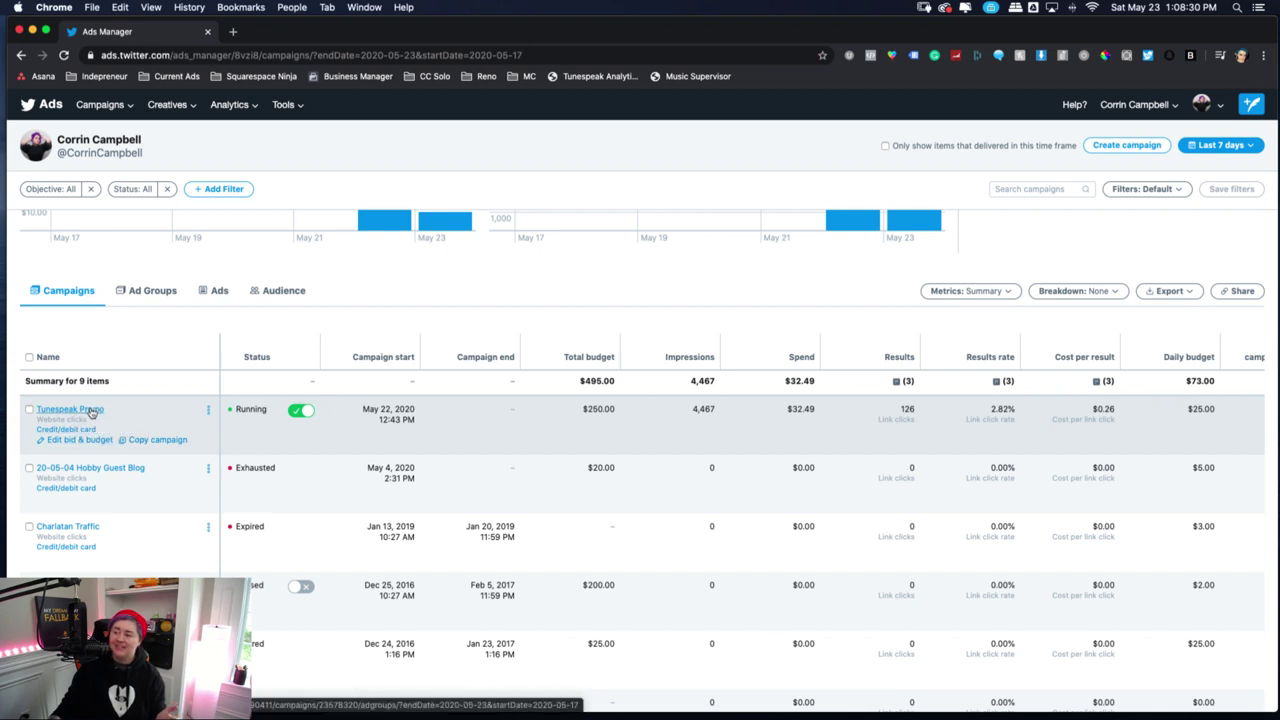
Open the Tunespeak Promo campaign and review the Women / Bands ad group's settings and additional options, leaving them unsaved
{"action": "left_click", "coordinate": [91, 411]}
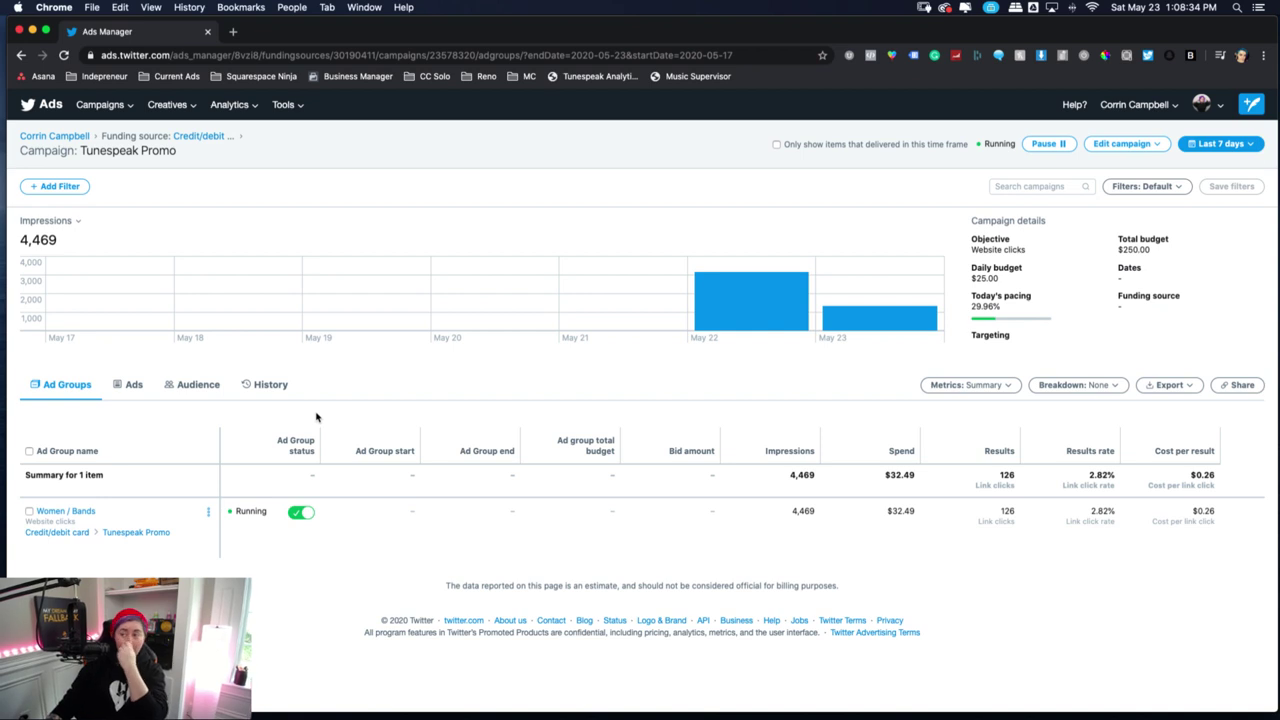
{"action": "mouse_move", "coordinate": [717, 293]}
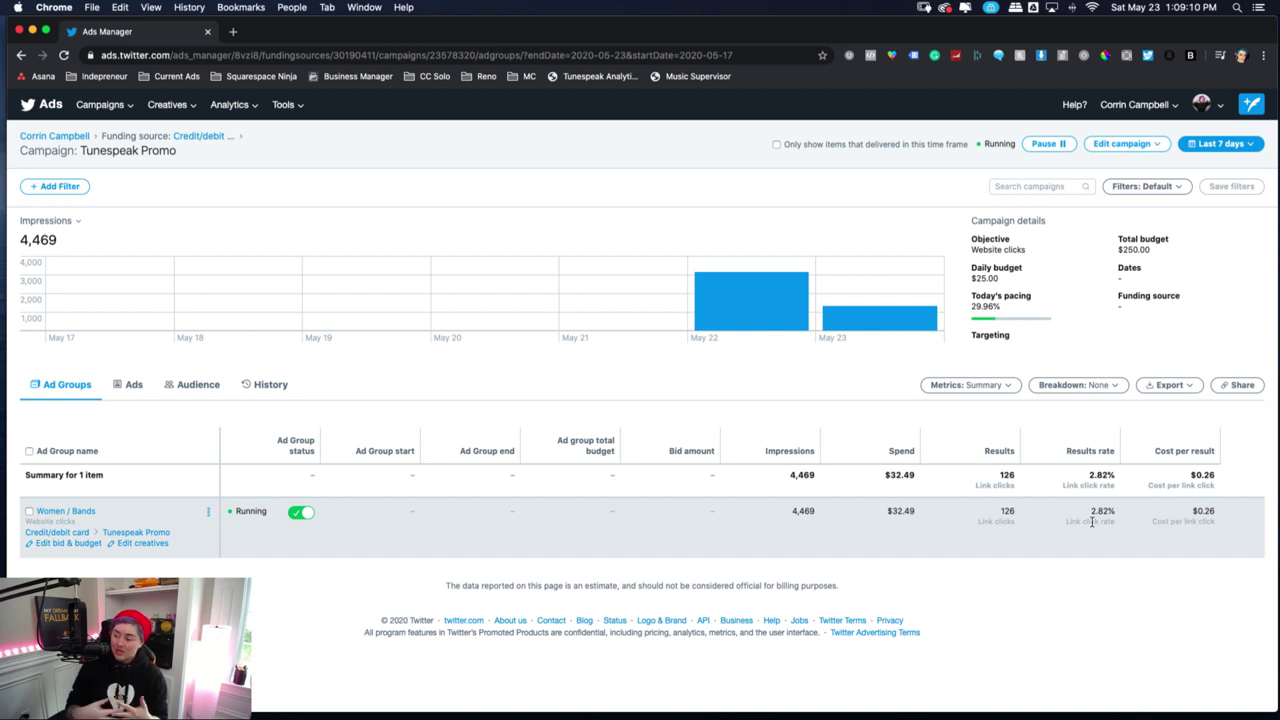
{"action": "left_click", "coordinate": [69, 544]}
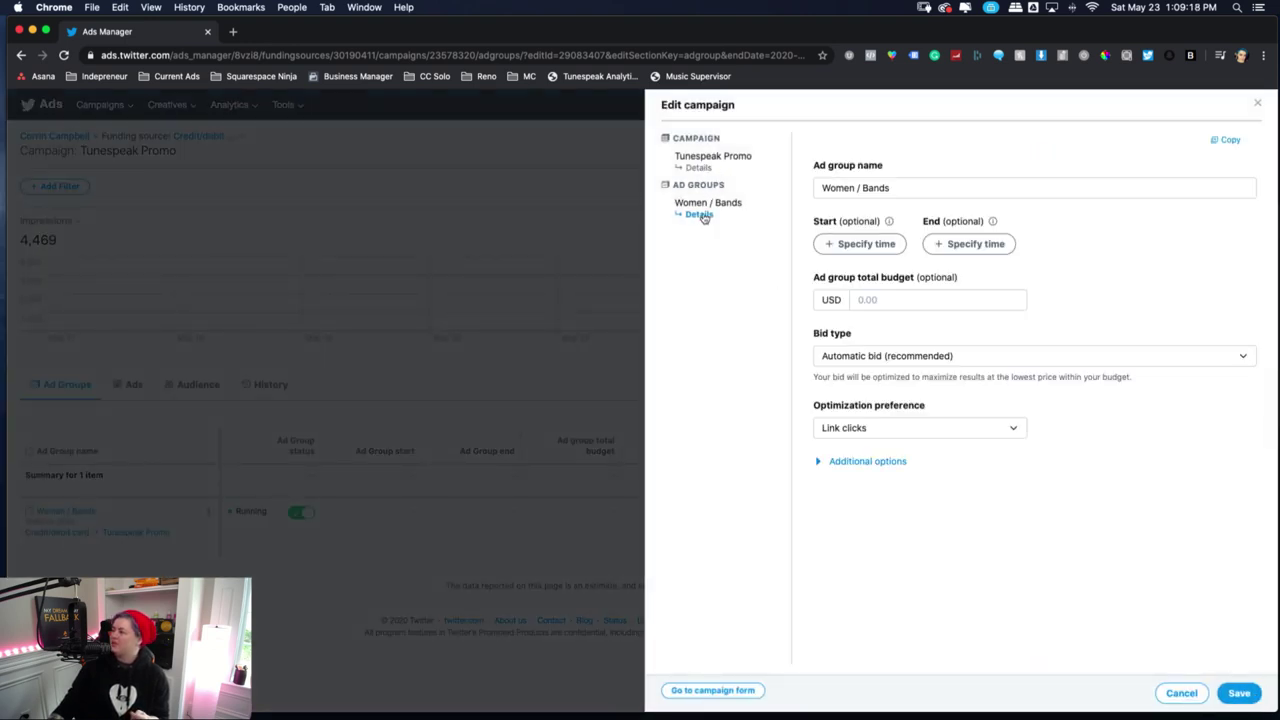
{"action": "left_click", "coordinate": [852, 462]}
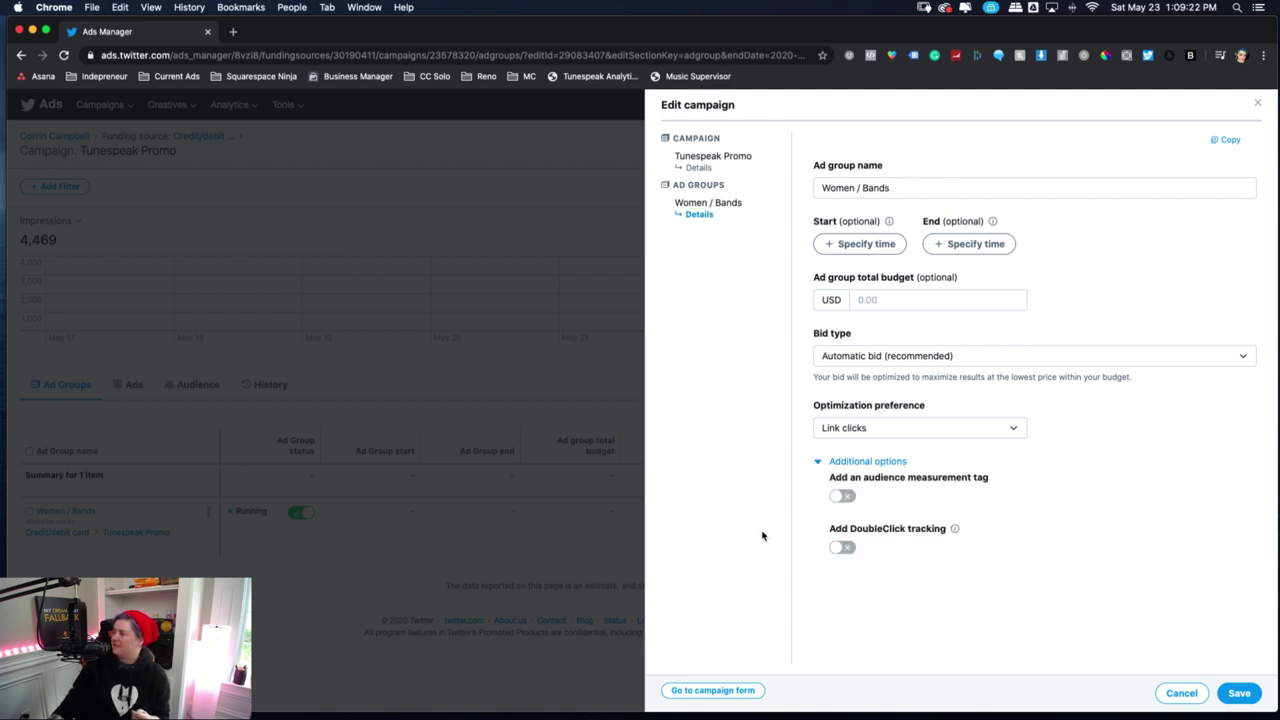
{"action": "left_click", "coordinate": [1181, 693]}
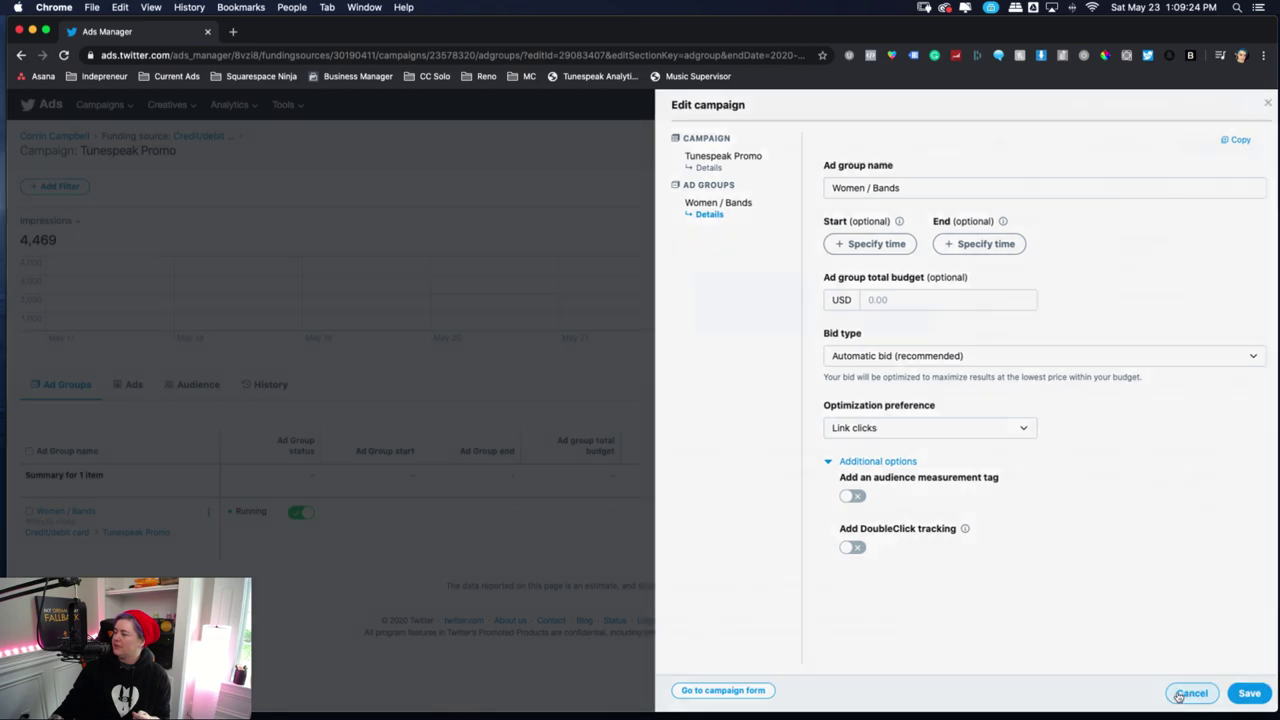
Open the Women / Bands ad group and view its audience results by location
{"action": "left_click", "coordinate": [86, 512]}
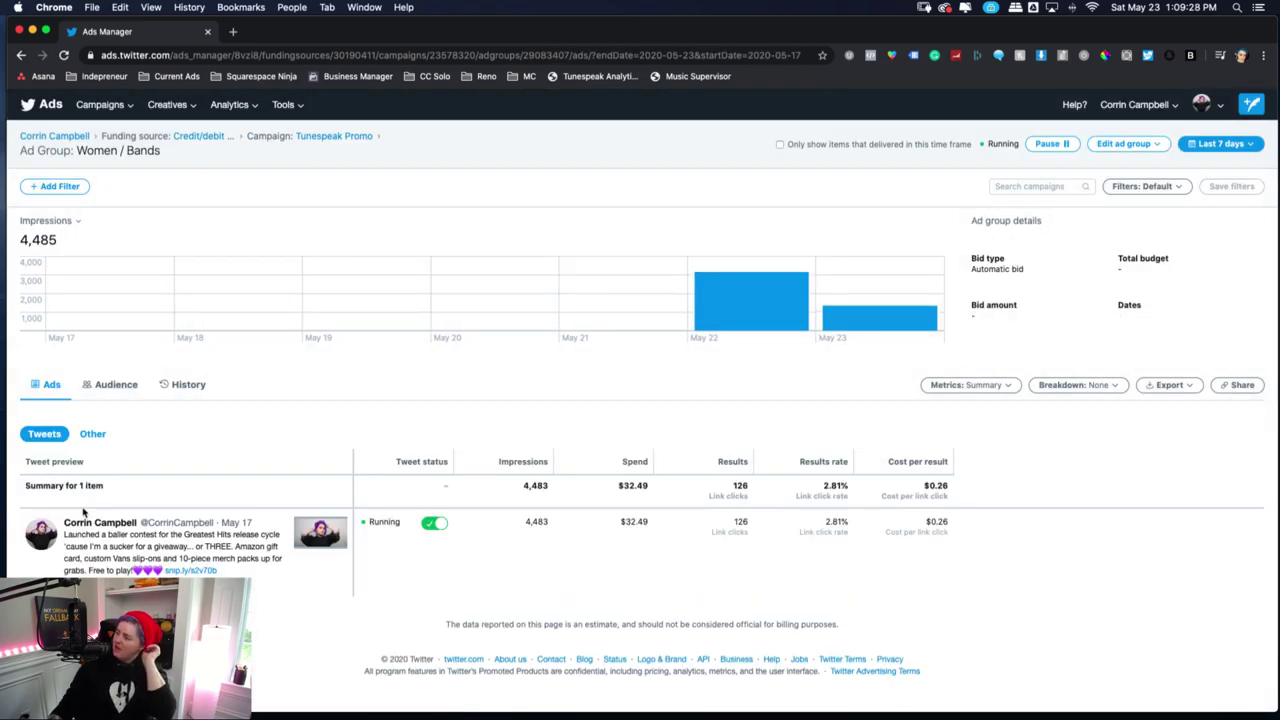
{"action": "left_click", "coordinate": [101, 388]}
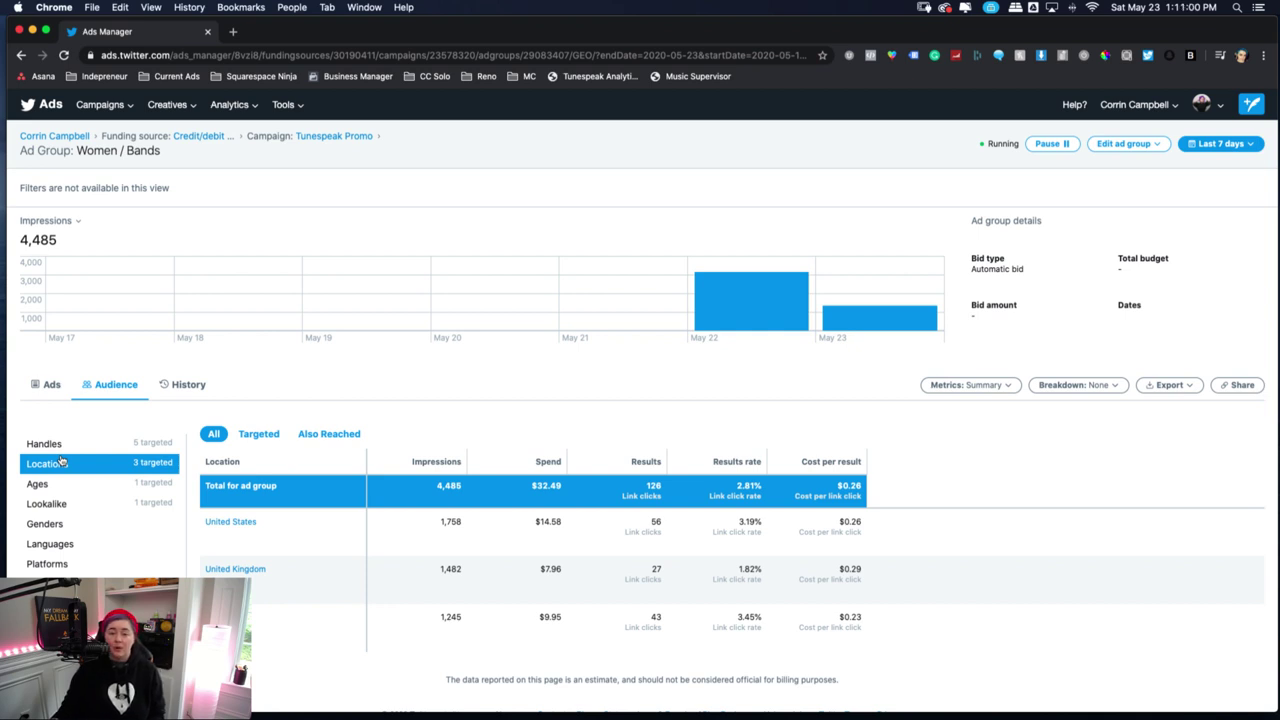
Open the advertiser's own Twitter profile in a new browser tab and check the exact follower count
{"action": "left_click", "coordinate": [232, 33]}
{"action": "type", "text": "twitter.com"}
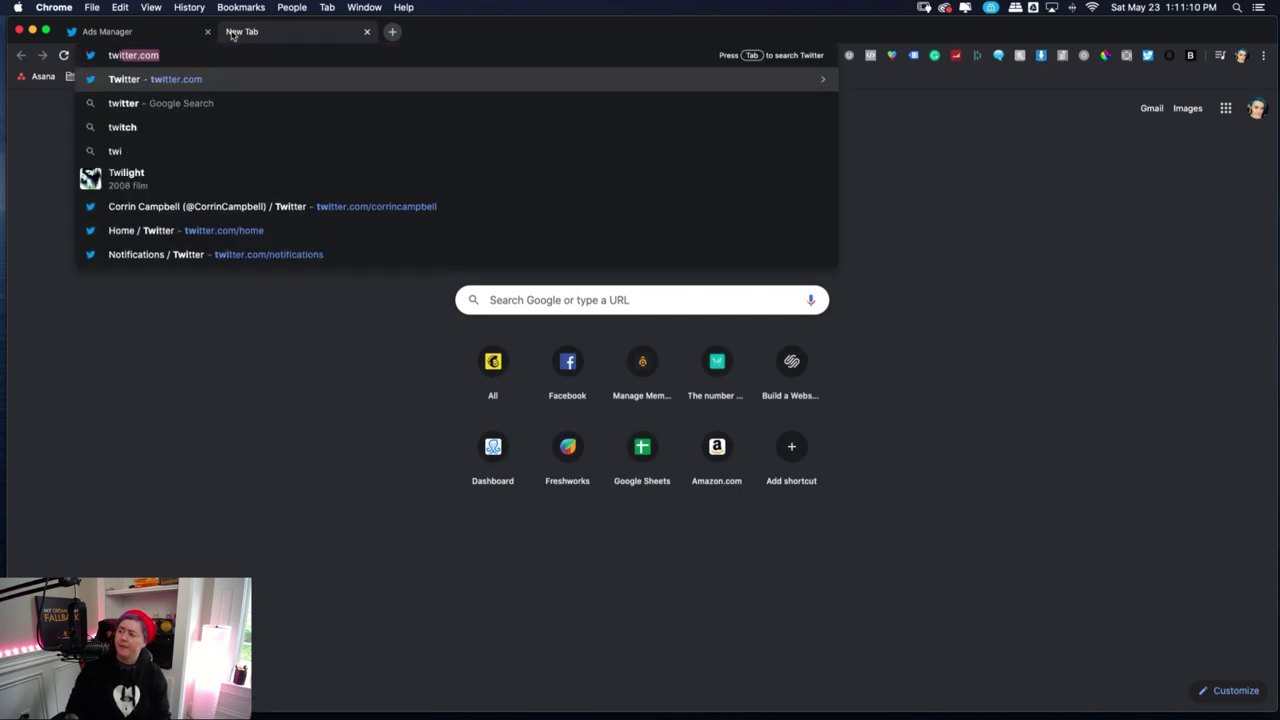
{"action": "key", "text": "Down"}
{"action": "key", "text": "Down"}
{"action": "key", "text": "Return"}
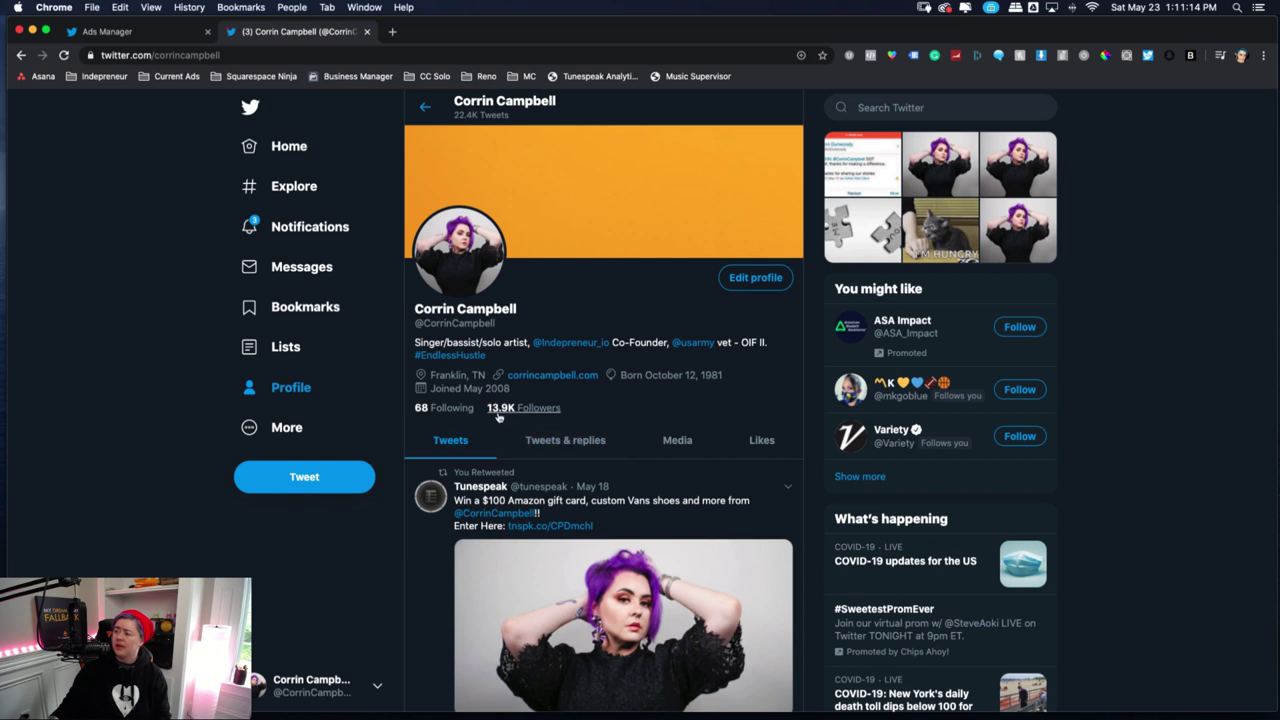
{"action": "mouse_move", "coordinate": [498, 417]}
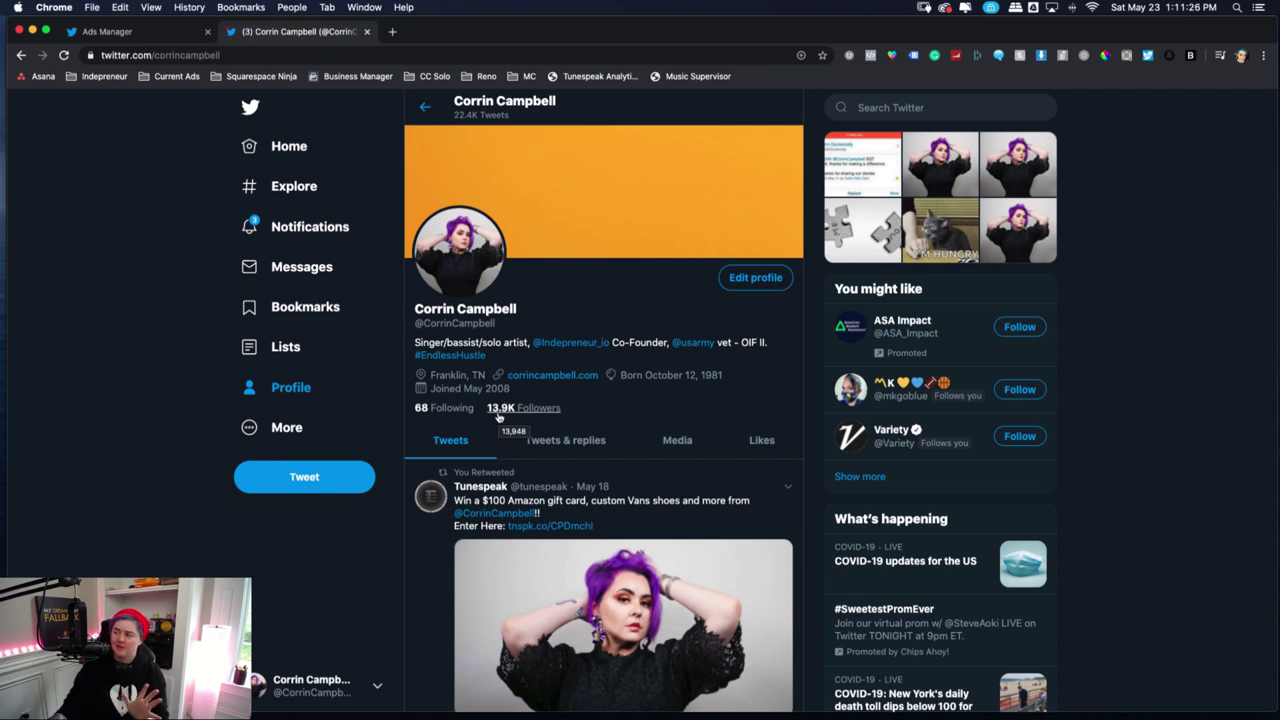
Examine the recent giveaway posts on the profile, comparing the Tunespeak retweet with the May 17 contest tweet
{"action": "scroll", "coordinate": [550, 460], "scroll_direction": "down", "scroll_amount": 1}
{"action": "scroll", "coordinate": [580, 490], "scroll_direction": "up", "scroll_amount": 1}
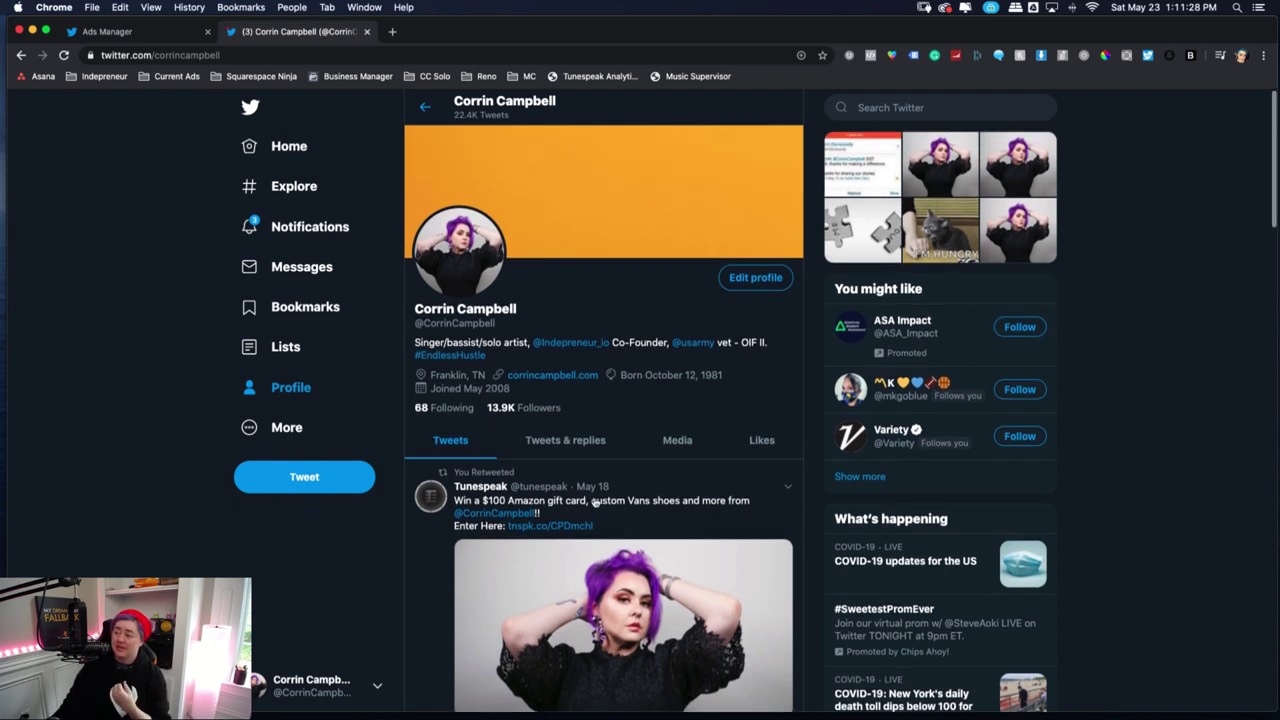
{"action": "scroll", "coordinate": [755, 560], "scroll_direction": "down", "scroll_amount": 2}
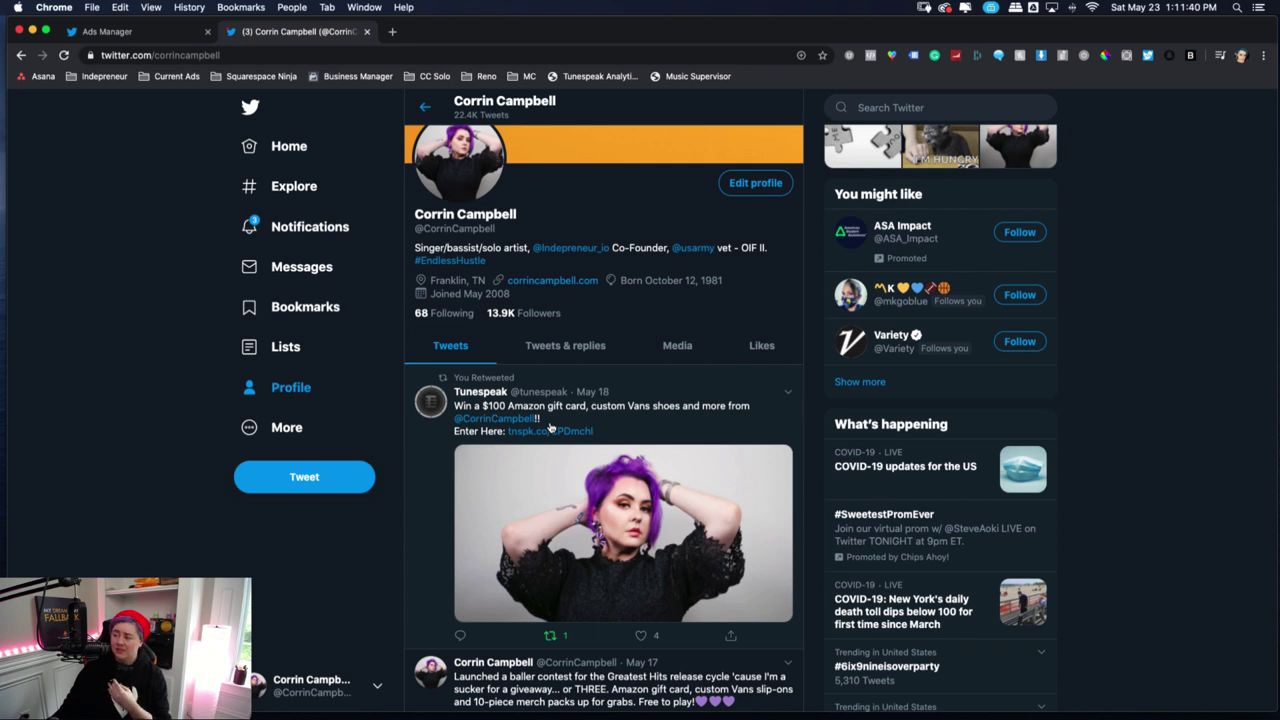
{"action": "scroll", "coordinate": [633, 476], "scroll_direction": "down", "scroll_amount": 5}
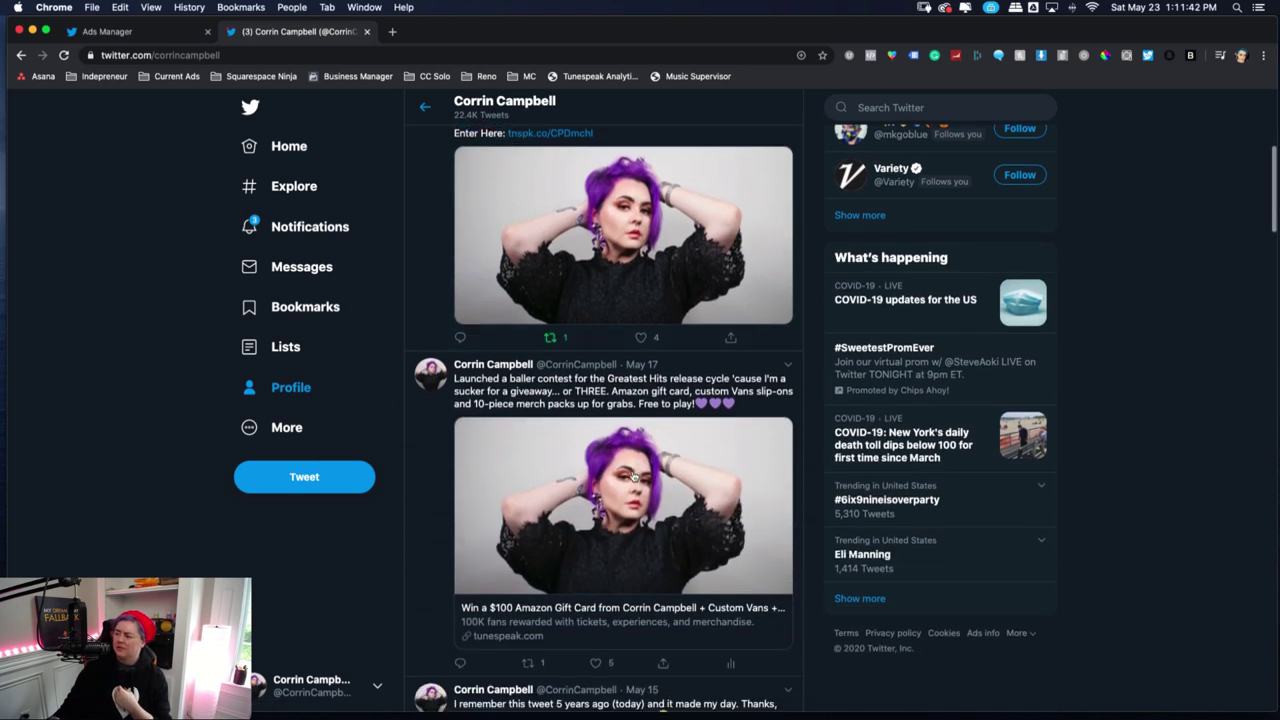
{"action": "scroll", "coordinate": [557, 311], "scroll_direction": "up", "scroll_amount": 2}
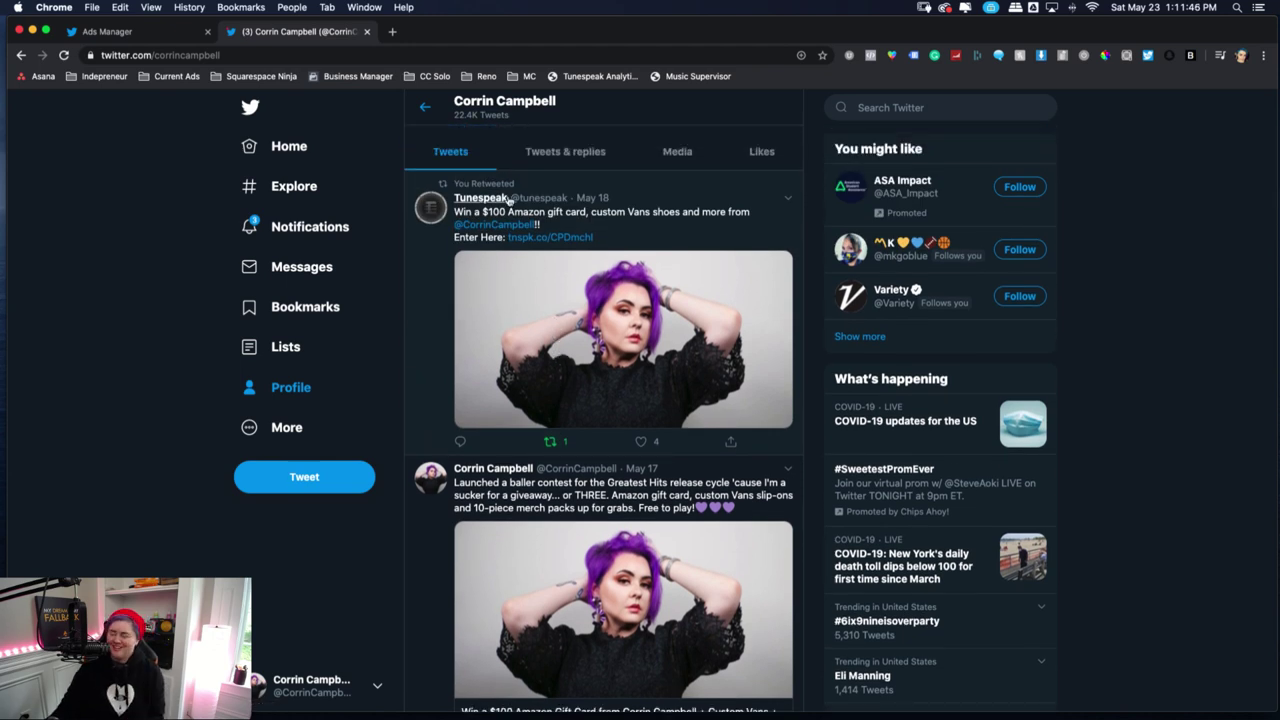
{"action": "scroll", "coordinate": [645, 446], "scroll_direction": "down", "scroll_amount": 4}
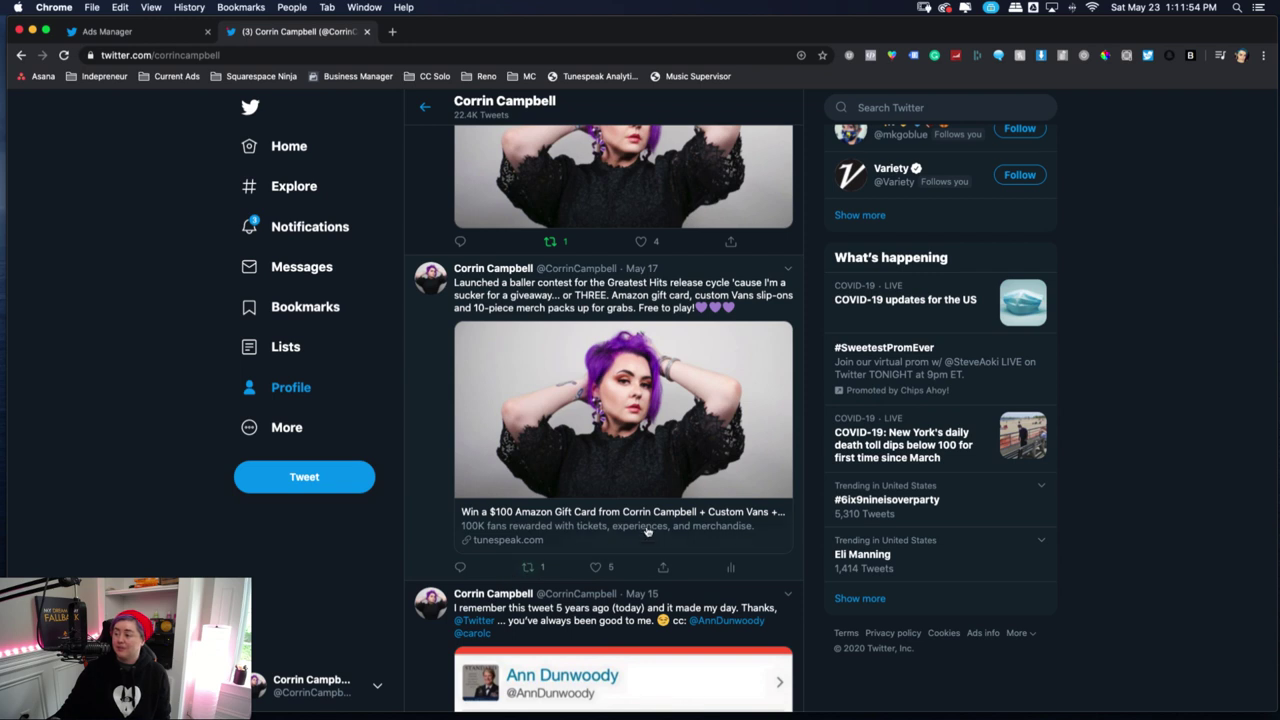
{"action": "scroll", "coordinate": [580, 490], "scroll_direction": "up", "scroll_amount": 1}
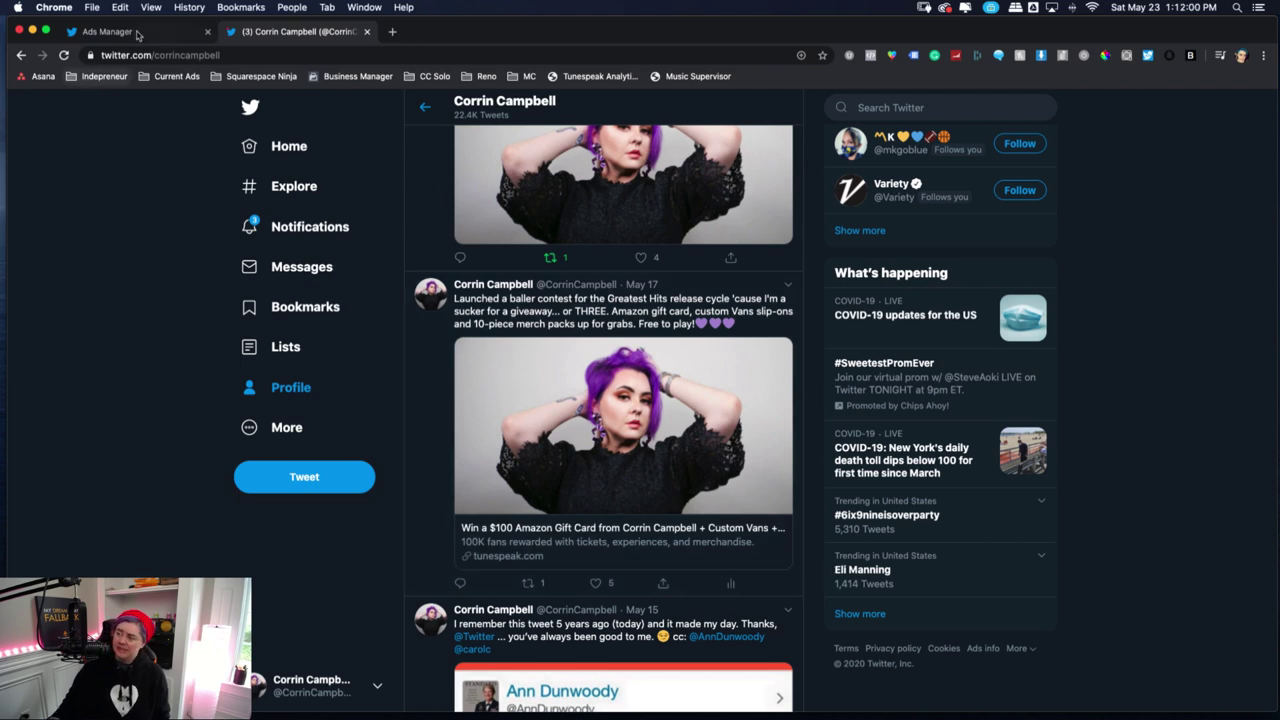
Switch back to Ads Manager and review the ad group's audience results by handle and by location
{"action": "left_click", "coordinate": [130, 33]}
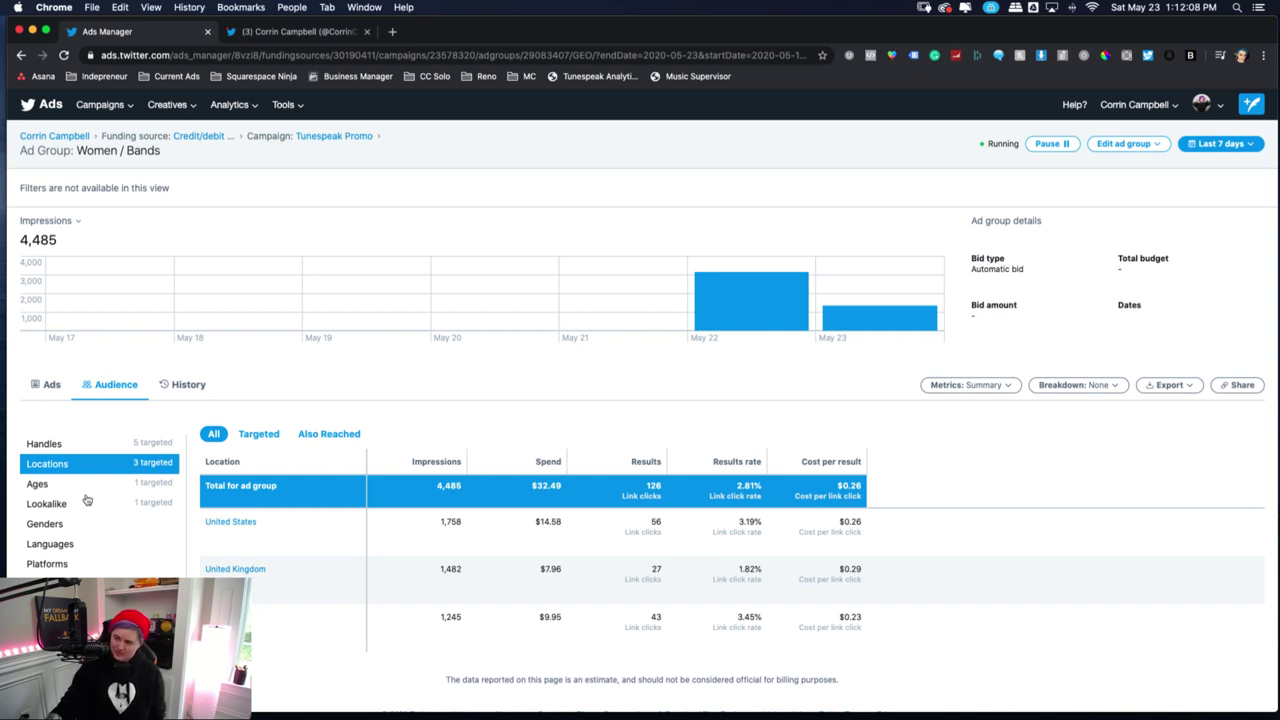
{"action": "left_click", "coordinate": [73, 447]}
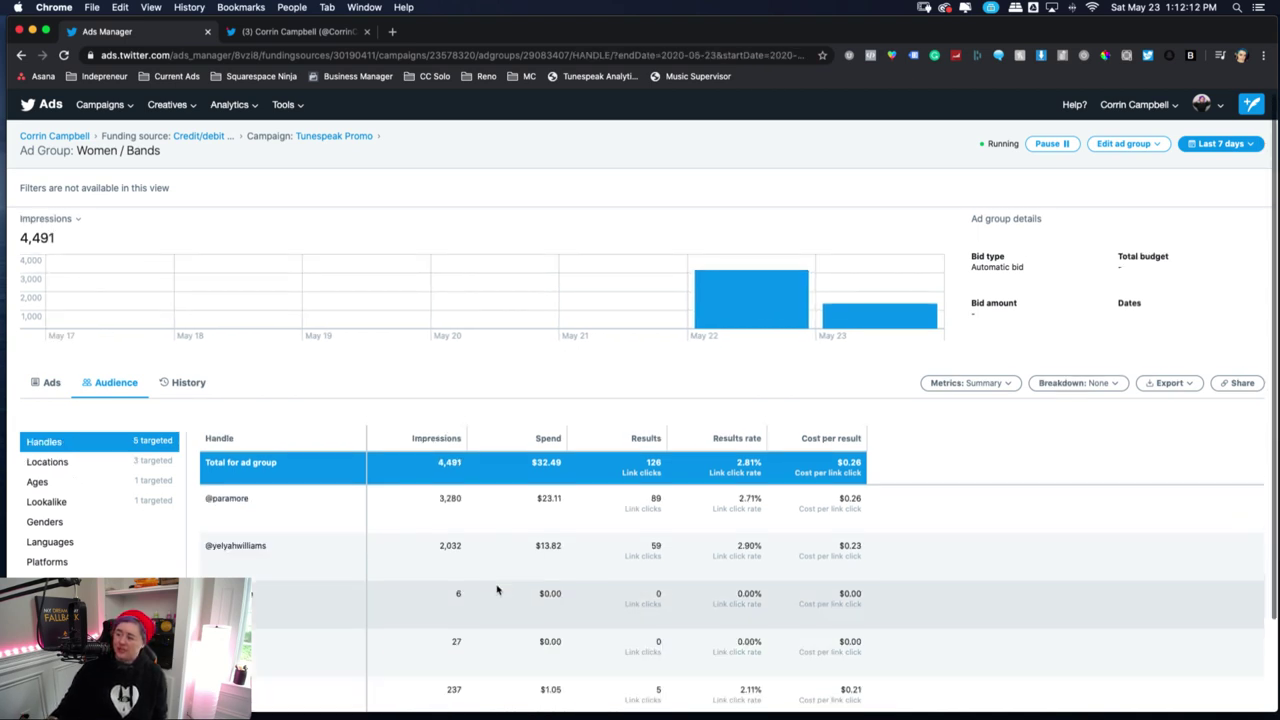
{"action": "scroll", "coordinate": [497, 586], "scroll_direction": "down", "scroll_amount": 2}
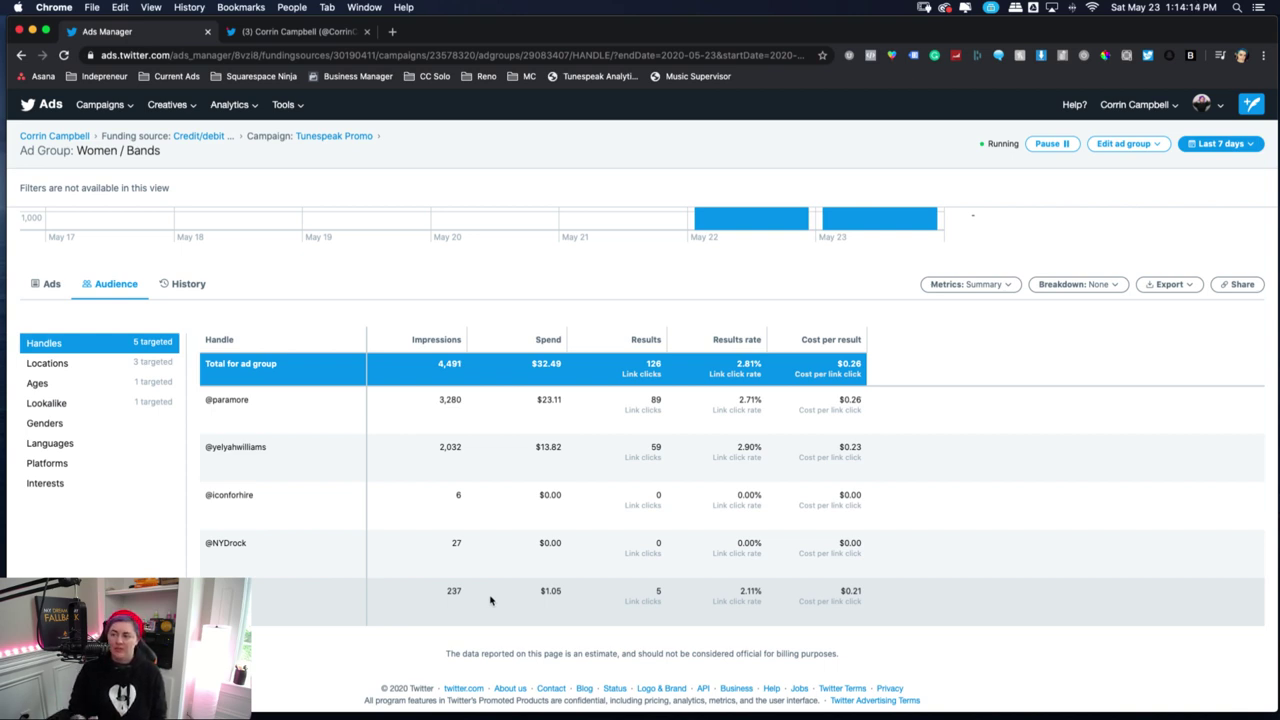
{"action": "left_click", "coordinate": [64, 365]}
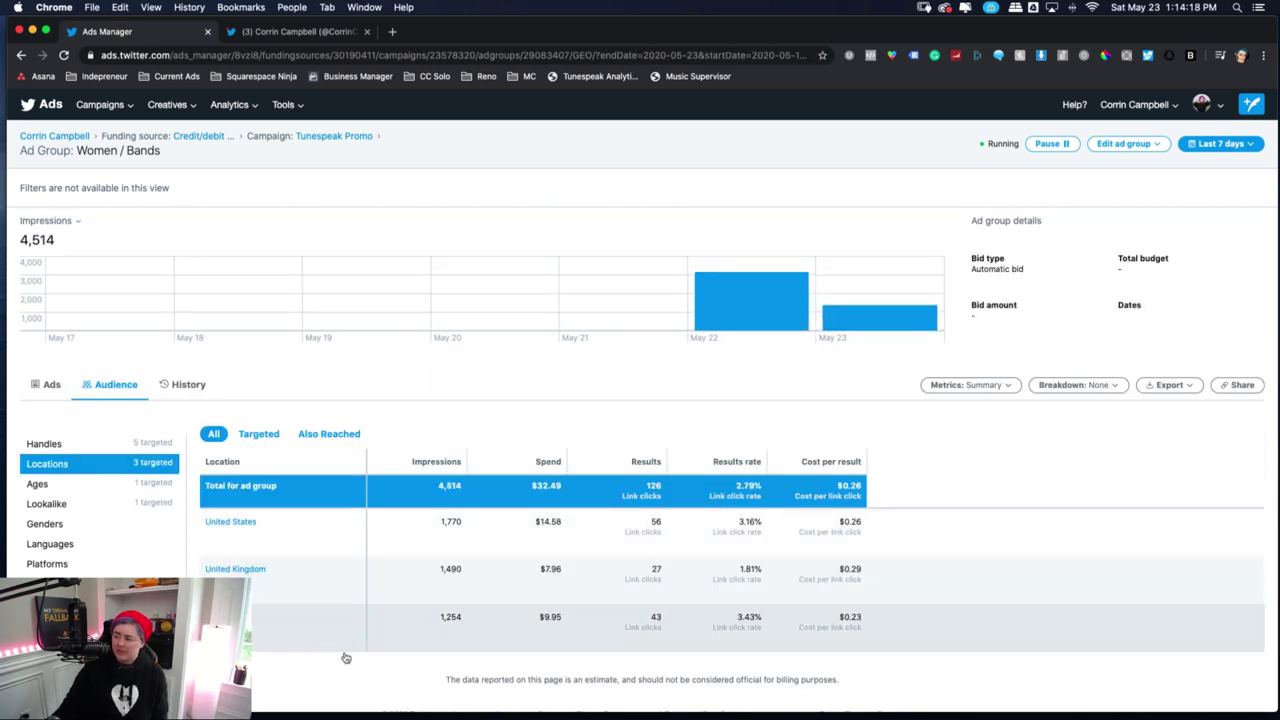
Review the ad group's audience results for all age ranges
{"action": "left_click", "coordinate": [97, 485]}
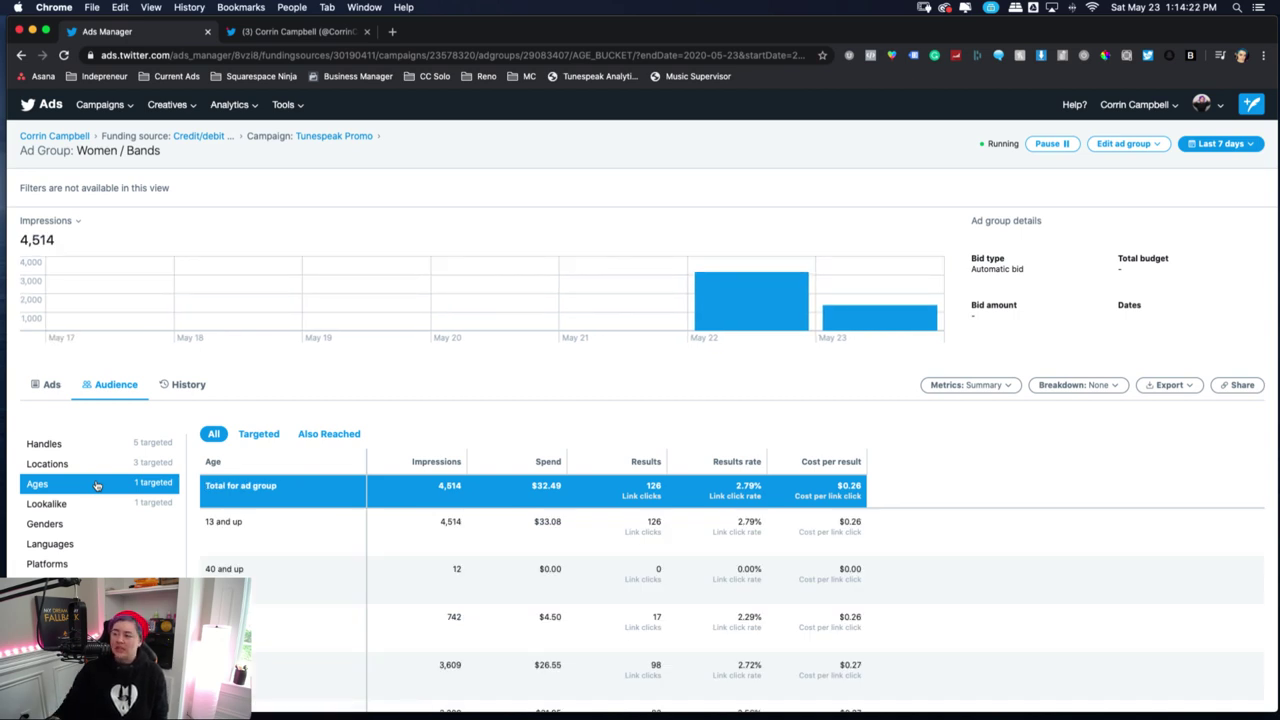
{"action": "scroll", "coordinate": [450, 610], "scroll_direction": "down", "scroll_amount": 5}
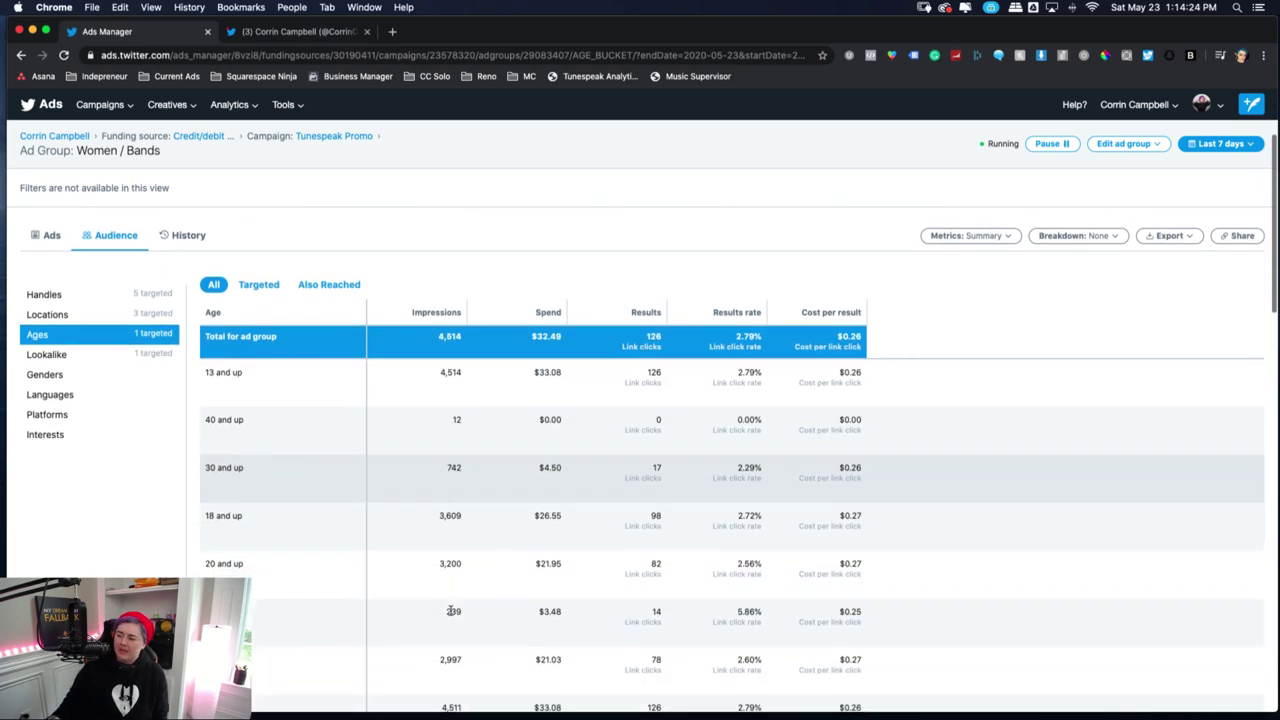
{"action": "scroll", "coordinate": [450, 610], "scroll_direction": "down", "scroll_amount": 4}
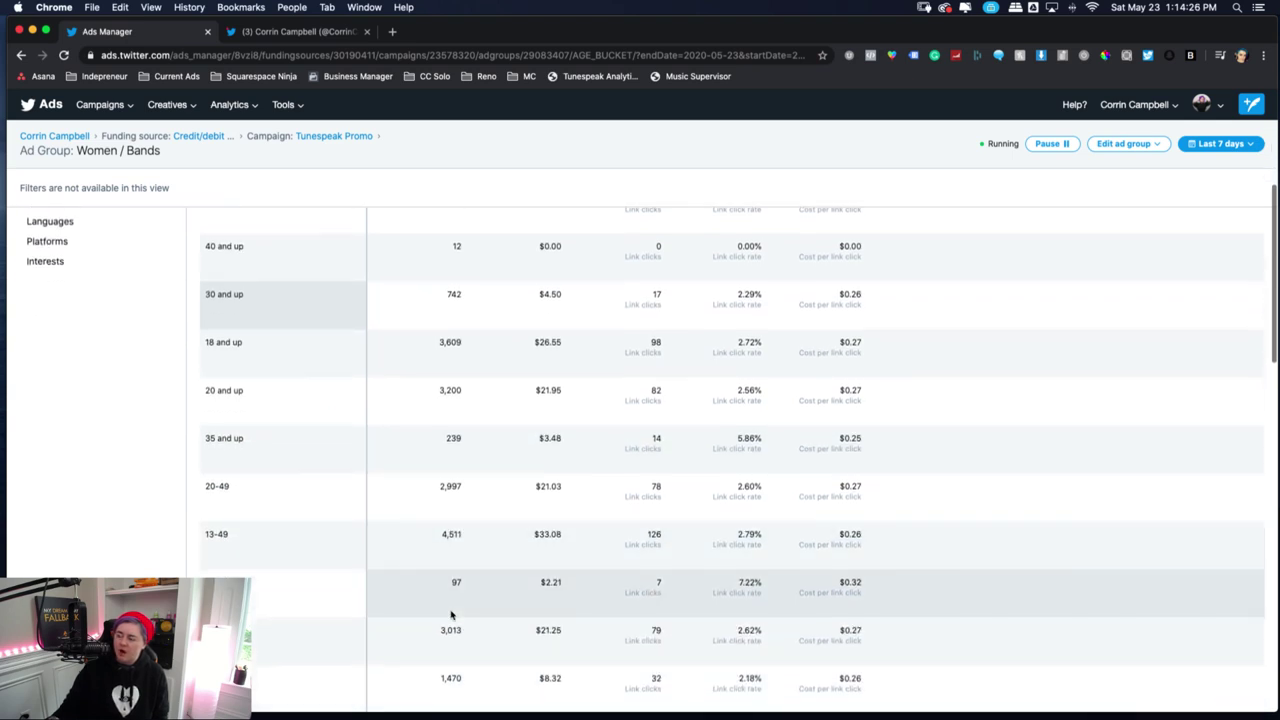
{"action": "scroll", "coordinate": [451, 615], "scroll_direction": "down", "scroll_amount": 6}
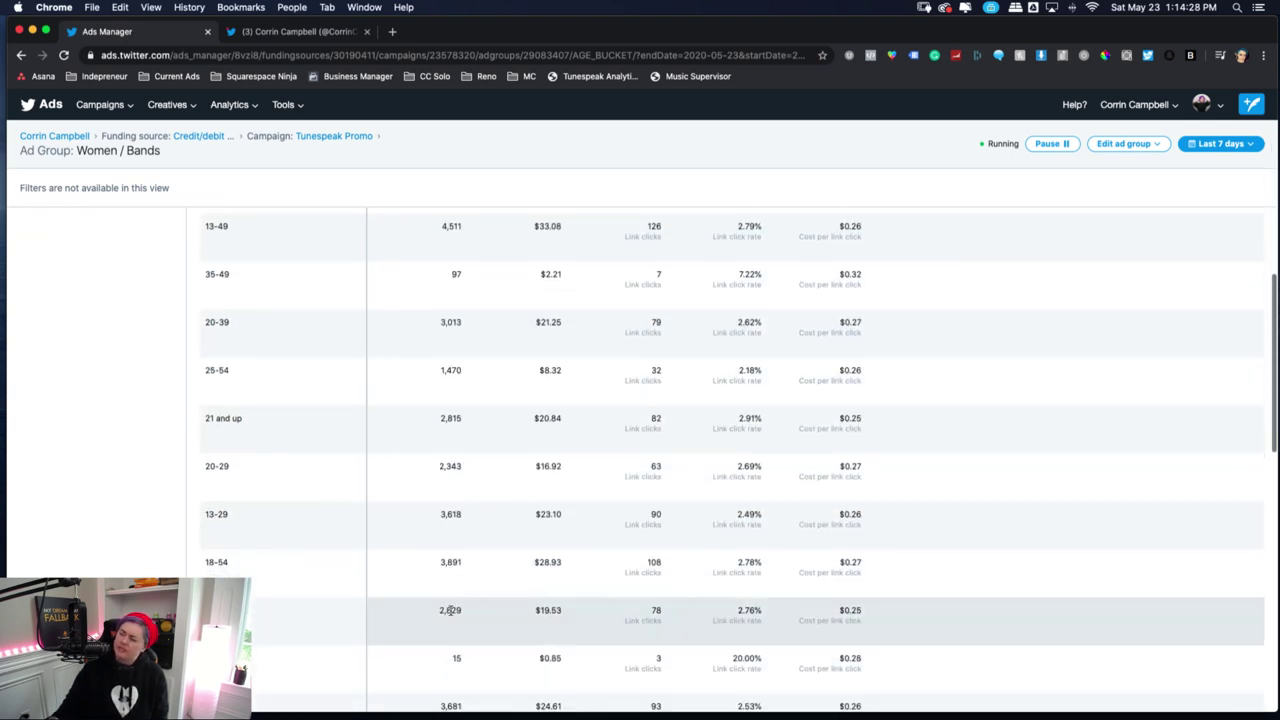
{"action": "scroll", "coordinate": [450, 610], "scroll_direction": "up", "scroll_amount": 7}
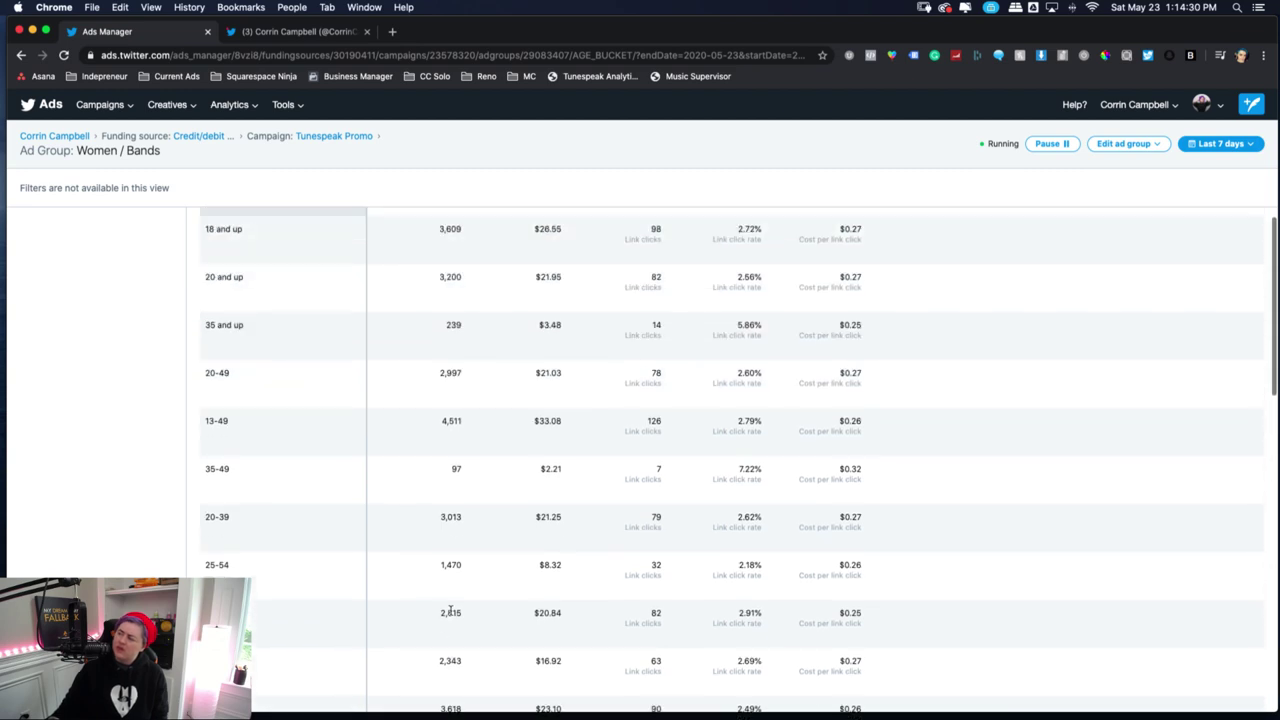
{"action": "scroll", "coordinate": [450, 612], "scroll_direction": "up", "scroll_amount": 7}
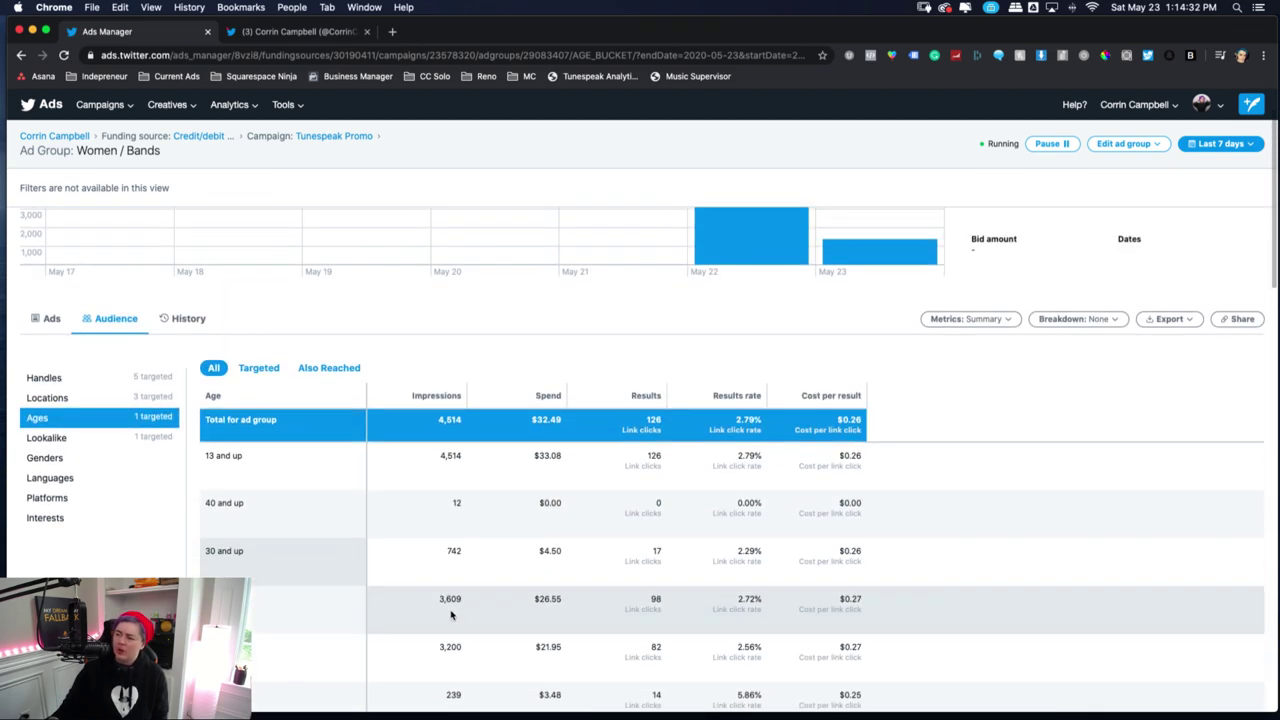
Narrow the age results to the targeted range, and examine the age ranges that were also reached
{"action": "left_click", "coordinate": [258, 368]}
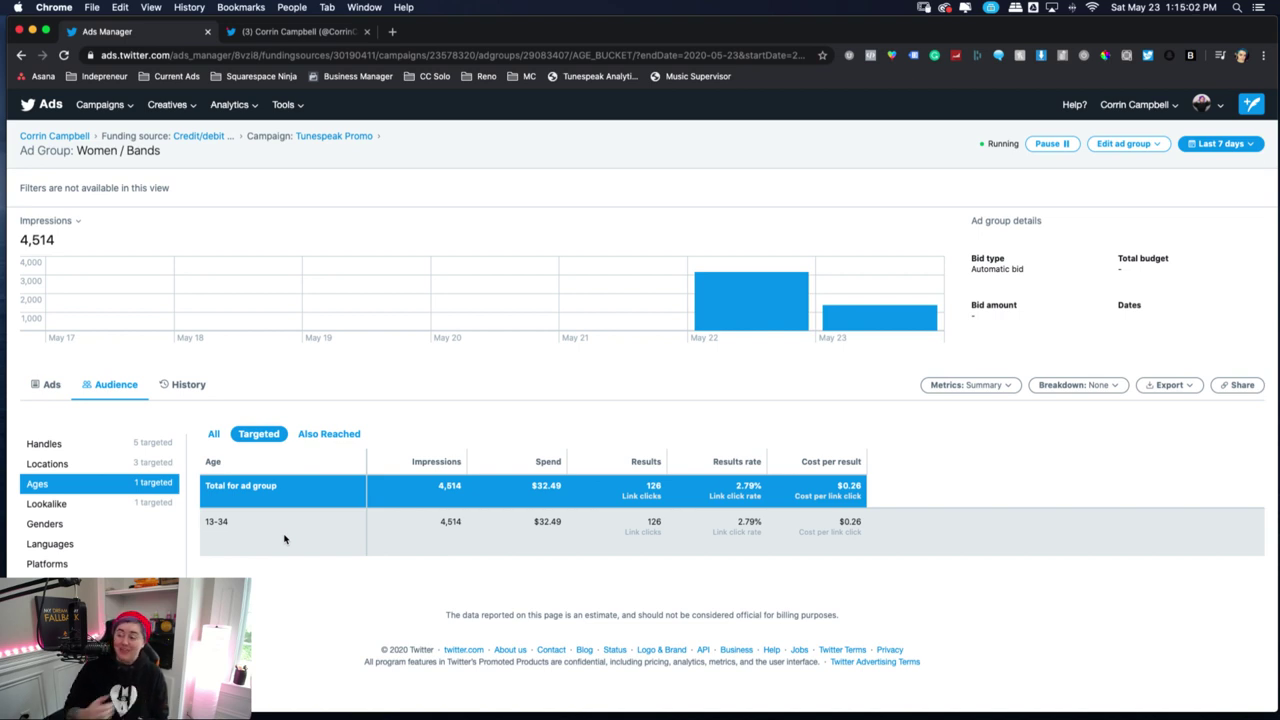
{"action": "left_click", "coordinate": [323, 434]}
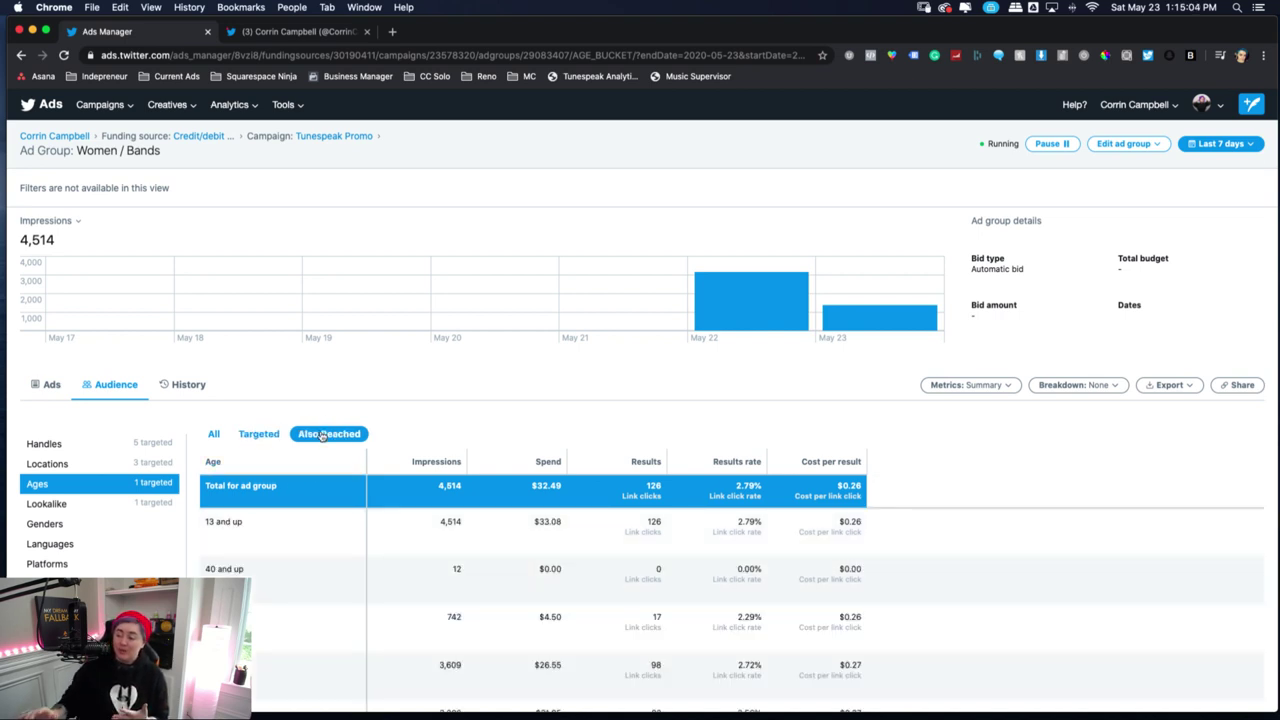
{"action": "scroll", "coordinate": [540, 480], "scroll_direction": "down", "scroll_amount": 3}
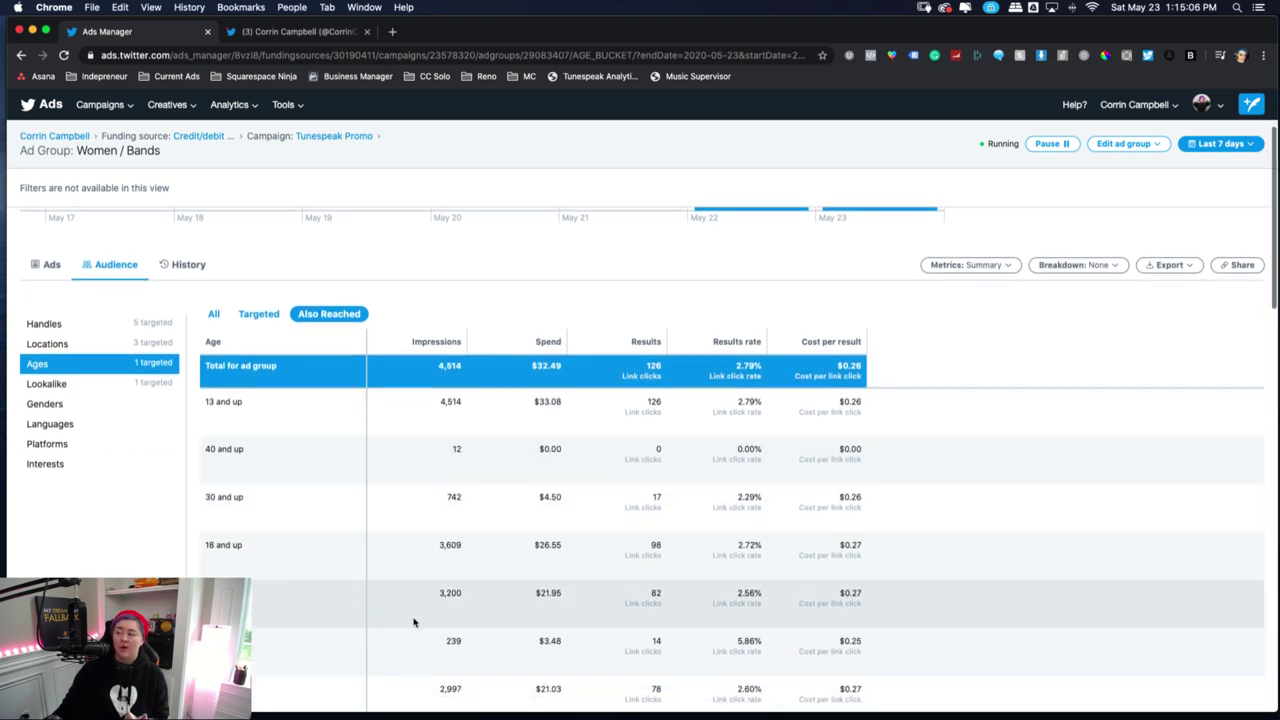
{"action": "scroll", "coordinate": [414, 622], "scroll_direction": "down", "scroll_amount": 5}
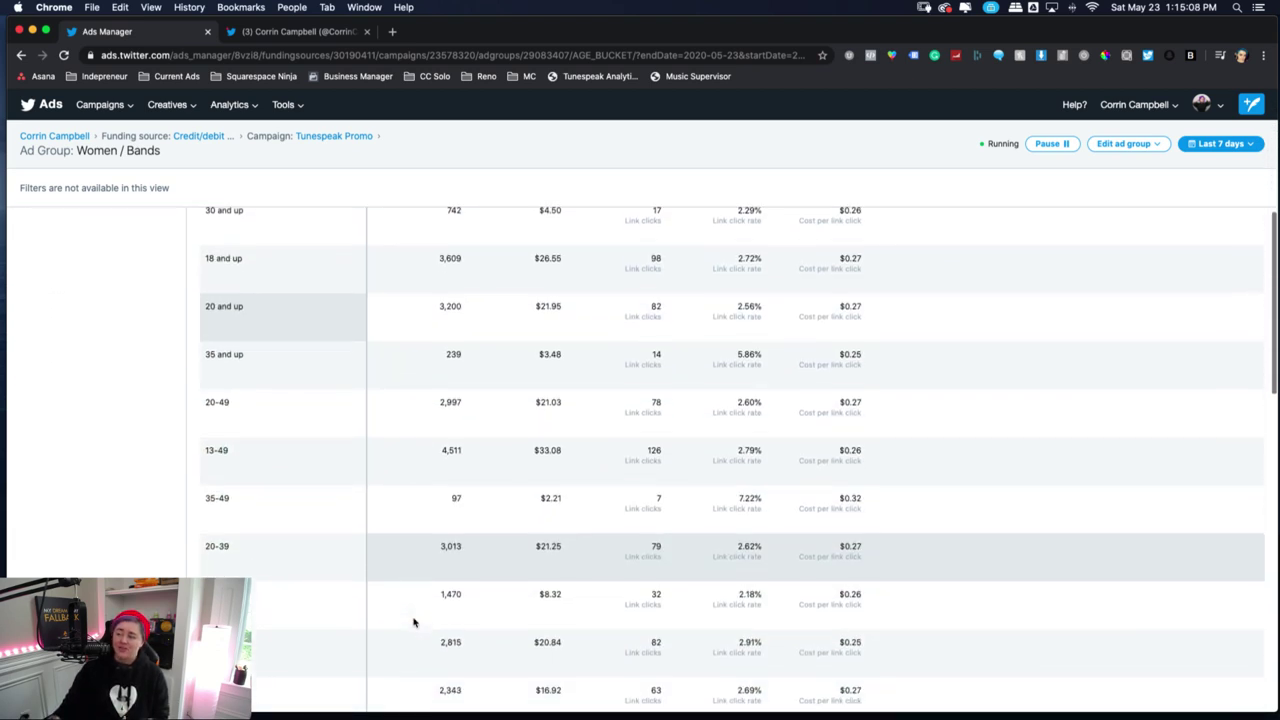
{"action": "scroll", "coordinate": [414, 622], "scroll_direction": "down", "scroll_amount": 4}
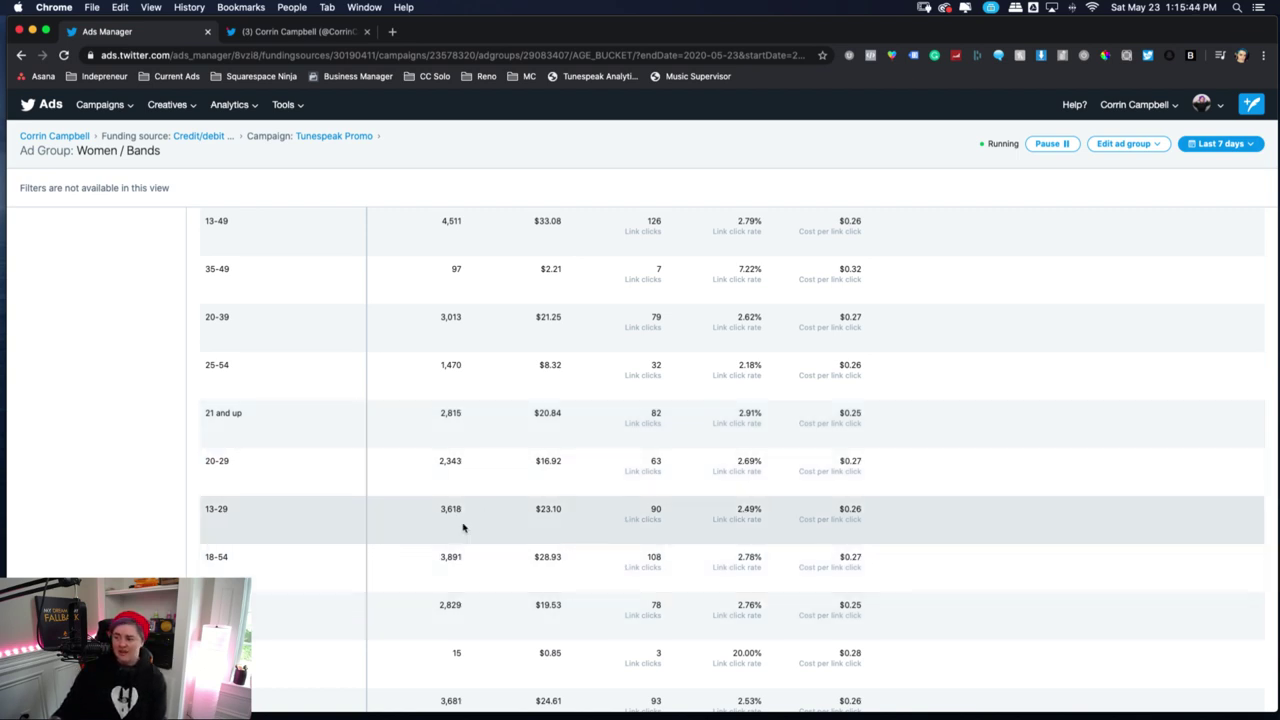
{"action": "scroll", "coordinate": [464, 560], "scroll_direction": "down", "scroll_amount": 1}
{"action": "scroll", "coordinate": [462, 580], "scroll_direction": "down", "scroll_amount": 1}
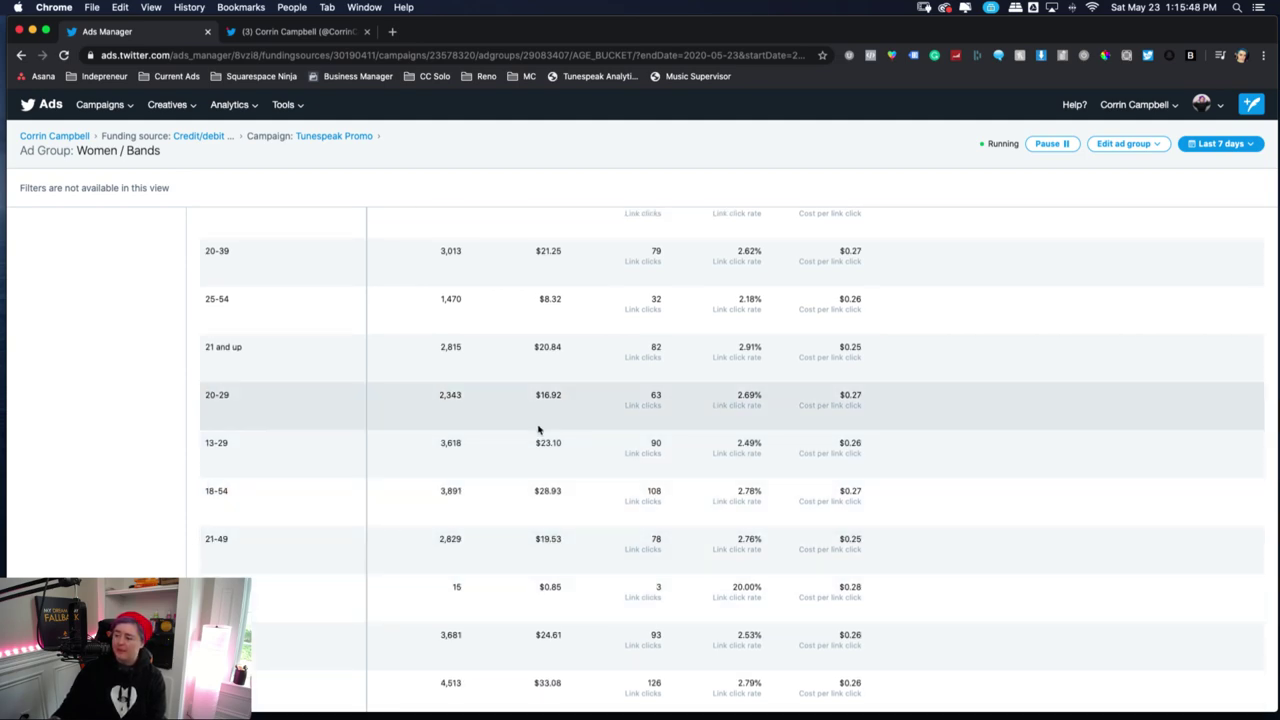
{"action": "scroll", "coordinate": [538, 430], "scroll_direction": "up", "scroll_amount": 10}
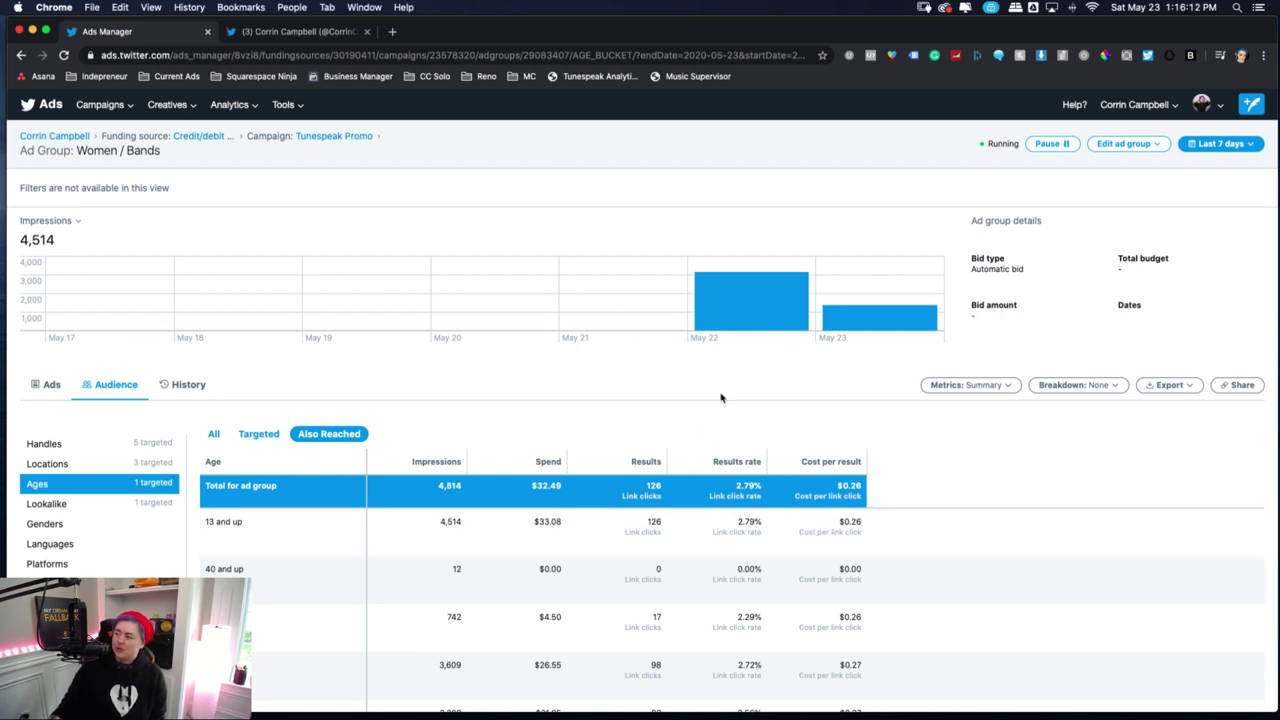
Review the lookalike audience results and return to the results by handle
{"action": "left_click", "coordinate": [88, 509]}
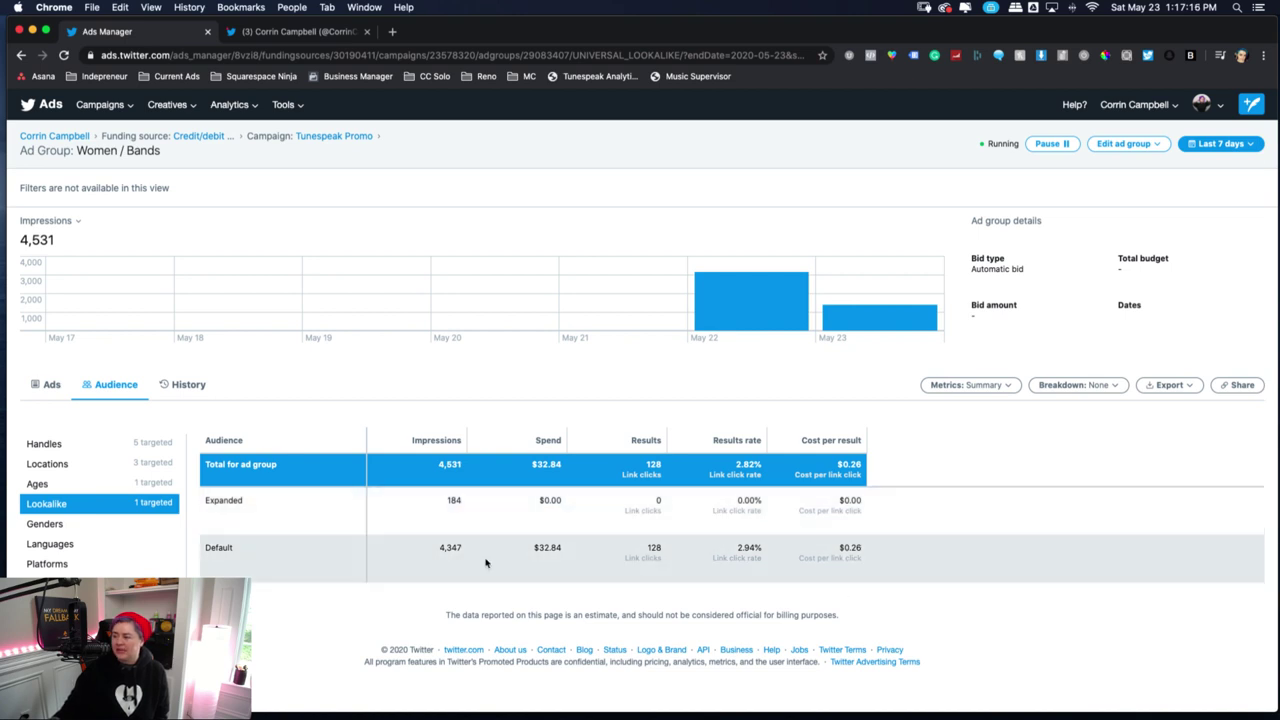
{"action": "left_click", "coordinate": [68, 444]}
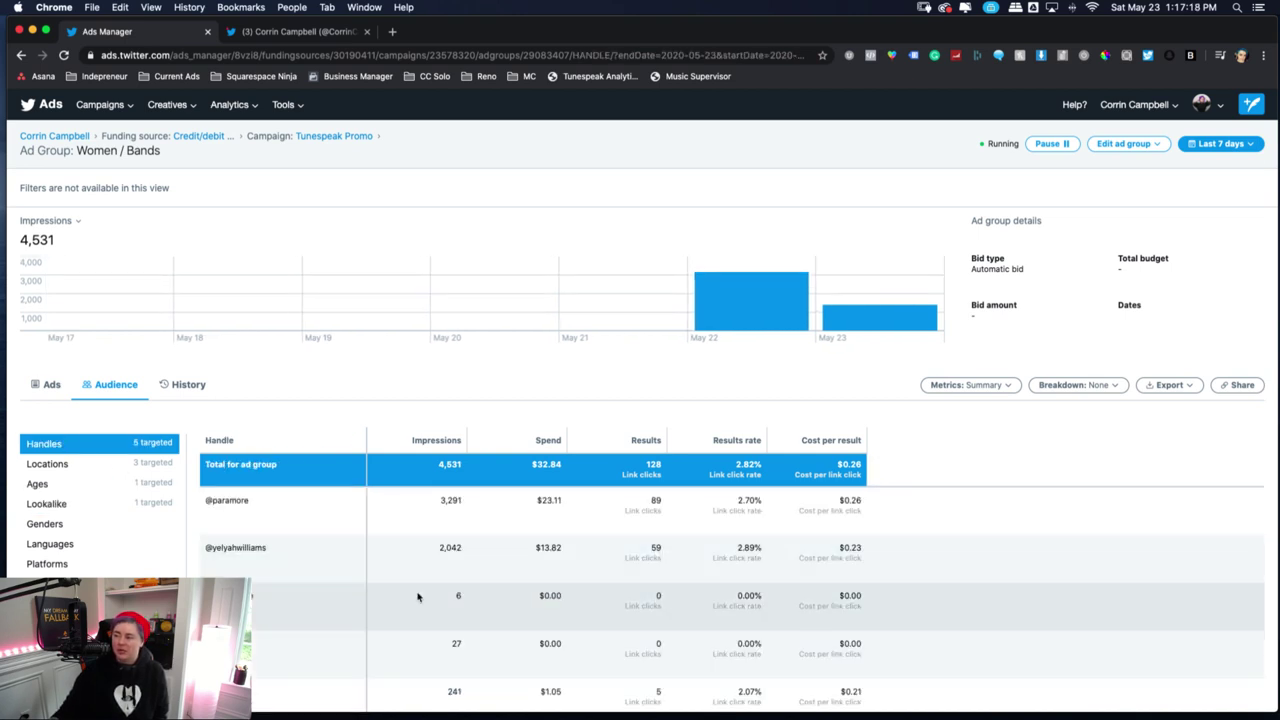
Examine the ad group's audience results for all targeted handles, and return to its lookalike audience results
{"action": "scroll", "coordinate": [420, 594], "scroll_direction": "down", "scroll_amount": 2}
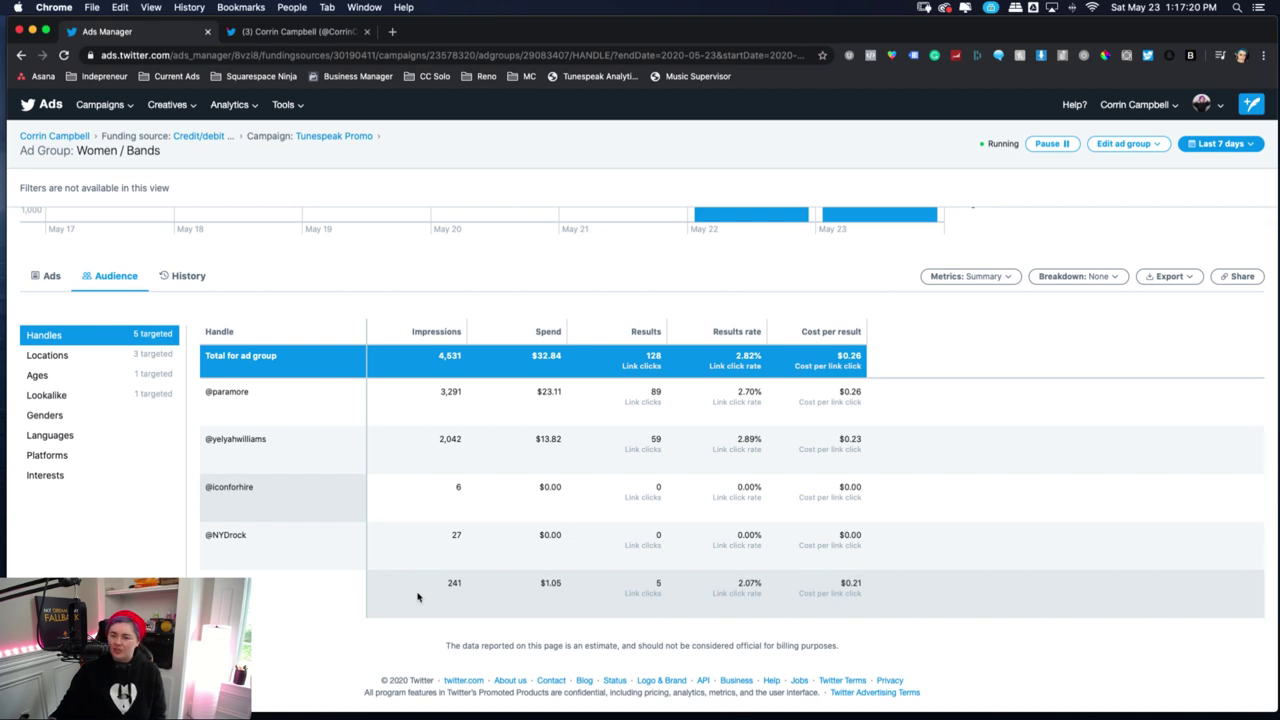
{"action": "left_click", "coordinate": [83, 398]}
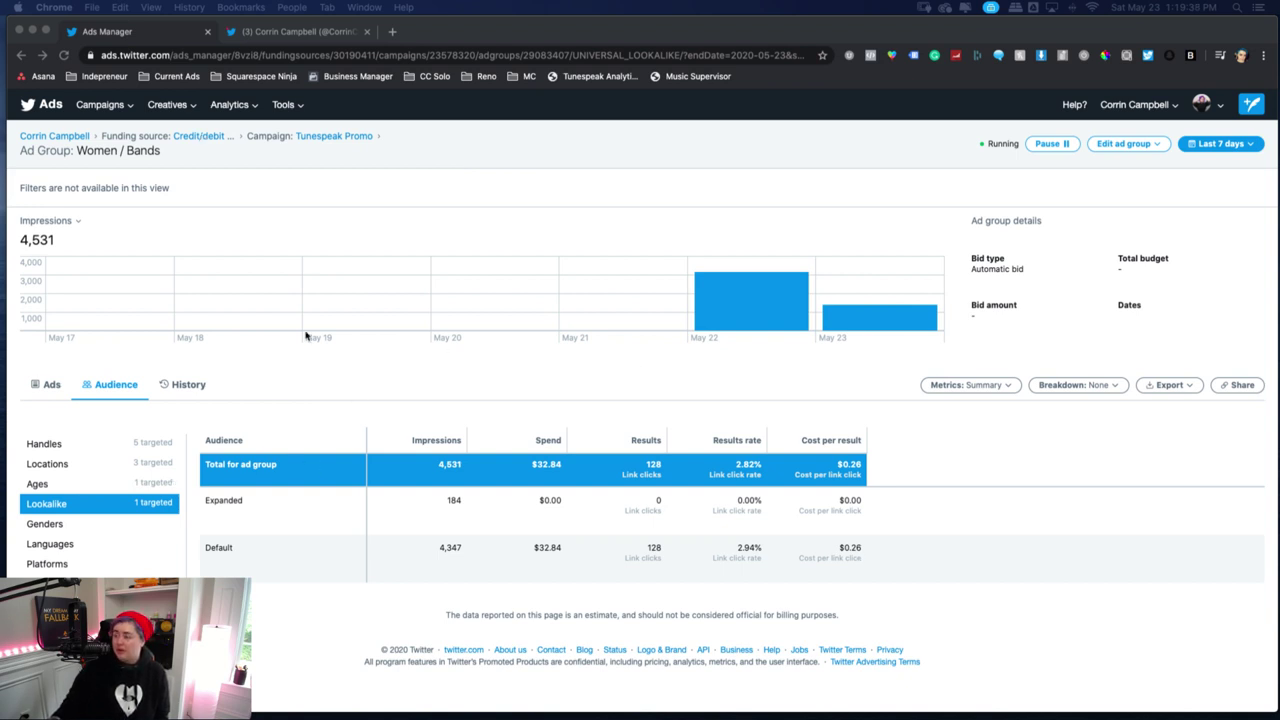
Open the ads Tweet composer to view the options for a promoted-only Tweet
{"action": "left_click", "coordinate": [617, 149]}
{"action": "left_click", "coordinate": [1253, 107]}
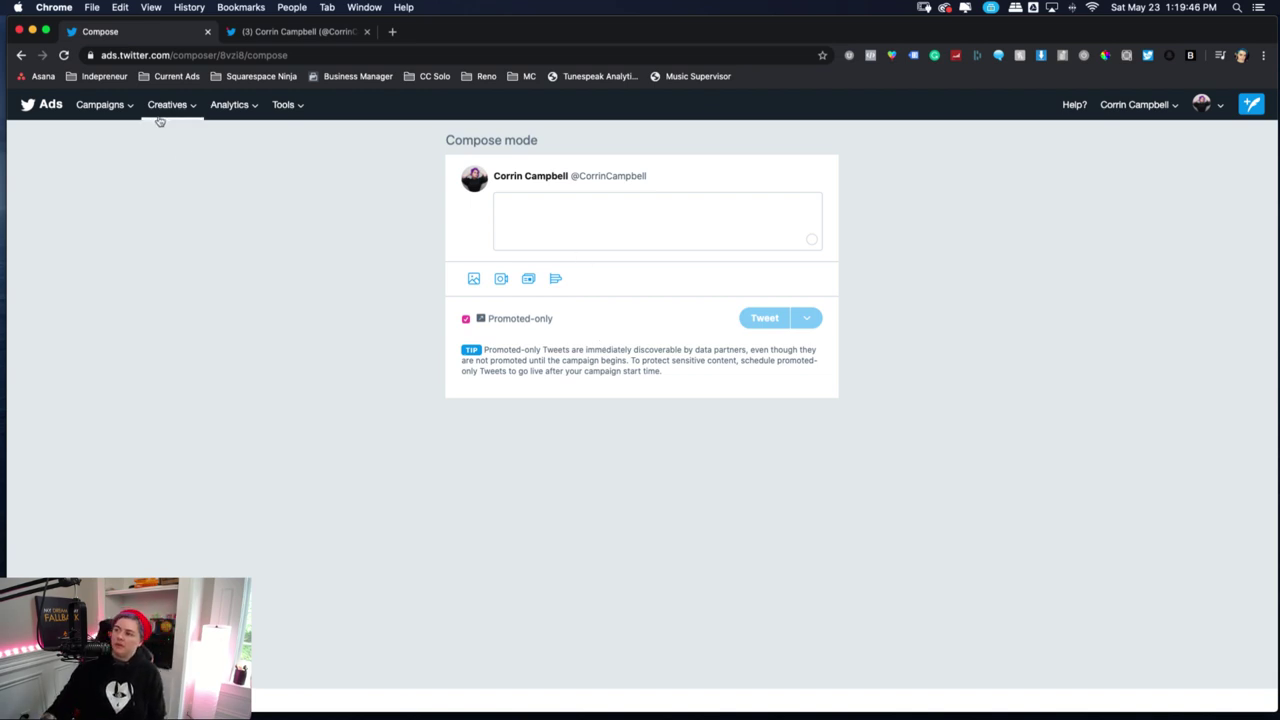
Start a new campaign from Ads Manager with the Video views objective
{"action": "left_click", "coordinate": [102, 108]}
{"action": "left_click", "coordinate": [106, 149]}
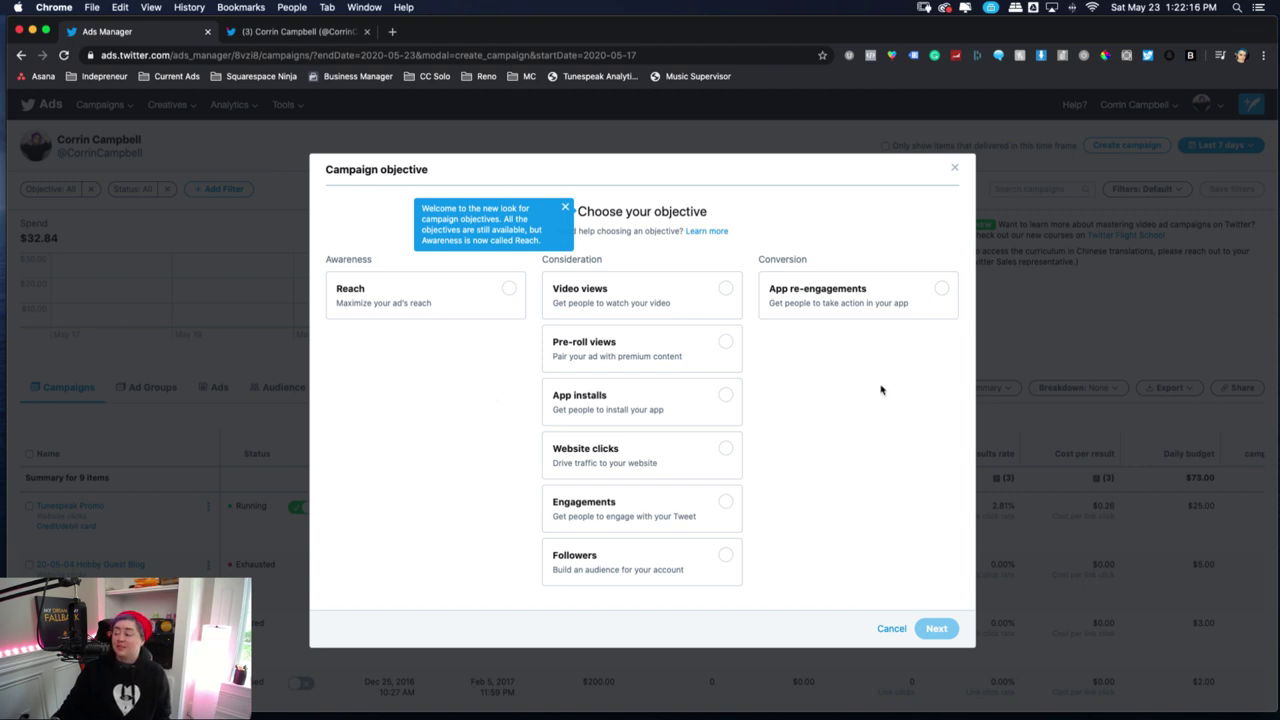
{"action": "left_click", "coordinate": [579, 306]}
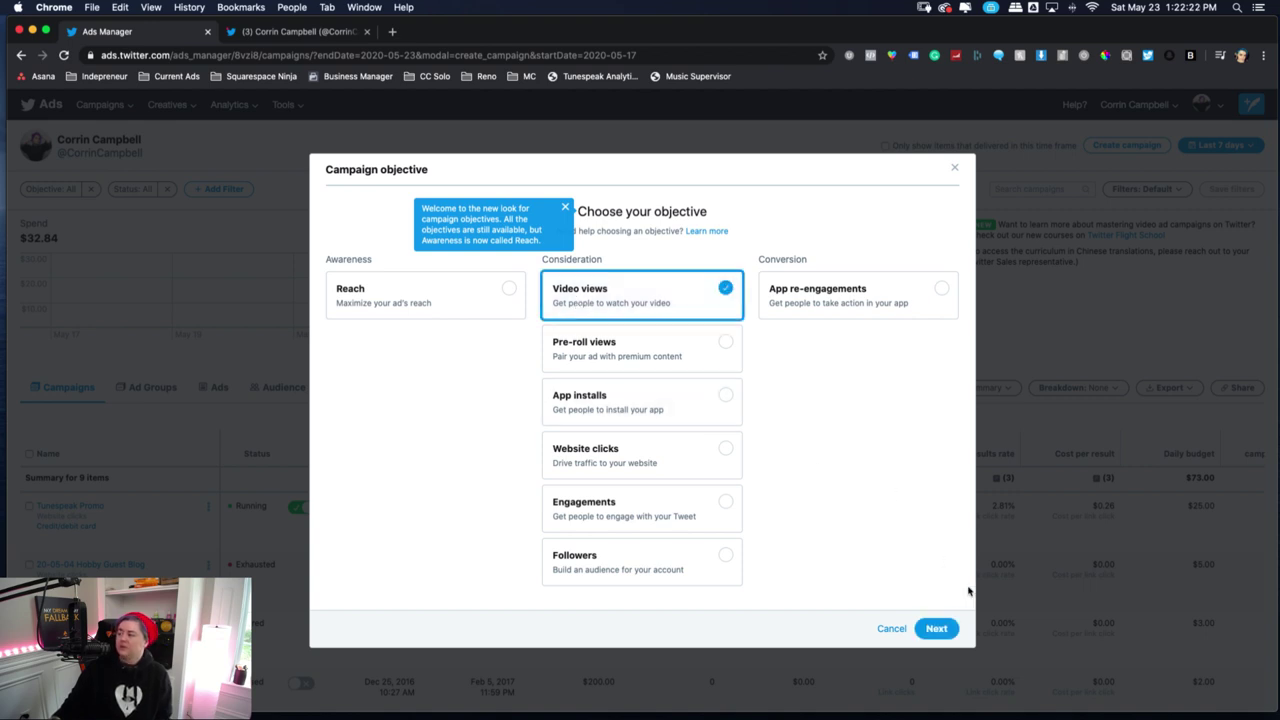
{"action": "left_click", "coordinate": [937, 628]}
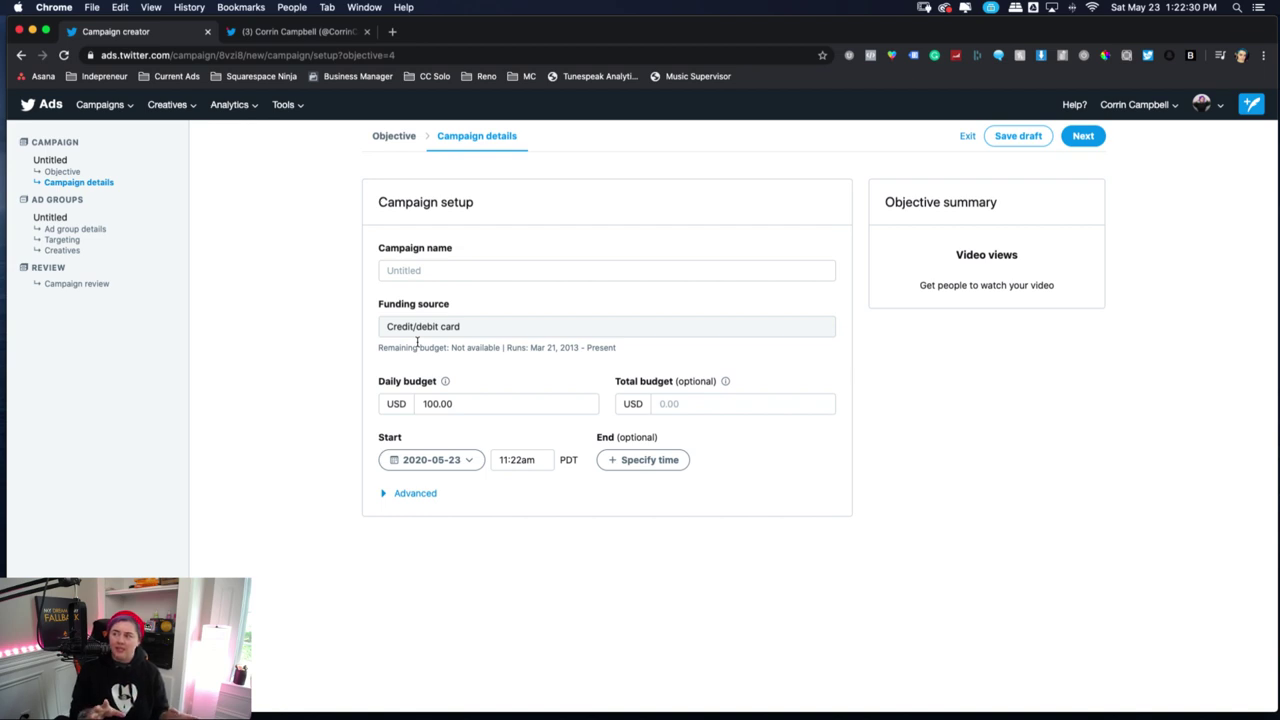
Name the campaign Test, set its daily budget to 10.00 USD, and continue to the ad group details
{"action": "left_click", "coordinate": [434, 268]}
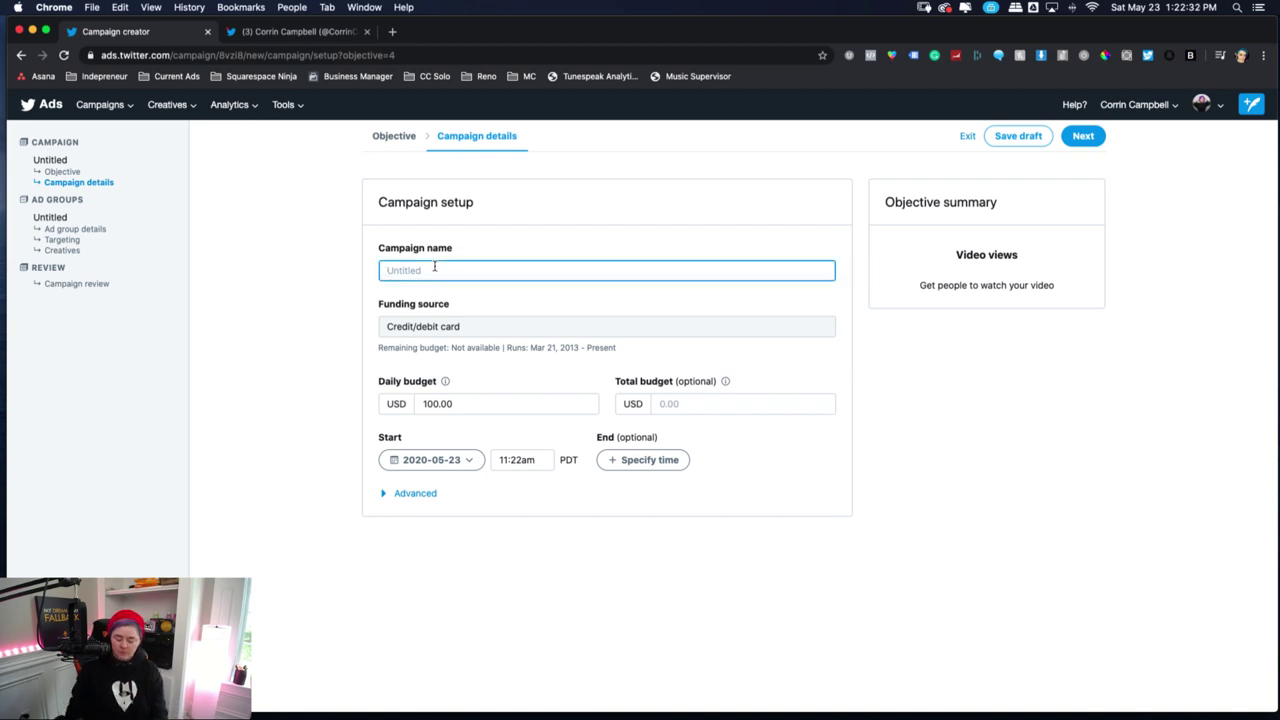
{"action": "type", "text": "Test"}
{"action": "left_click", "coordinate": [308, 375]}
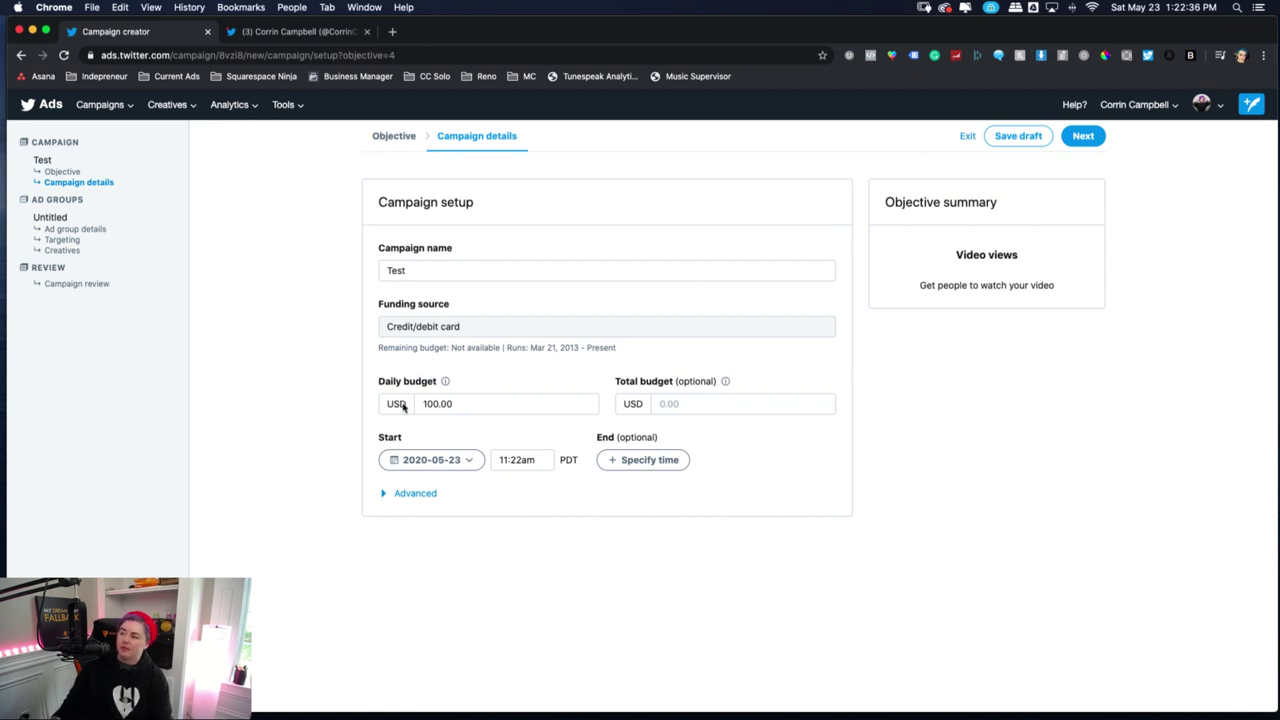
{"action": "double_click", "coordinate": [432, 402]}
{"action": "type", "text": "10.00"}
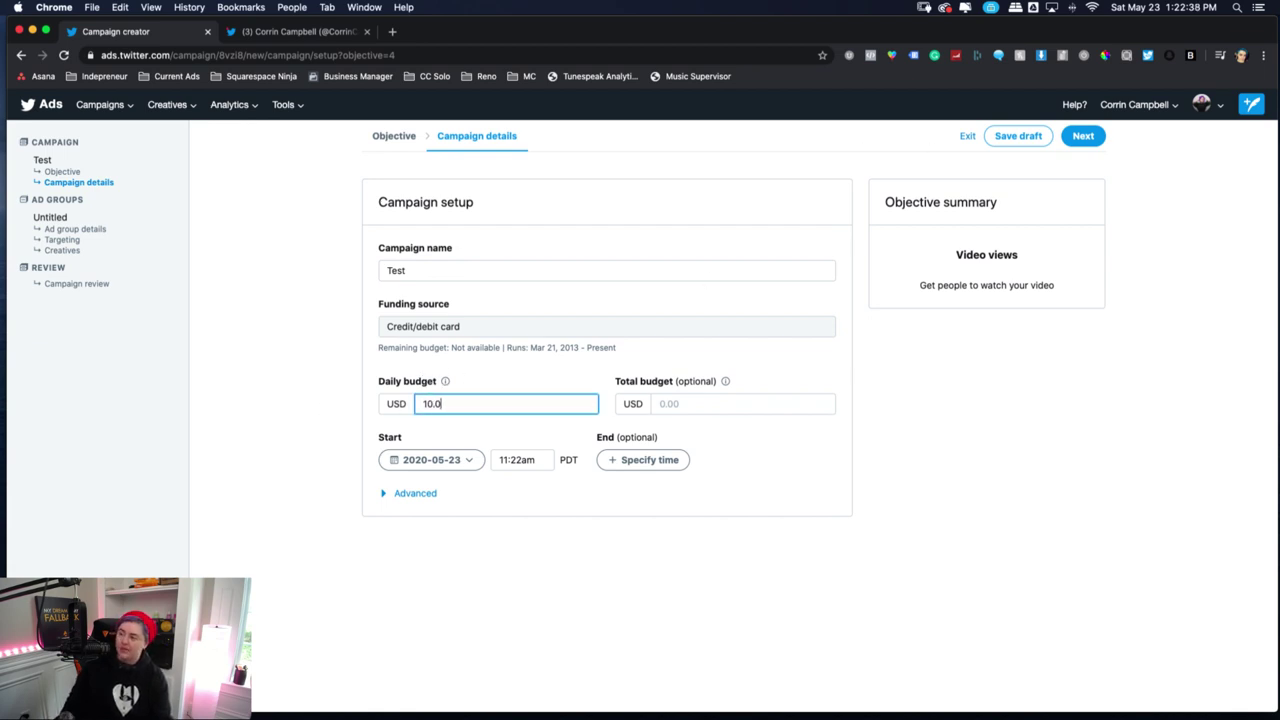
{"action": "left_click", "coordinate": [253, 425]}
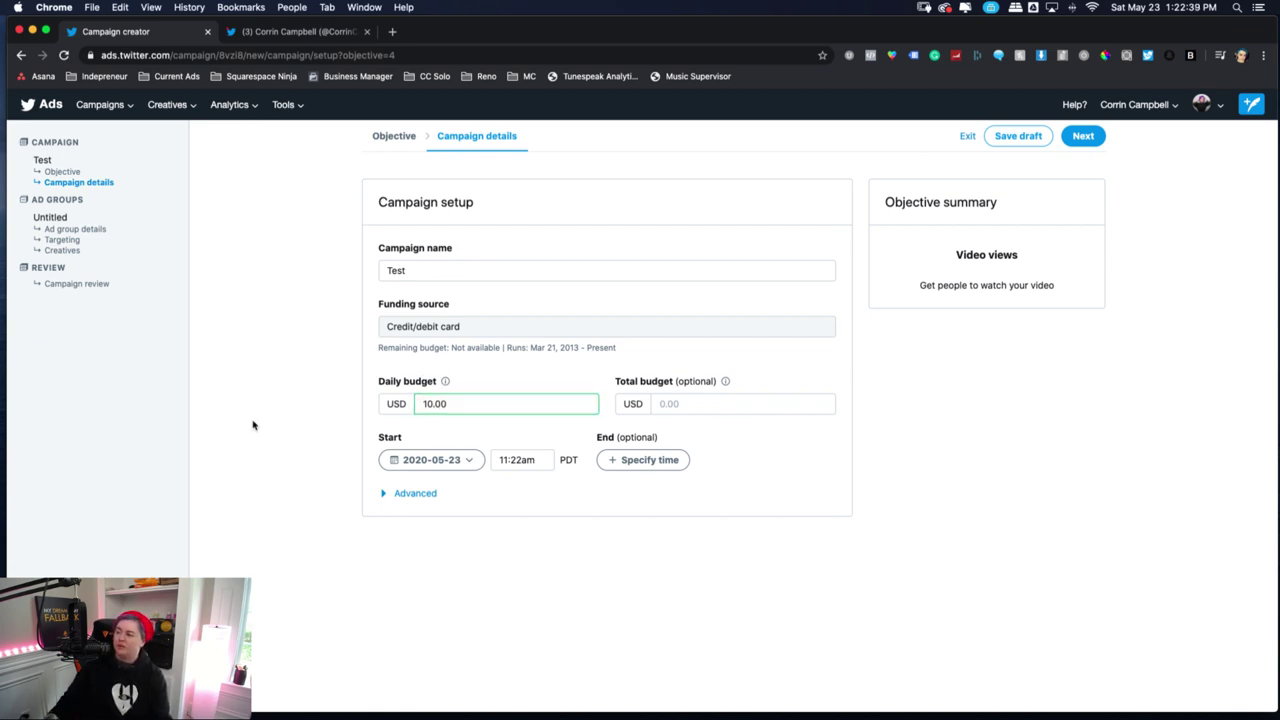
{"action": "left_click", "coordinate": [1081, 145]}
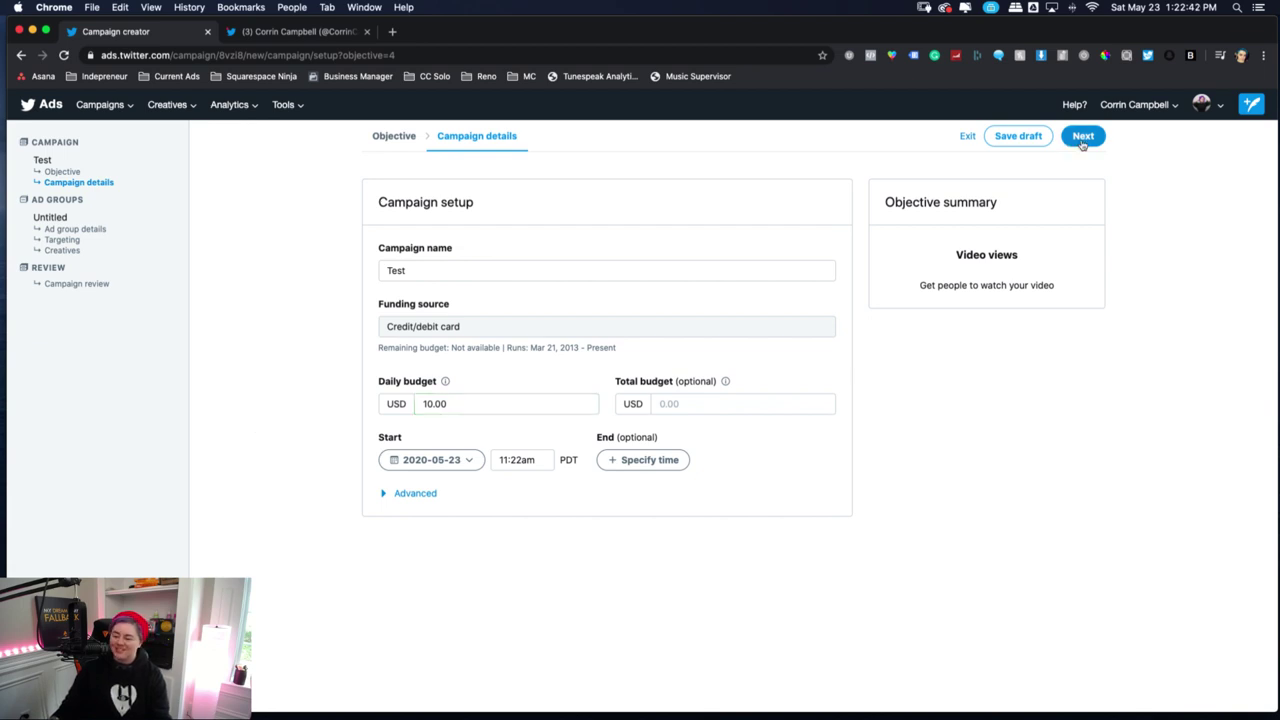
{"action": "left_click", "coordinate": [1081, 145]}
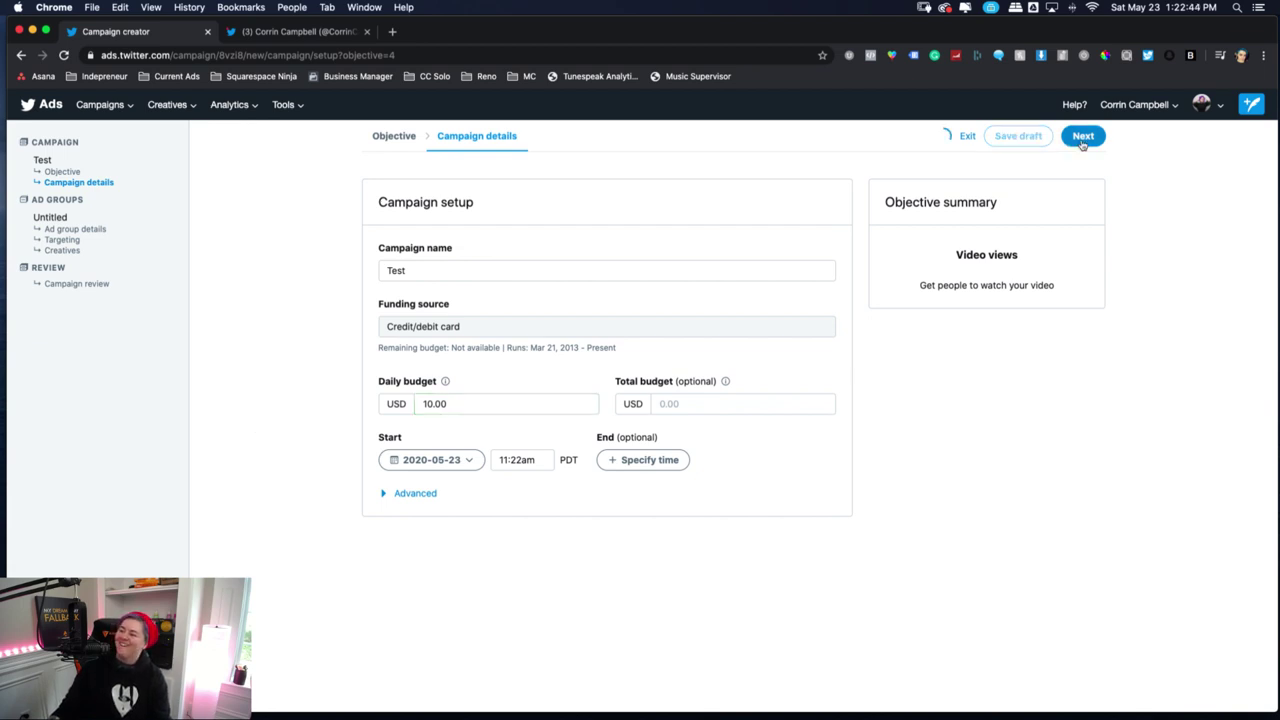
Name the ad group Test Ad Group and continue to its targeting settings
{"action": "left_click", "coordinate": [543, 270]}
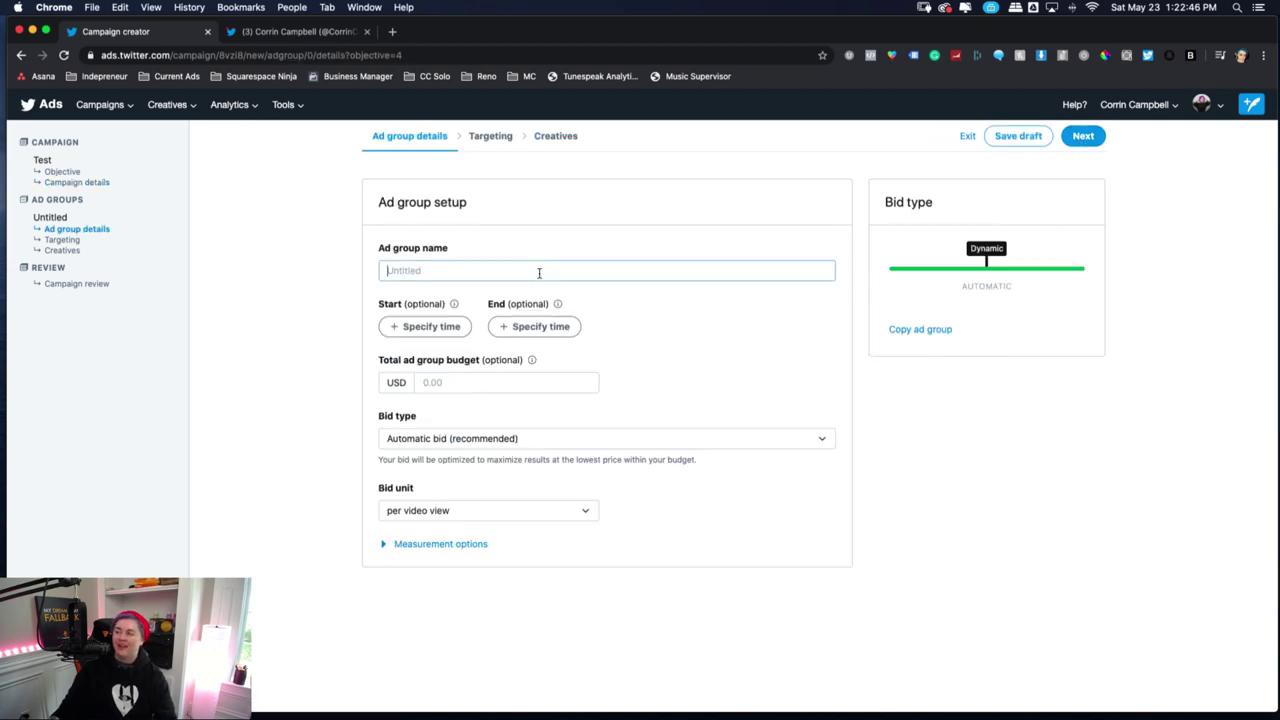
{"action": "type", "text": "Test Ad"}
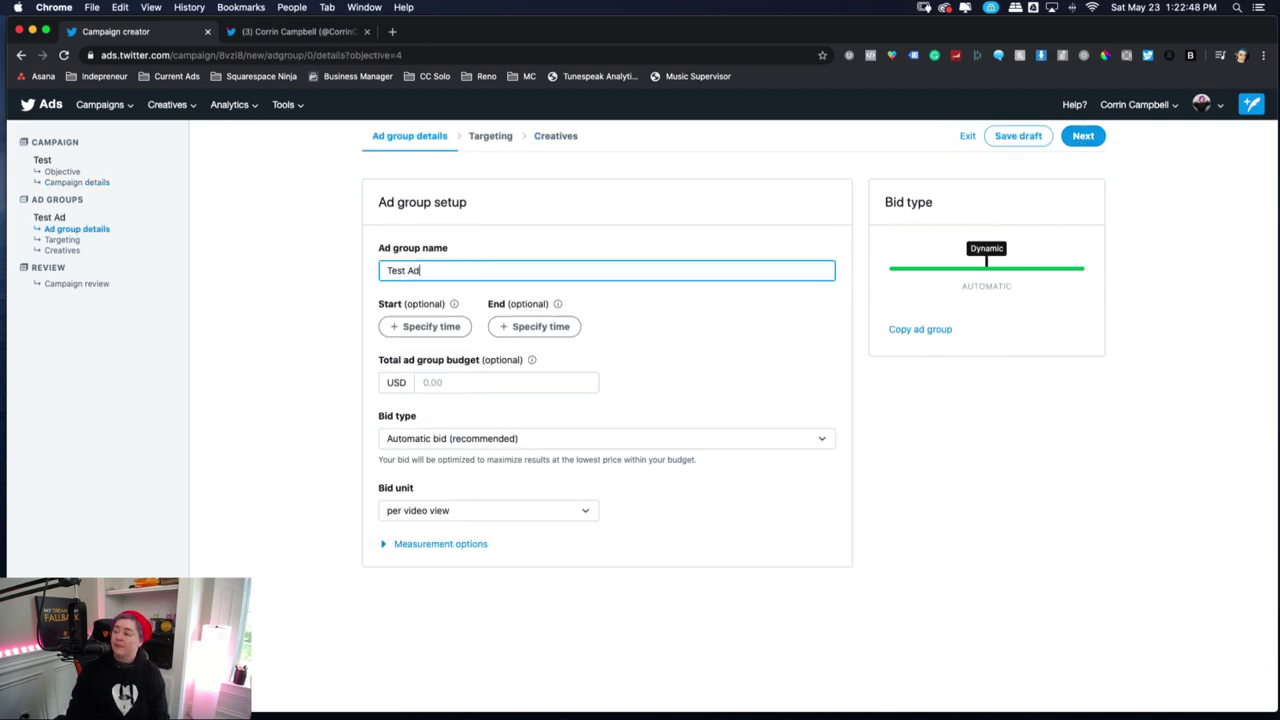
{"action": "type", "text": " Group"}
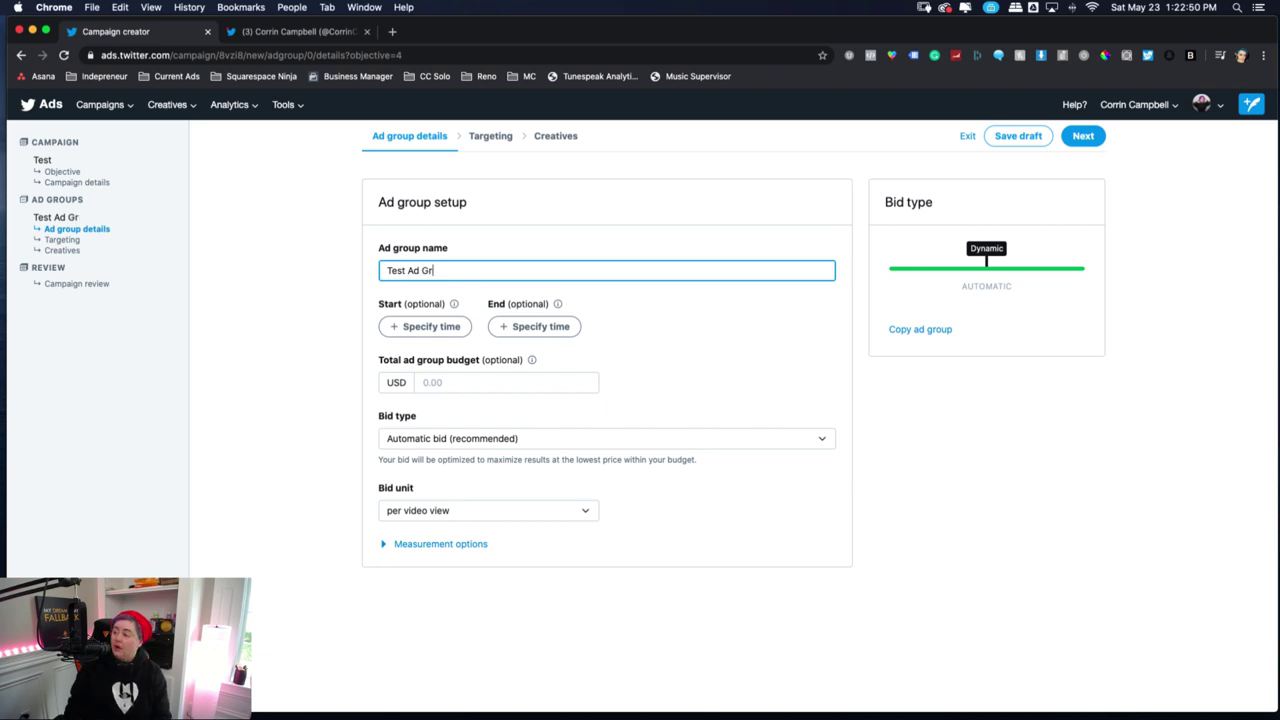
{"action": "left_click", "coordinate": [263, 406]}
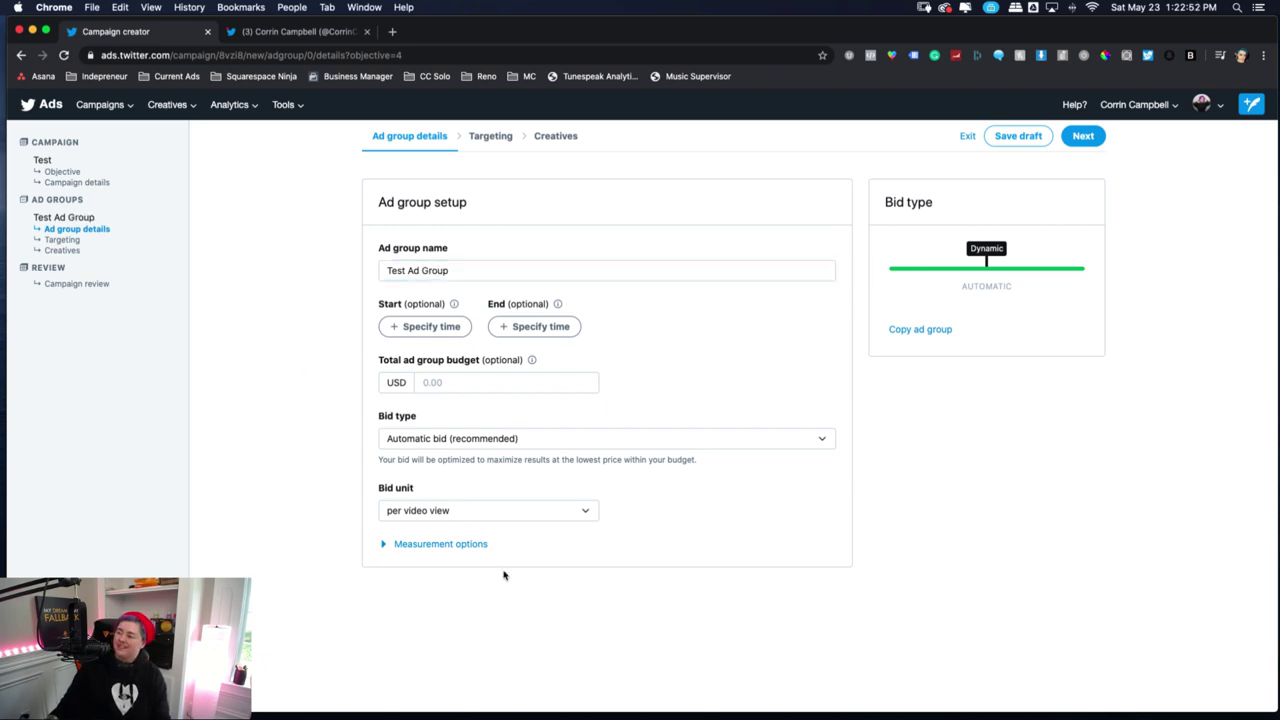
{"action": "left_click", "coordinate": [1096, 141]}
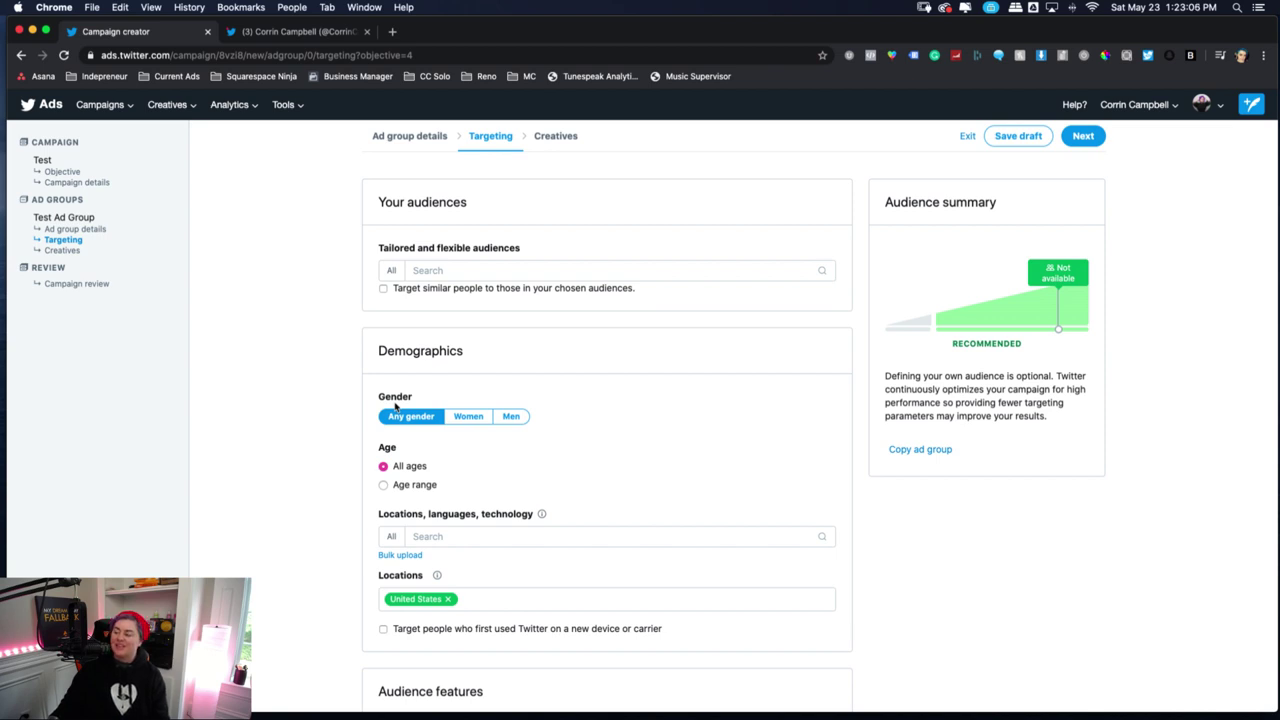
Browse the tailored and flexible audience options, checking flexible audience targeting and web tailored audiences
{"action": "left_click", "coordinate": [469, 266]}
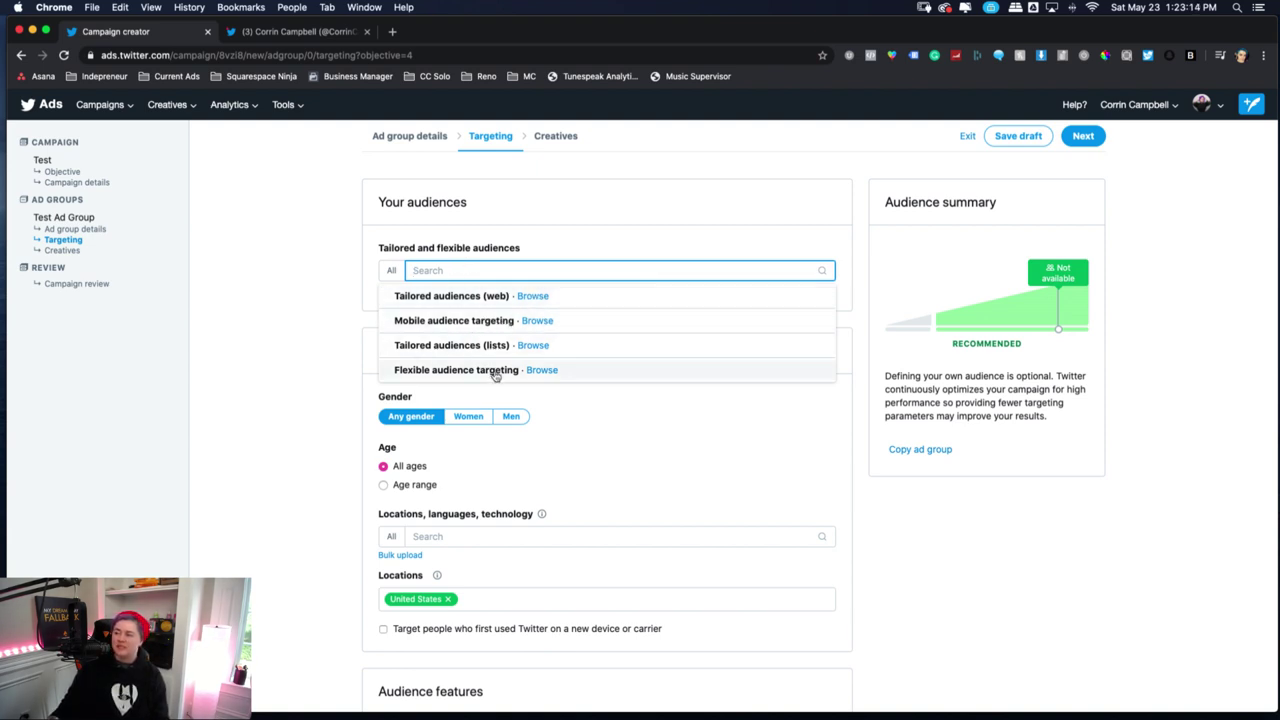
{"action": "left_click", "coordinate": [543, 371]}
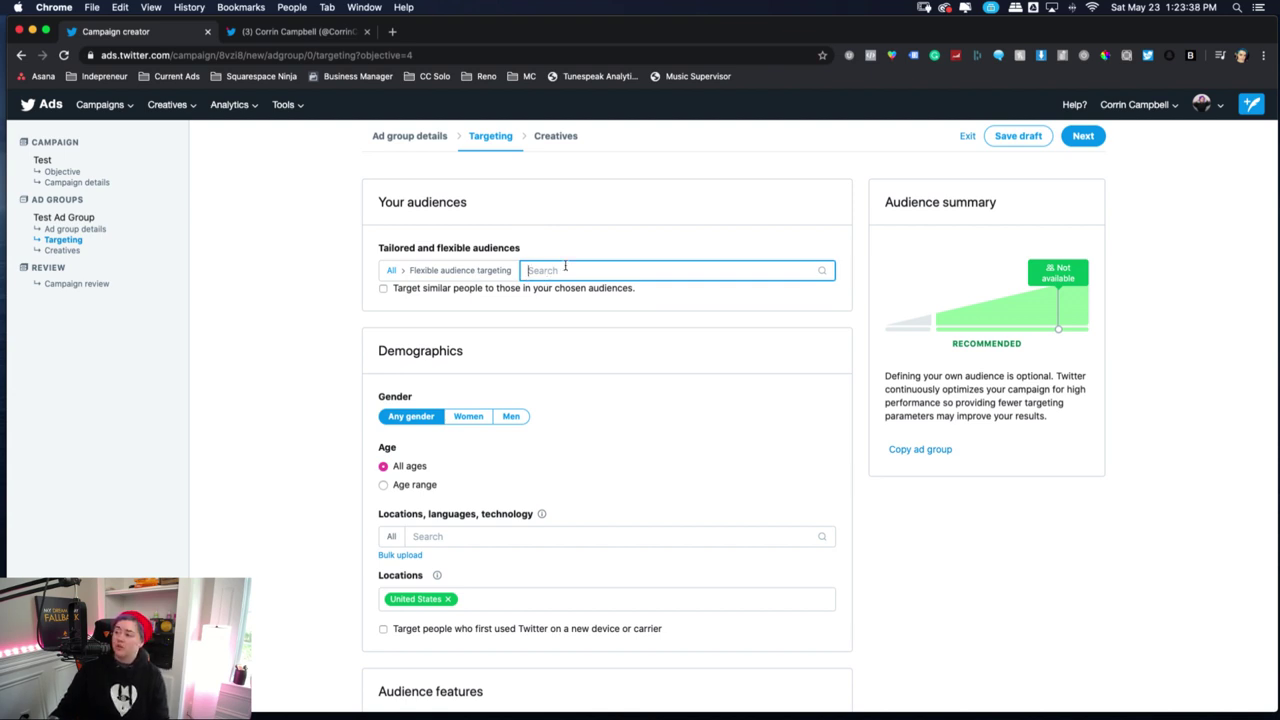
{"action": "left_click", "coordinate": [458, 290]}
{"action": "left_click", "coordinate": [446, 291]}
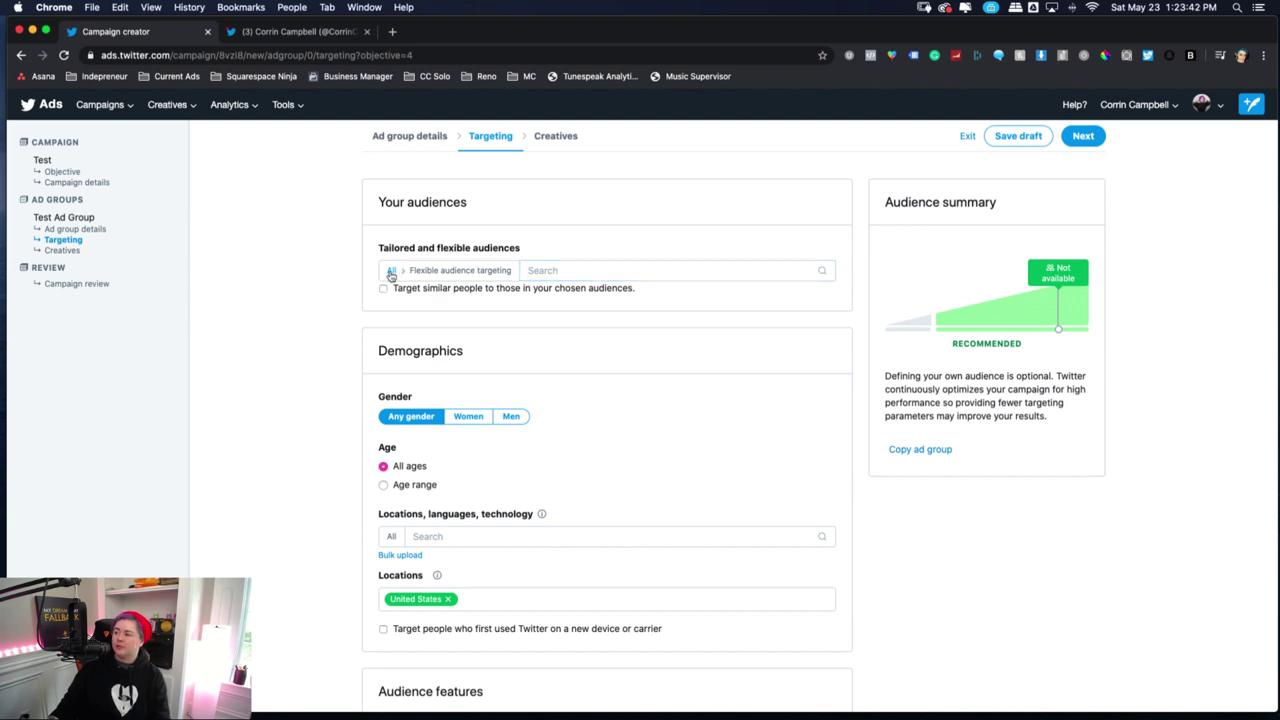
{"action": "left_click", "coordinate": [391, 272]}
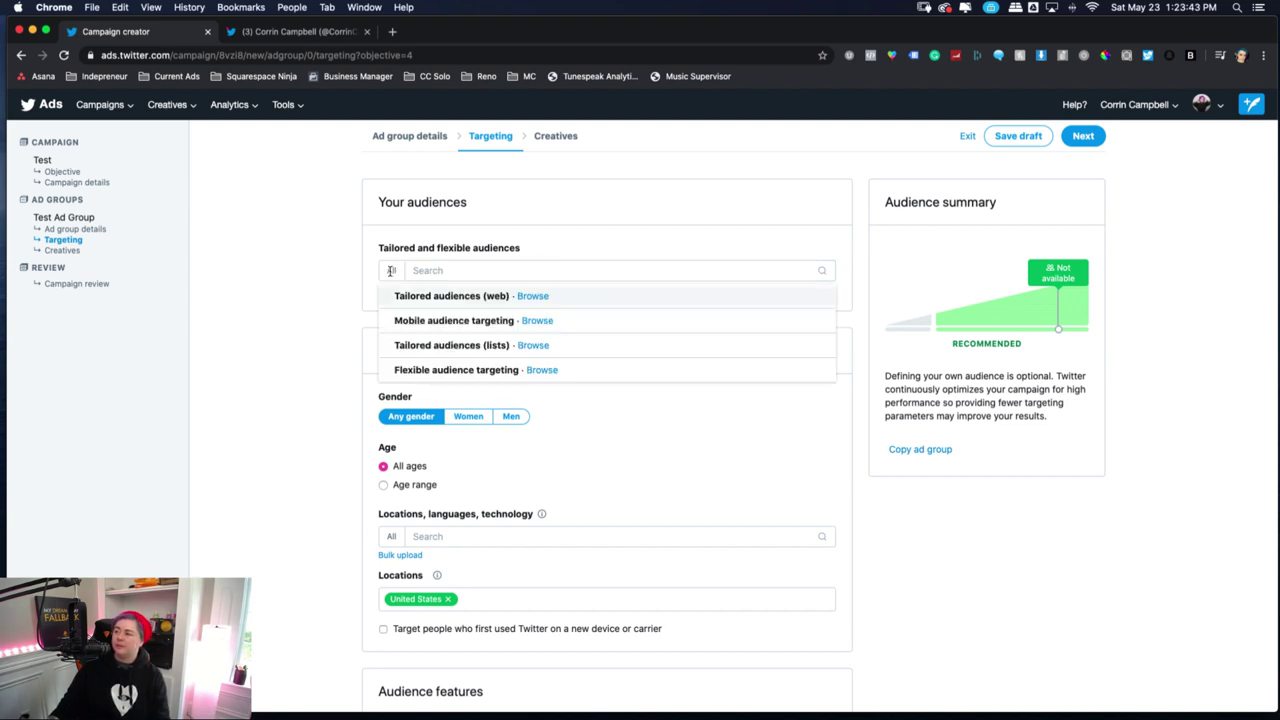
{"action": "left_click", "coordinate": [536, 297]}
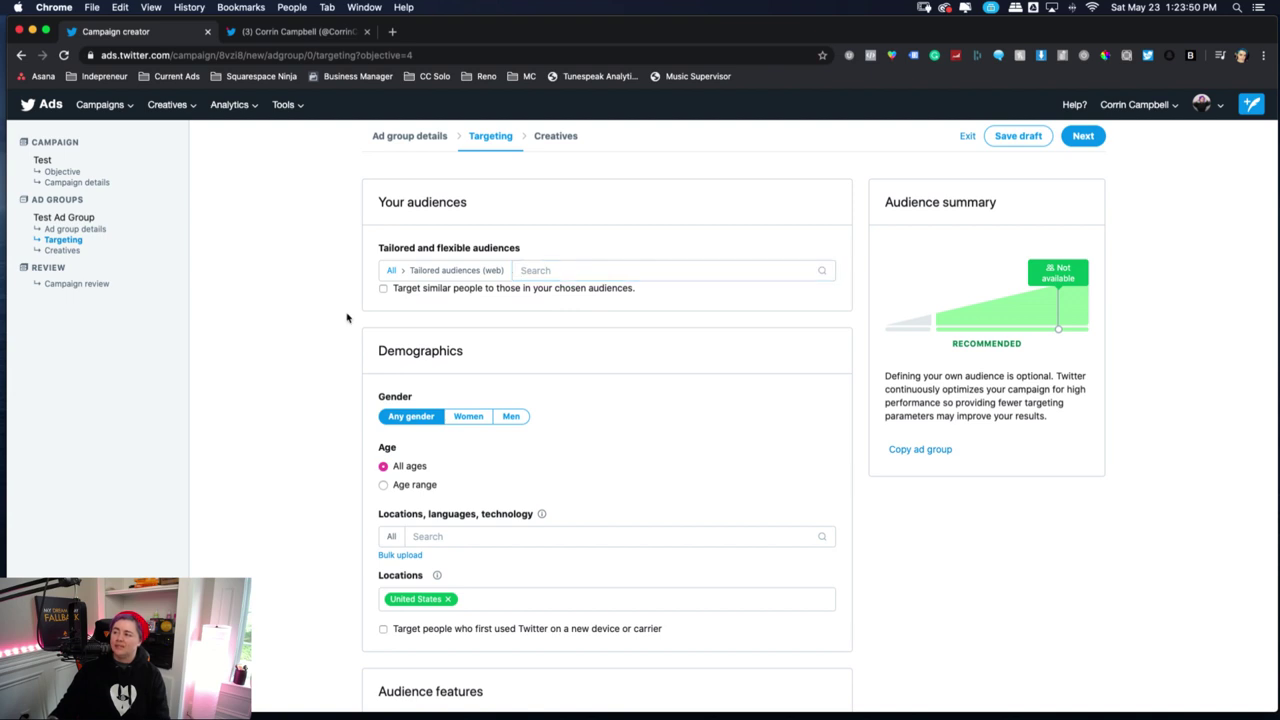
Look over the location, language and technology targeting categories, and browse the available platforms
{"action": "scroll", "coordinate": [347, 318], "scroll_direction": "down", "scroll_amount": 2}
{"action": "scroll", "coordinate": [347, 318], "scroll_direction": "down", "scroll_amount": 2}
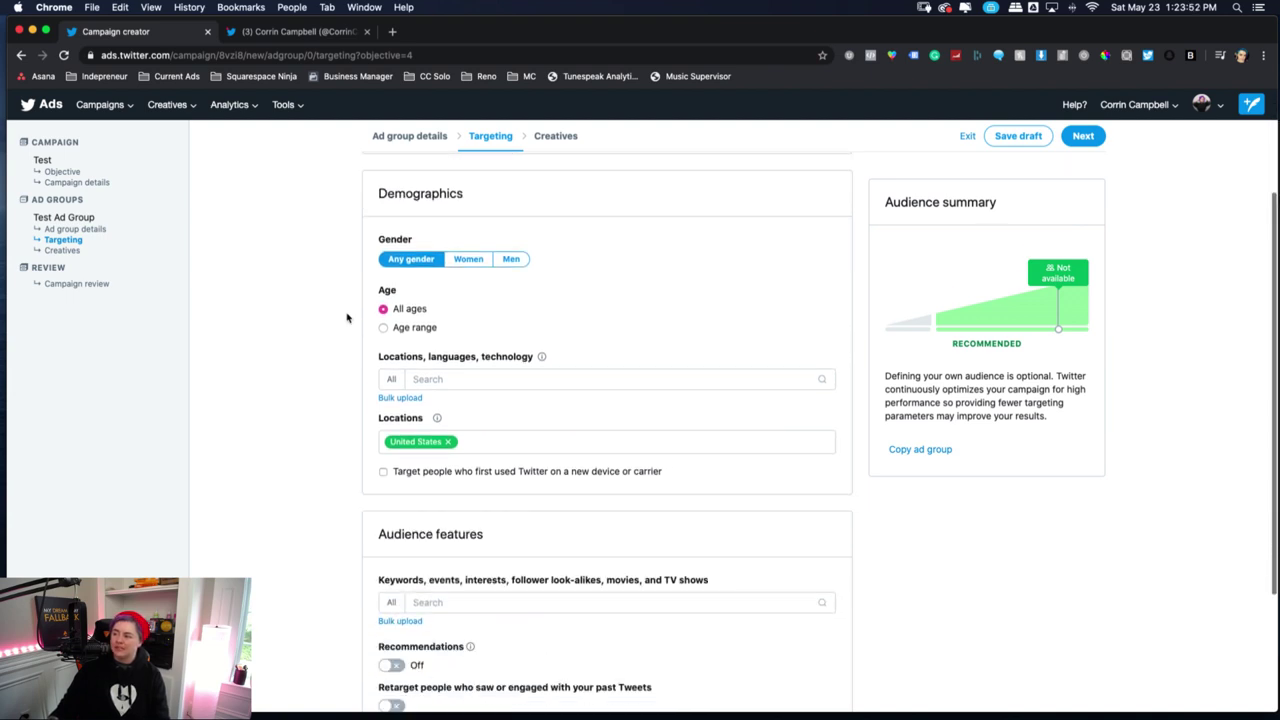
{"action": "left_click", "coordinate": [485, 379]}
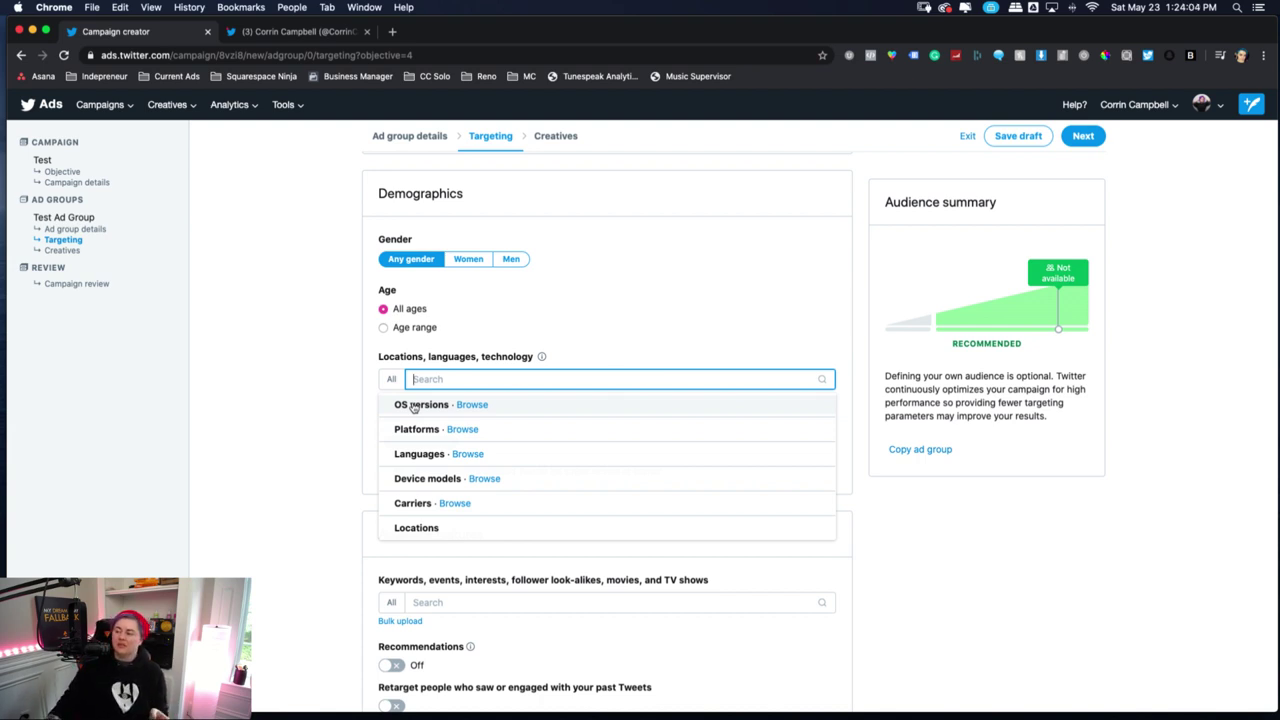
{"action": "left_click", "coordinate": [463, 431]}
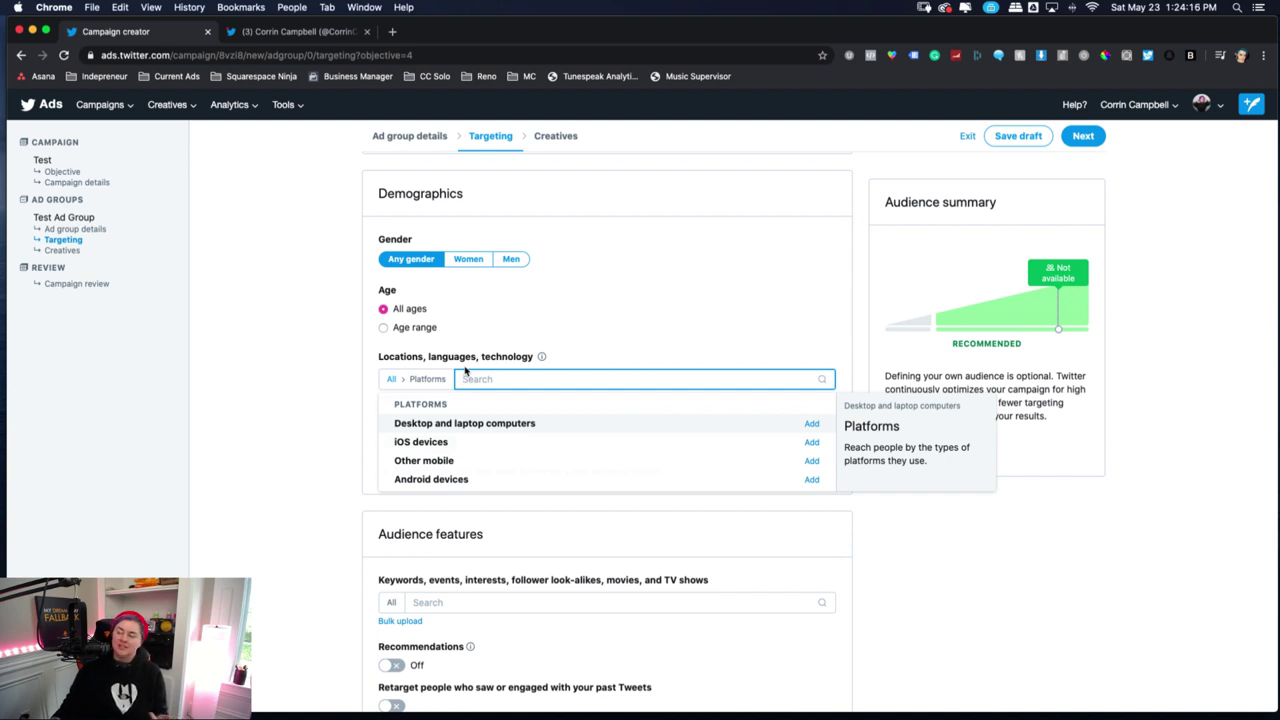
{"action": "left_click", "coordinate": [330, 374]}
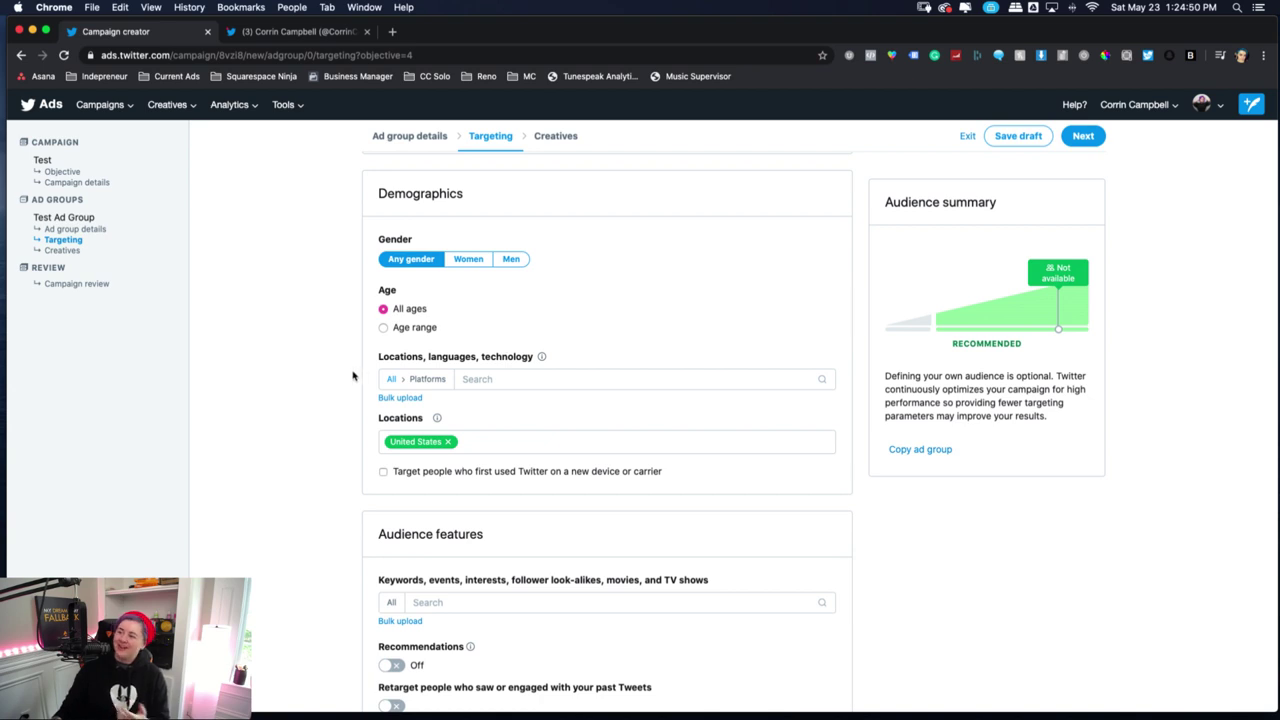
Review the audience features and limit their targeting search to follower look-alikes
{"action": "scroll", "coordinate": [336, 385], "scroll_direction": "down", "scroll_amount": 4}
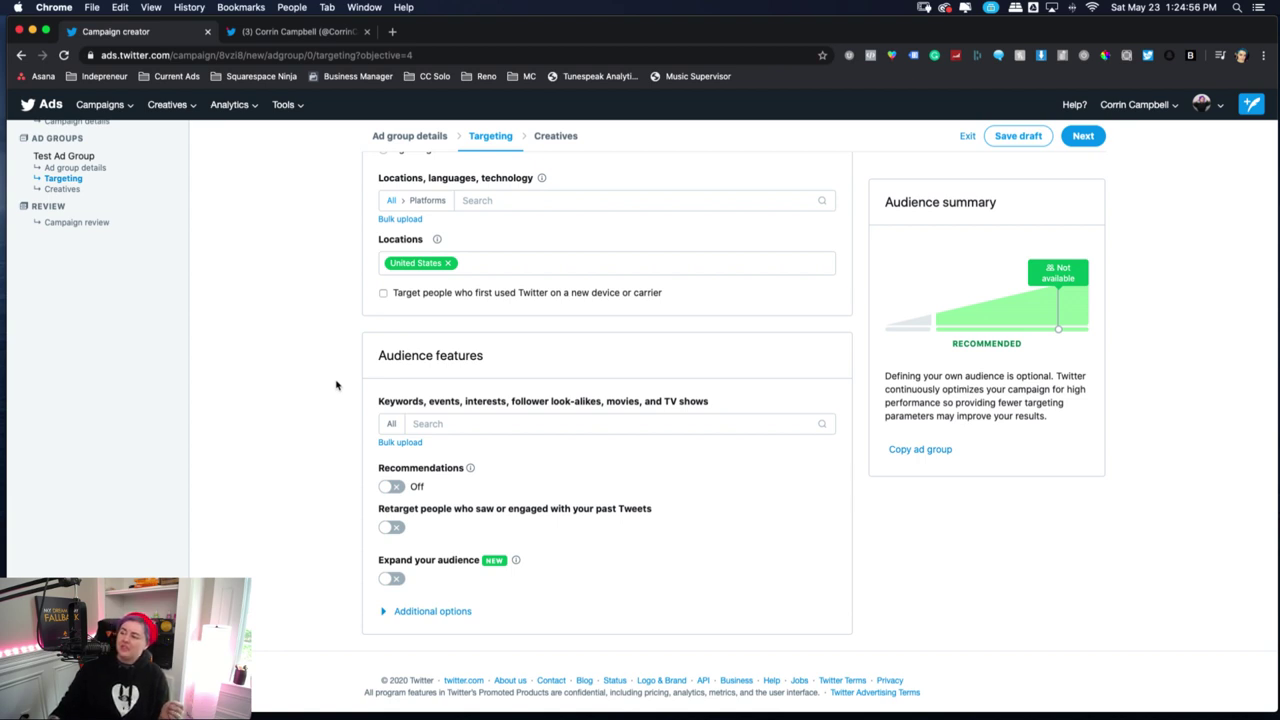
{"action": "scroll", "coordinate": [336, 385], "scroll_direction": "up", "scroll_amount": 2}
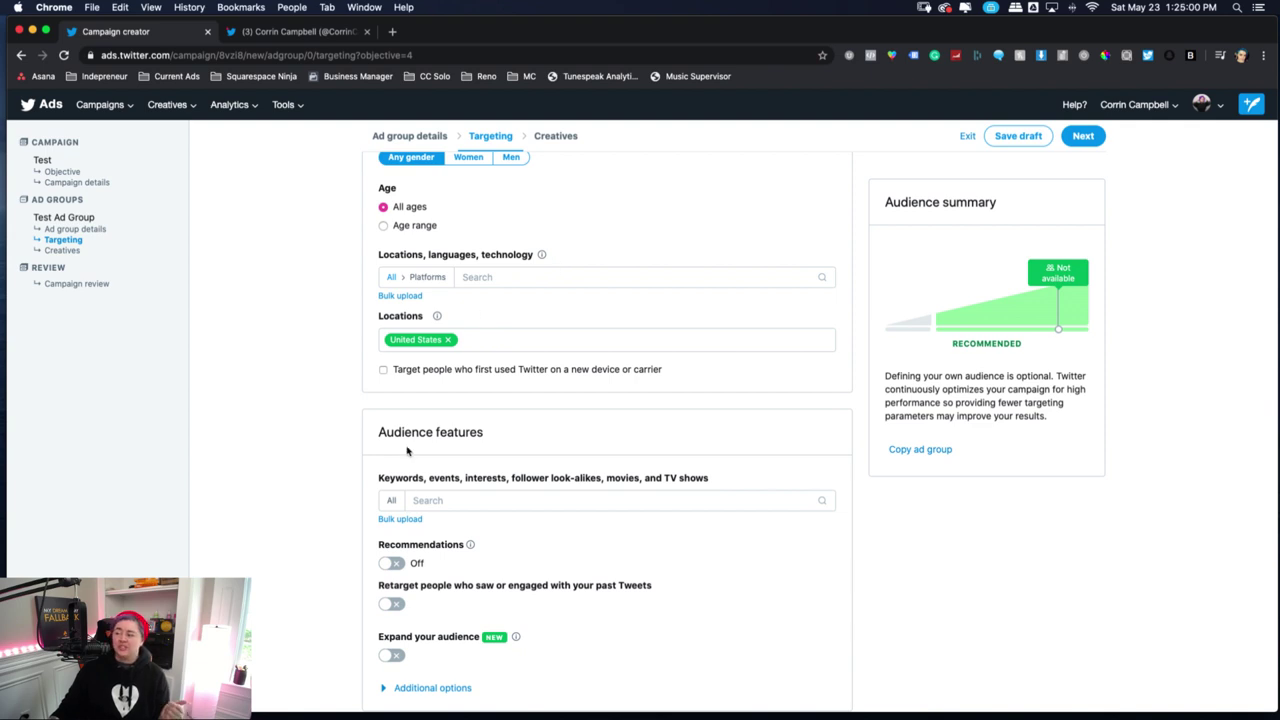
{"action": "left_click", "coordinate": [485, 504]}
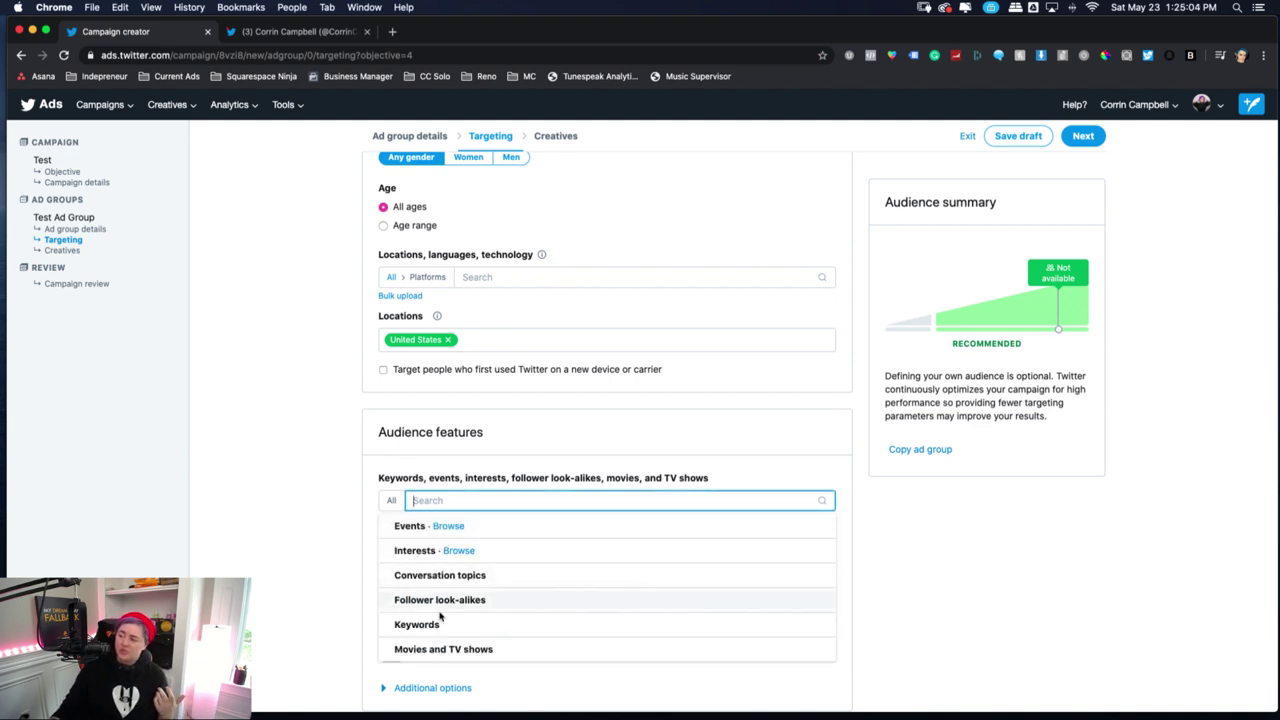
{"action": "left_click", "coordinate": [512, 601]}
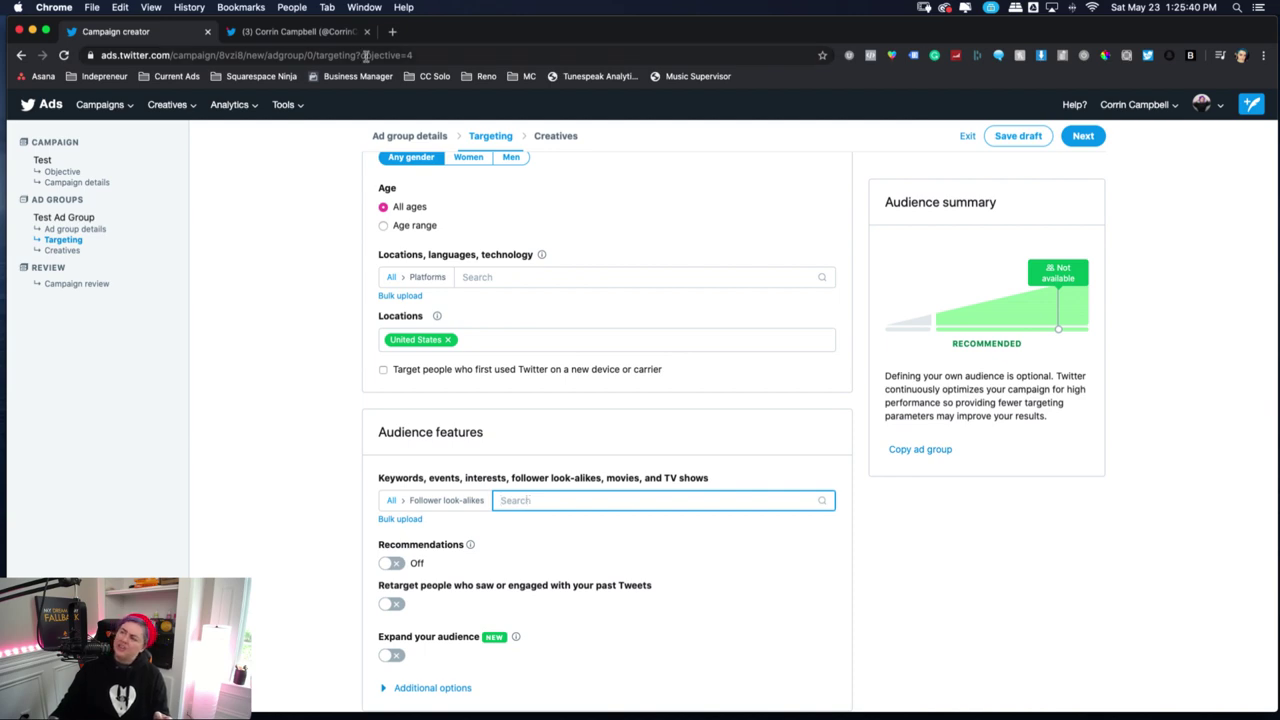
Switch to the Twitter profile page and look through the account's notifications for recent followers and contest entries
{"action": "left_click", "coordinate": [318, 36]}
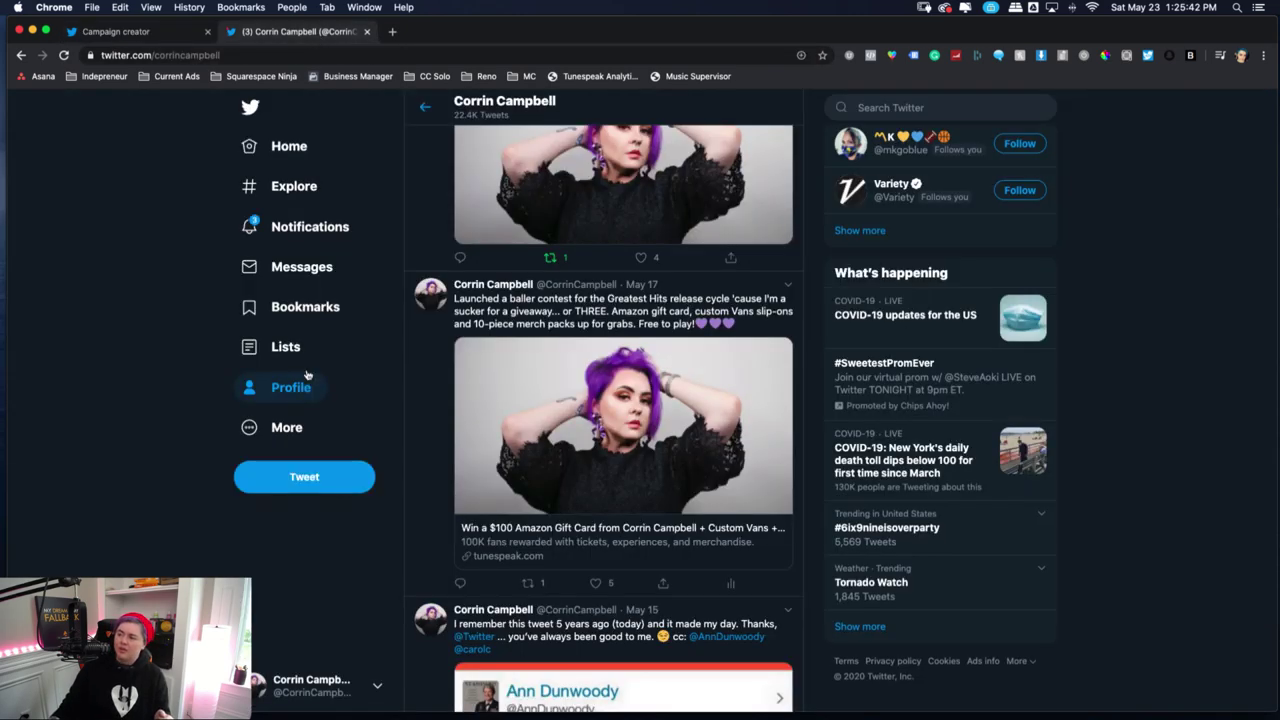
{"action": "left_click", "coordinate": [297, 229]}
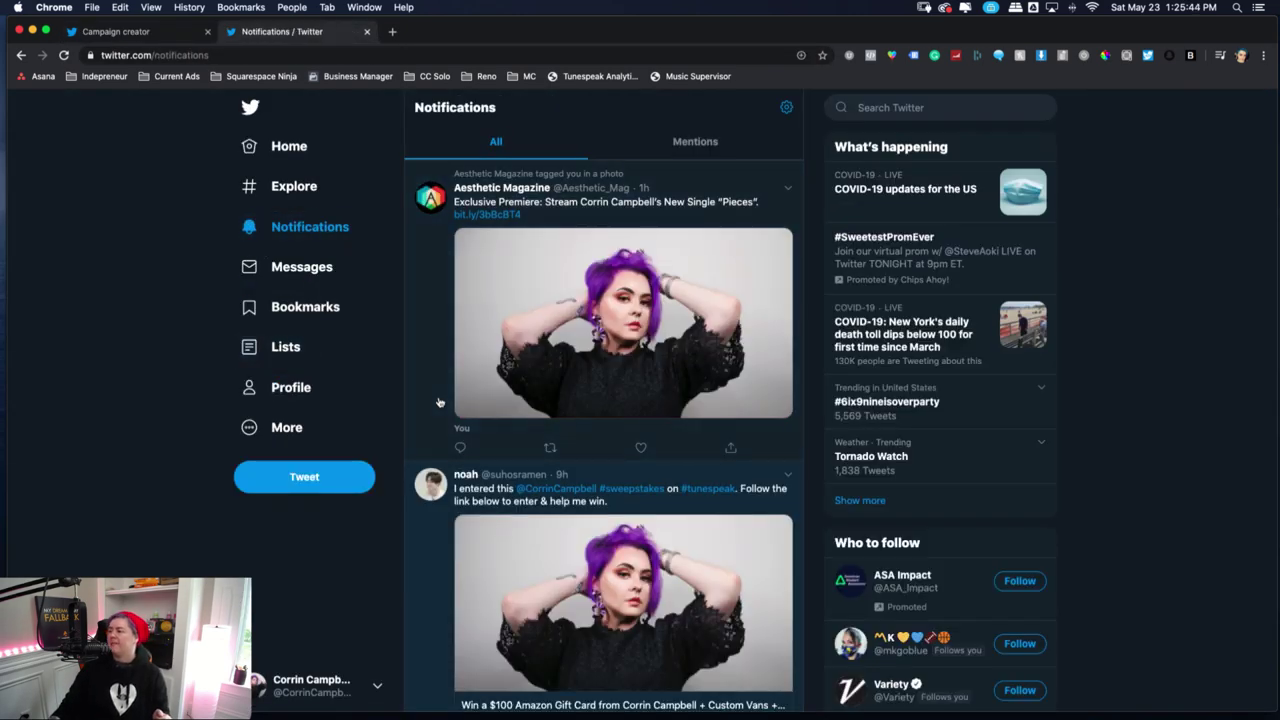
{"action": "scroll", "coordinate": [425, 366], "scroll_direction": "down", "scroll_amount": 5}
{"action": "scroll", "coordinate": [425, 366], "scroll_direction": "down", "scroll_amount": 4}
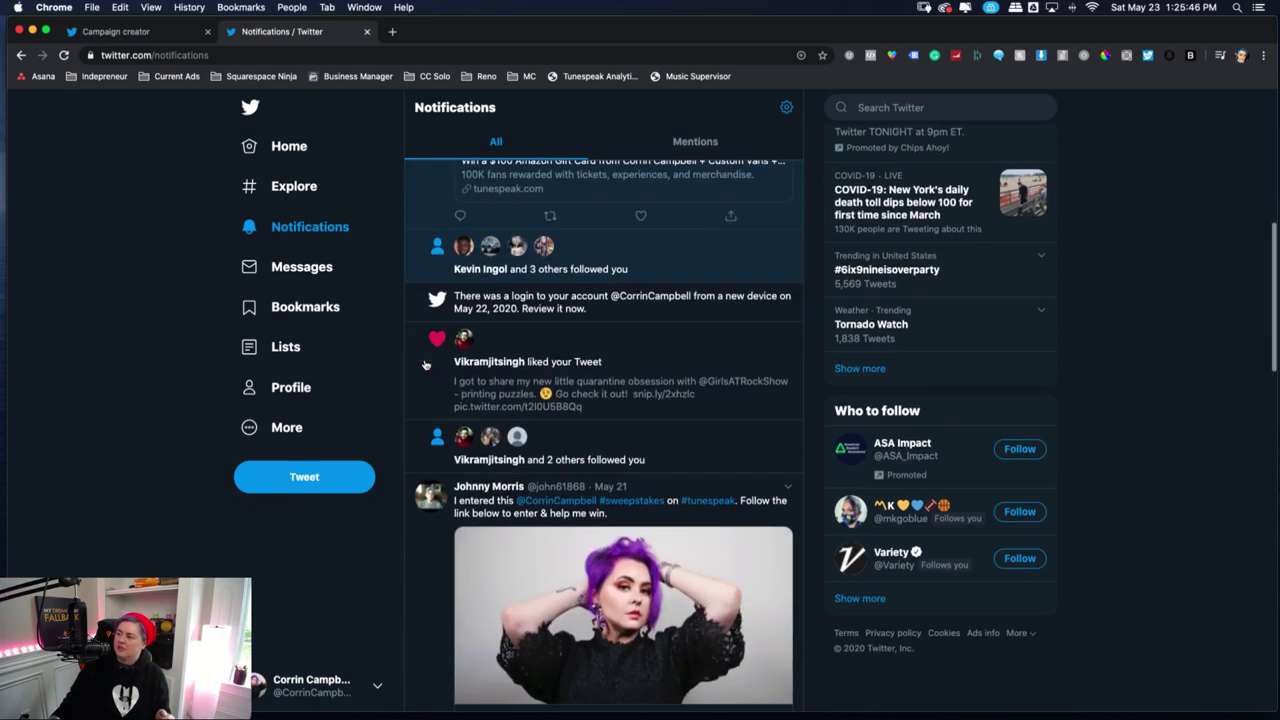
{"action": "scroll", "coordinate": [425, 366], "scroll_direction": "down", "scroll_amount": 3}
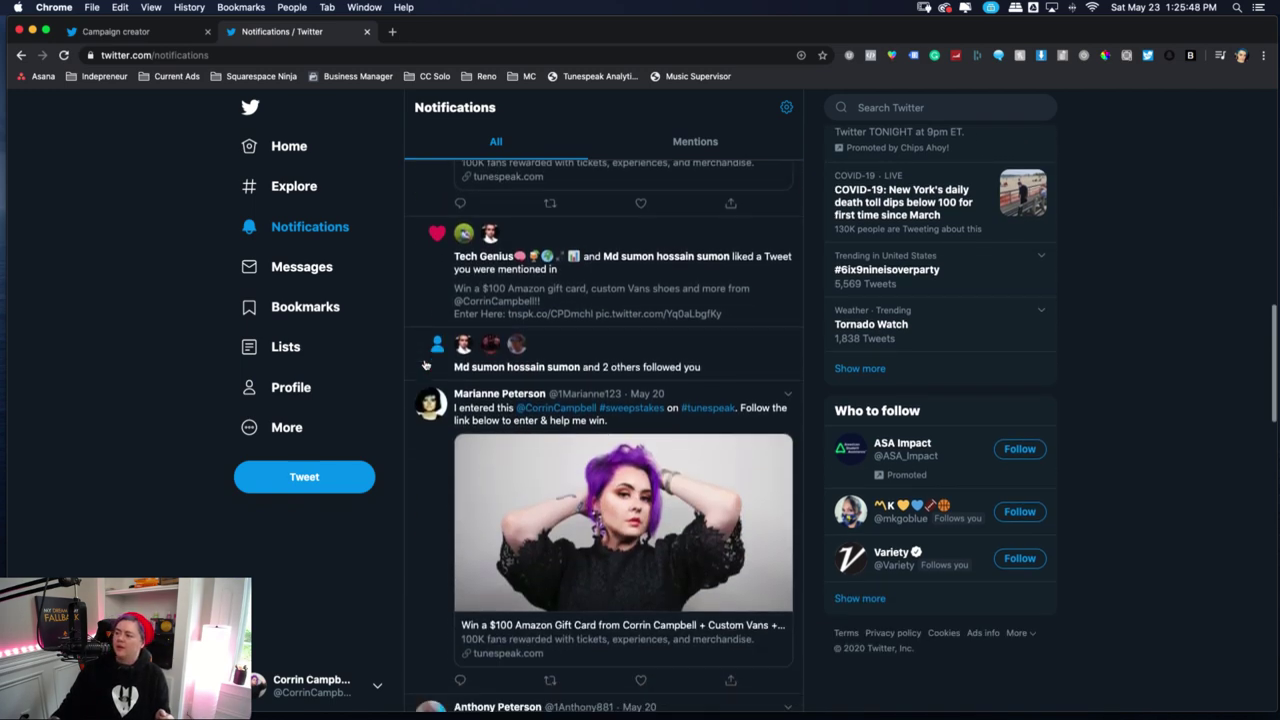
{"action": "scroll", "coordinate": [417, 338], "scroll_direction": "down", "scroll_amount": 5}
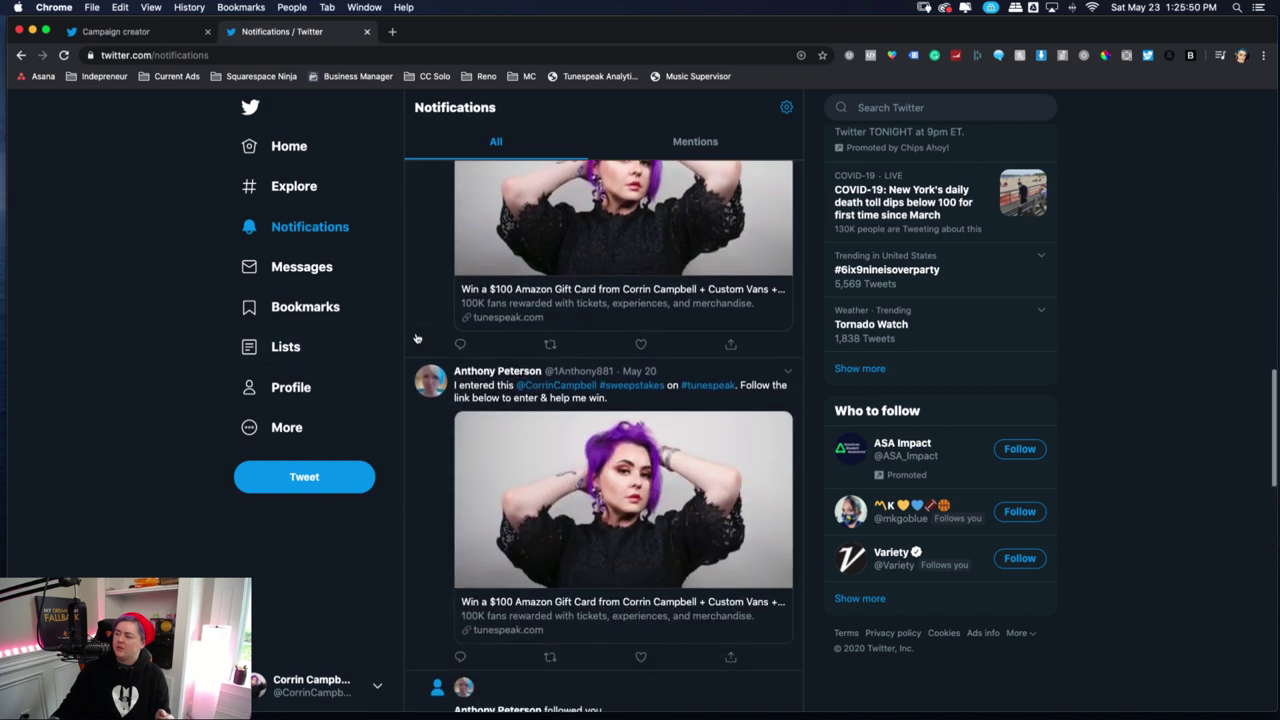
Copy the handle from a recent contest follower's Twitter profile and search for it among the ad group's follower look-alikes
{"action": "scroll", "coordinate": [417, 338], "scroll_direction": "up", "scroll_amount": 2}
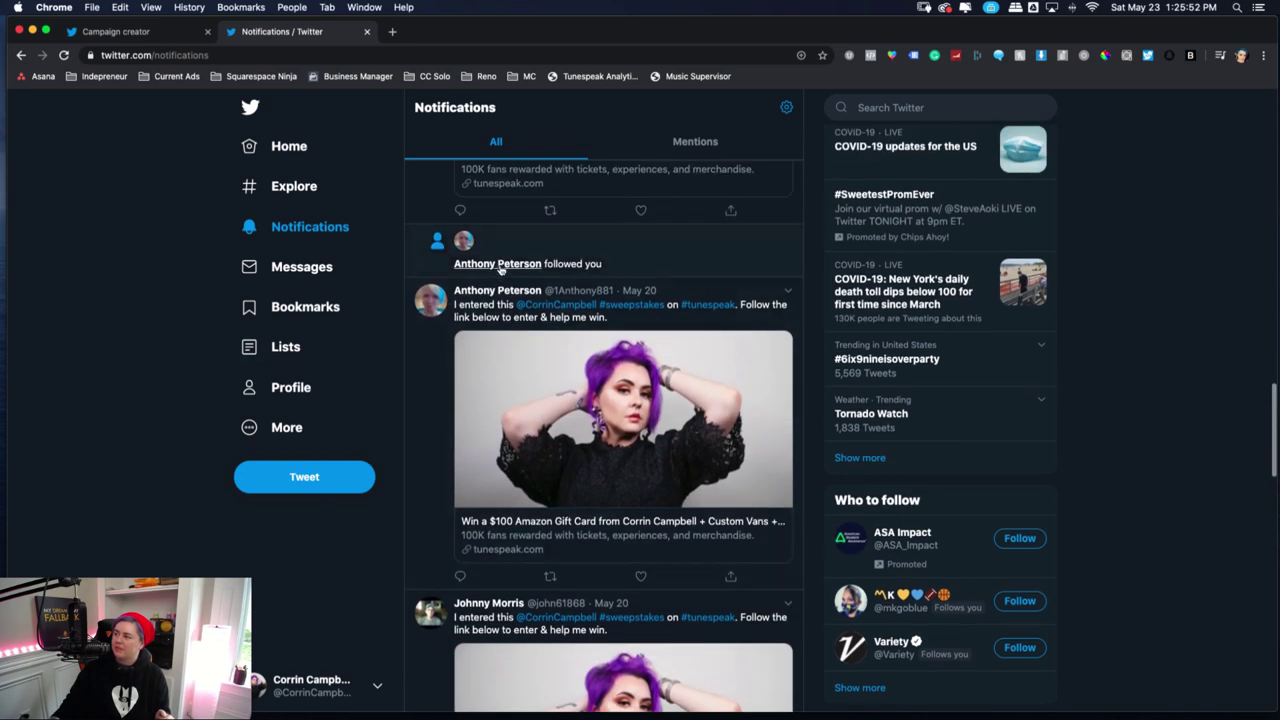
{"action": "left_click", "coordinate": [500, 266]}
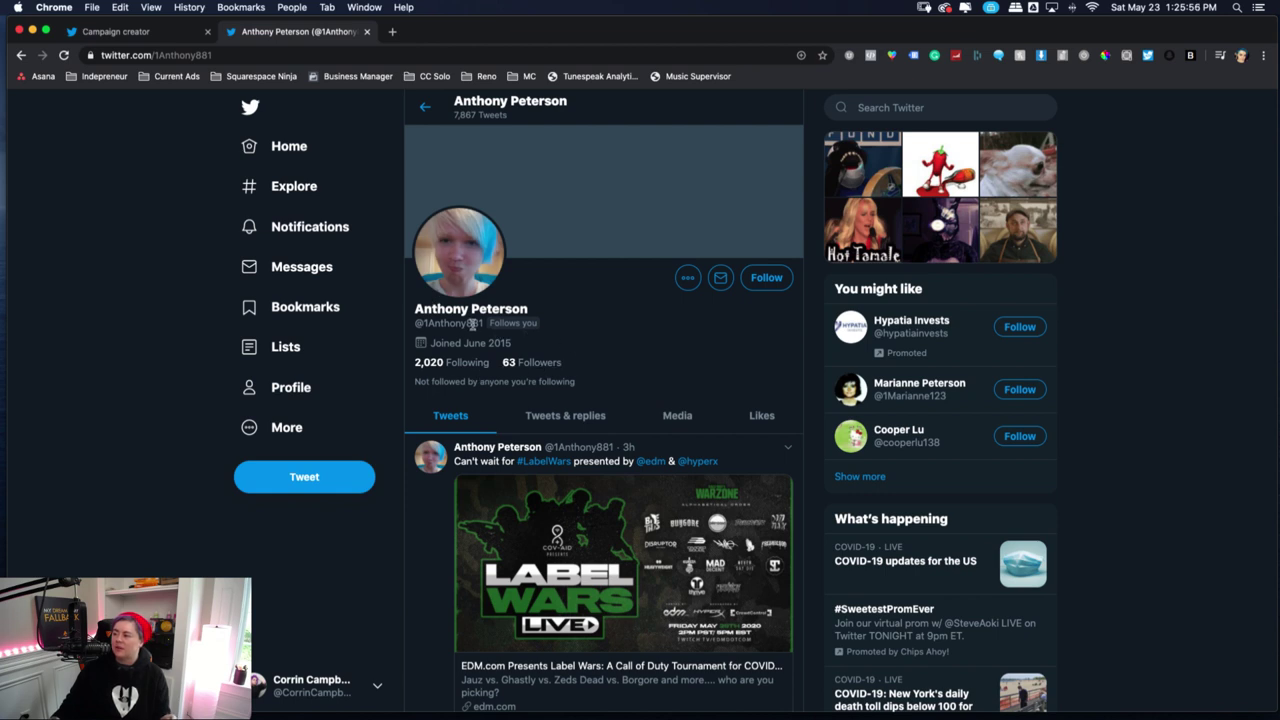
{"action": "left_click_drag", "start_coordinate": [481, 323], "coordinate": [421, 323]}
{"action": "key", "text": "super+c"}
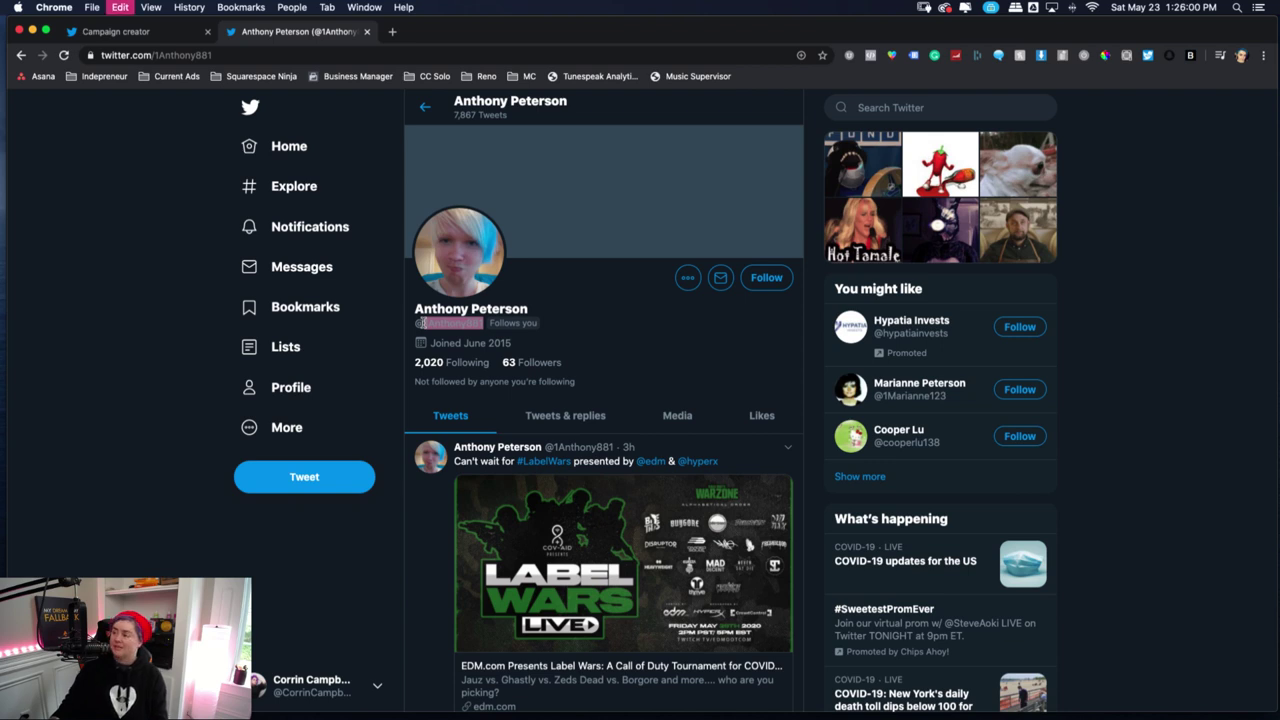
{"action": "left_click", "coordinate": [155, 37]}
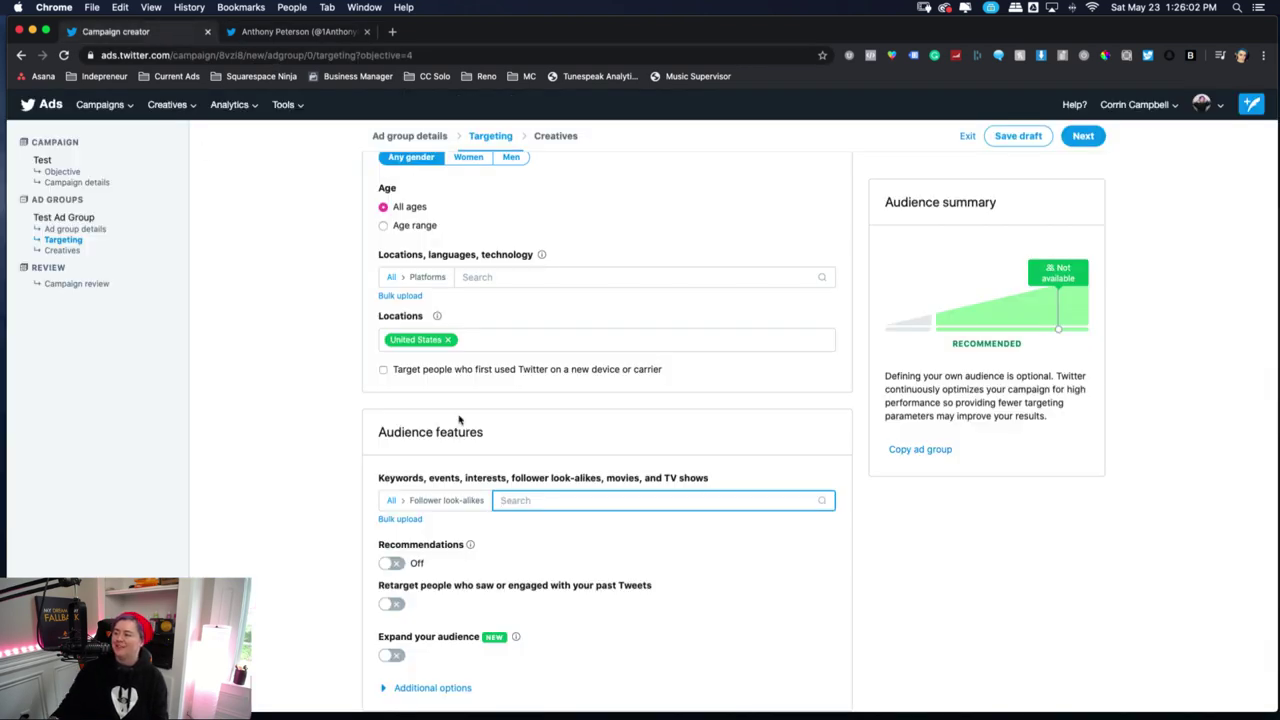
{"action": "key", "text": "super+v"}
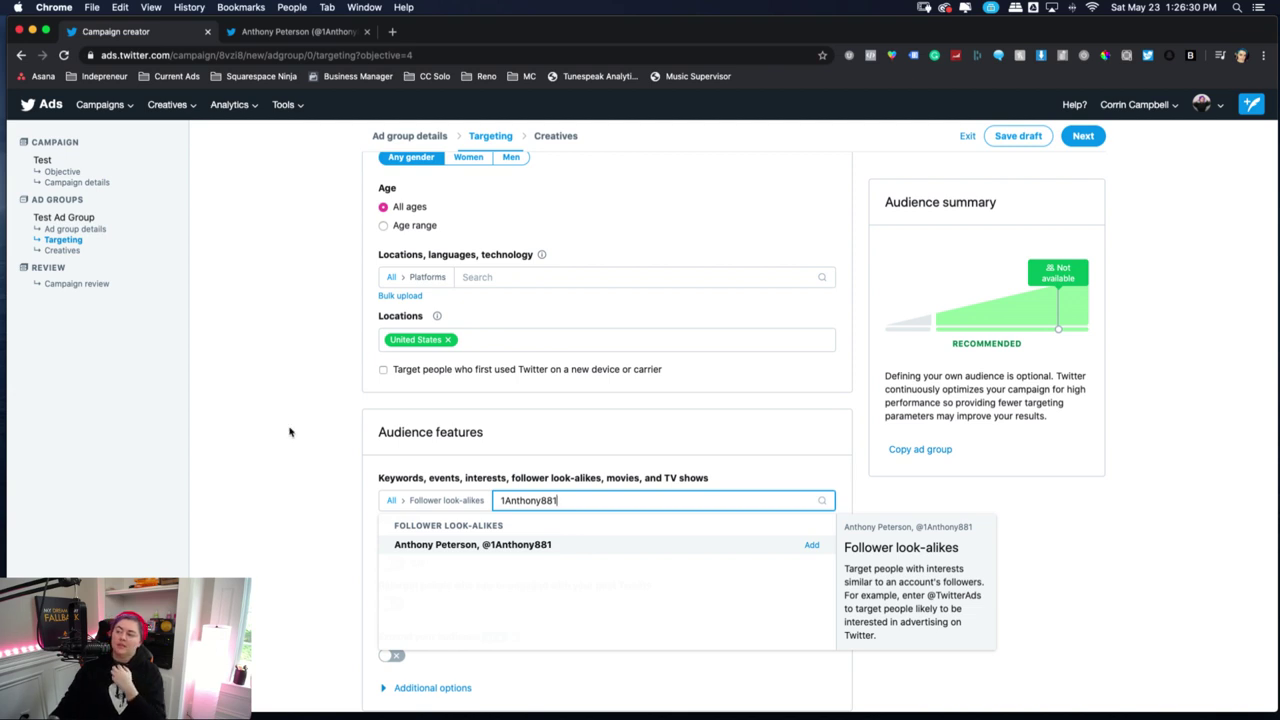
Clear the pasted handle from the follower look-alikes search without adding the account
{"action": "left_click", "coordinate": [300, 487]}
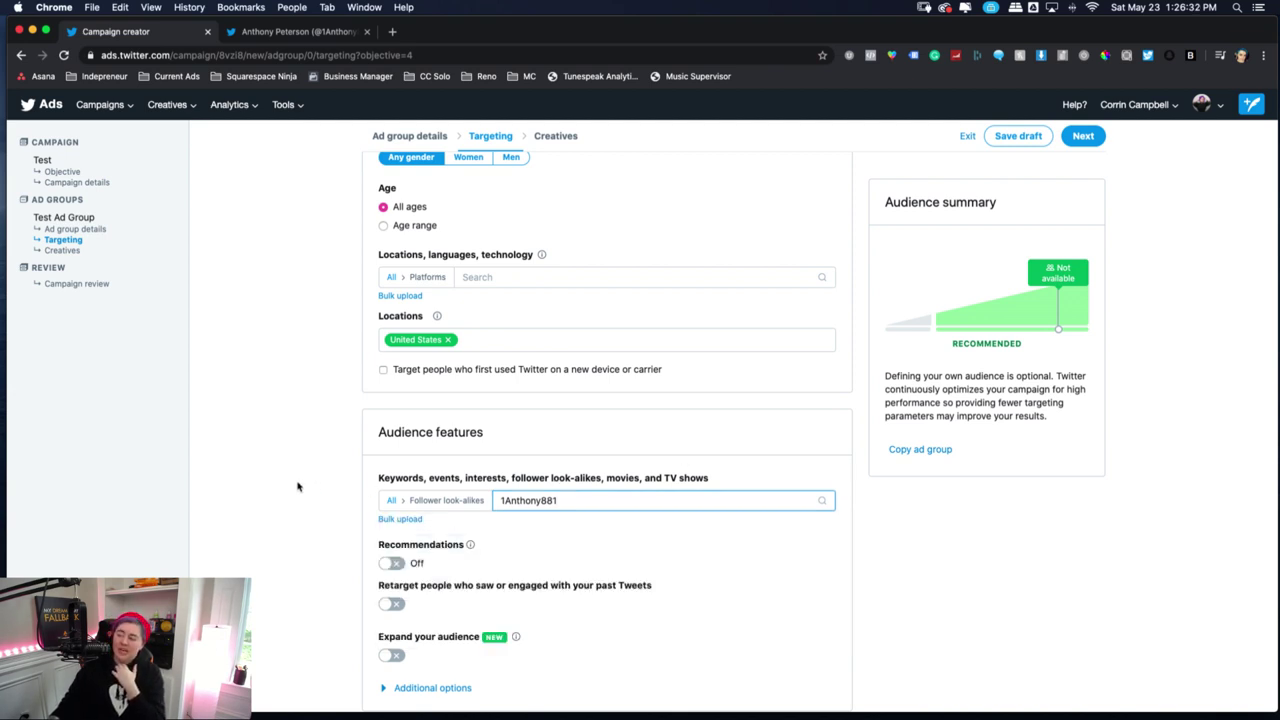
{"action": "left_click", "coordinate": [540, 500]}
{"action": "double_click", "coordinate": [536, 500]}
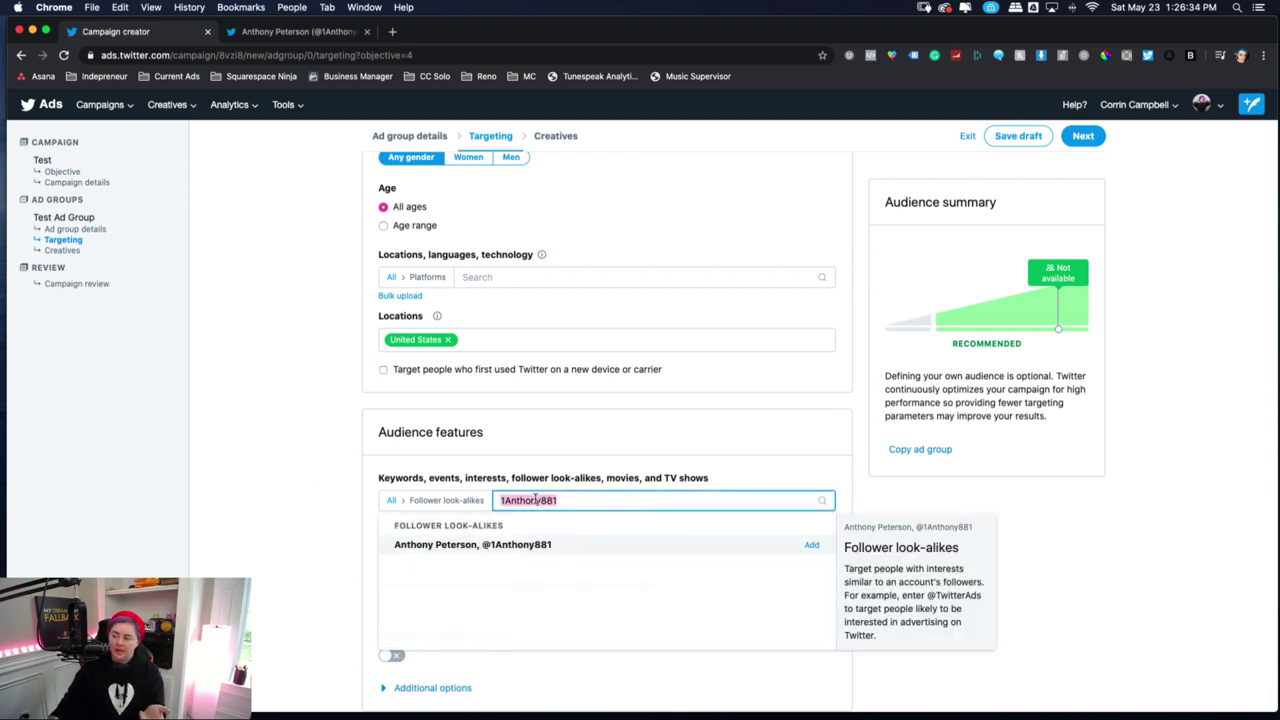
{"action": "key", "text": "BackSpace"}
{"action": "left_click", "coordinate": [274, 502]}
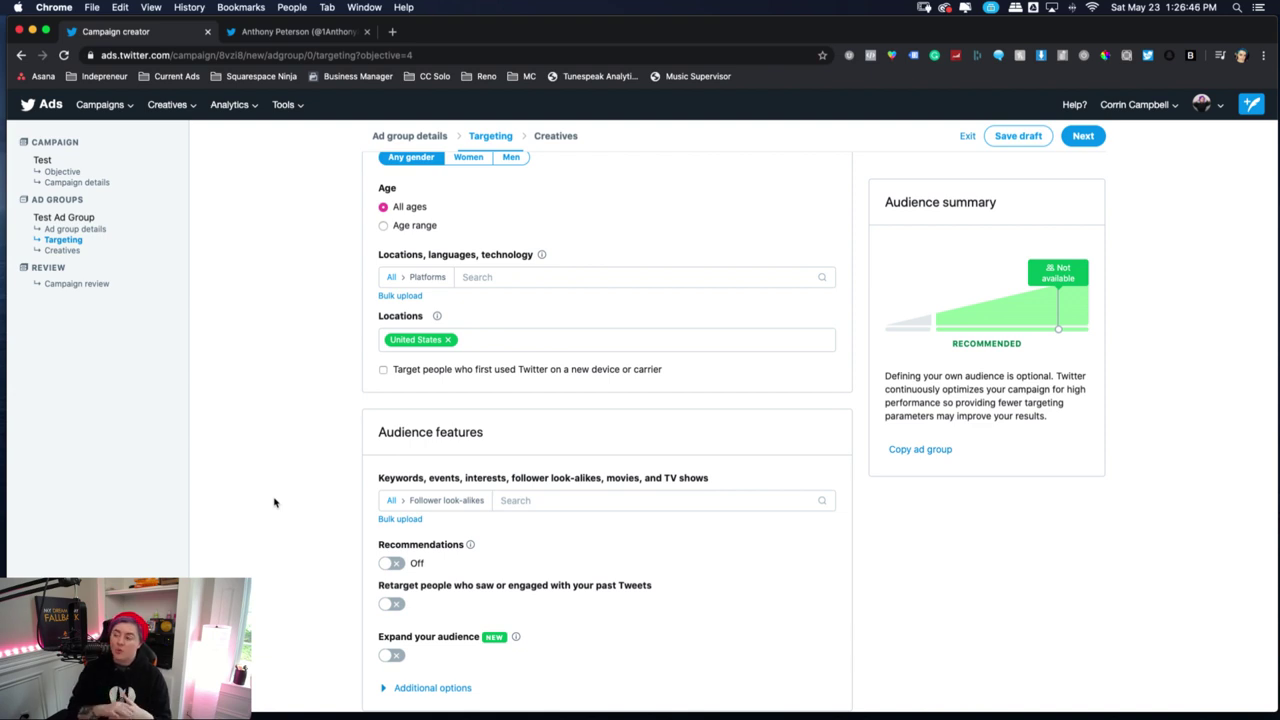
Look back over the targeting page and exit the test campaign without saving it
{"action": "scroll", "coordinate": [274, 502], "scroll_direction": "down", "scroll_amount": 2}
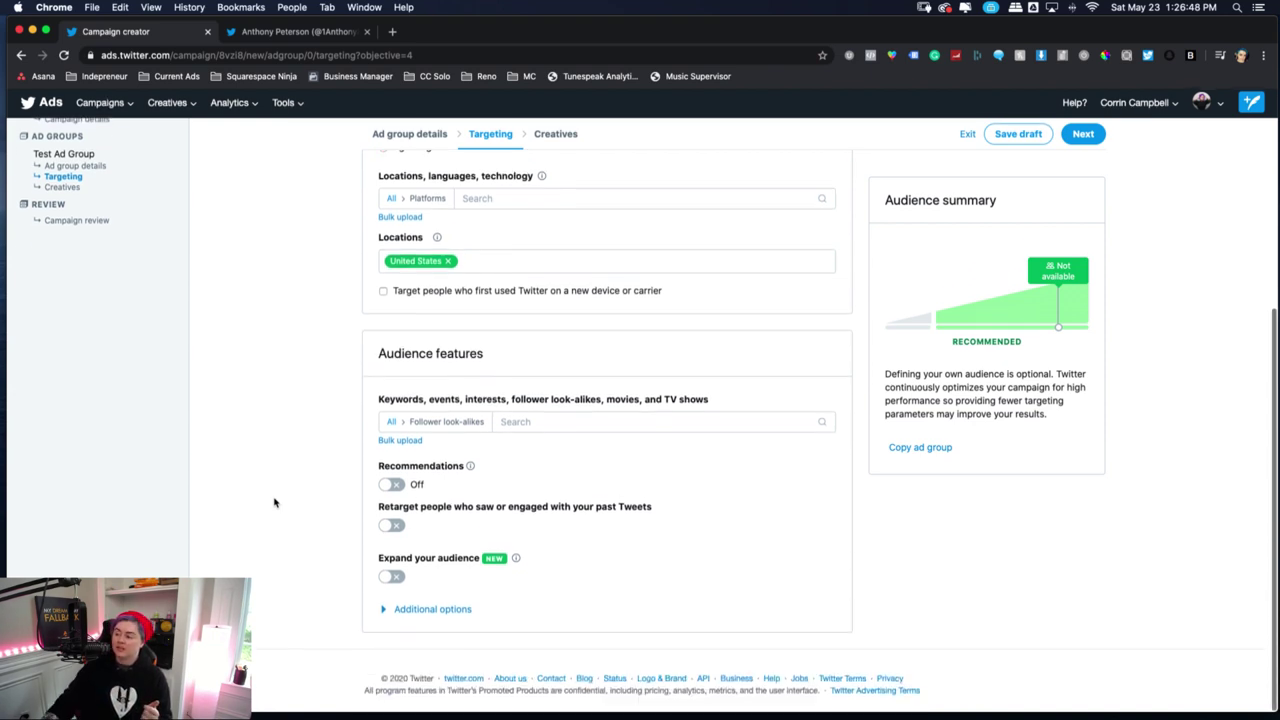
{"action": "scroll", "coordinate": [274, 502], "scroll_direction": "up", "scroll_amount": 5}
{"action": "scroll", "coordinate": [274, 502], "scroll_direction": "down", "scroll_amount": 1}
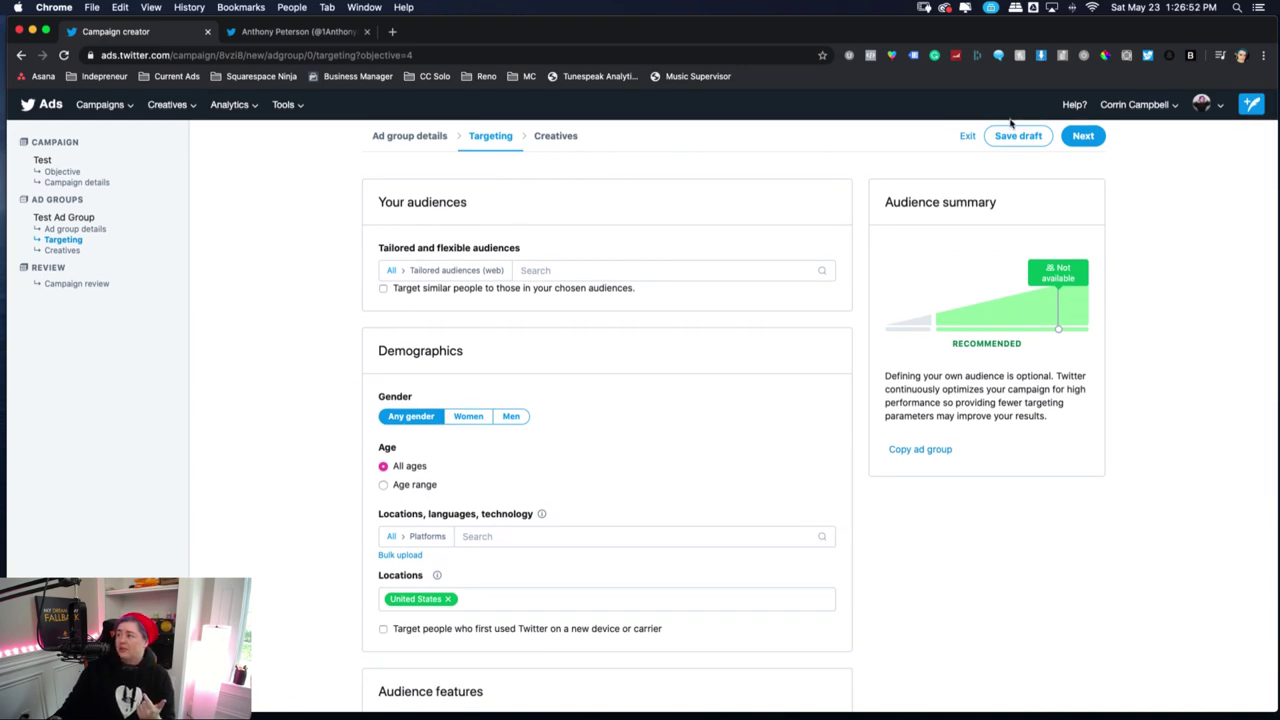
{"action": "left_click", "coordinate": [967, 139]}
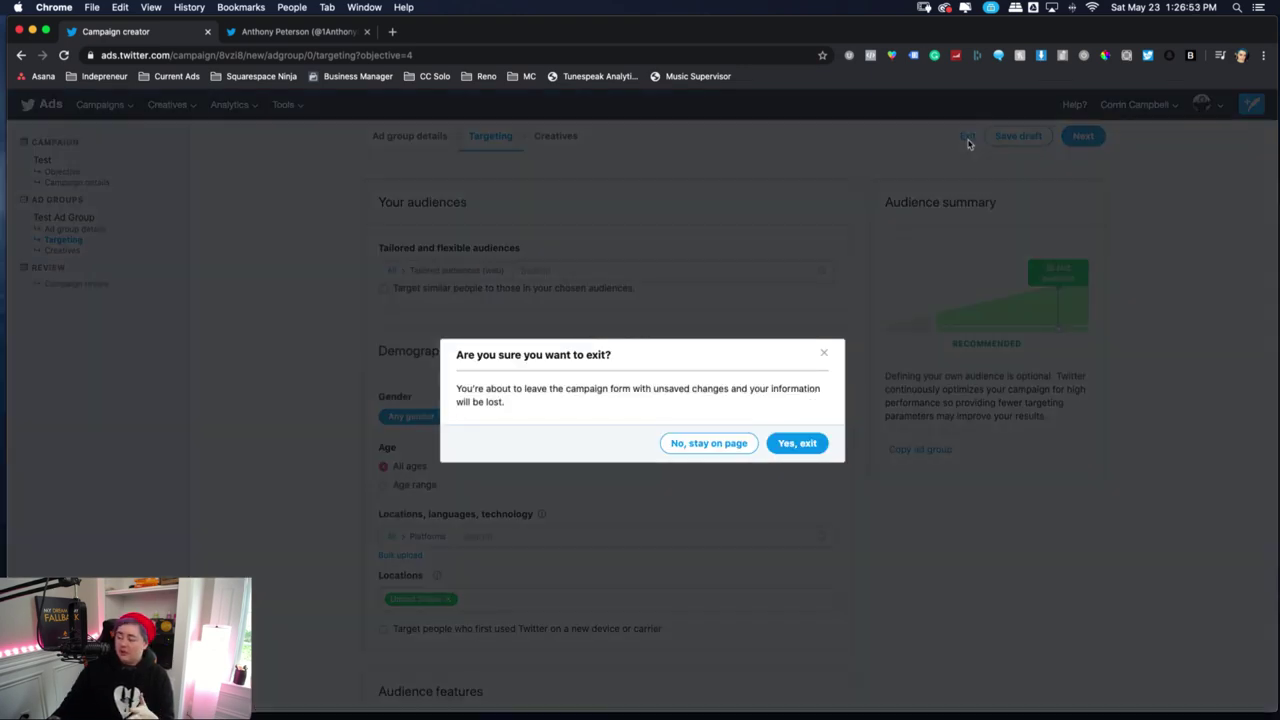
{"action": "left_click", "coordinate": [790, 444]}
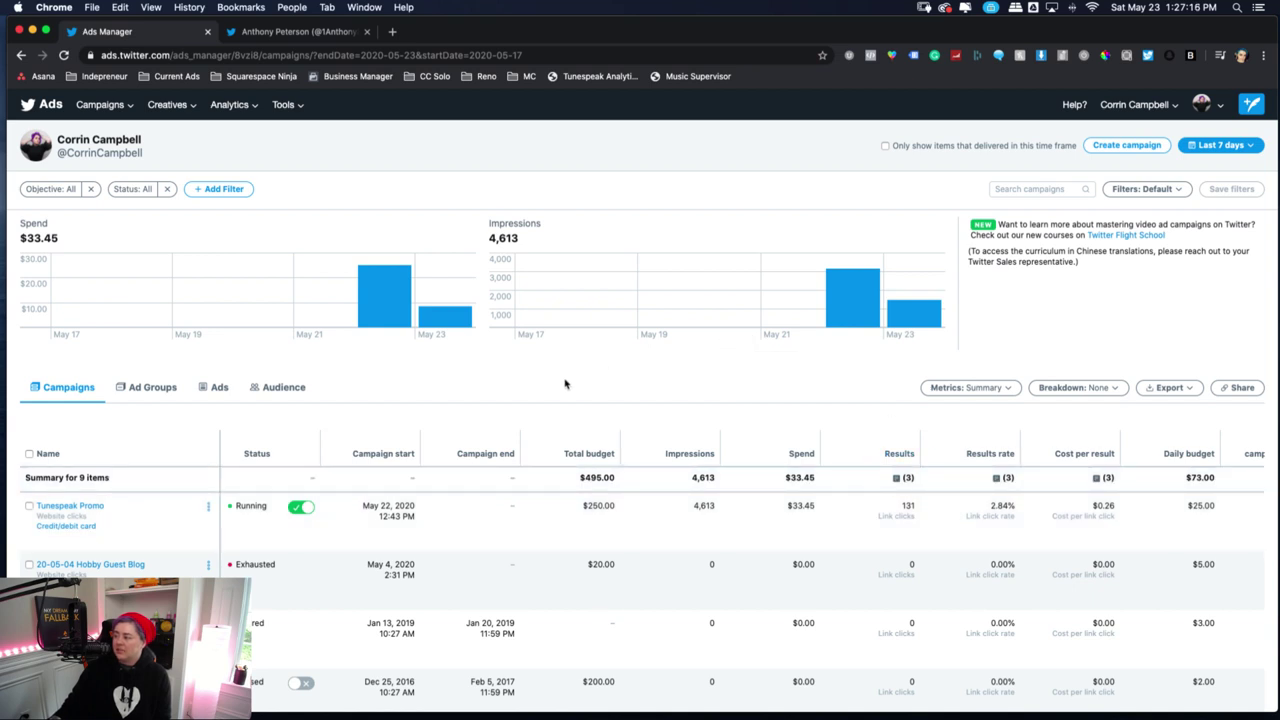
Close Ads Manager, switch to the bookmarked Tunespeak analytics page and review the contest's totals and conversion data
{"action": "left_click", "coordinate": [209, 33]}
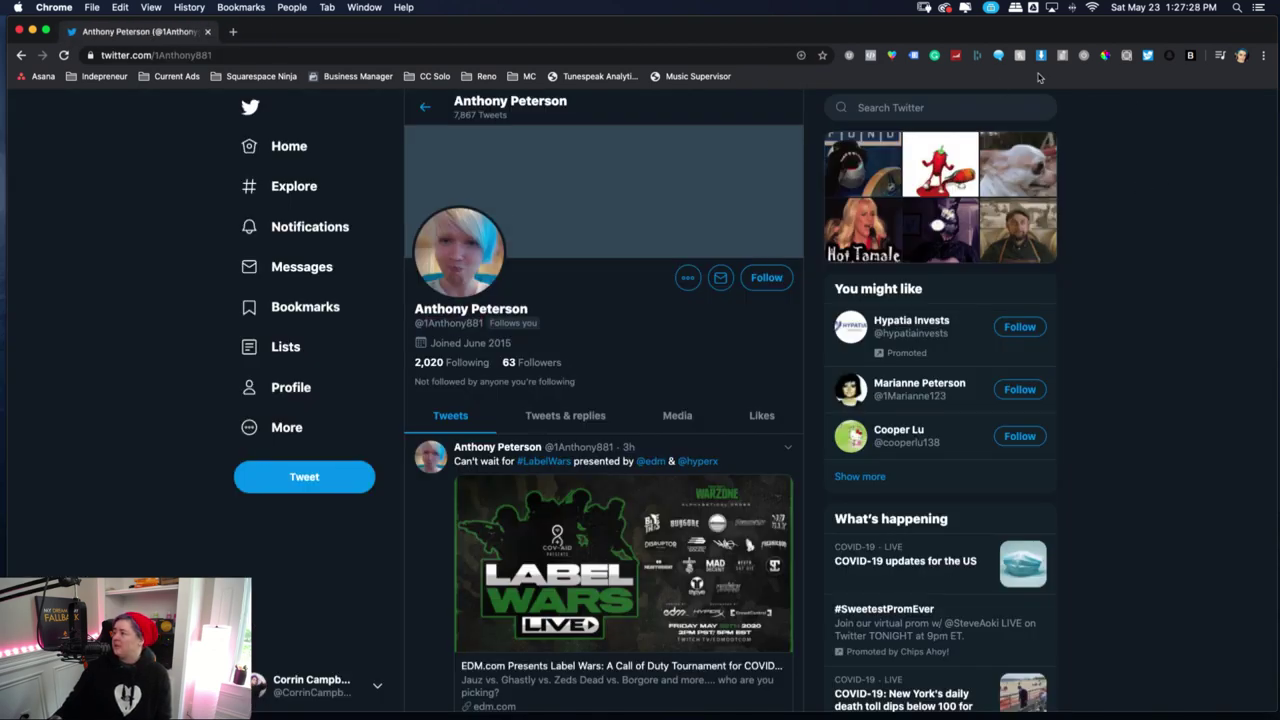
{"action": "left_click", "coordinate": [594, 78]}
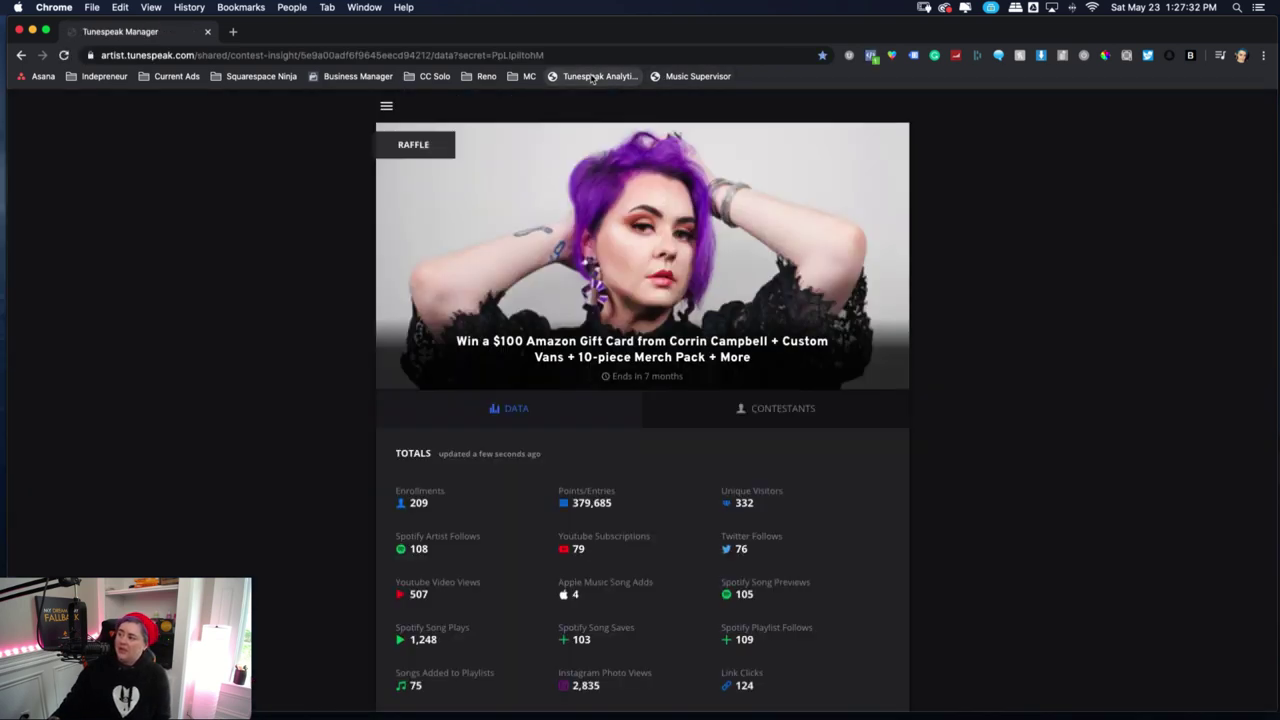
{"action": "scroll", "coordinate": [531, 416], "scroll_direction": "down", "scroll_amount": 2}
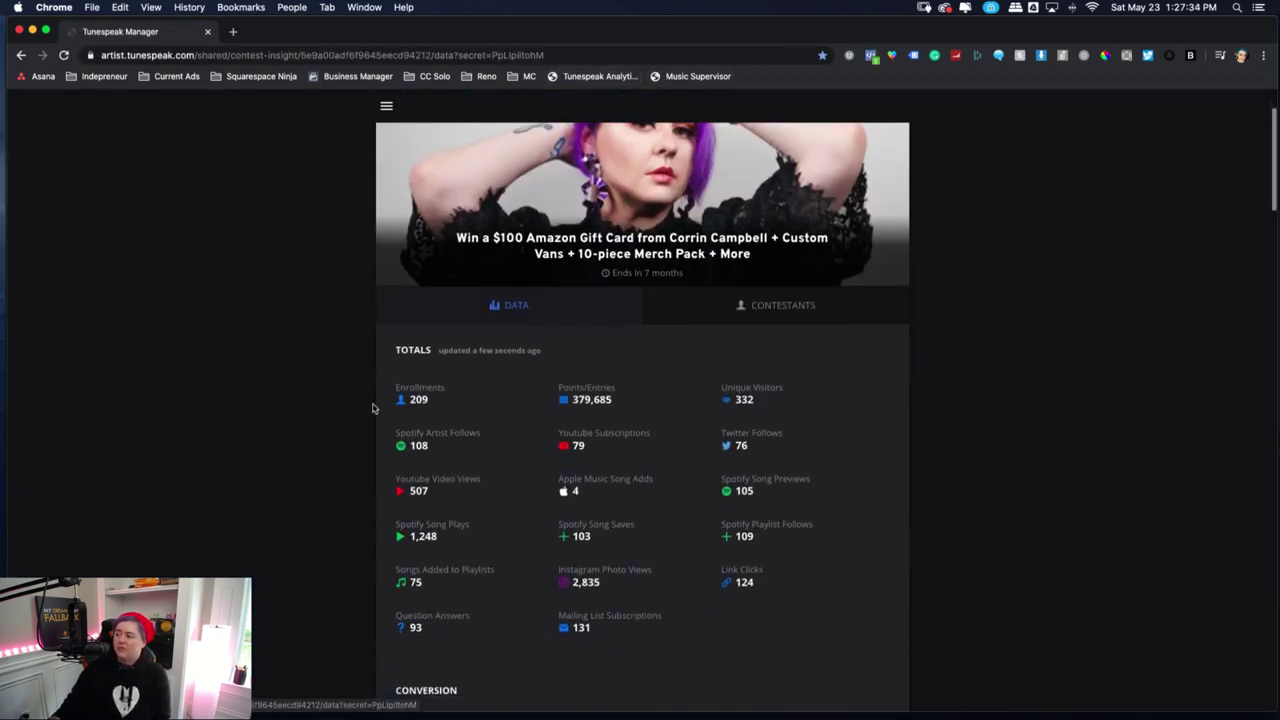
{"action": "scroll", "coordinate": [372, 408], "scroll_direction": "down", "scroll_amount": 4}
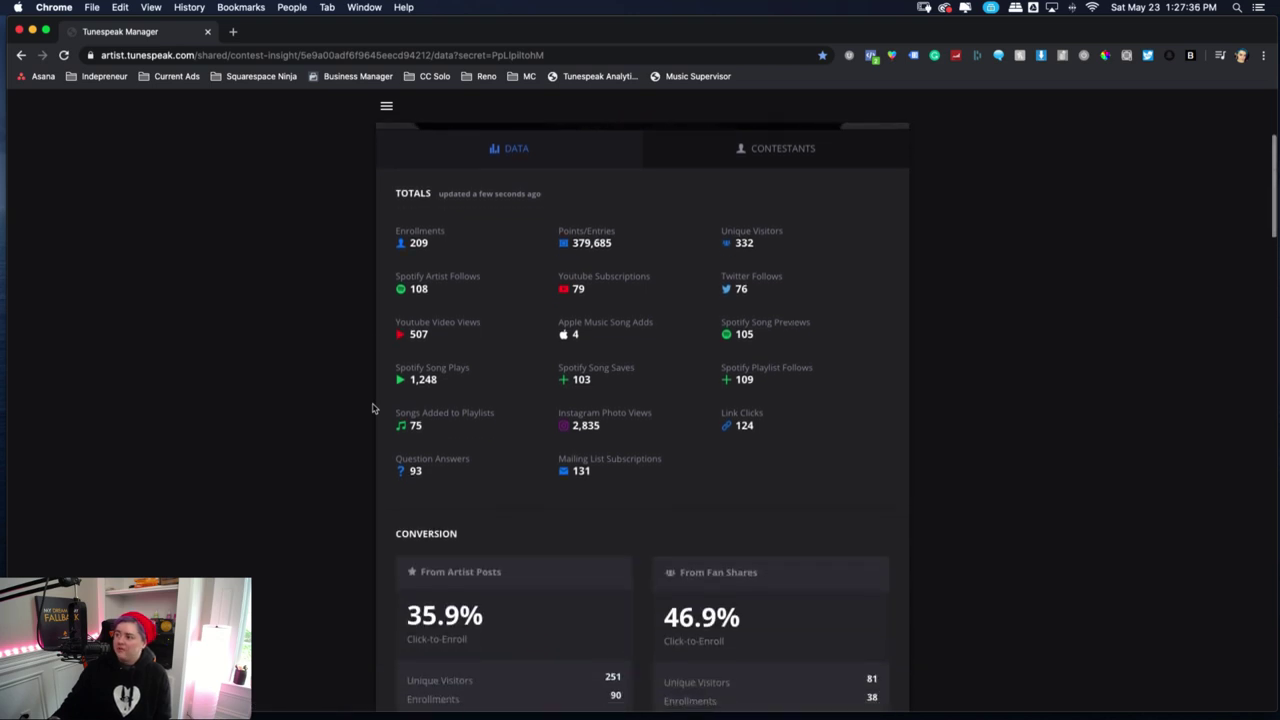
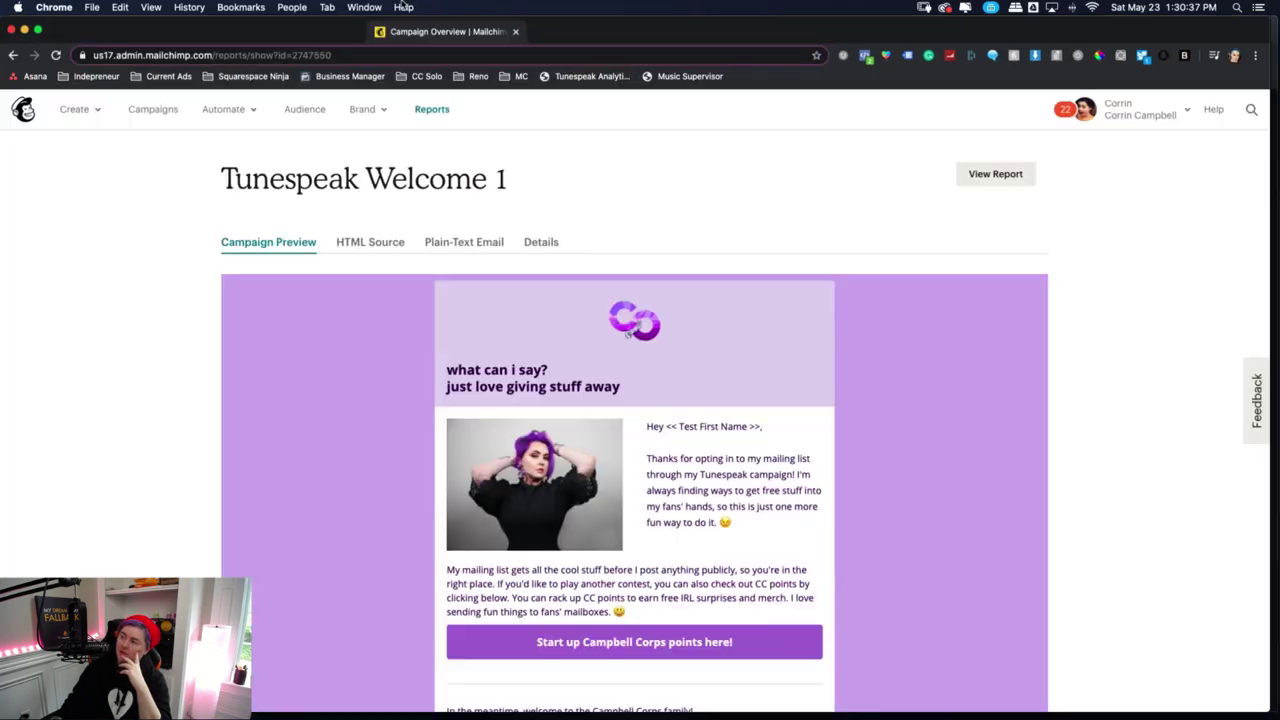
Review Mailchimp's Tunespeak Welcome 1 email, follow its Campbell Corps points link through to Messenger, and close both pages
{"action": "left_click_drag", "start_coordinate": [403, 7], "coordinate": [270, 55]}
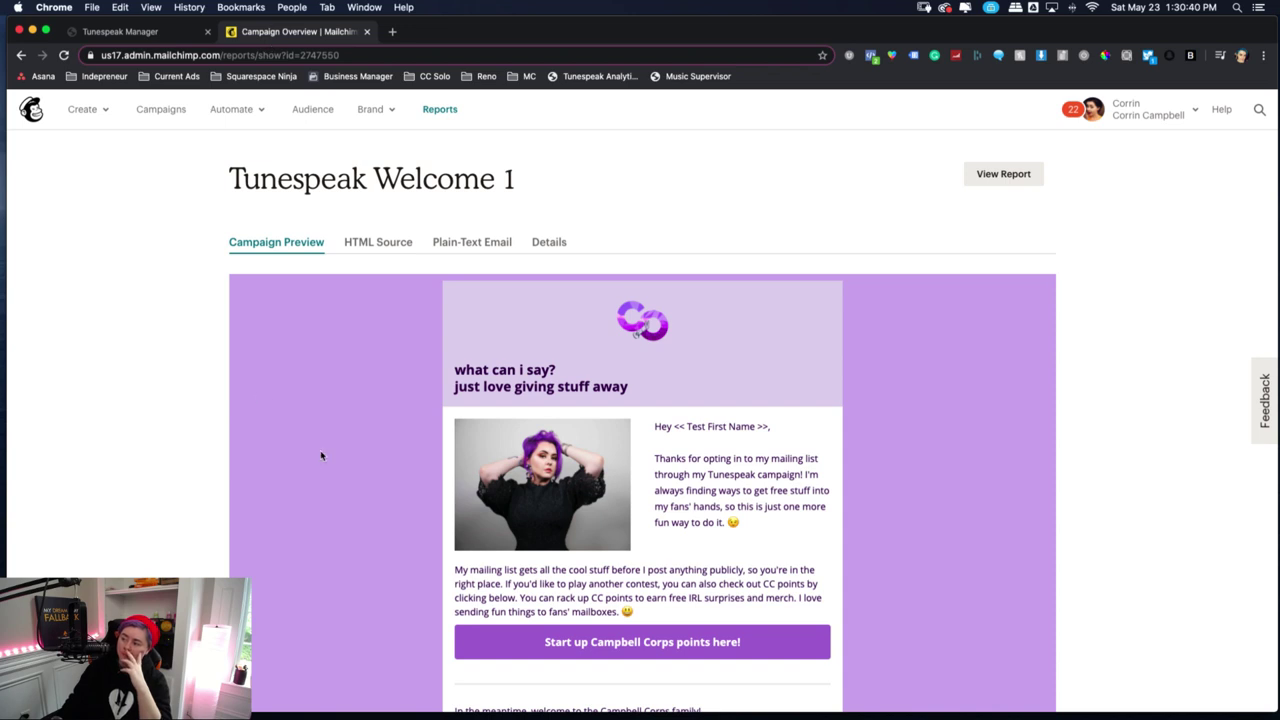
{"action": "scroll", "coordinate": [783, 462], "scroll_direction": "down", "scroll_amount": 3}
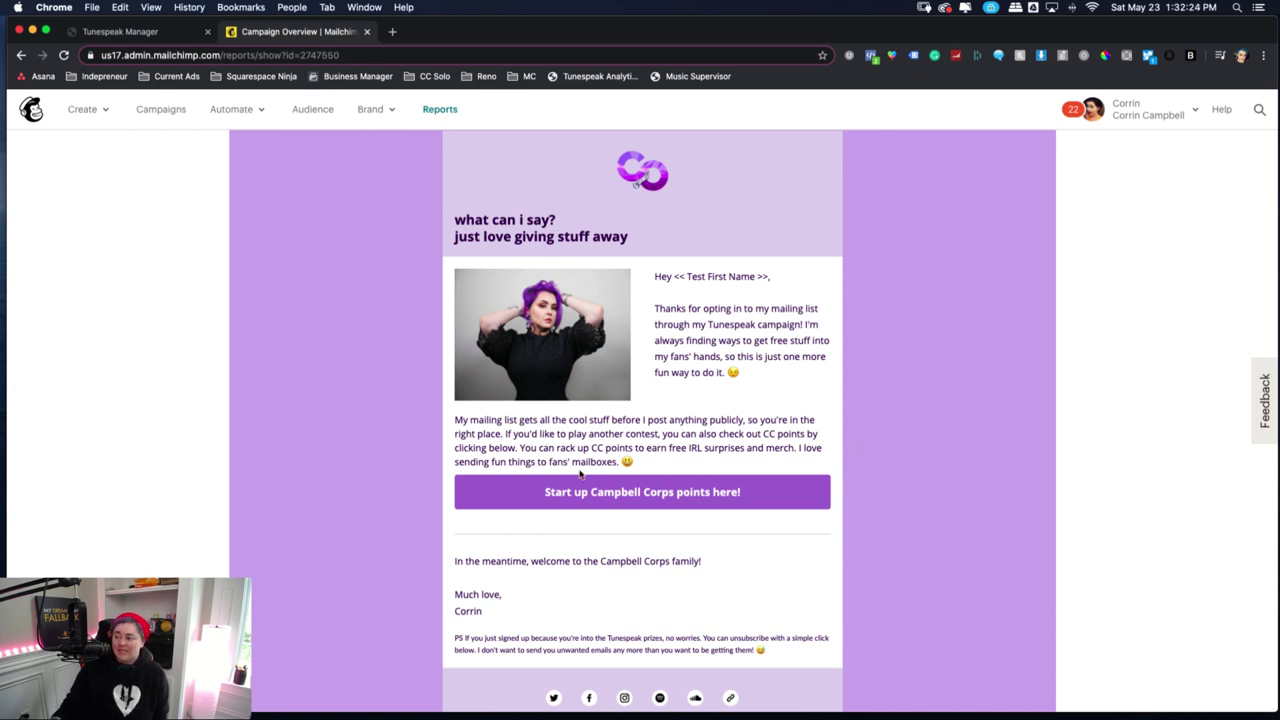
{"action": "left_click", "coordinate": [638, 496]}
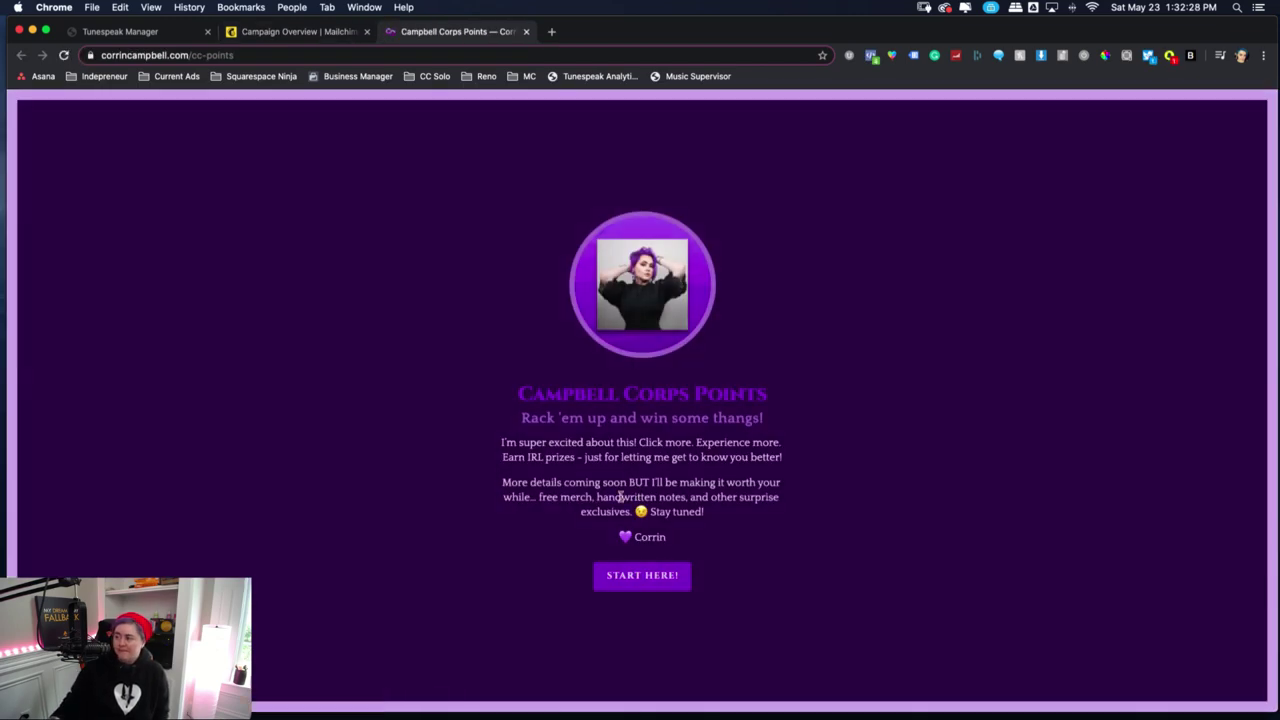
{"action": "left_click", "coordinate": [634, 577]}
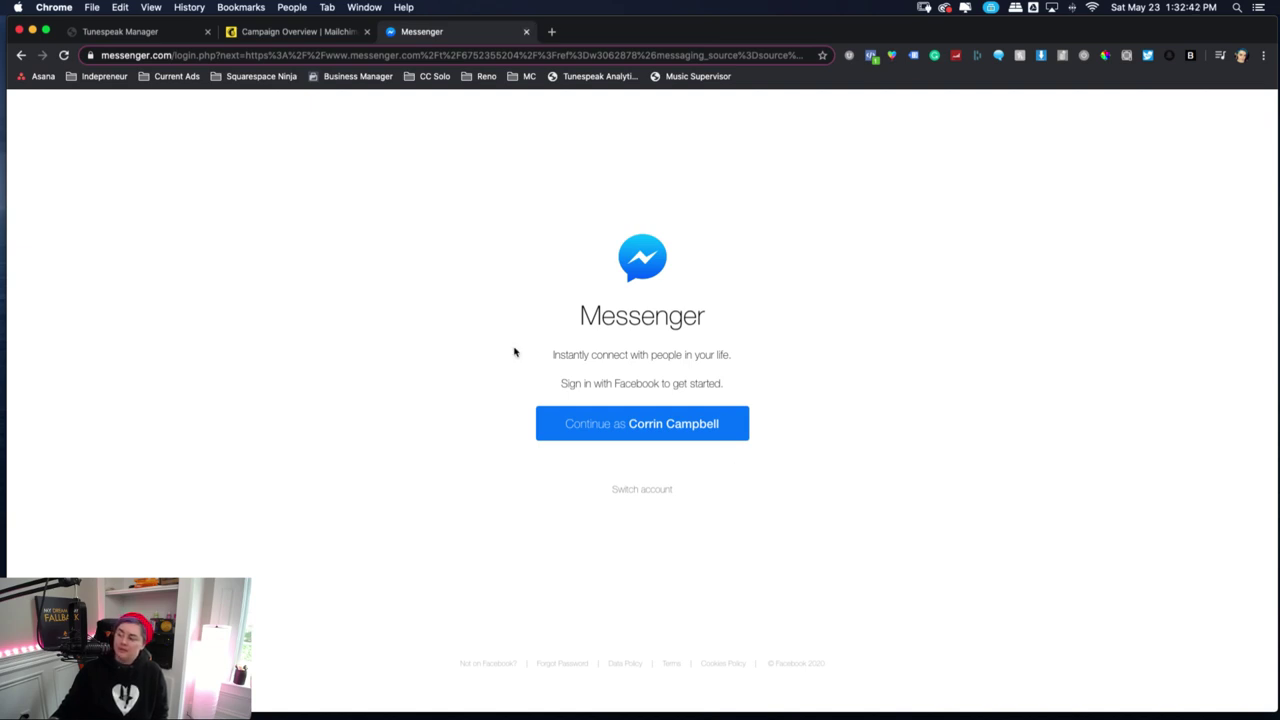
{"action": "left_click", "coordinate": [525, 33]}
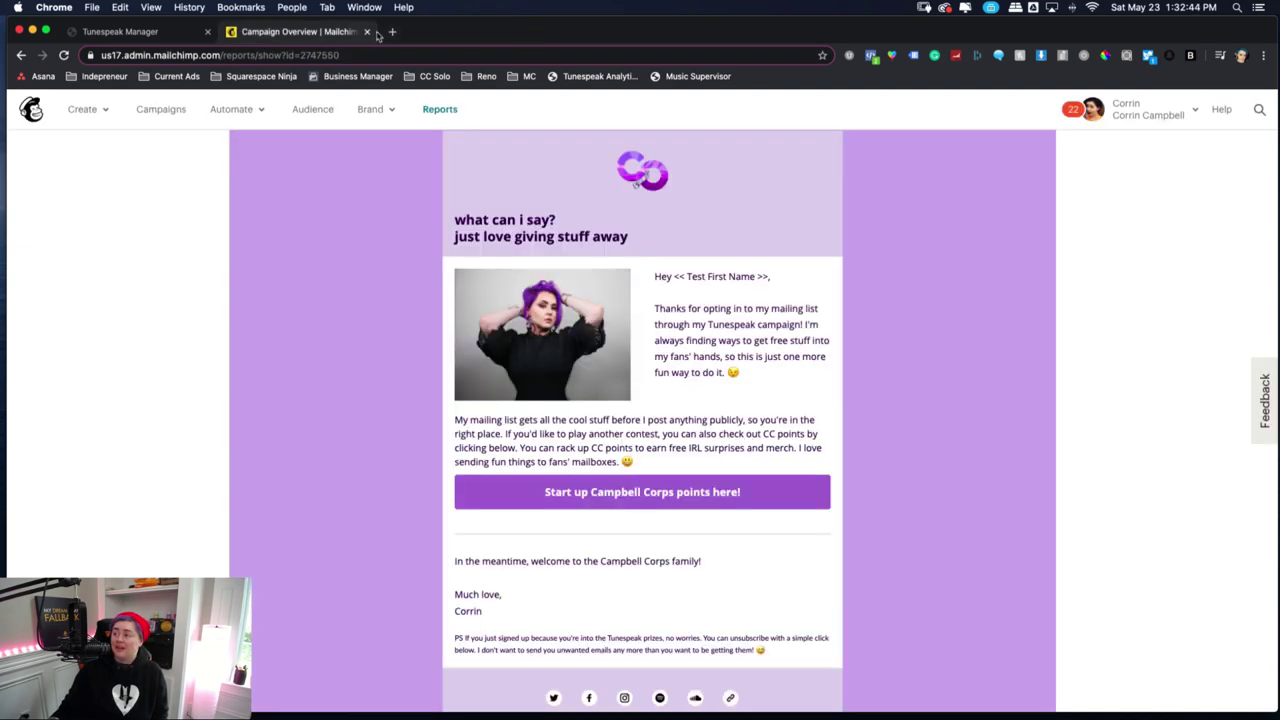
{"action": "left_click", "coordinate": [366, 33]}
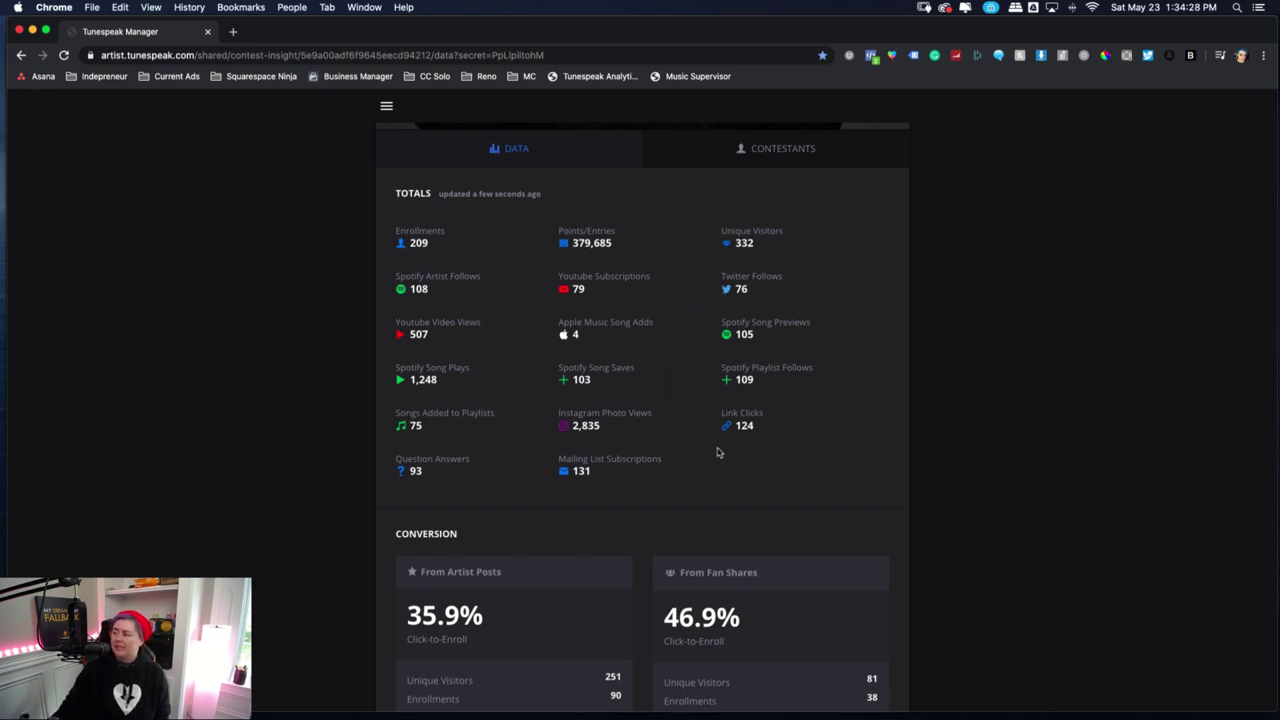
Open the artist's website in a new tab, dismiss its limited-time offer banner to view the home page, and close the site
{"action": "left_click", "coordinate": [234, 31]}
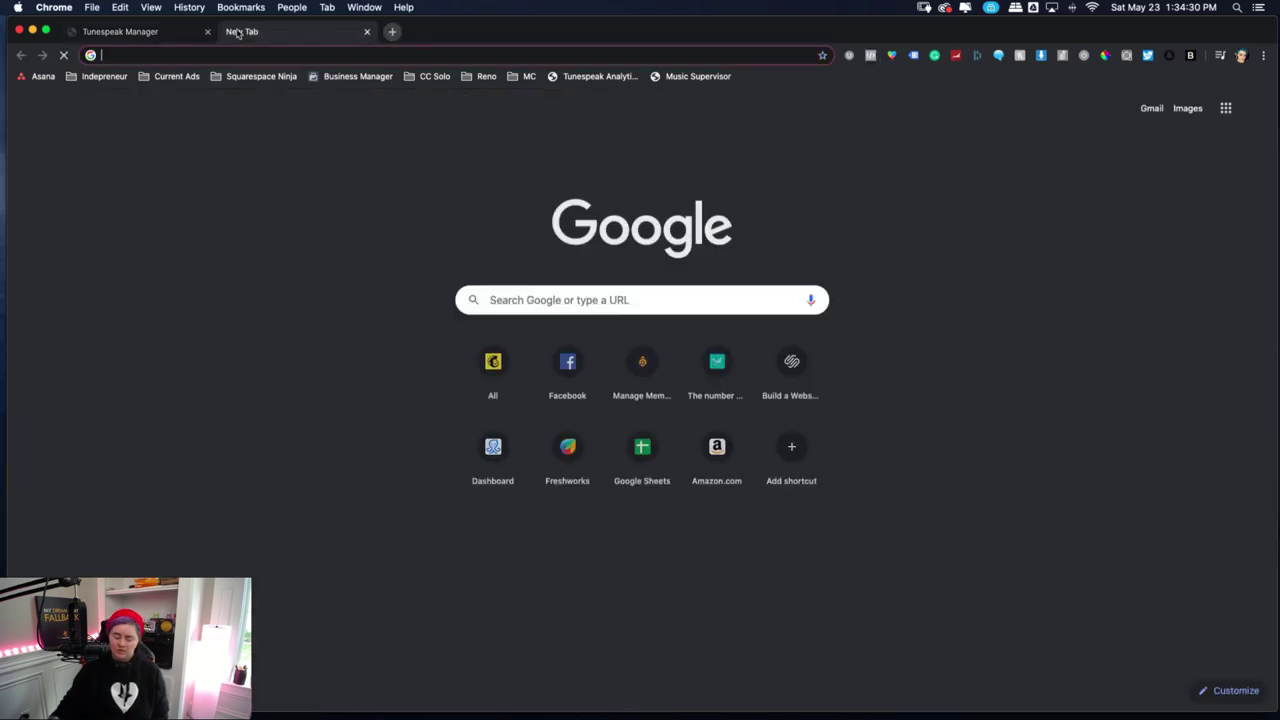
{"action": "type", "text": "cor"}
{"action": "key", "text": "Return"}
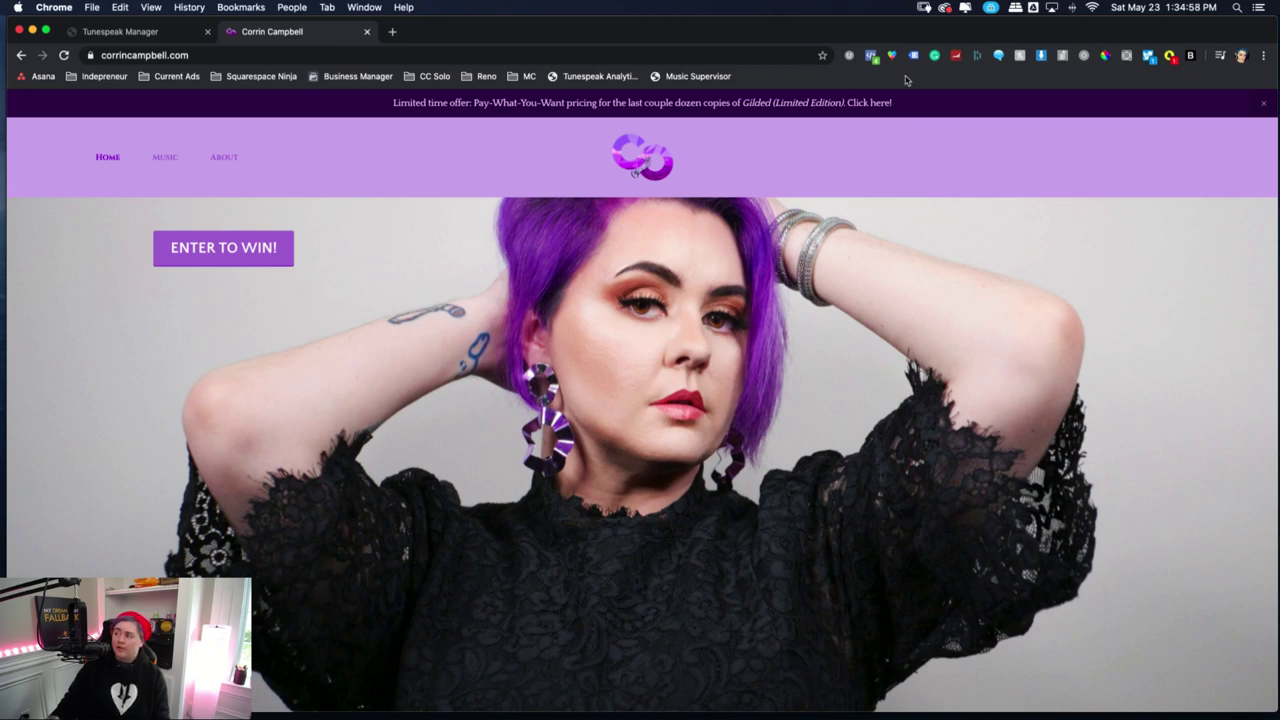
{"action": "left_click", "coordinate": [1265, 105]}
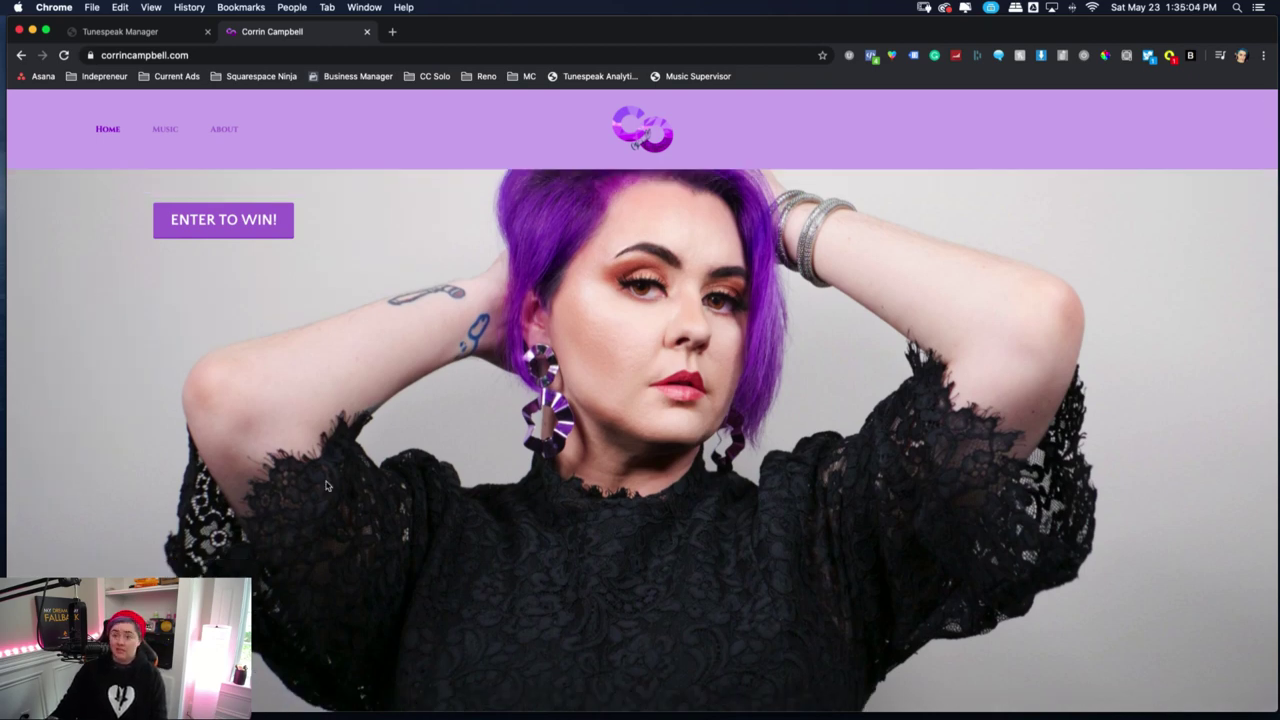
{"action": "left_click", "coordinate": [366, 32]}
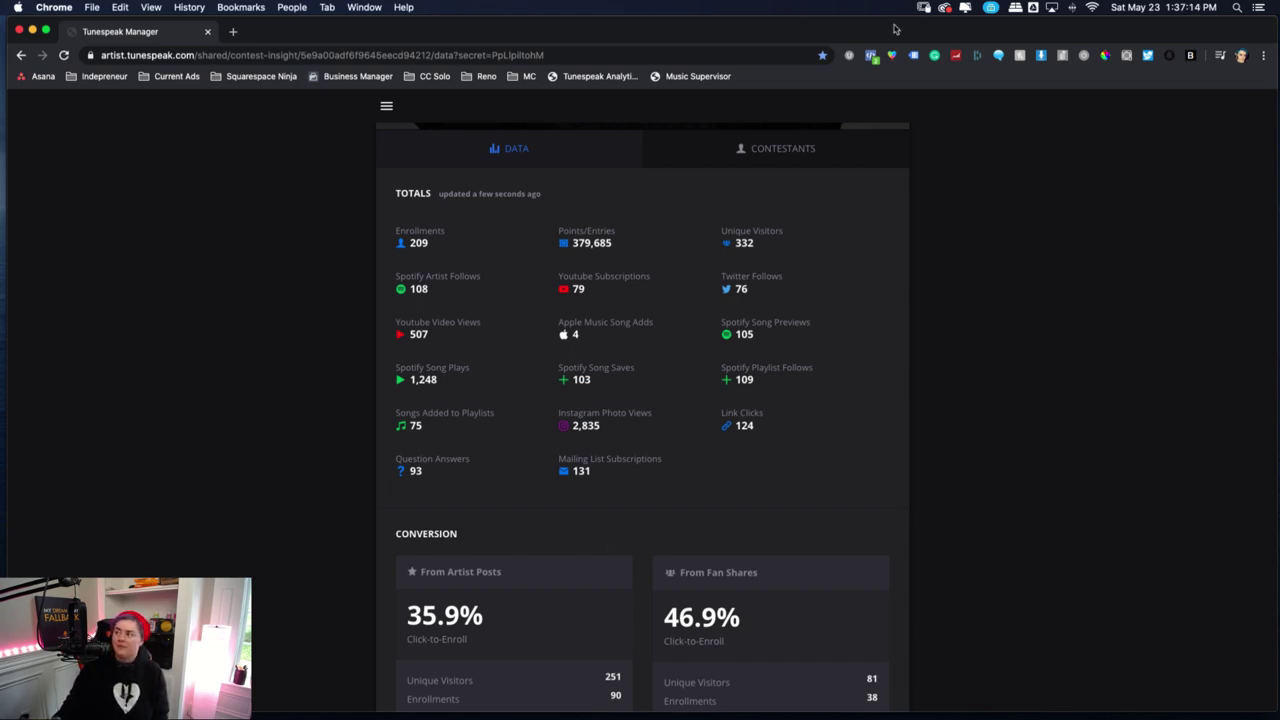
Check the Tunespeak contest page for tracking pixels with Facebook Pixel Helper
{"action": "left_click", "coordinate": [871, 55]}
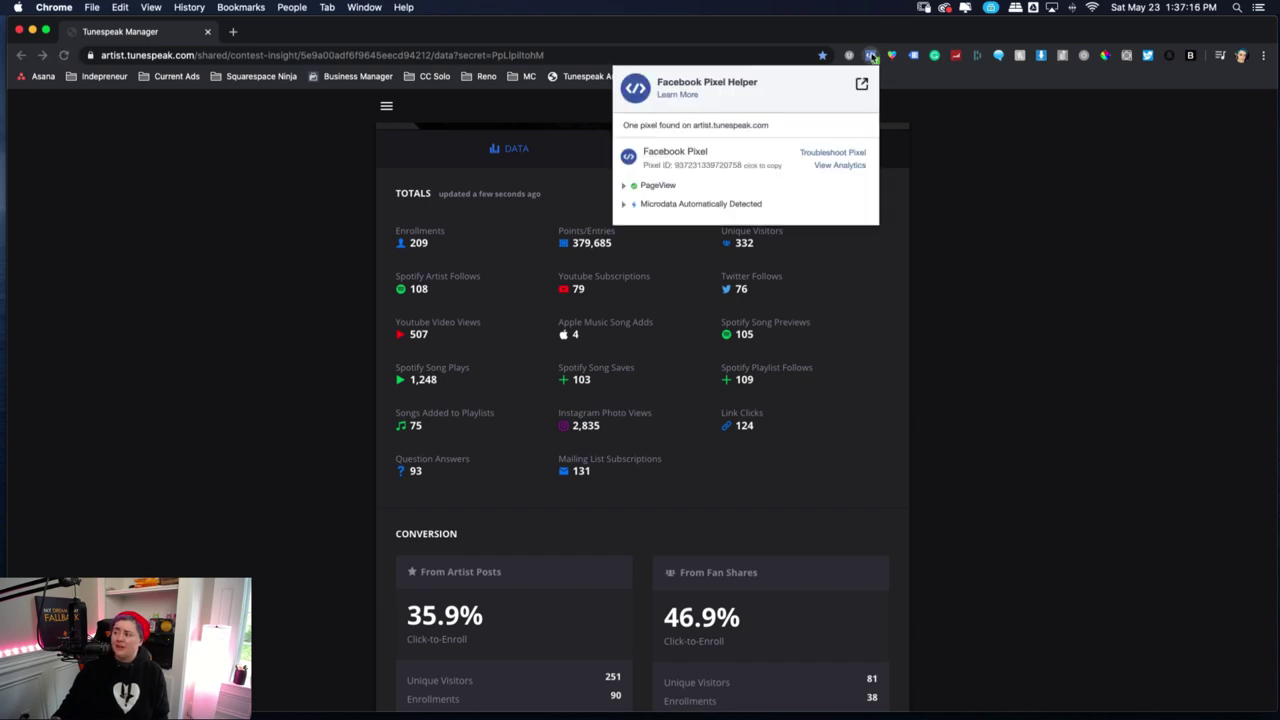
{"action": "left_click", "coordinate": [873, 57]}
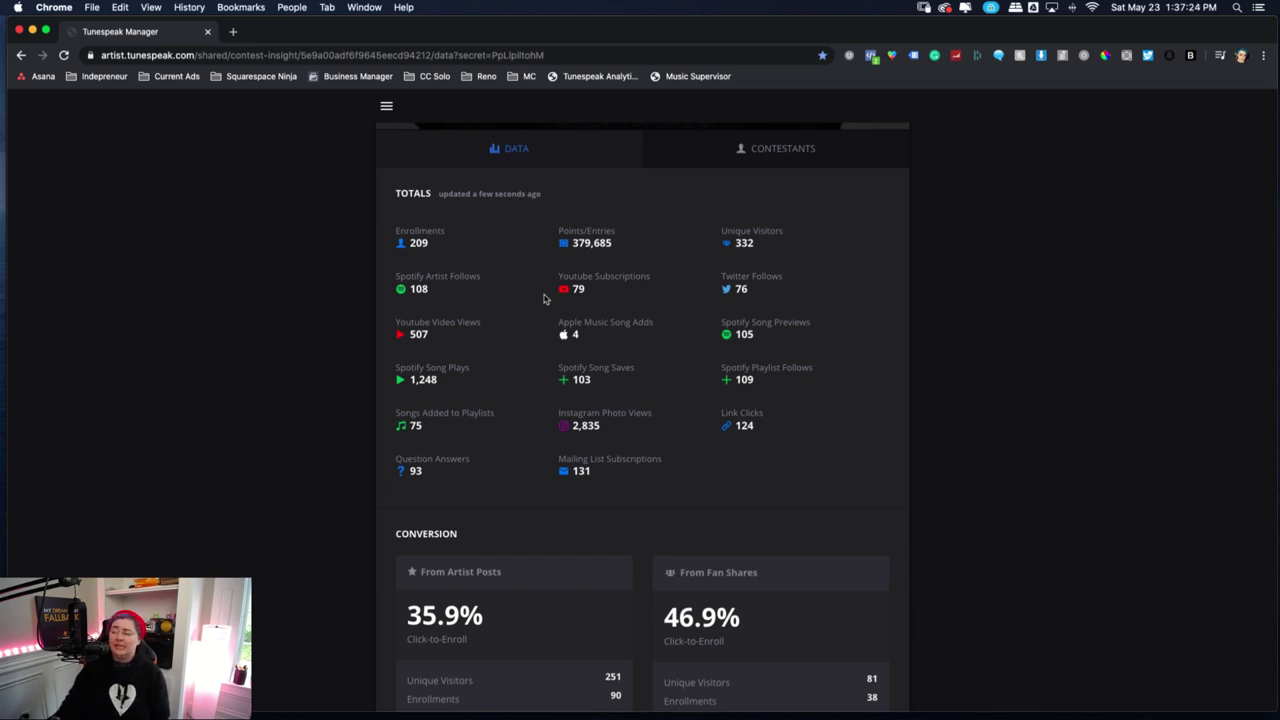
Examine the contest's contestant data, covering the locations map, age demographics and the top contestants ranked by points
{"action": "left_click", "coordinate": [751, 150]}
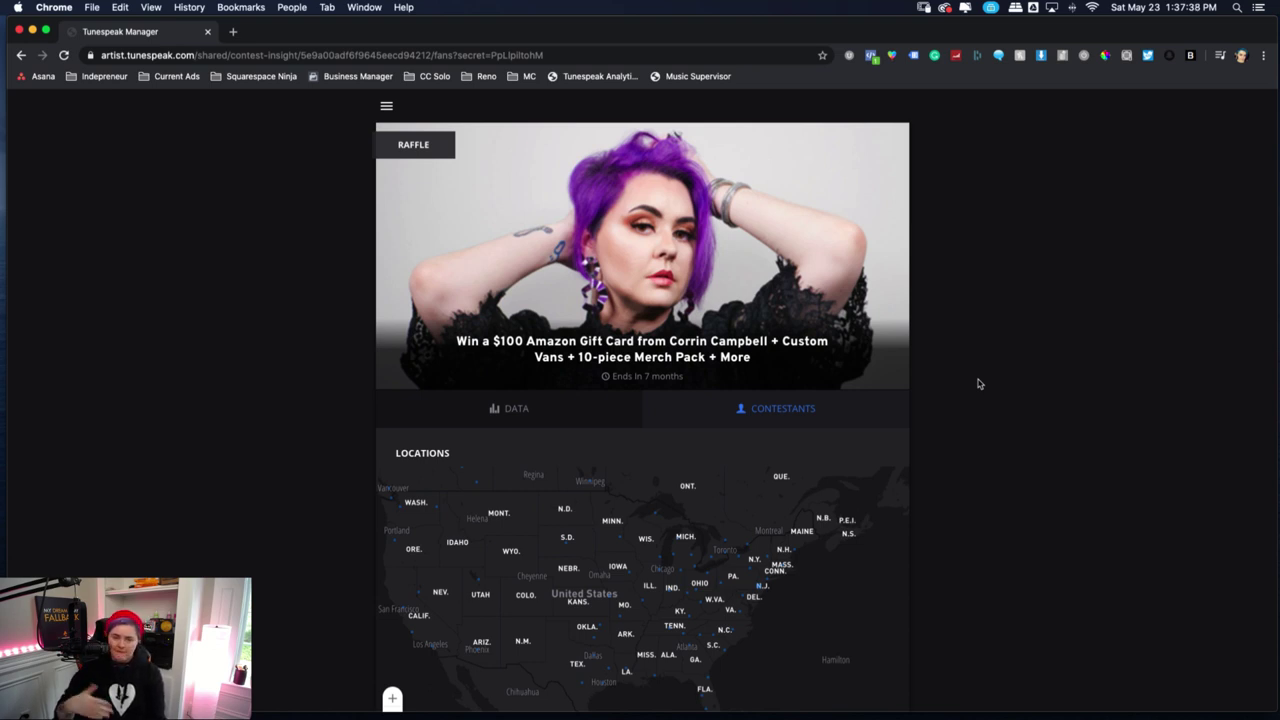
{"action": "scroll", "coordinate": [979, 384], "scroll_direction": "down", "scroll_amount": 5}
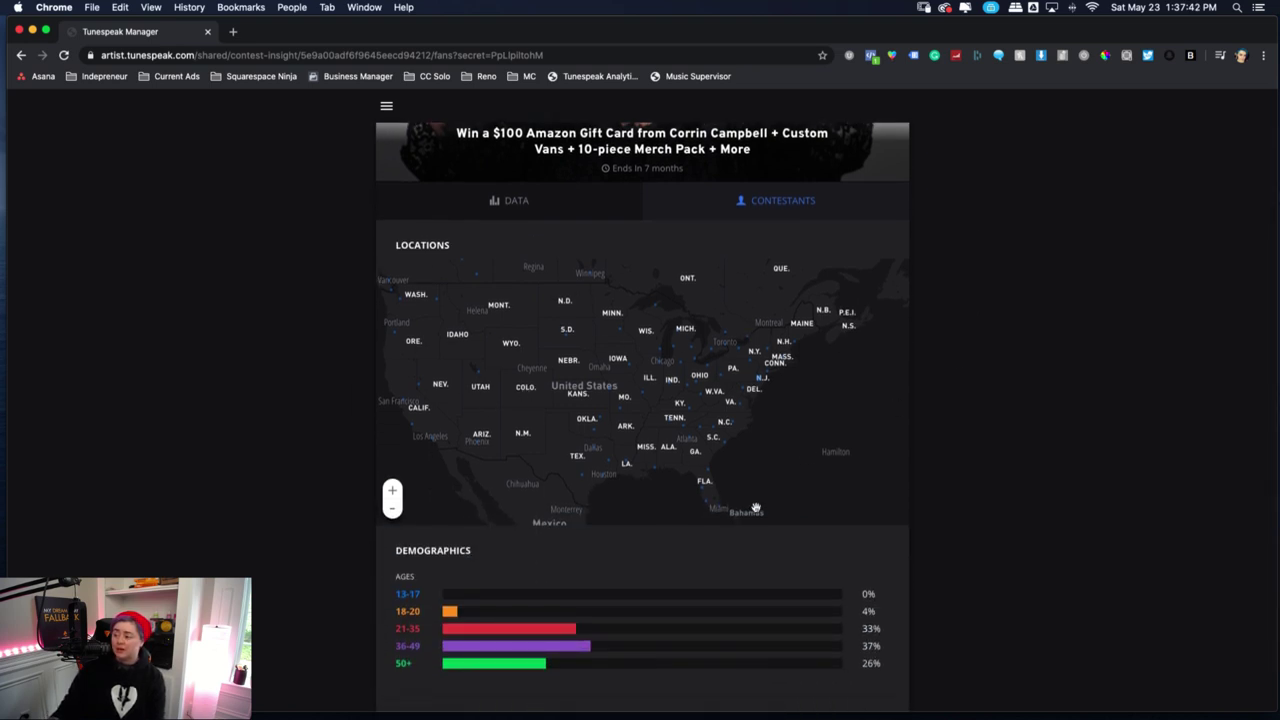
{"action": "scroll", "coordinate": [1060, 566], "scroll_direction": "down", "scroll_amount": 2}
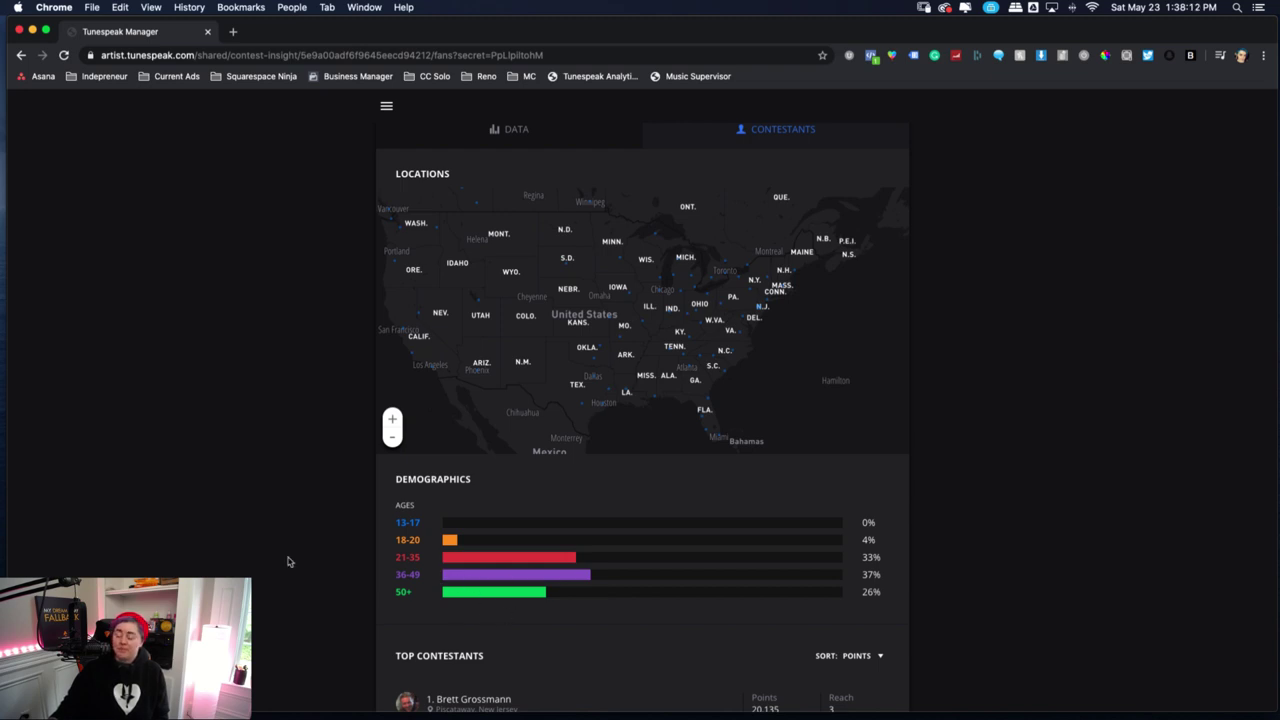
{"action": "scroll", "coordinate": [287, 561], "scroll_direction": "down", "scroll_amount": 5}
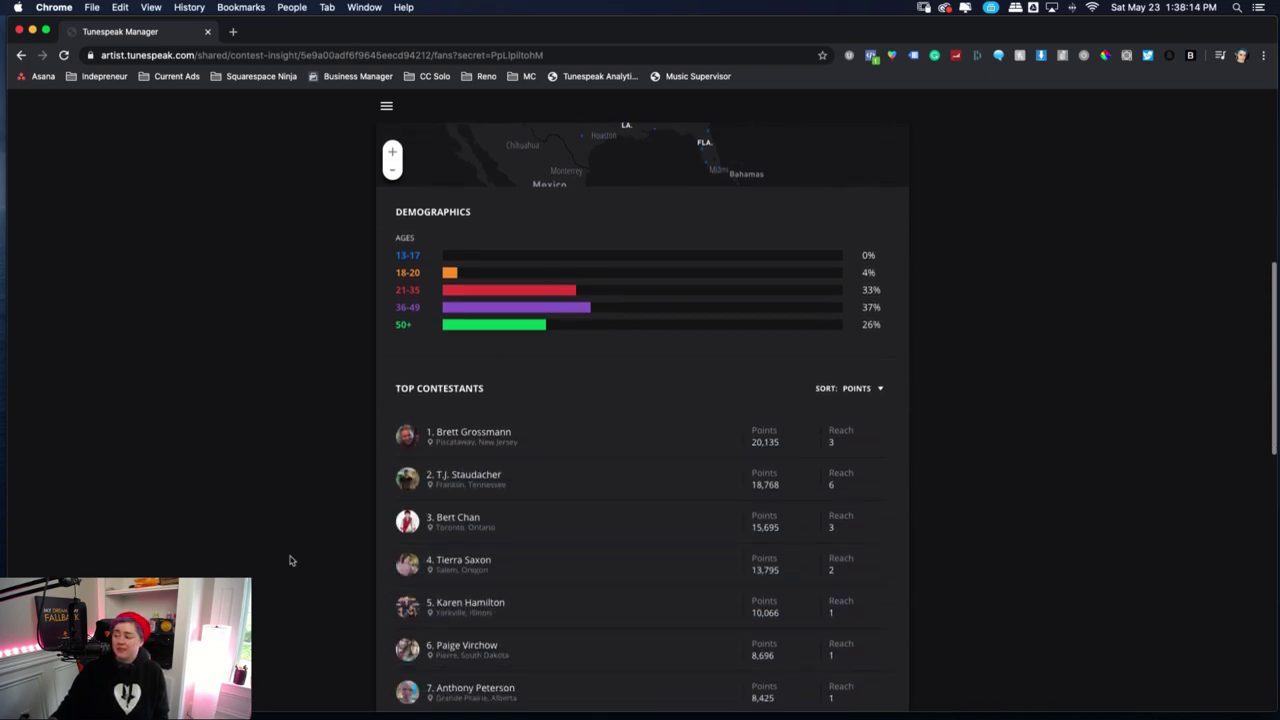
{"action": "scroll", "coordinate": [681, 562], "scroll_direction": "down", "scroll_amount": 15}
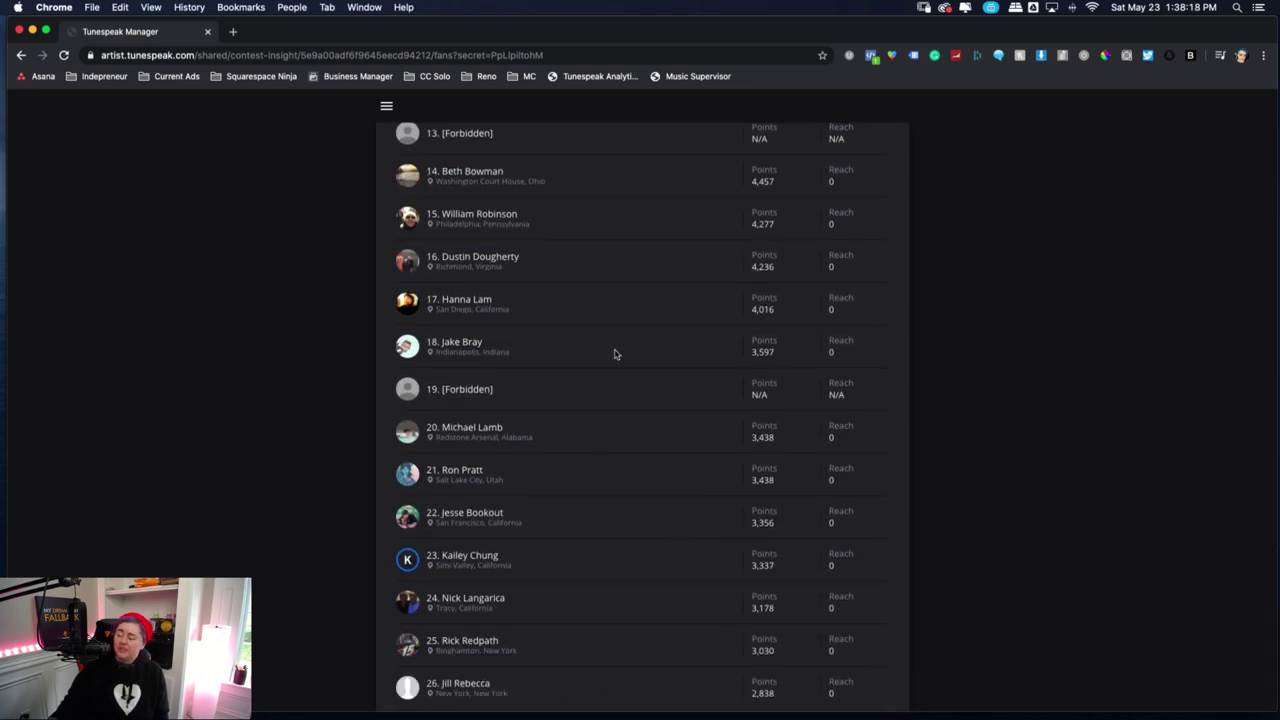
{"action": "scroll", "coordinate": [668, 508], "scroll_direction": "down", "scroll_amount": 2}
{"action": "scroll", "coordinate": [668, 508], "scroll_direction": "up", "scroll_amount": 3}
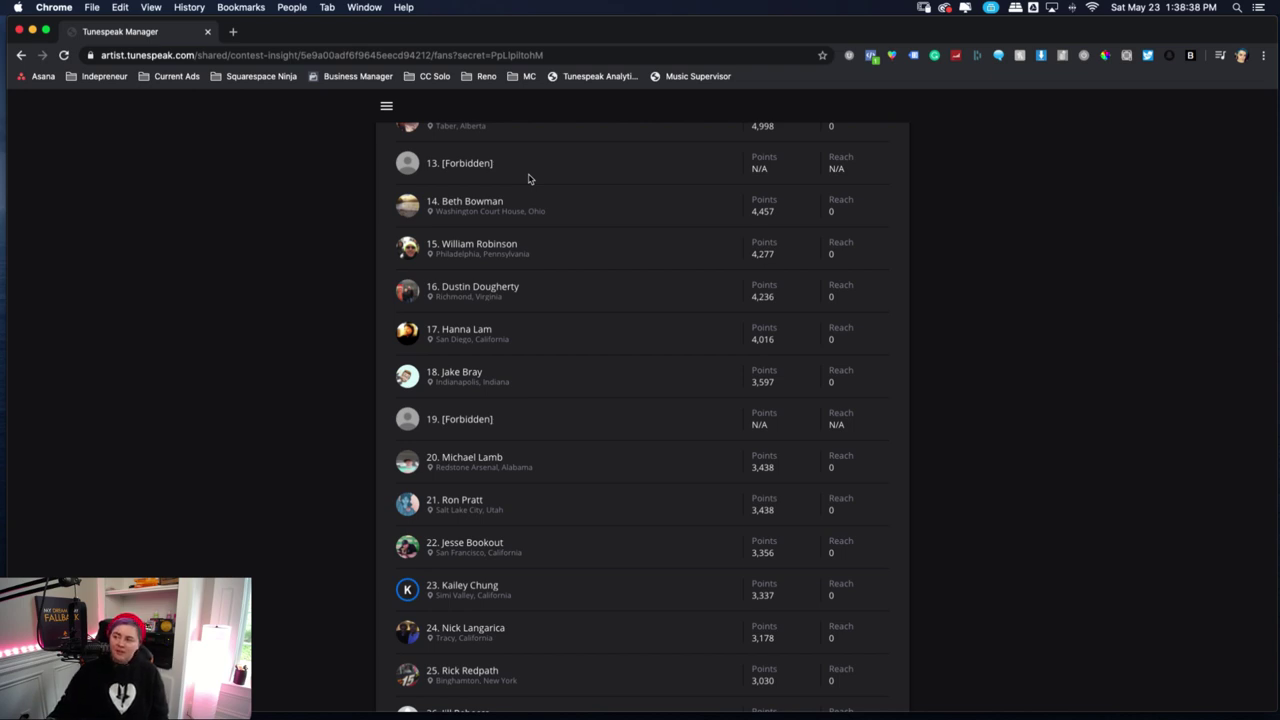
Review the lower-ranked contestants and their points, return to the contest header, and close the Tunespeak window
{"action": "scroll", "coordinate": [525, 364], "scroll_direction": "down", "scroll_amount": 5}
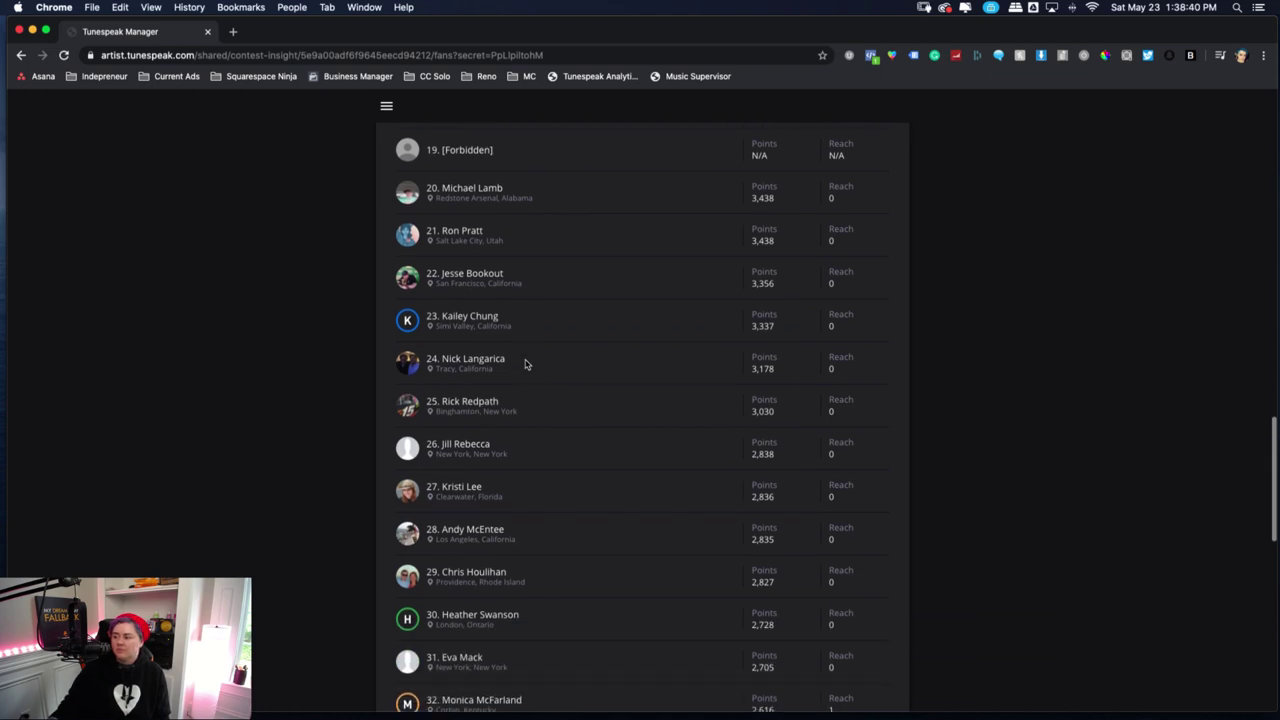
{"action": "scroll", "coordinate": [525, 364], "scroll_direction": "down", "scroll_amount": 5}
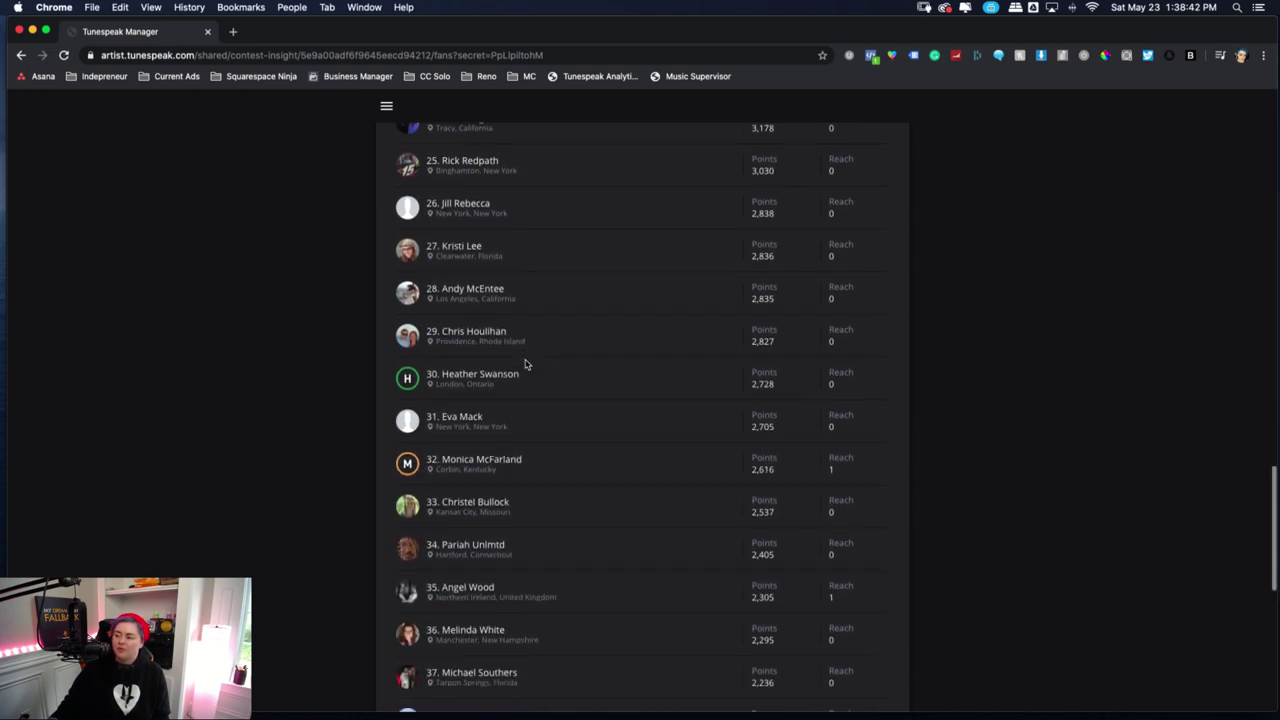
{"action": "scroll", "coordinate": [525, 364], "scroll_direction": "down", "scroll_amount": 2}
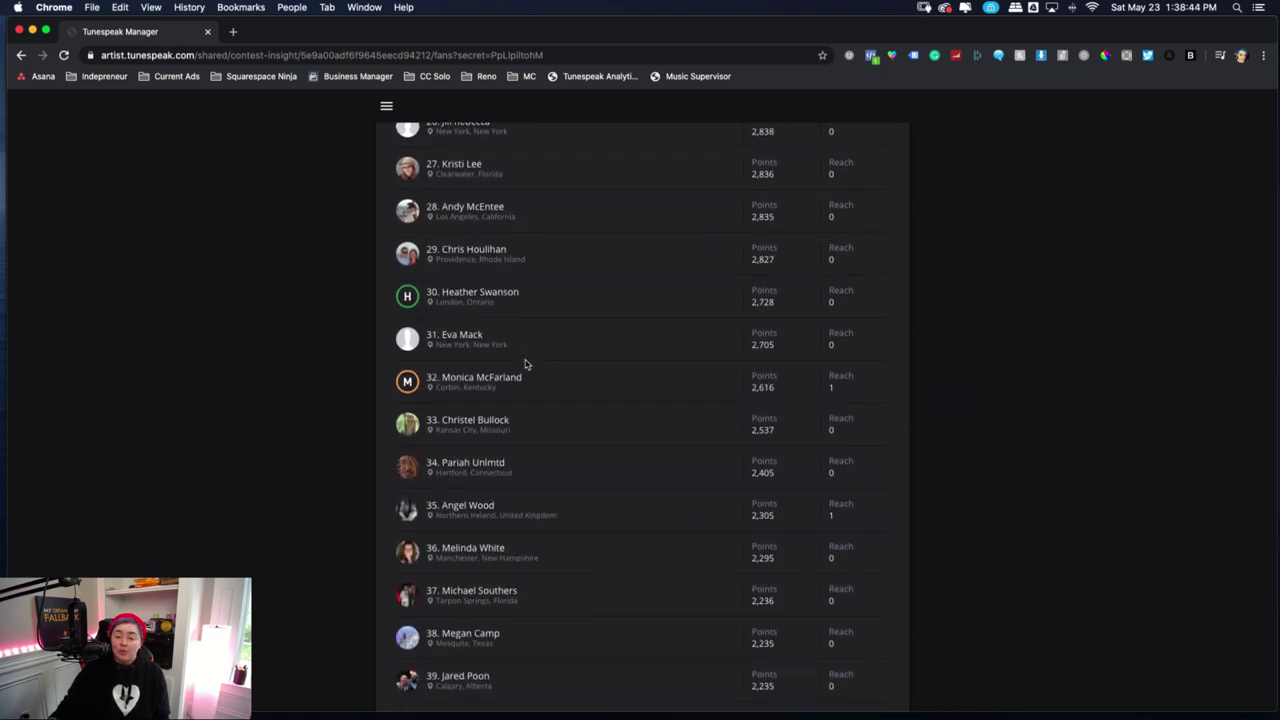
{"action": "scroll", "coordinate": [525, 364], "scroll_direction": "up", "scroll_amount": 20}
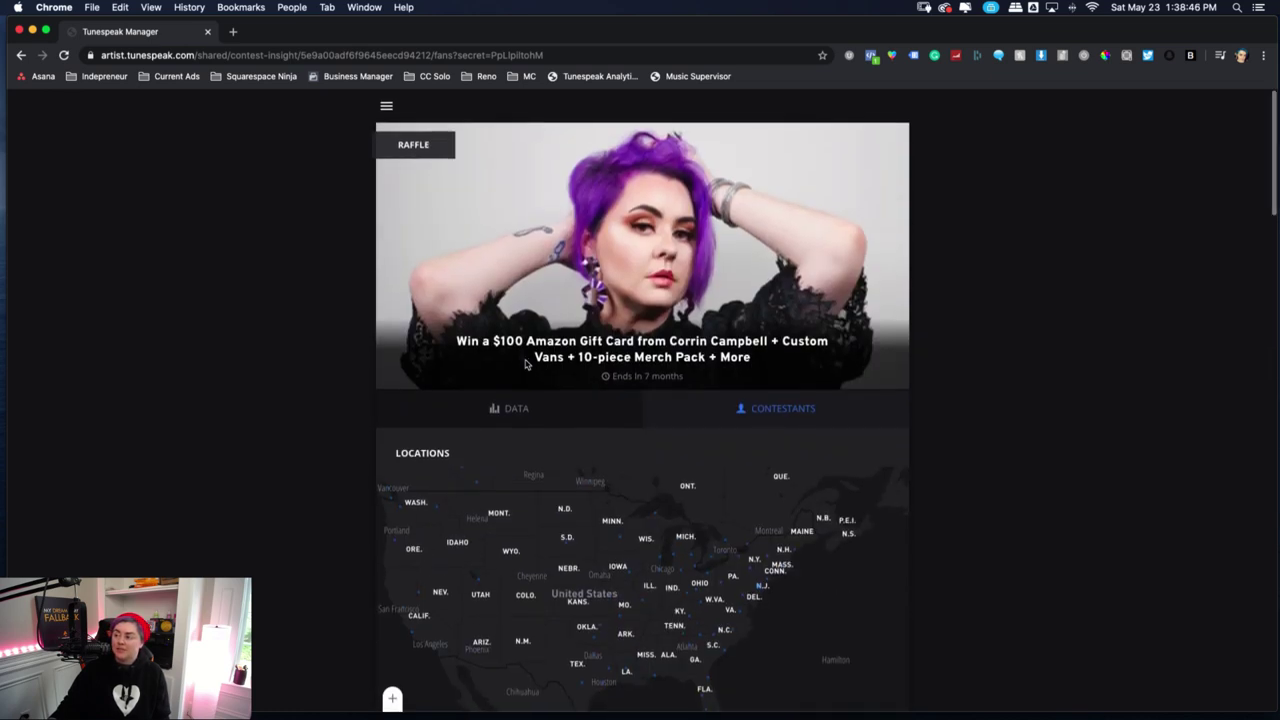
{"action": "left_click", "coordinate": [19, 33]}
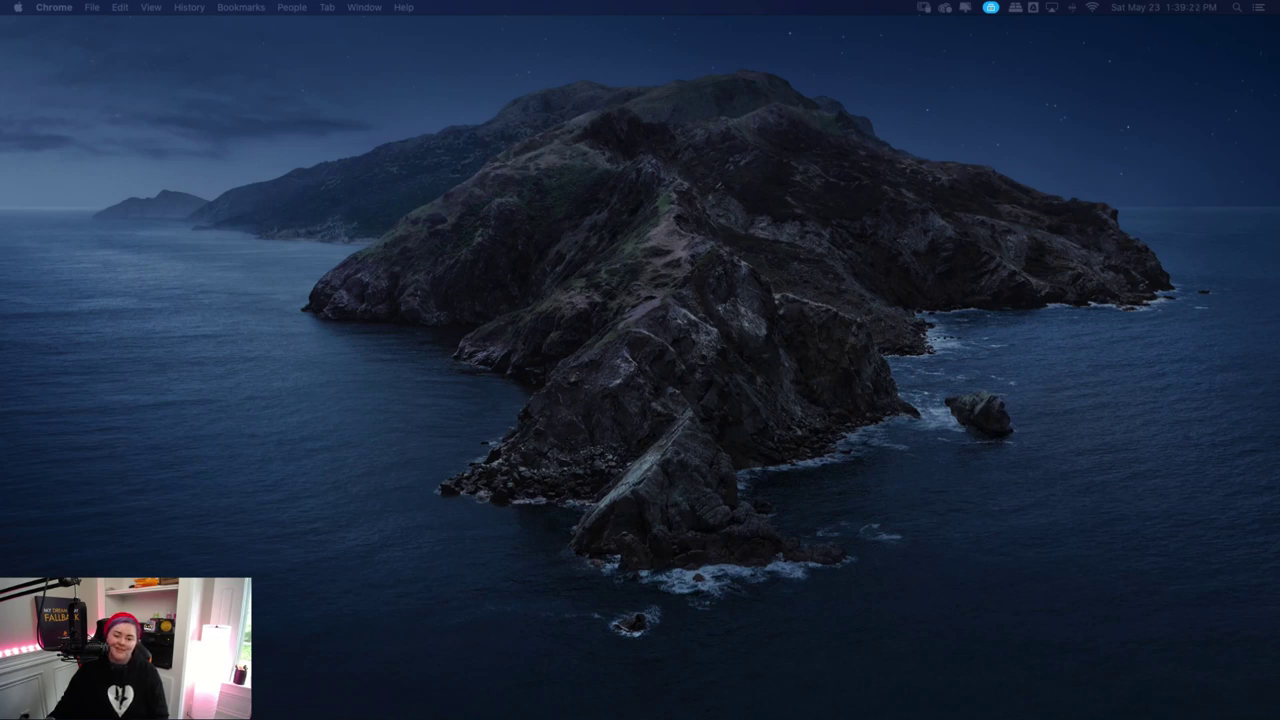
Switch to Photoshop and examine the lyric text and cover art in the lower rows of the Promo1.psdc grid at 33.3% zoom
{"action": "key", "text": "super+Tab"}
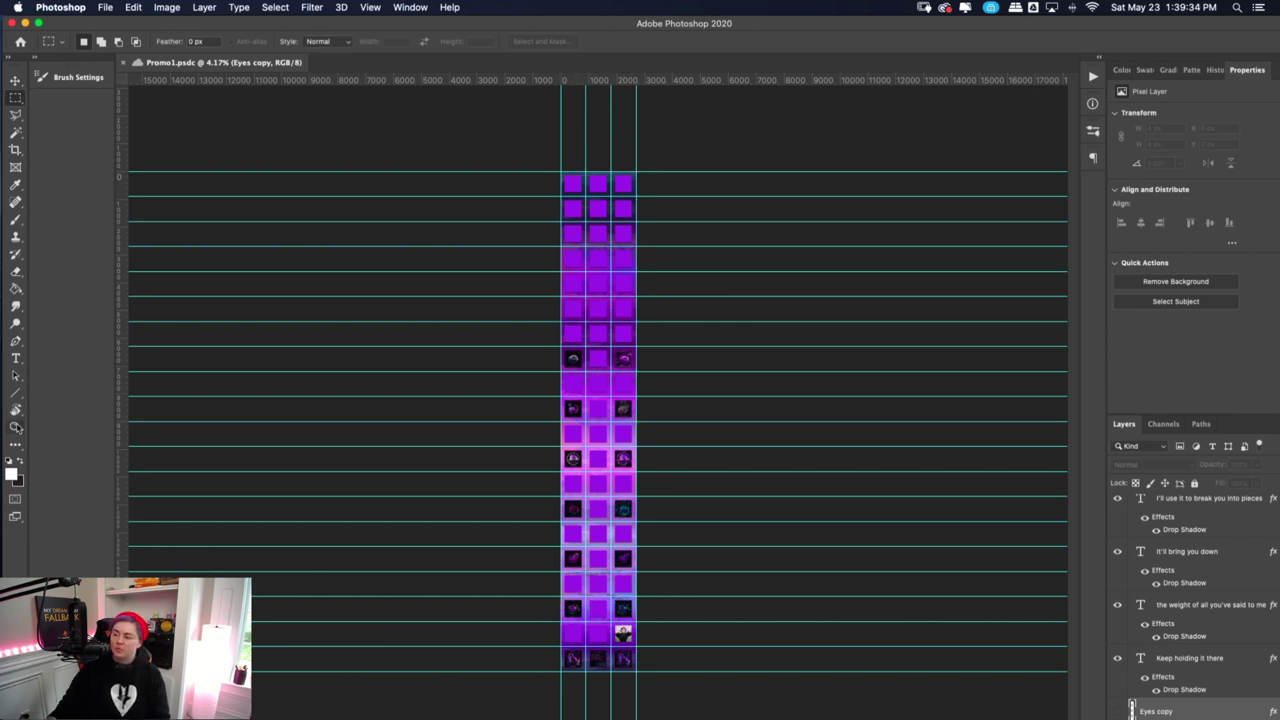
{"action": "left_click", "coordinate": [15, 427]}
{"action": "left_click", "coordinate": [614, 639]}
{"action": "left_click", "coordinate": [607, 641]}
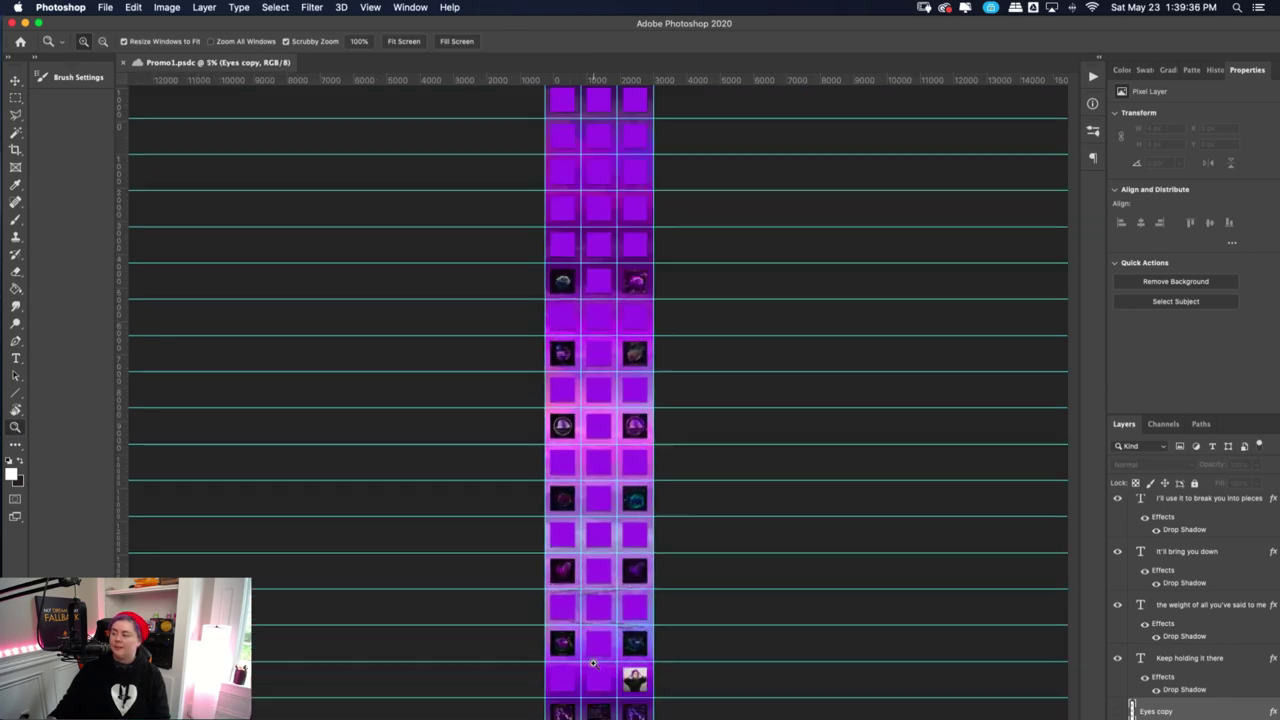
{"action": "left_click", "coordinate": [601, 643]}
{"action": "left_click", "coordinate": [601, 643]}
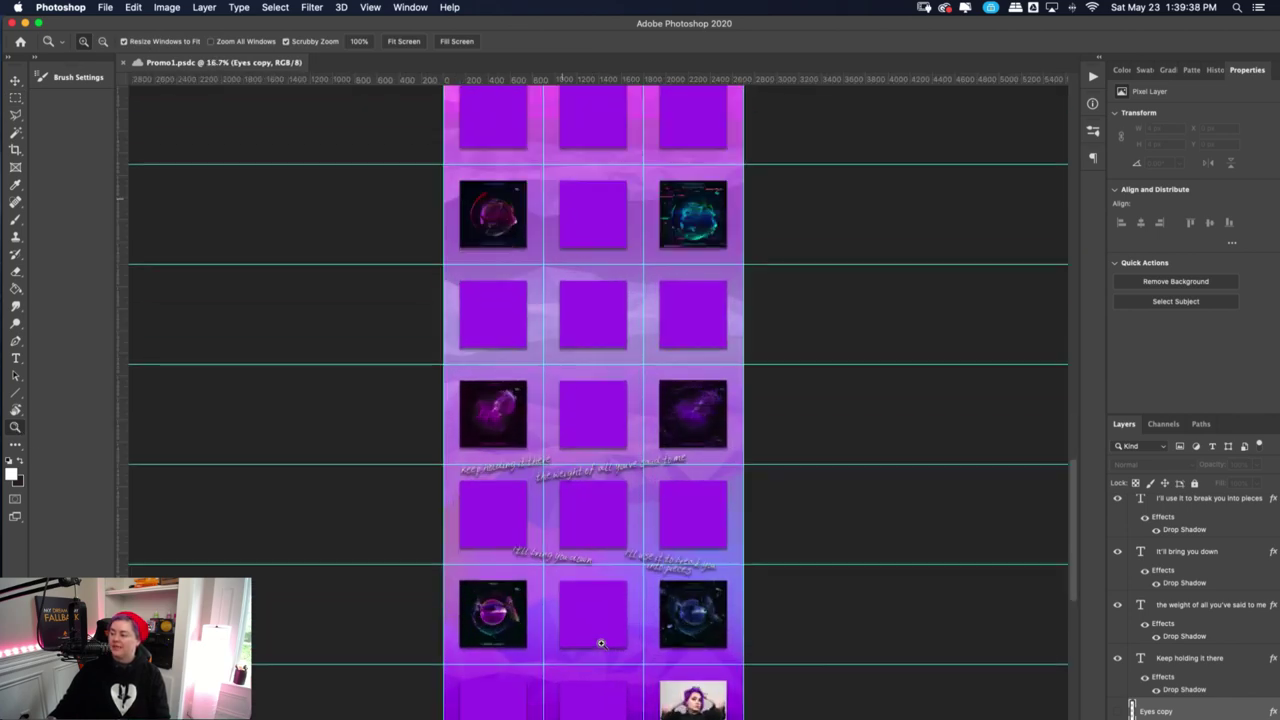
{"action": "left_click", "coordinate": [601, 643]}
{"action": "left_click", "coordinate": [601, 643]}
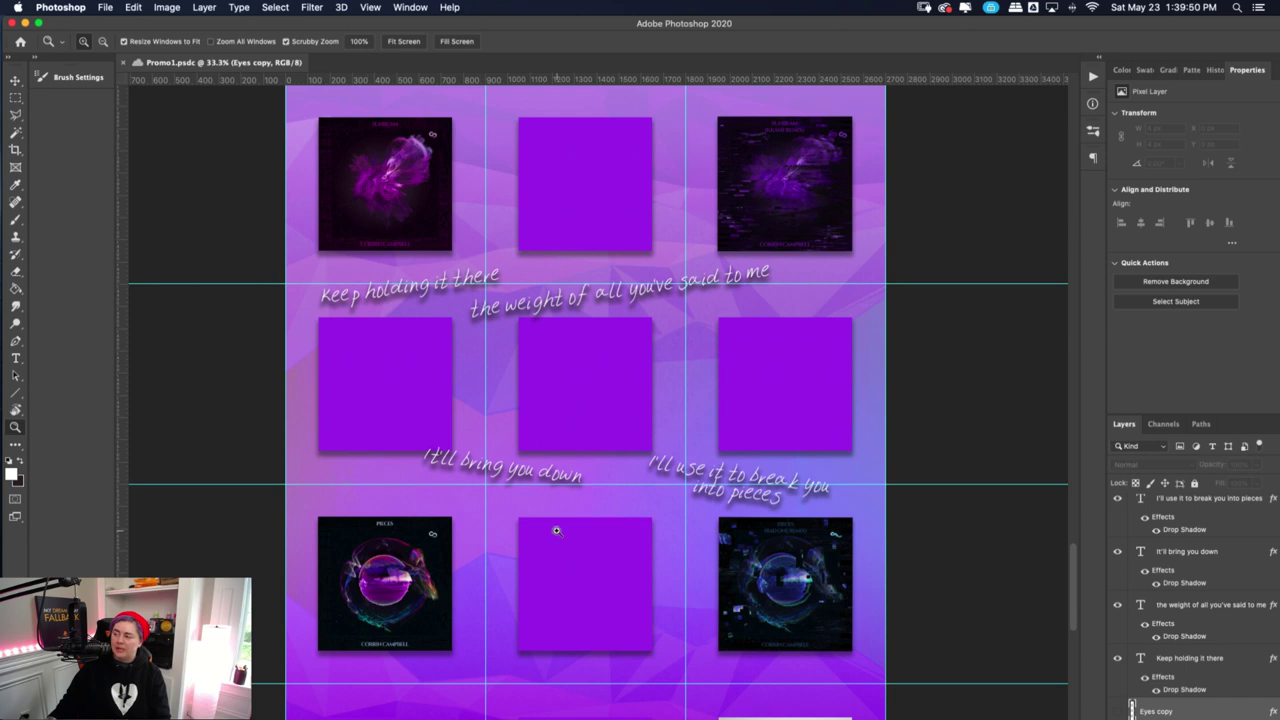
{"action": "scroll", "coordinate": [553, 530], "scroll_direction": "down", "scroll_amount": 3}
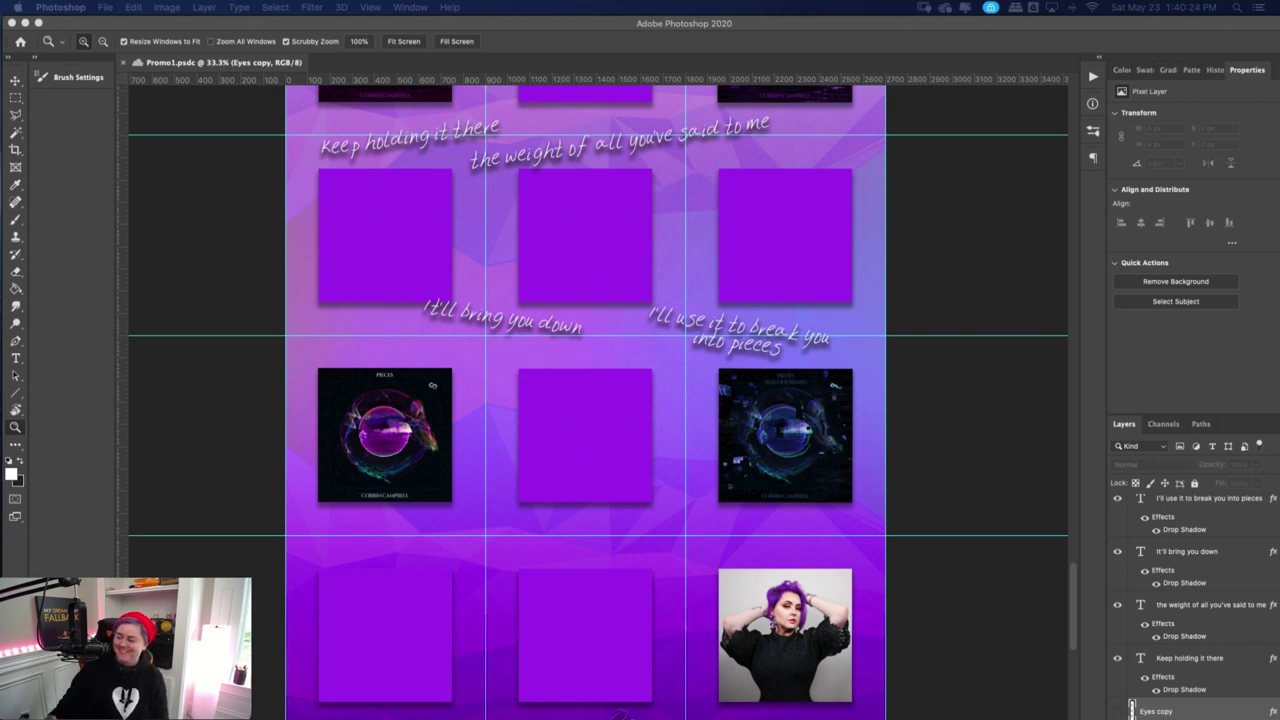
Switch to Chrome, reposition and enlarge the window with the artist's Instagram profile, and view the grid of posts
{"action": "key", "text": "super+Tab"}
{"action": "left_click_drag", "start_coordinate": [618, 208], "coordinate": [500, 31]}
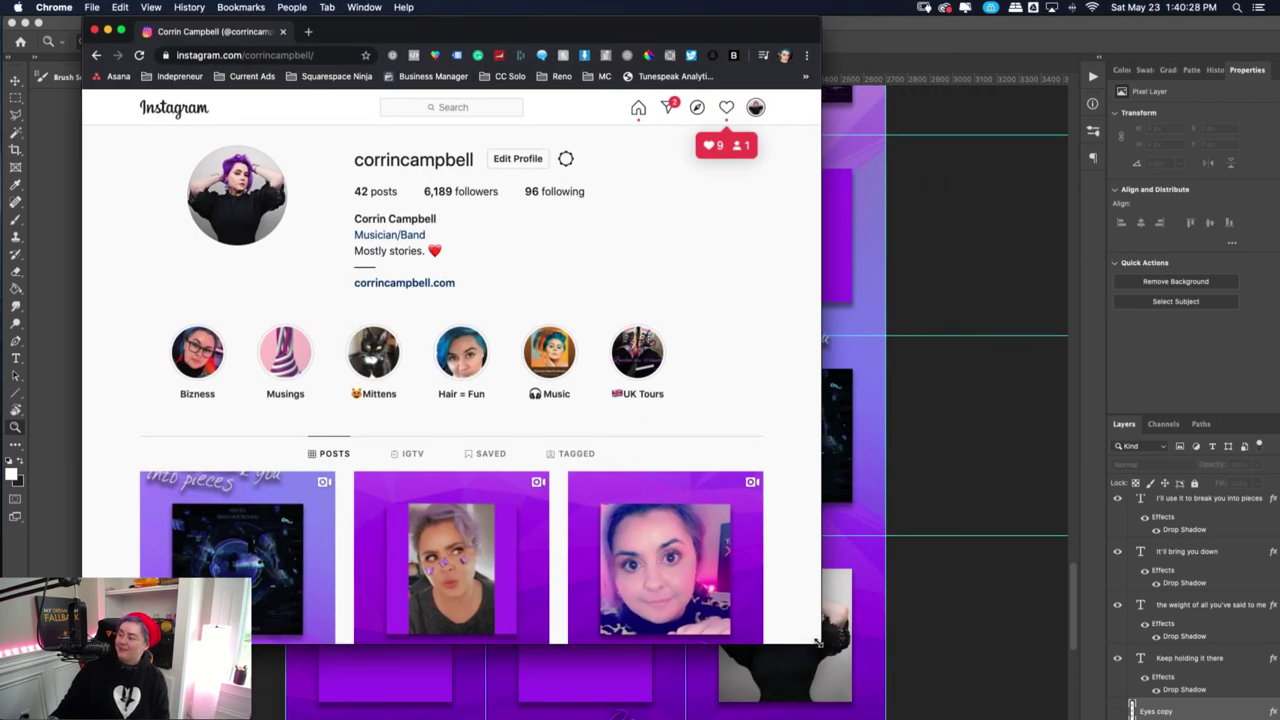
{"action": "left_click_drag", "start_coordinate": [820, 645], "coordinate": [1145, 692]}
{"action": "scroll", "coordinate": [274, 423], "scroll_direction": "down", "scroll_amount": 5}
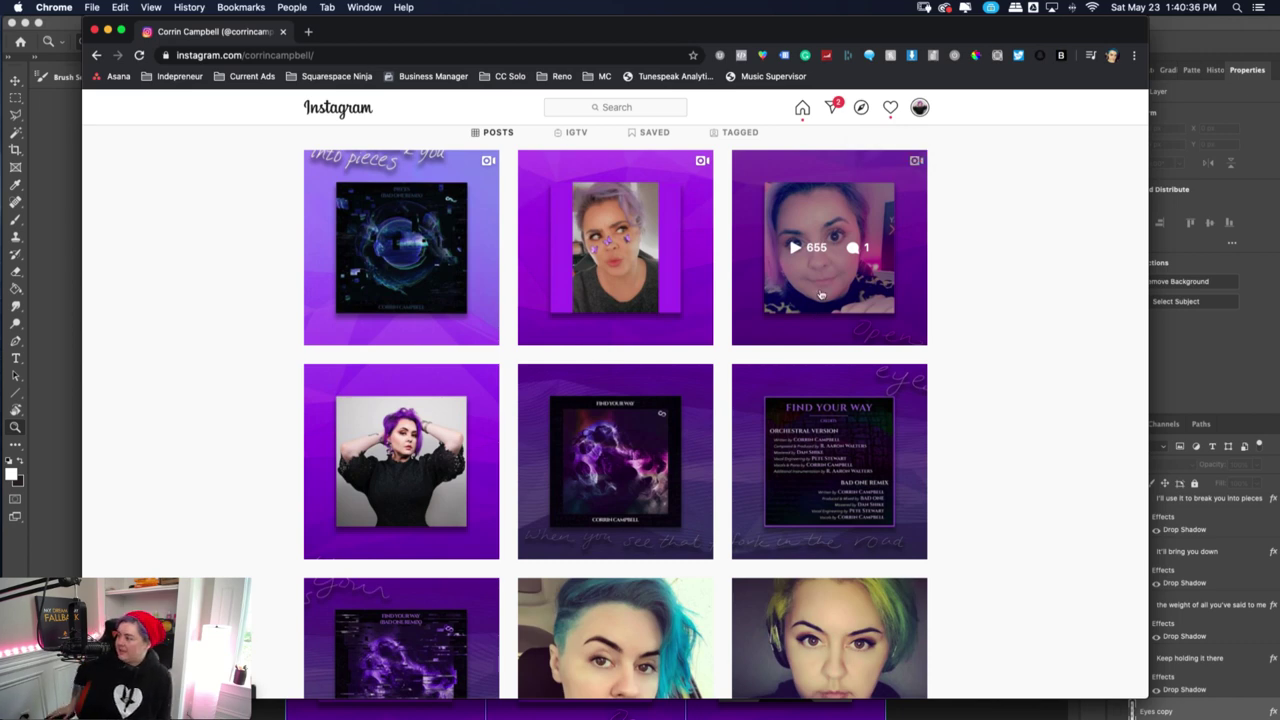
Play the Instagram video post captioned "Featuring Mittens" and close it
{"action": "left_click", "coordinate": [820, 295]}
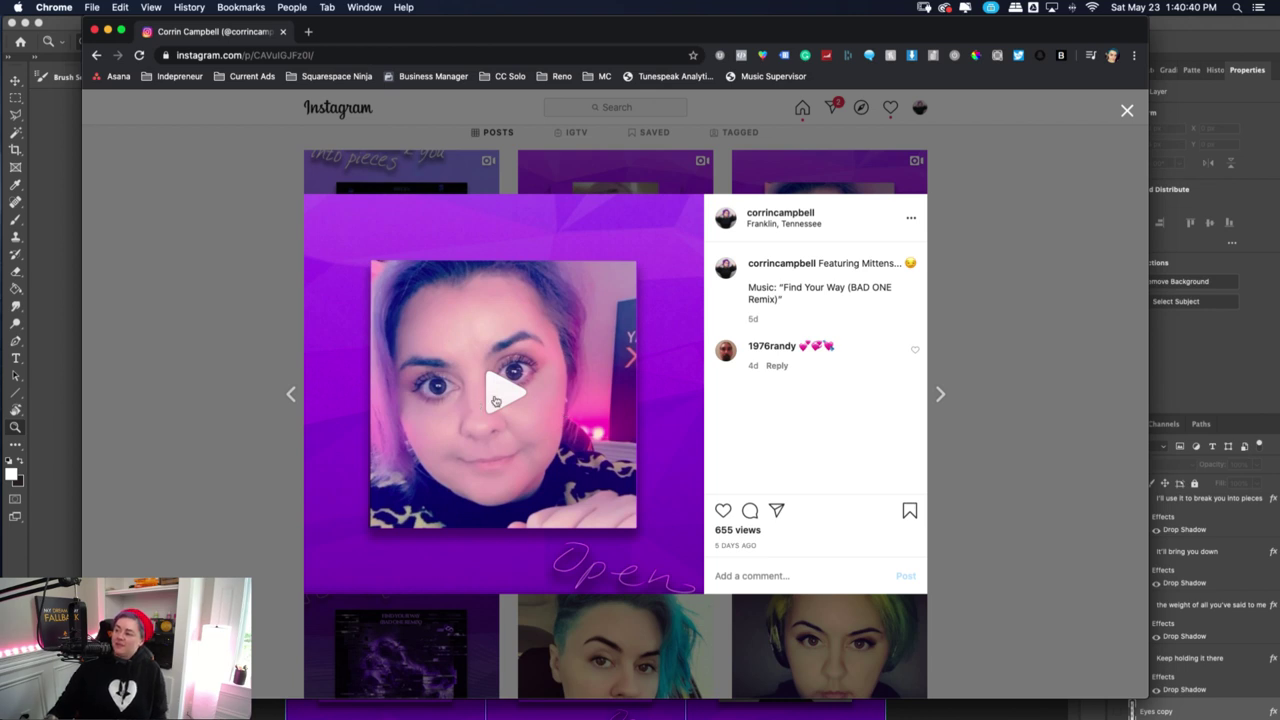
{"action": "left_click", "coordinate": [494, 400]}
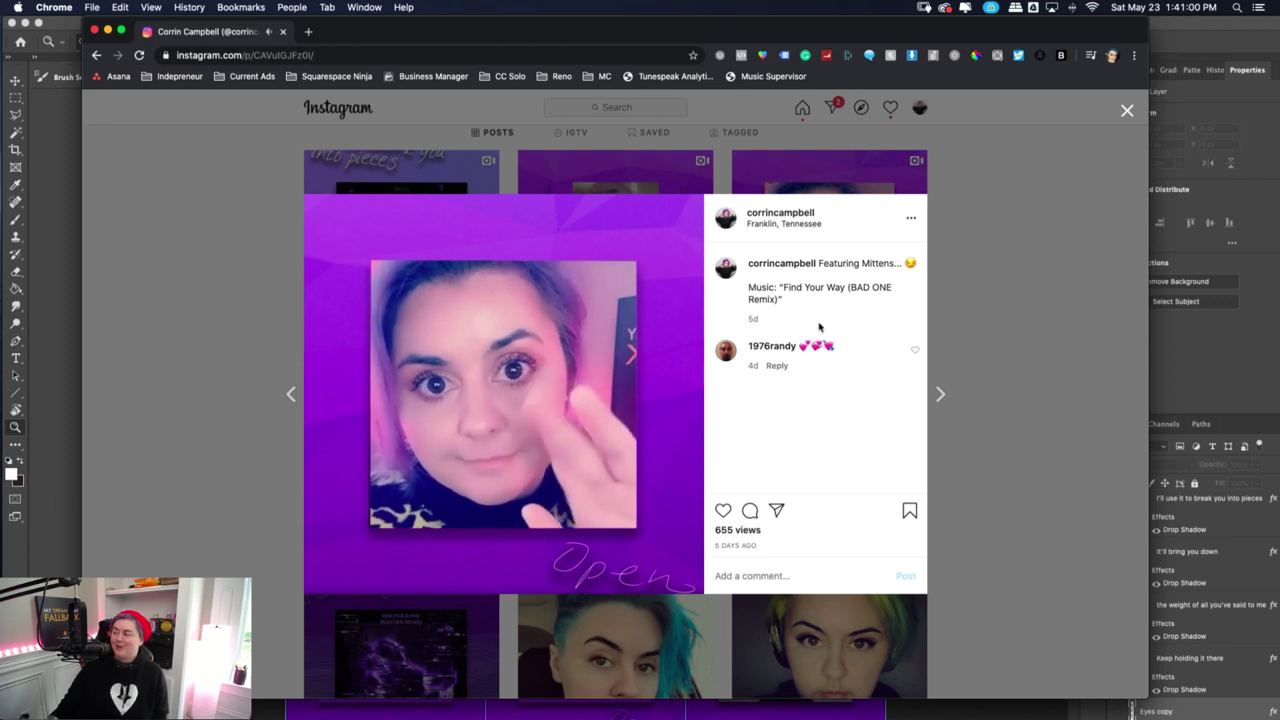
{"action": "left_click", "coordinate": [1127, 111]}
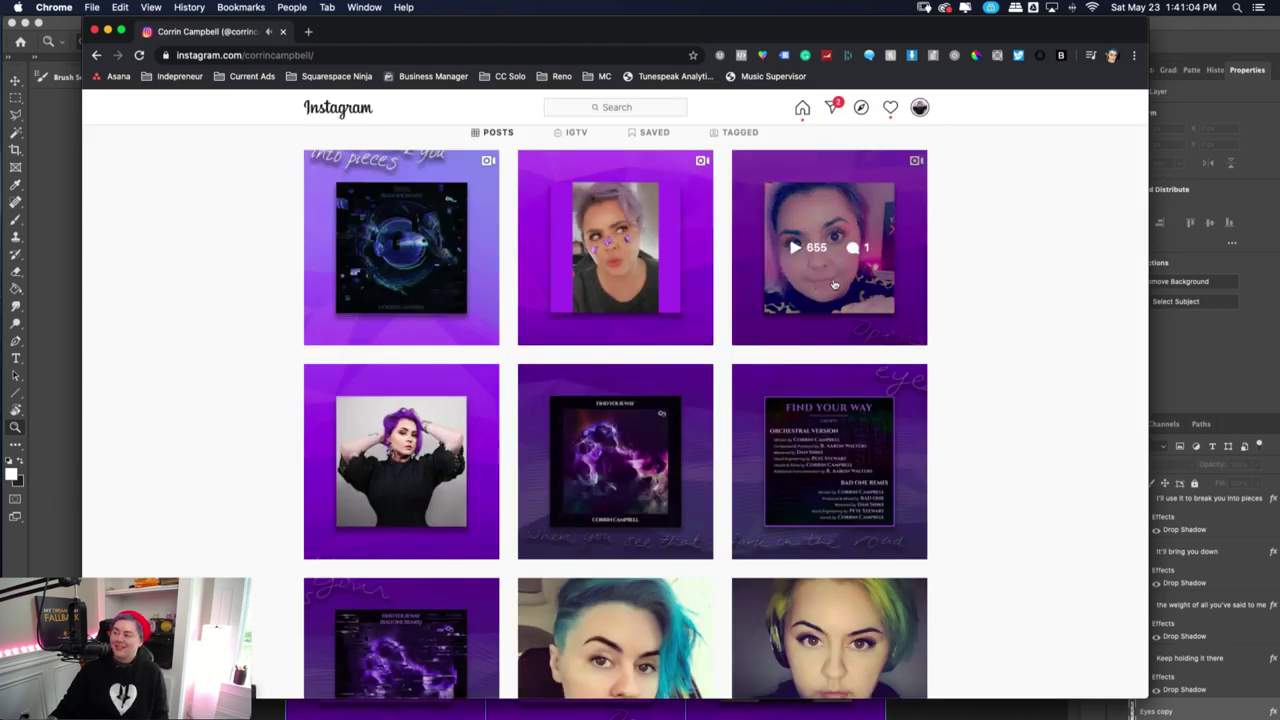
Watch the butterfly-filter video post, compare it with the Photoshop grid design, and close the post
{"action": "left_click", "coordinate": [620, 288]}
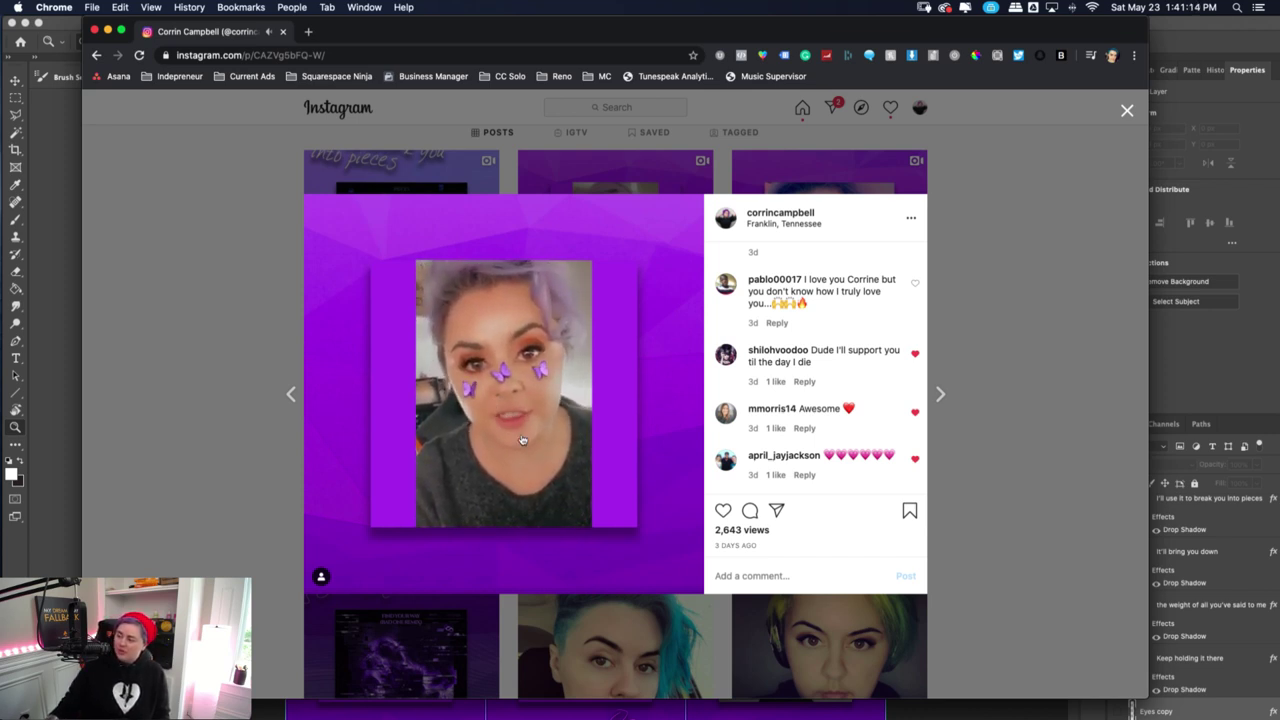
{"action": "key", "text": "super+Tab"}
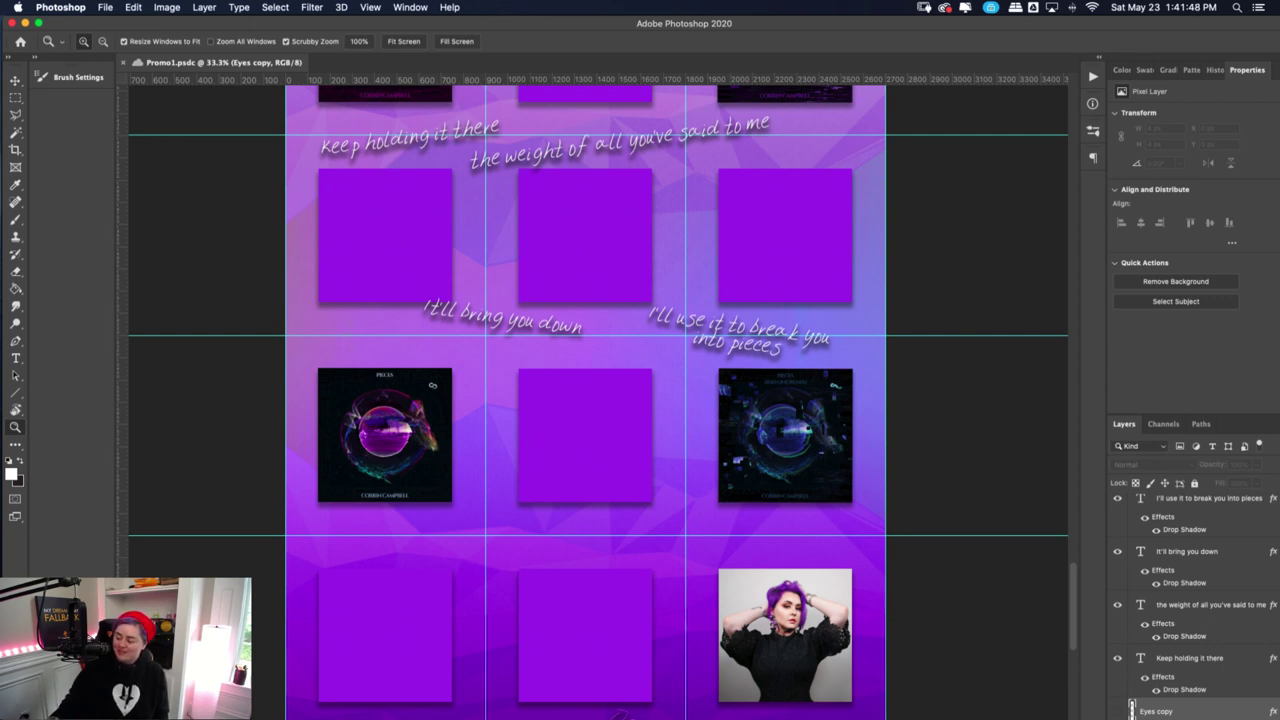
{"action": "key", "text": "super+Tab"}
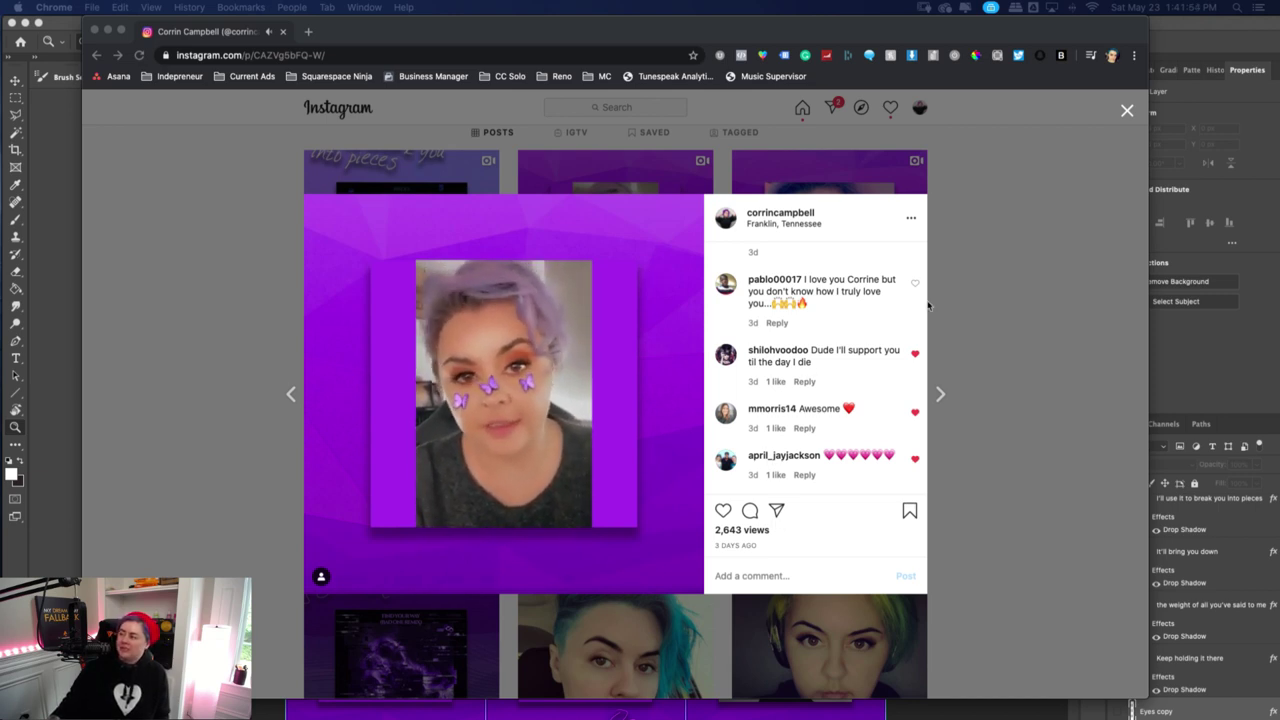
{"action": "left_click", "coordinate": [1127, 111]}
{"action": "left_click", "coordinate": [1127, 111]}
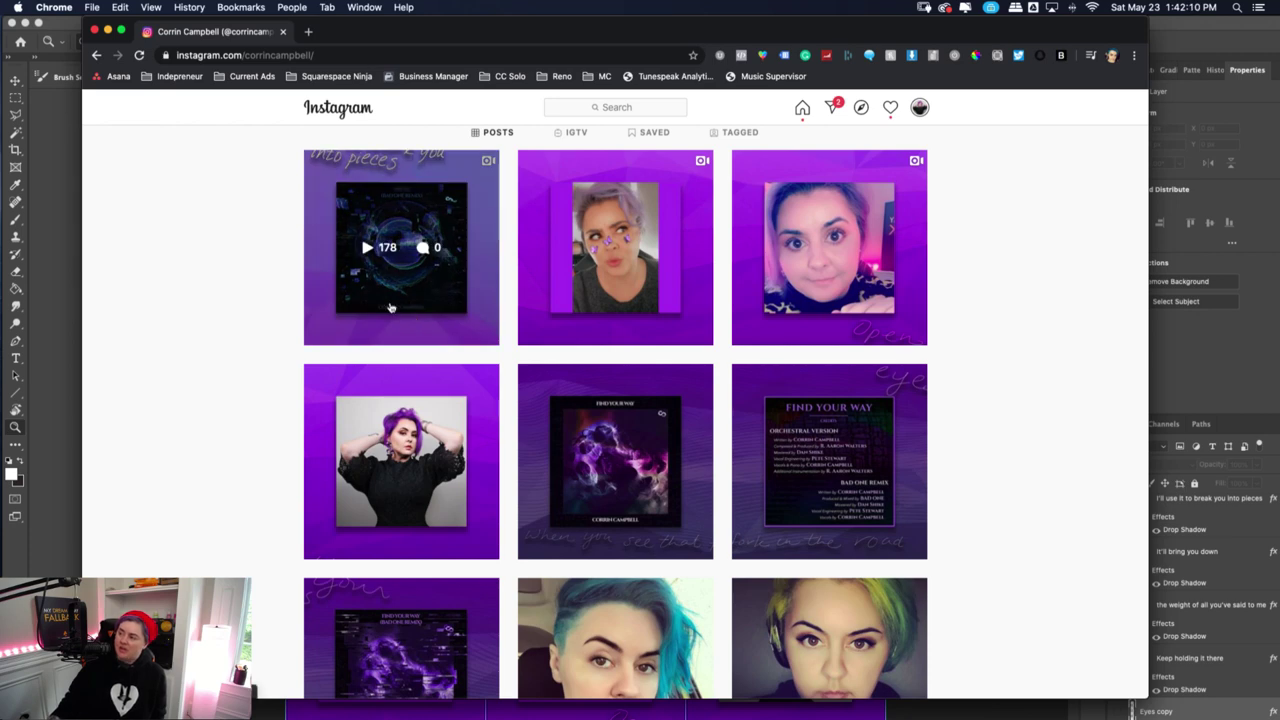
Glance at the Photoshop grid again, and open the Calligraphr home page in a new Chrome tab
{"action": "left_click", "coordinate": [76, 297]}
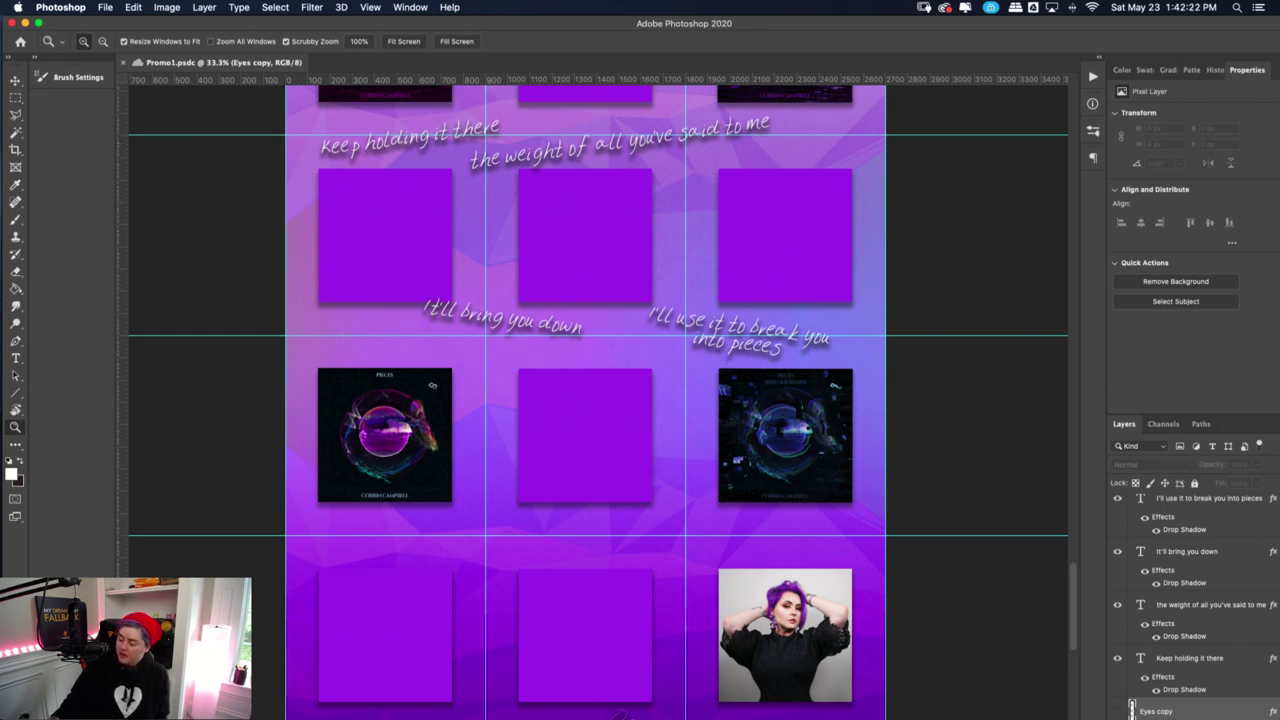
{"action": "key", "text": "super+Tab"}
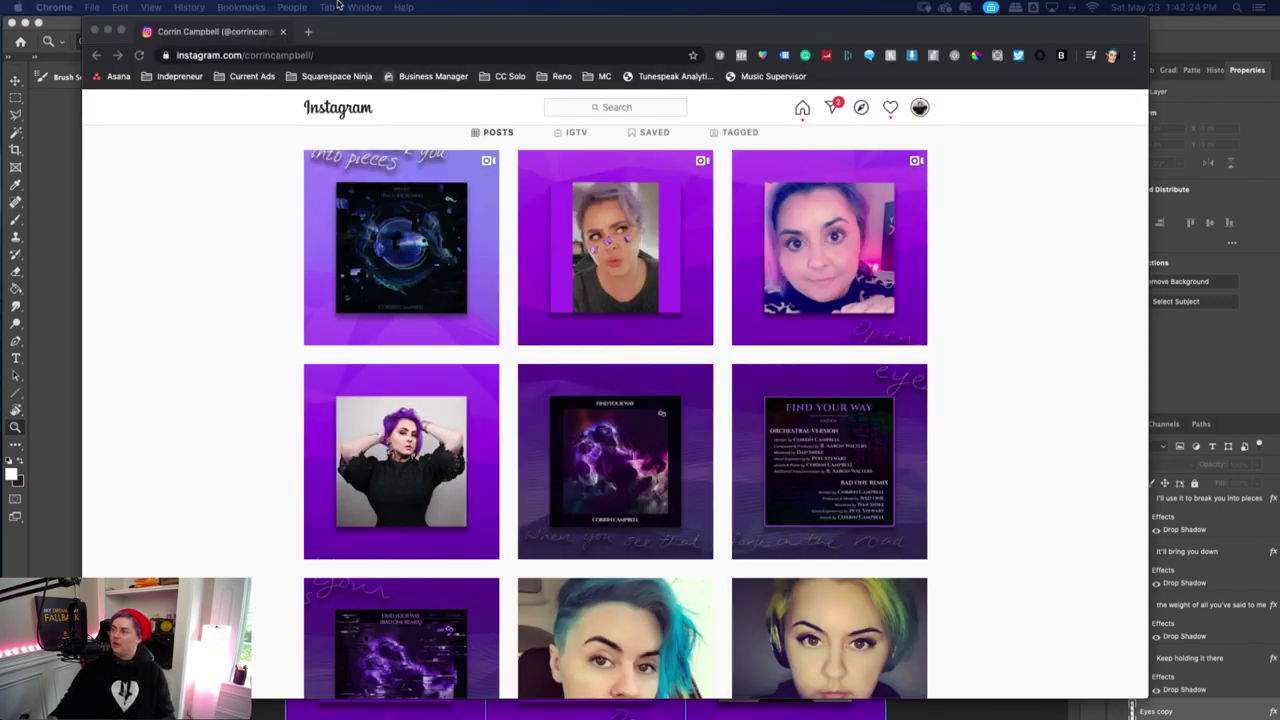
{"action": "left_click", "coordinate": [309, 34]}
{"action": "type", "text": "call"}
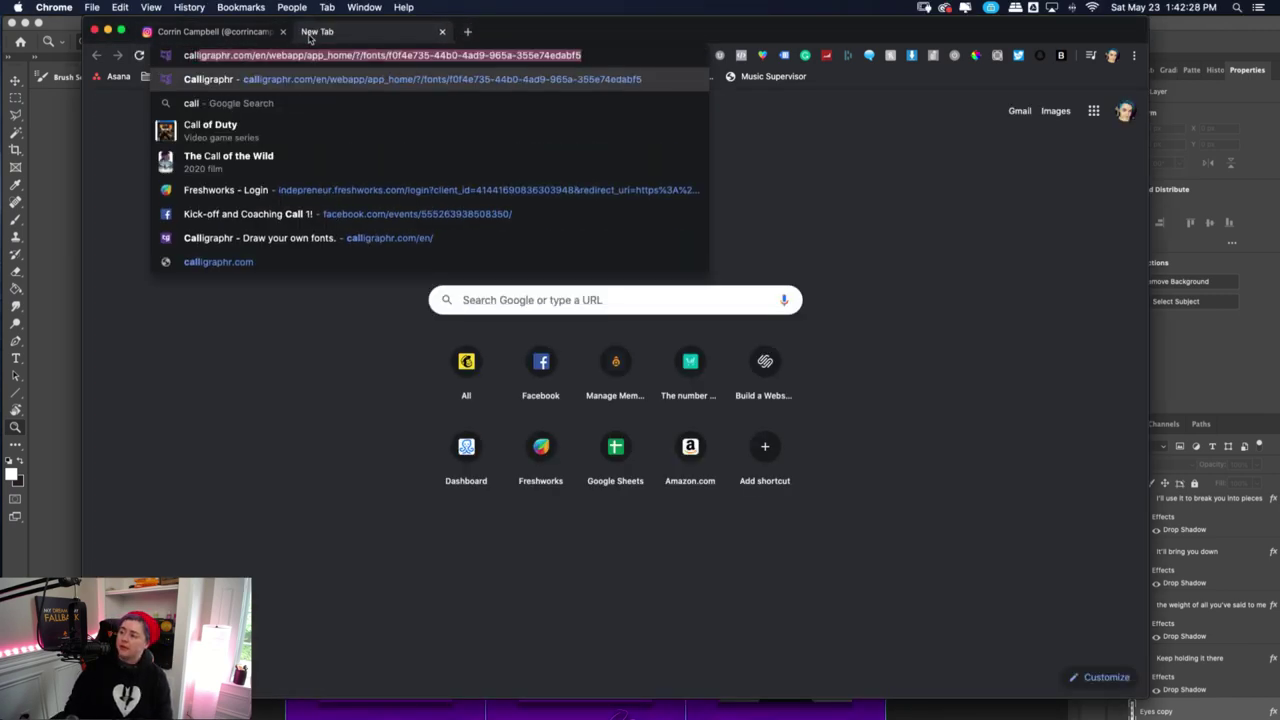
{"action": "left_click", "coordinate": [248, 244]}
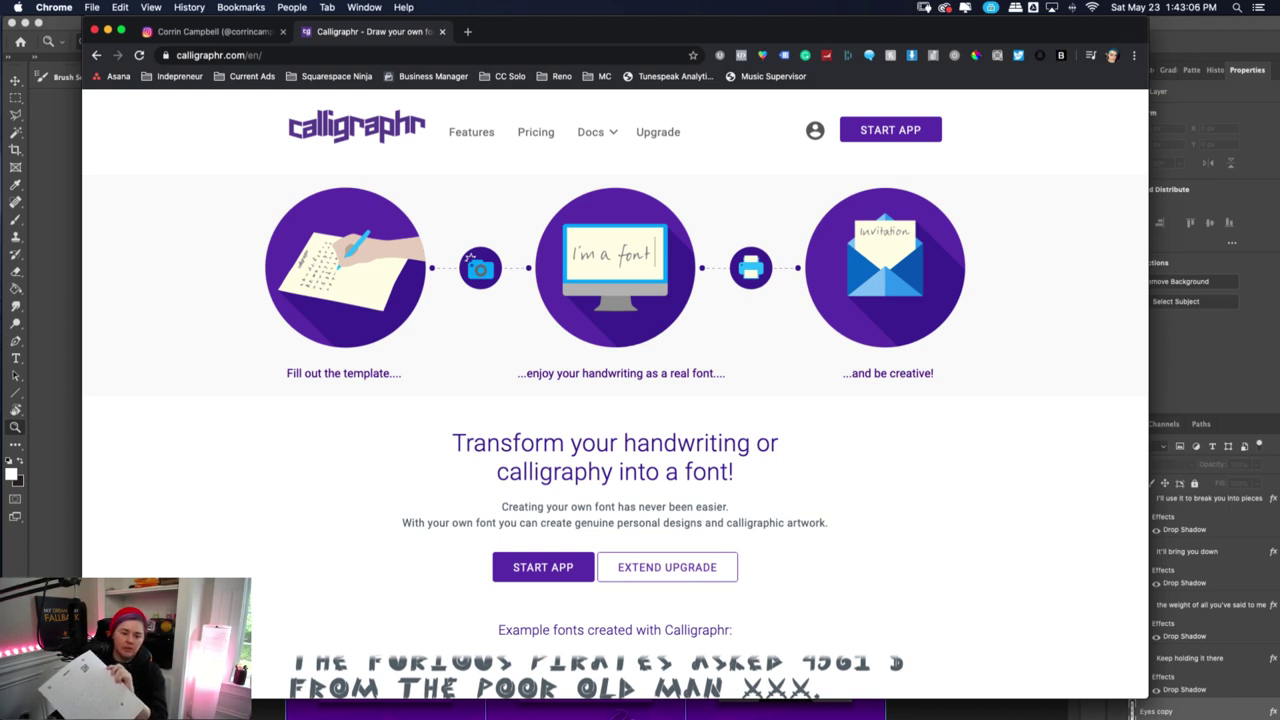
Switch to Photoshop, rotate the "It'll bring you down" text layer about 10.6° clockwise, and move it slightly lower
{"action": "left_click", "coordinate": [1133, 711]}
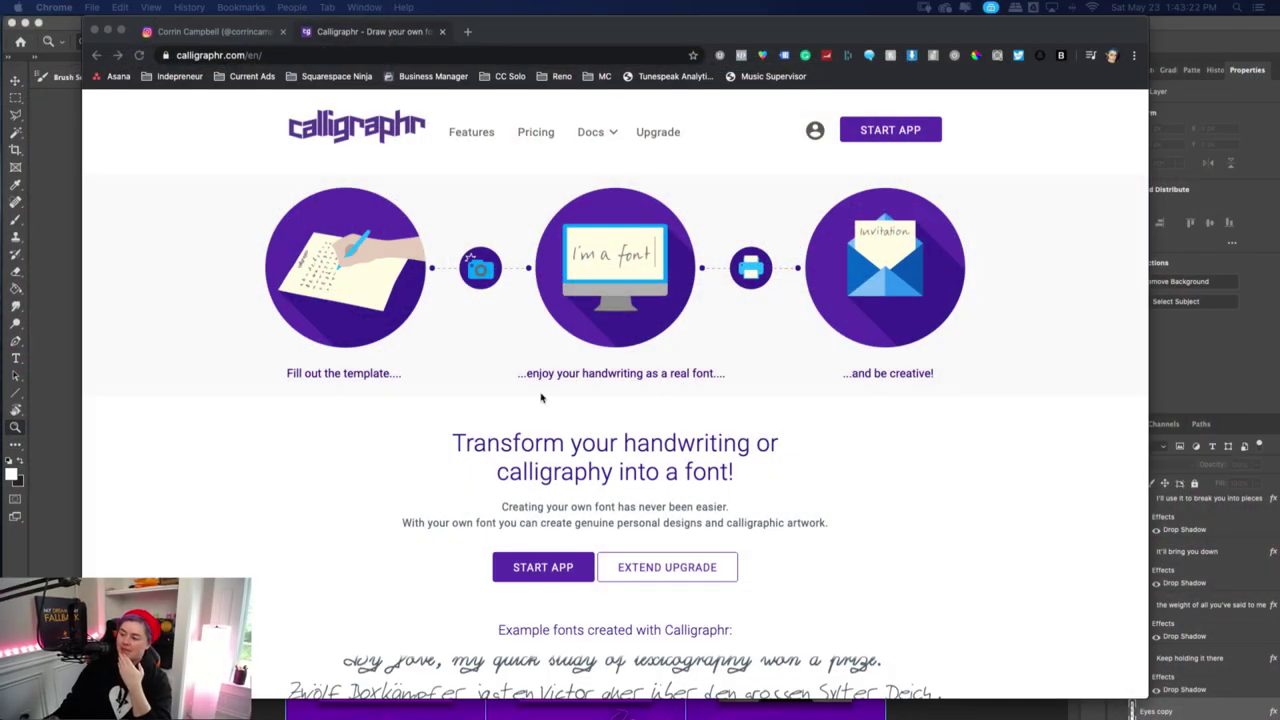
{"action": "left_click", "coordinate": [41, 313]}
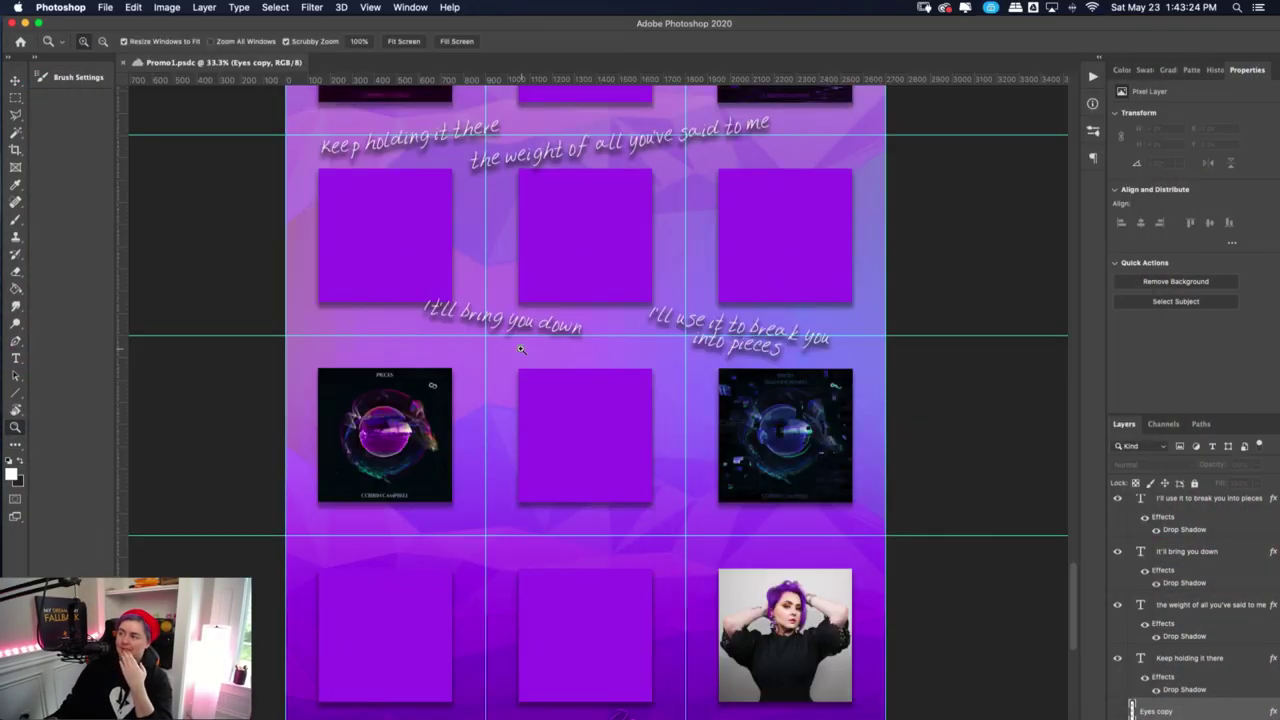
{"action": "scroll", "coordinate": [506, 298], "scroll_direction": "up", "scroll_amount": 3}
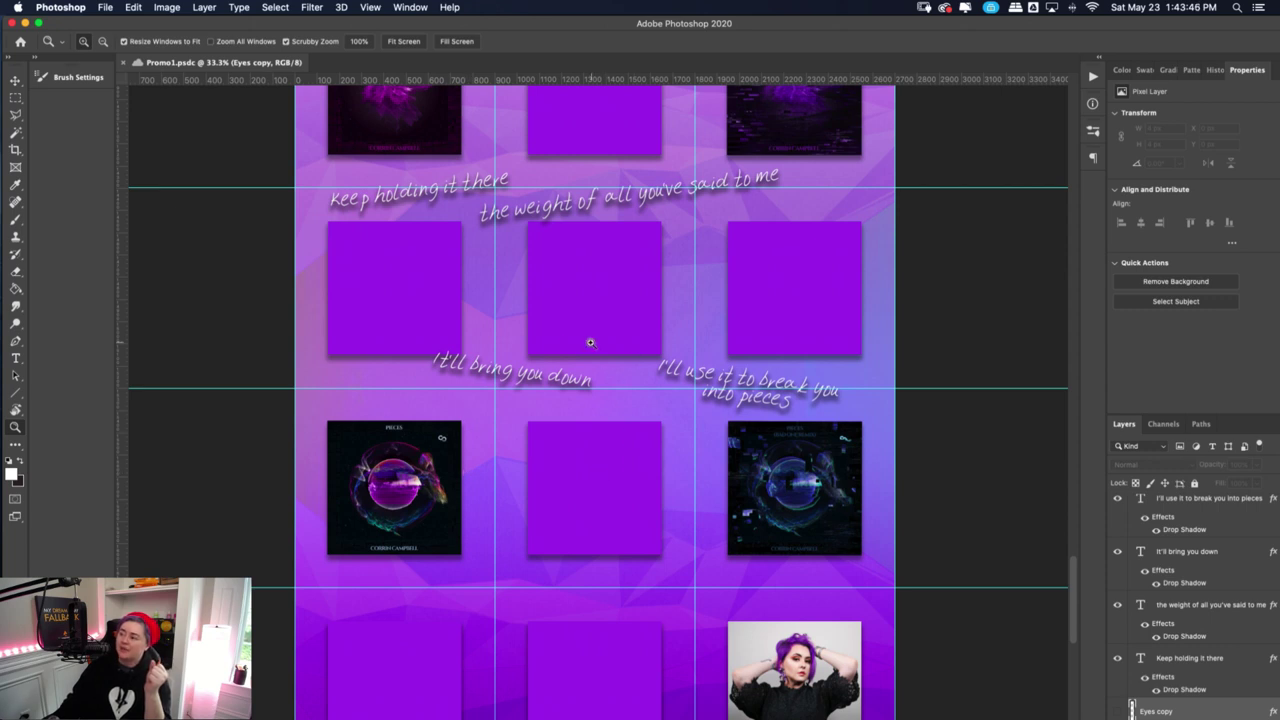
{"action": "scroll", "coordinate": [1190, 588], "scroll_direction": "up", "scroll_amount": 1}
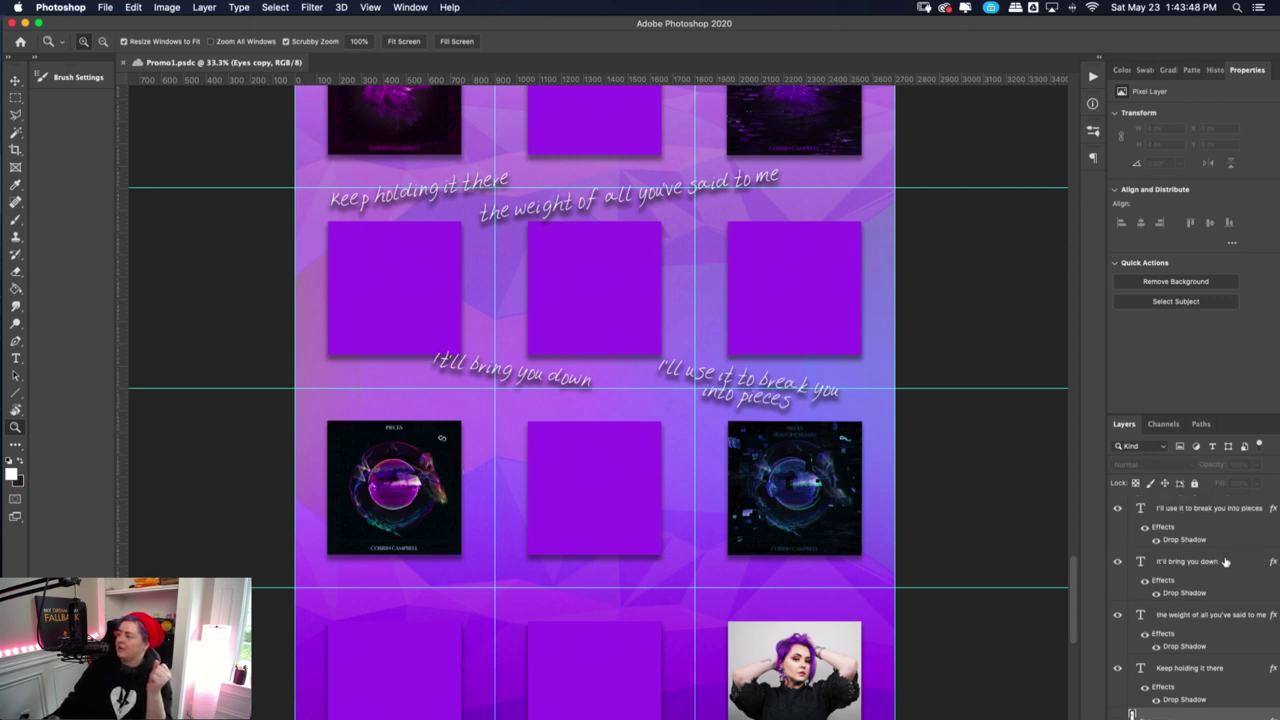
{"action": "left_click", "coordinate": [1224, 564]}
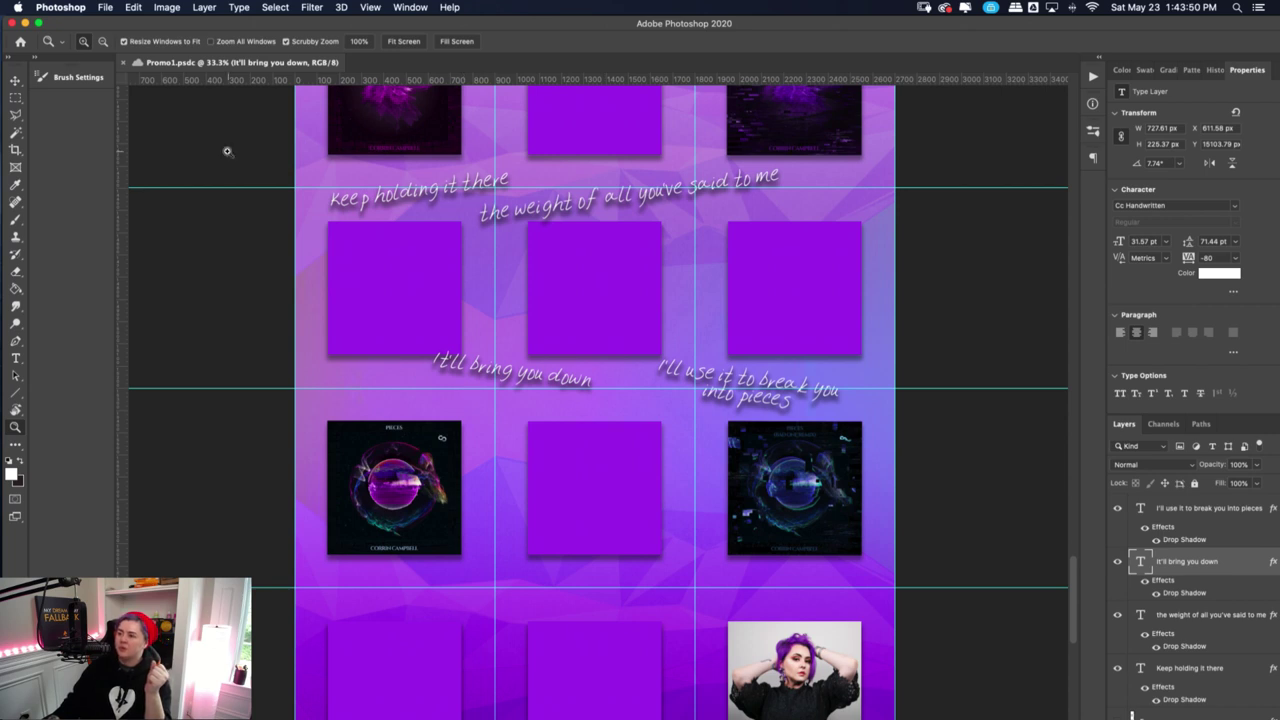
{"action": "left_click", "coordinate": [135, 7]}
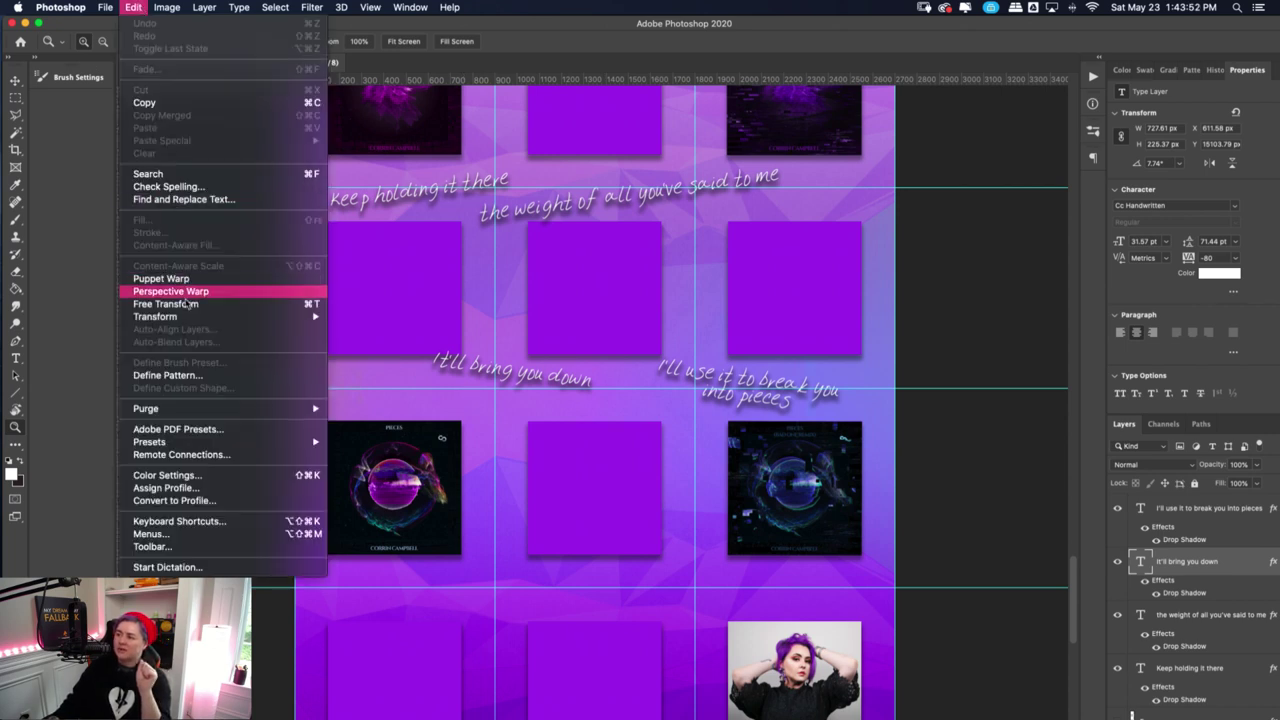
{"action": "mouse_move", "coordinate": [218, 318]}
{"action": "left_click", "coordinate": [367, 352]}
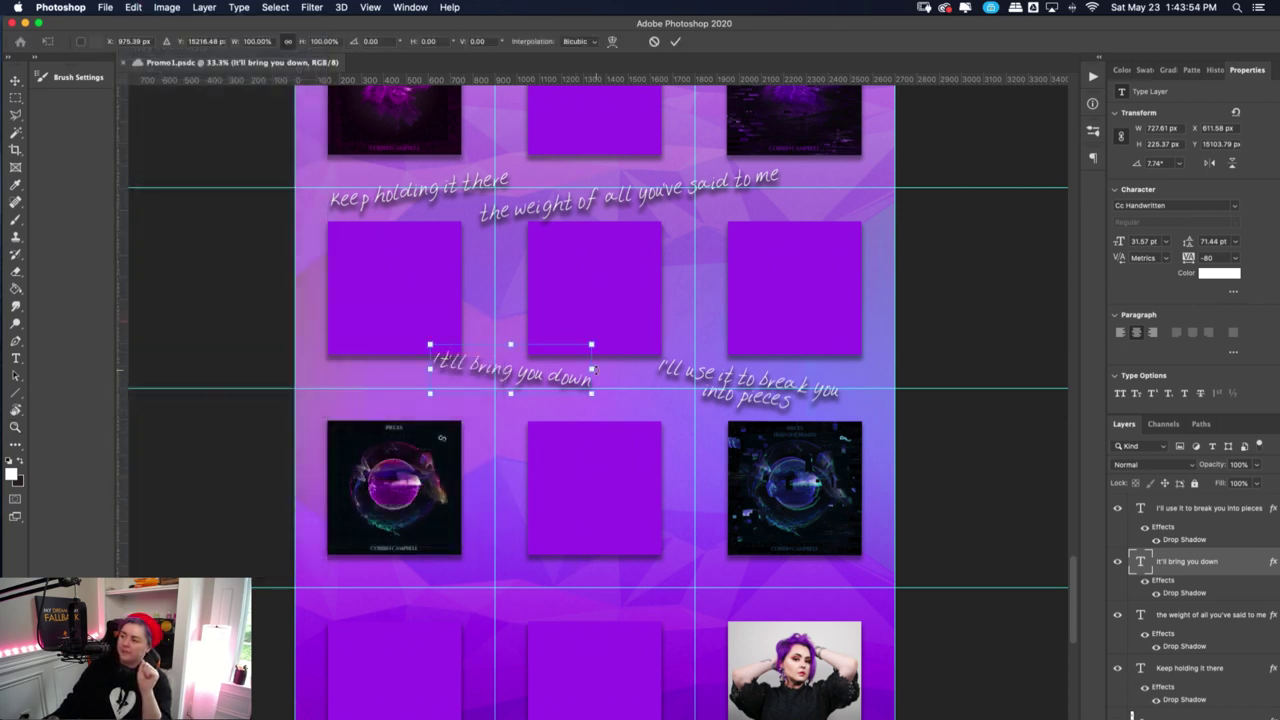
{"action": "left_click_drag", "start_coordinate": [618, 374], "coordinate": [613, 356]}
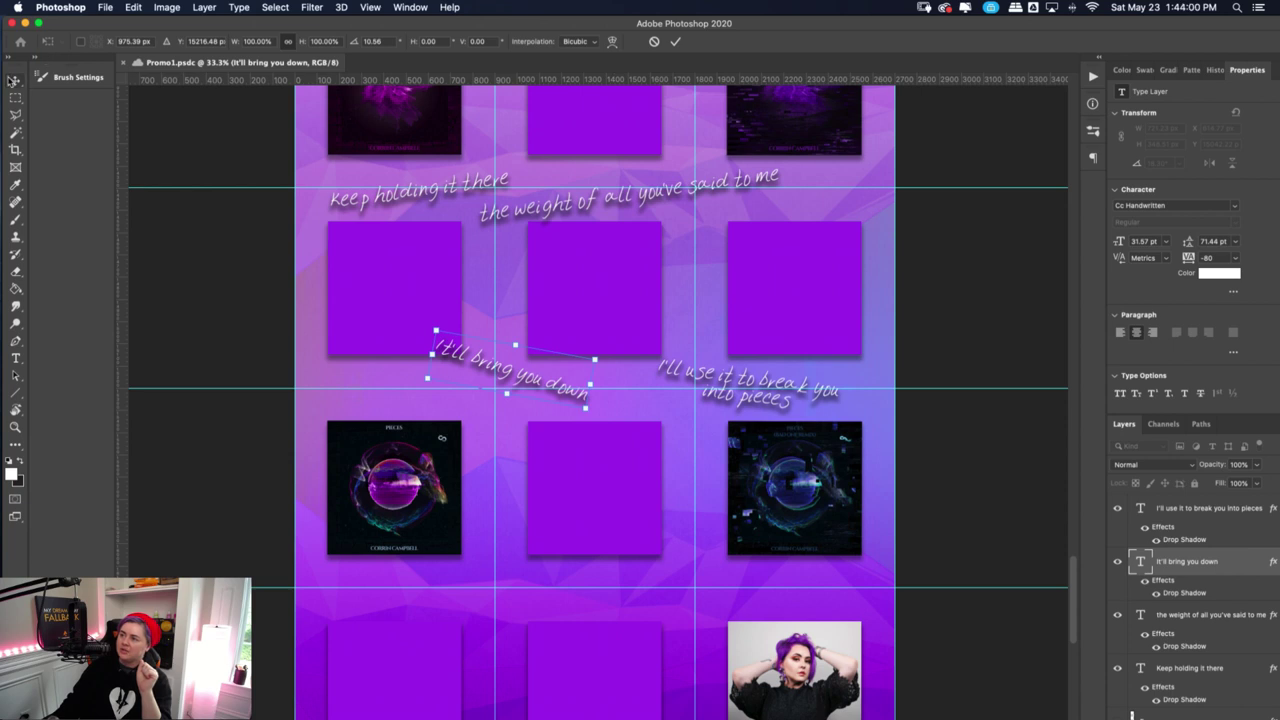
{"action": "left_click", "coordinate": [13, 80]}
{"action": "left_click_drag", "start_coordinate": [533, 380], "coordinate": [527, 395]}
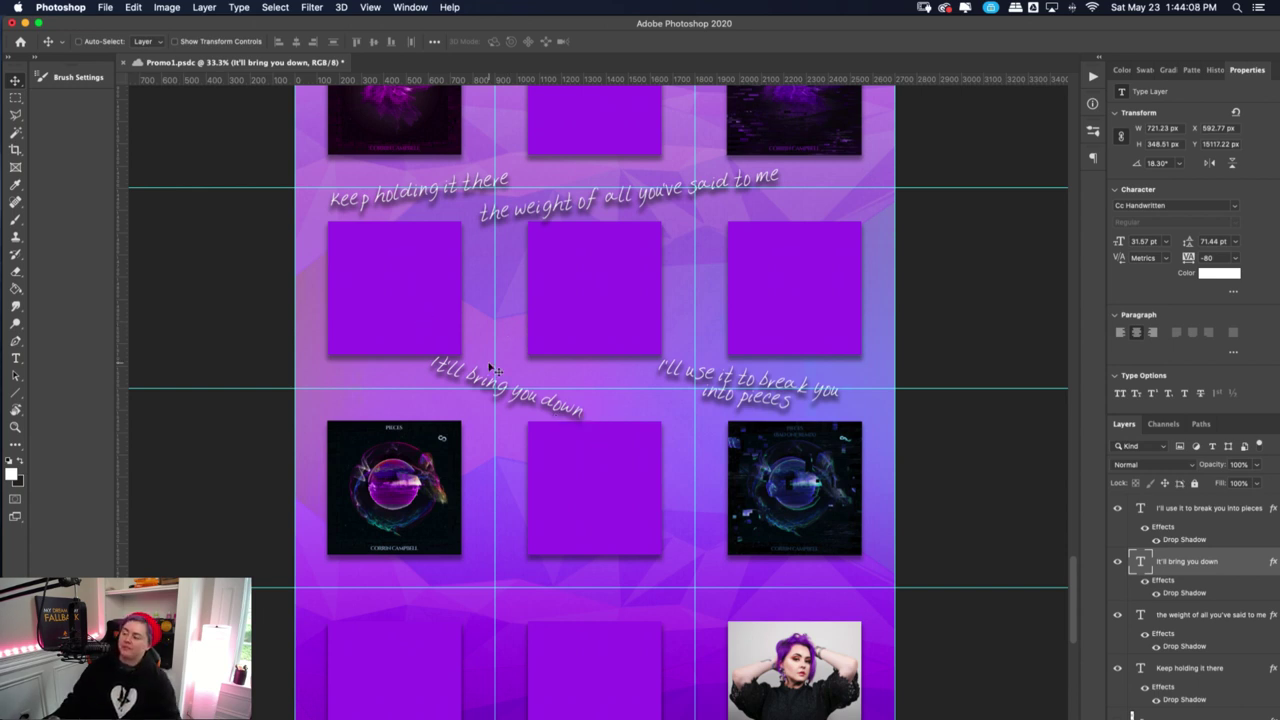
Rotate the "It'll bring you down" text layer about 27° counter-clockwise and move it up slightly, between the first and second grid columns
{"action": "left_click", "coordinate": [128, 8]}
{"action": "mouse_move", "coordinate": [180, 316]}
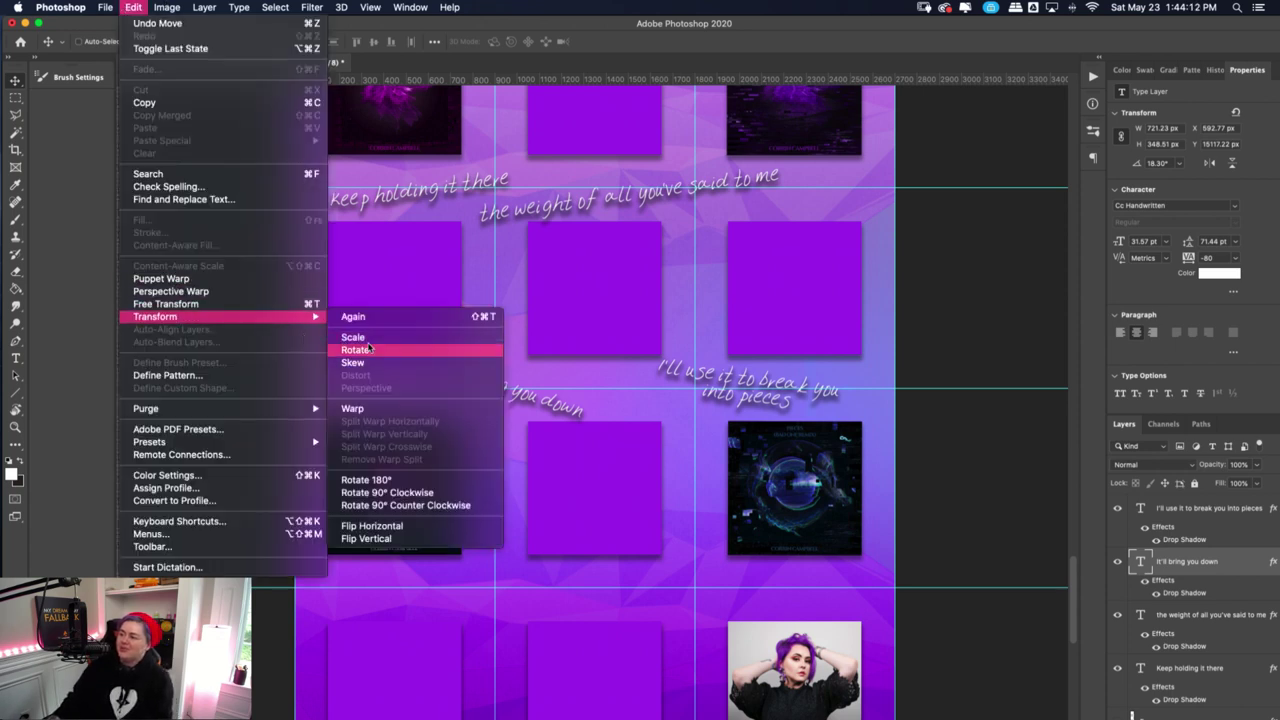
{"action": "left_click", "coordinate": [383, 343]}
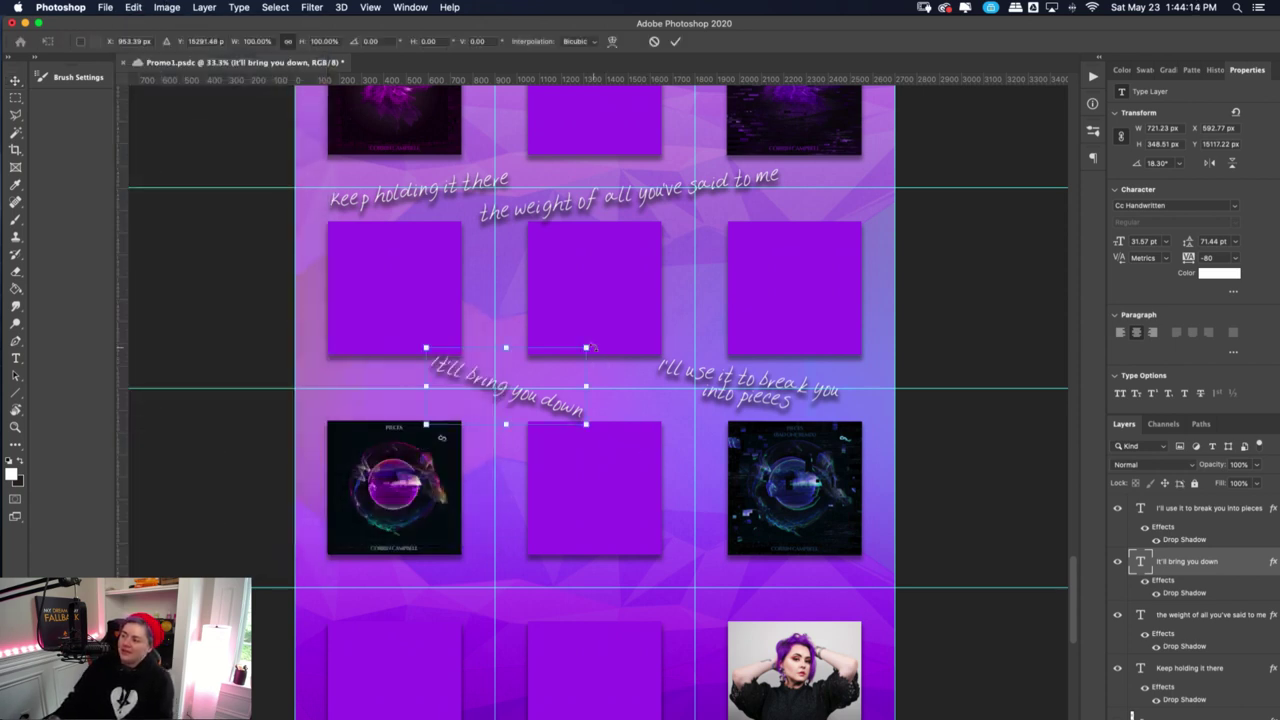
{"action": "left_click_drag", "start_coordinate": [590, 343], "coordinate": [559, 314]}
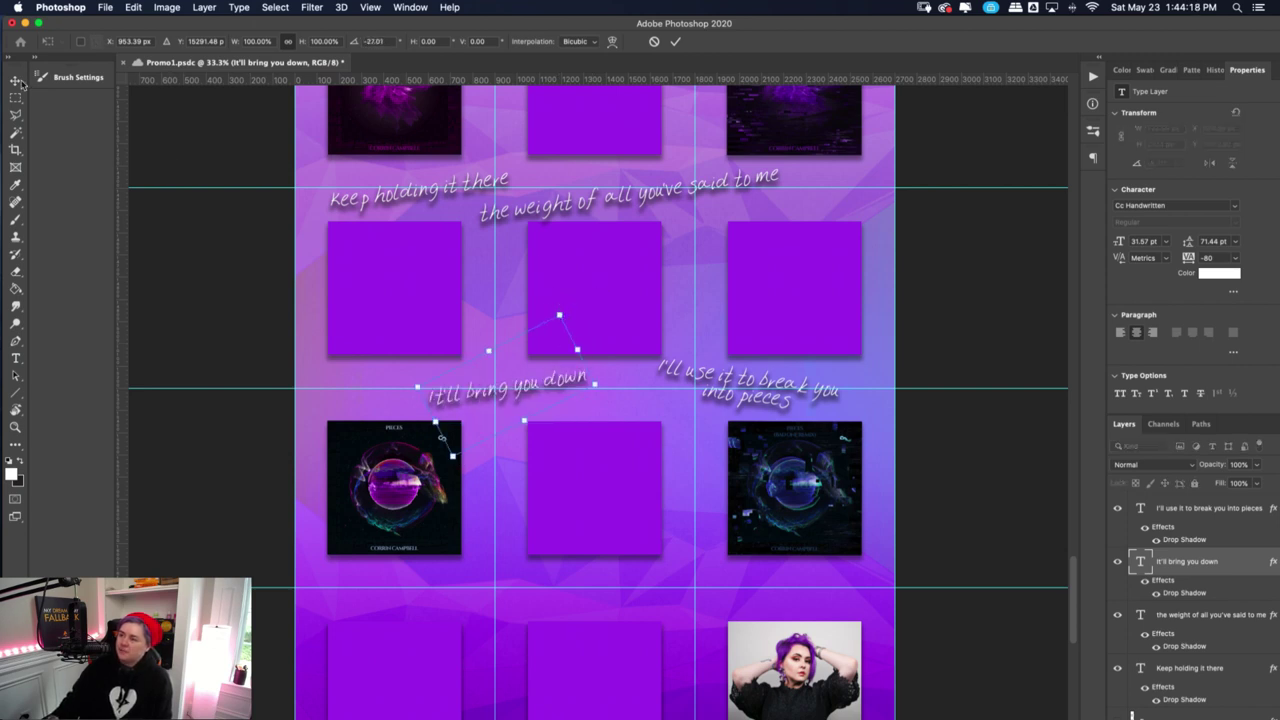
{"action": "key", "text": "Escape"}
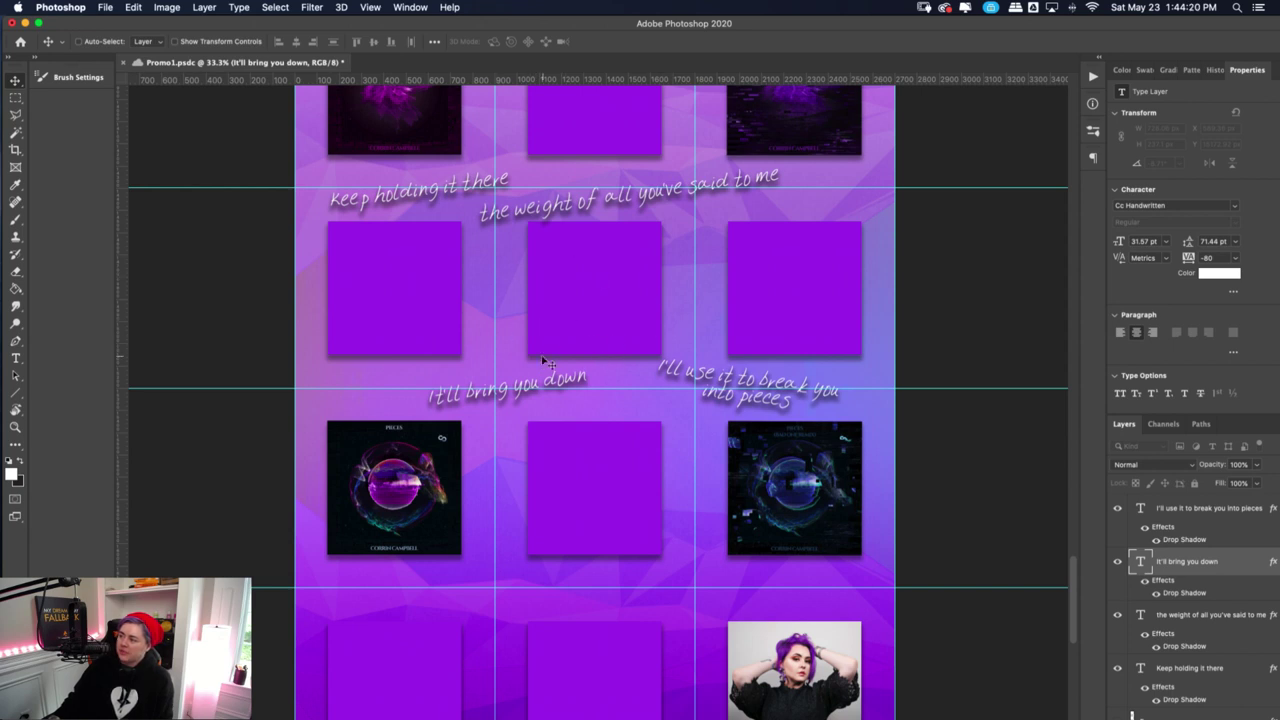
{"action": "left_click_drag", "start_coordinate": [530, 388], "coordinate": [524, 352]}
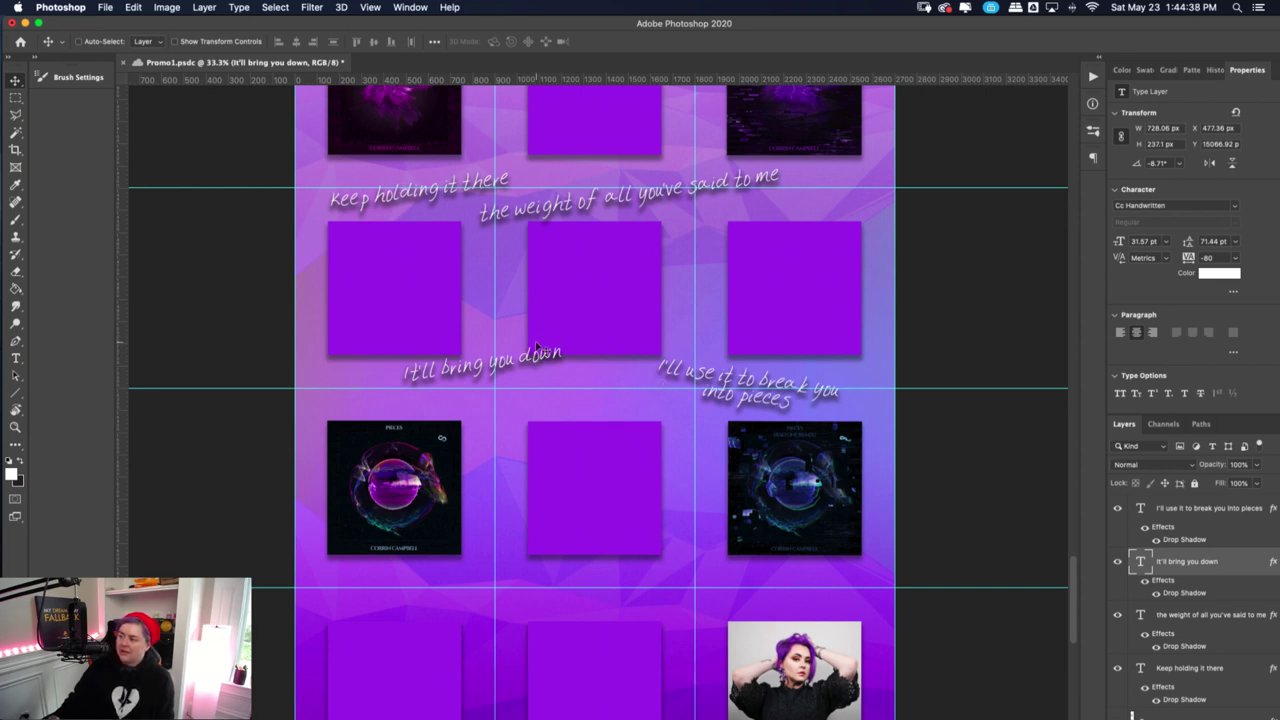
{"action": "left_click_drag", "start_coordinate": [535, 360], "coordinate": [528, 367]}
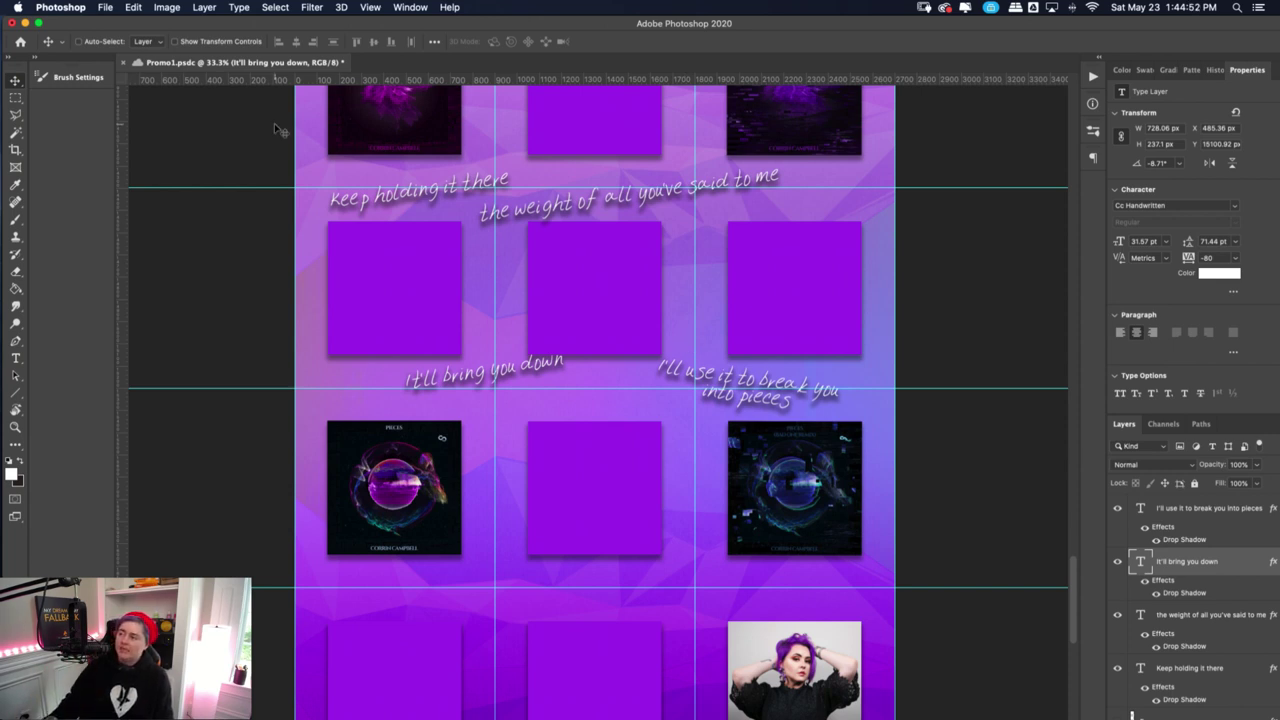
Go back to Chrome, close the Calligraphr tab, and play the Pieces (Bad One Remix) video post on the Instagram profile, closing it when done
{"action": "left_click", "coordinate": [25, 23]}
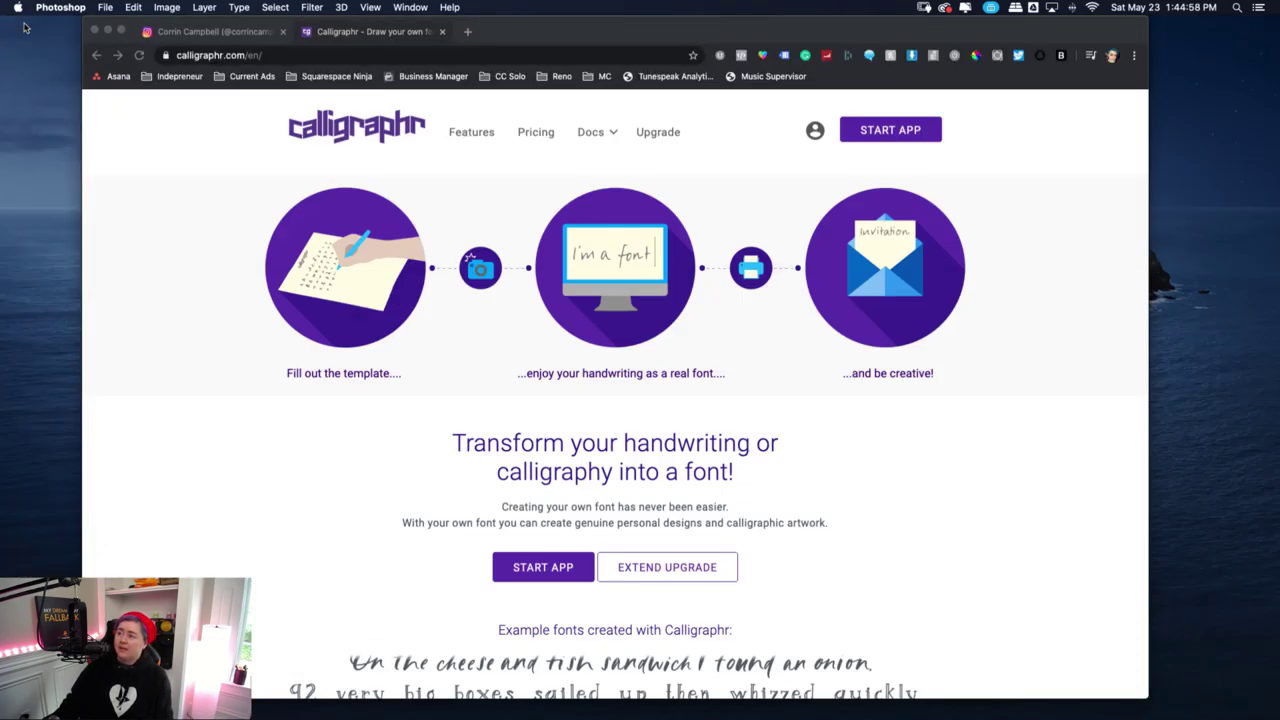
{"action": "left_click", "coordinate": [443, 32]}
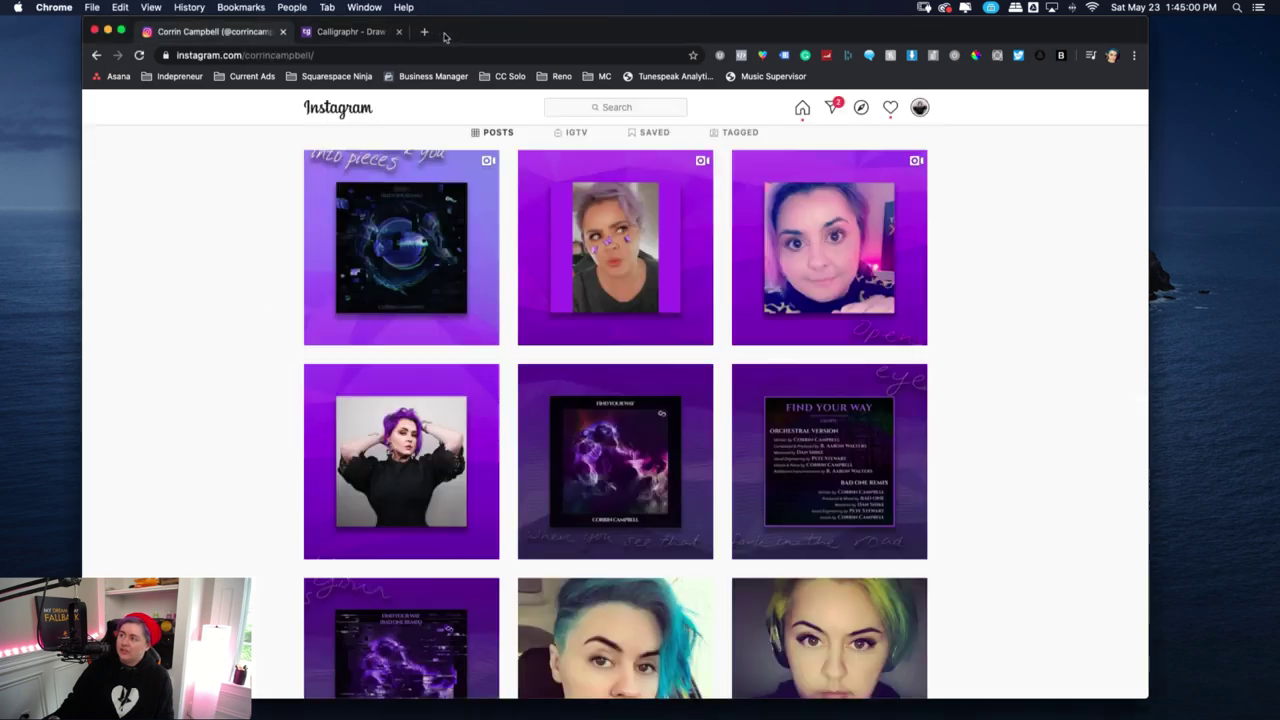
{"action": "left_click", "coordinate": [379, 291]}
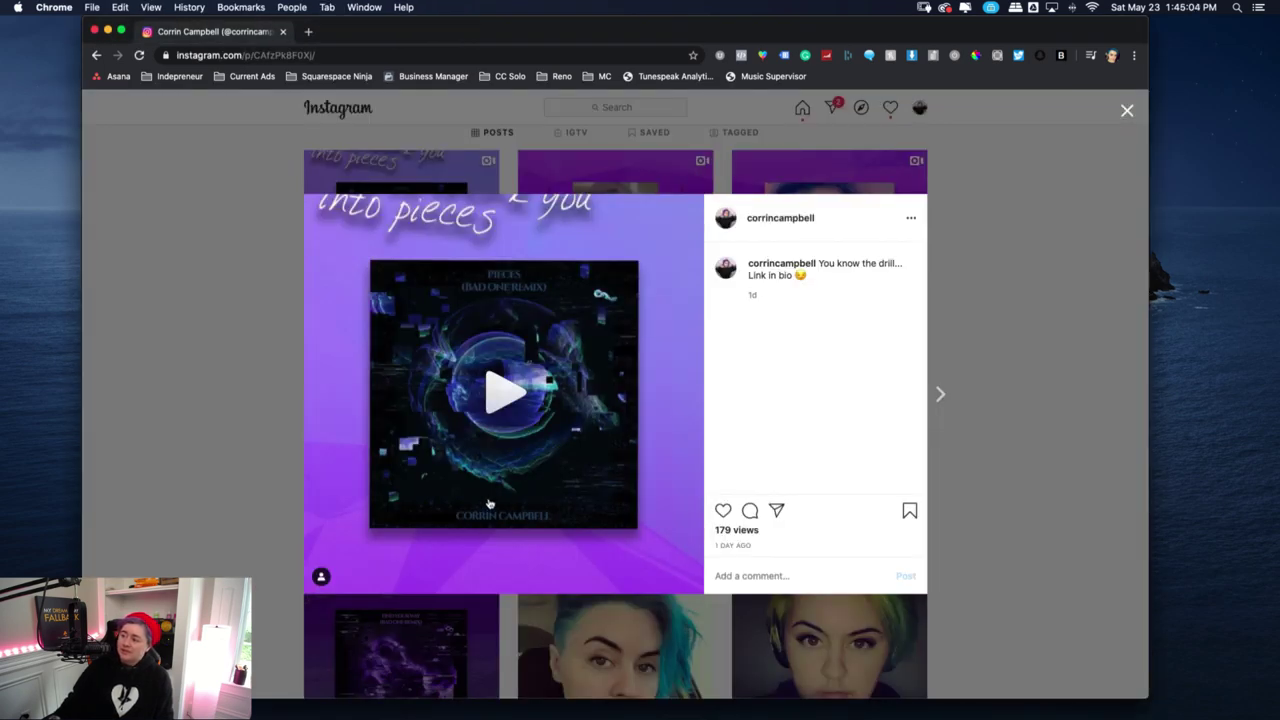
{"action": "left_click", "coordinate": [519, 406]}
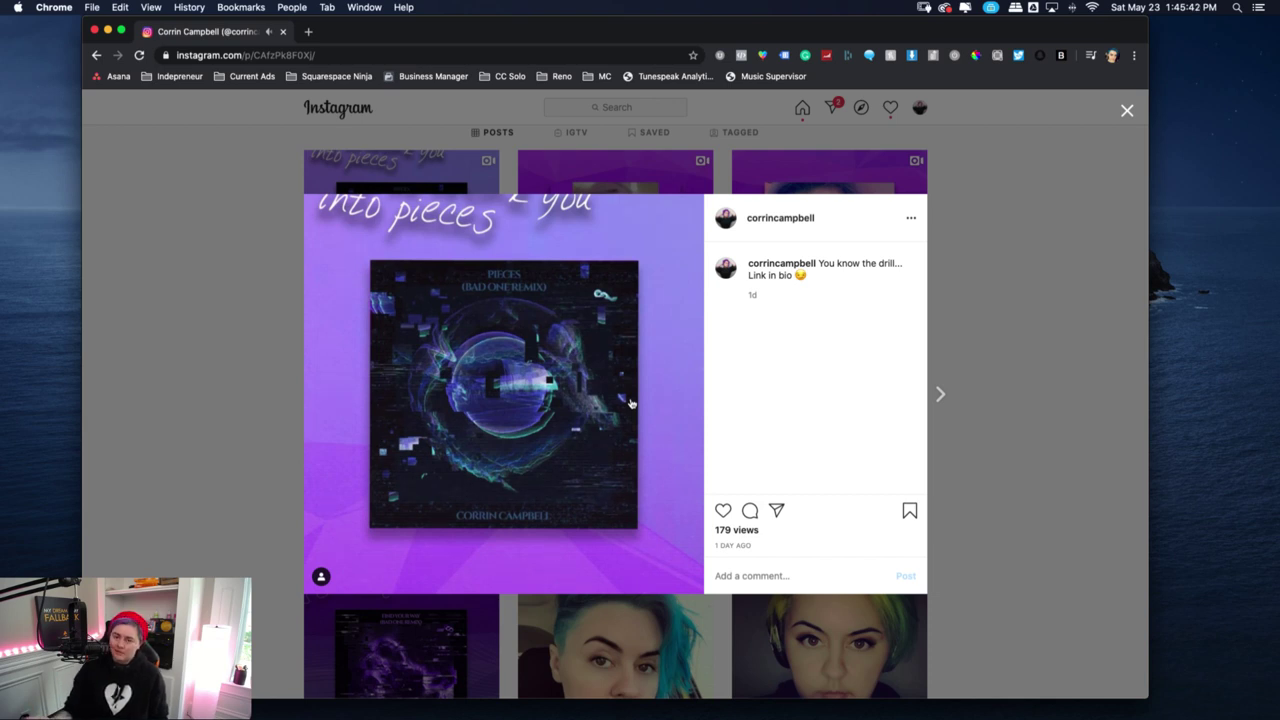
{"action": "left_click", "coordinate": [1127, 111]}
Open the "Find Your Way" credits post from the Instagram grid, reveal its tagged accounts, and close the post
{"action": "scroll", "coordinate": [511, 398], "scroll_direction": "up", "scroll_amount": 1}
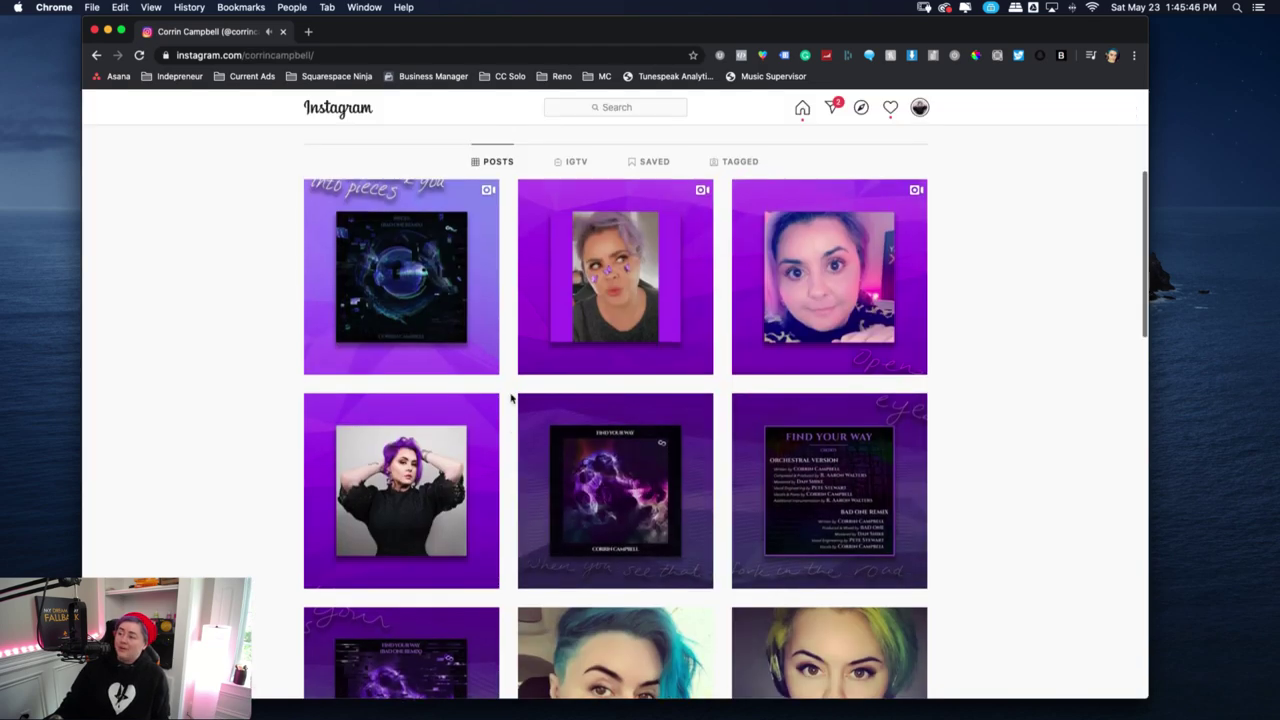
{"action": "scroll", "coordinate": [511, 398], "scroll_direction": "up", "scroll_amount": 2}
{"action": "scroll", "coordinate": [440, 380], "scroll_direction": "down", "scroll_amount": 2}
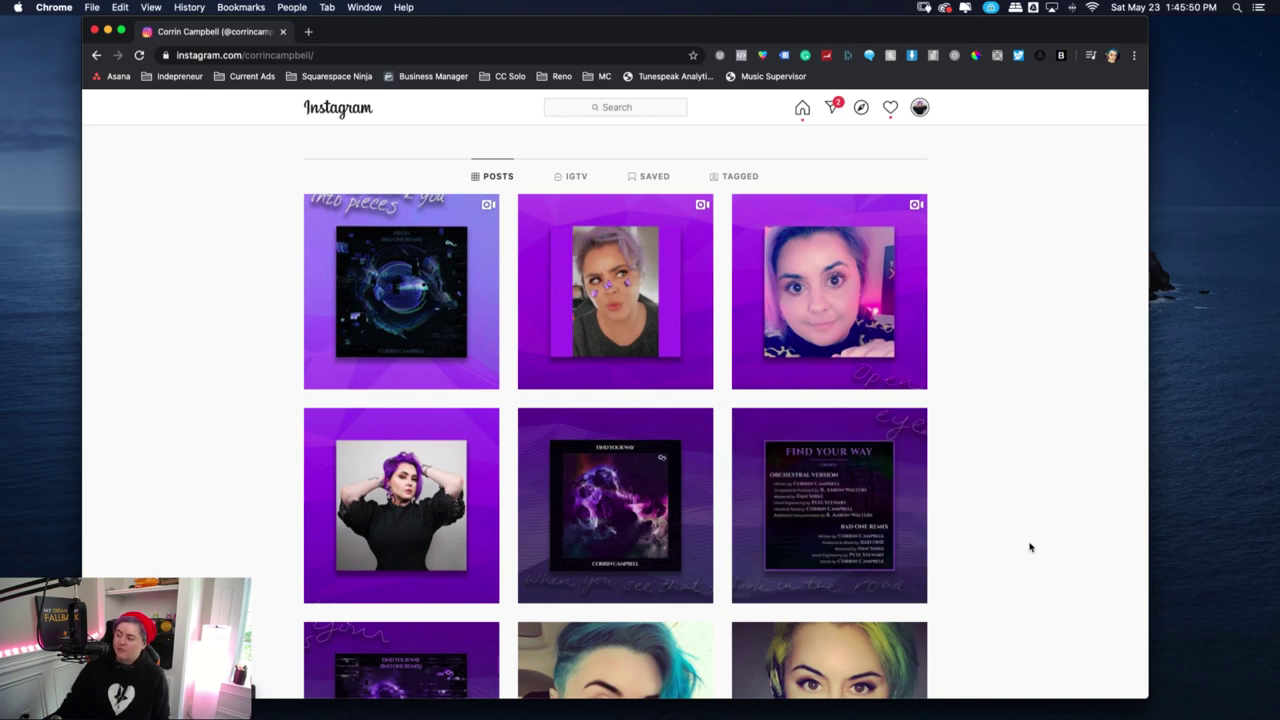
{"action": "left_click", "coordinate": [842, 553]}
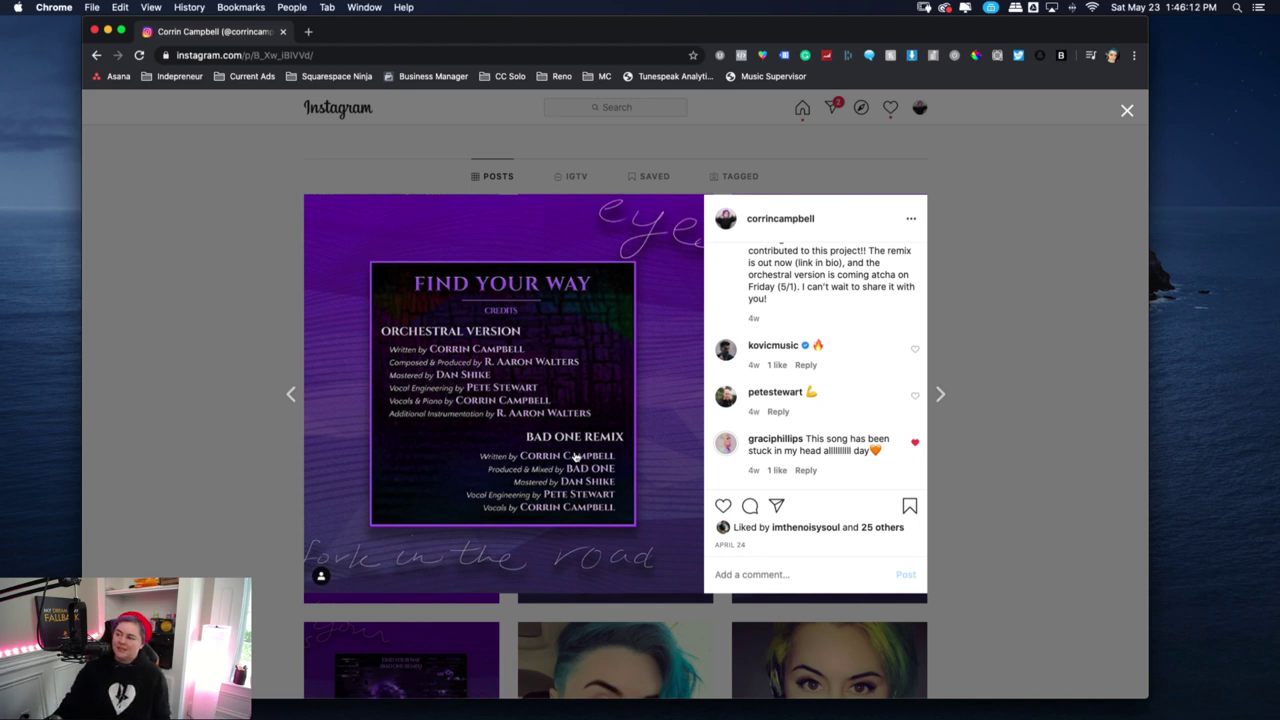
{"action": "left_click", "coordinate": [391, 472]}
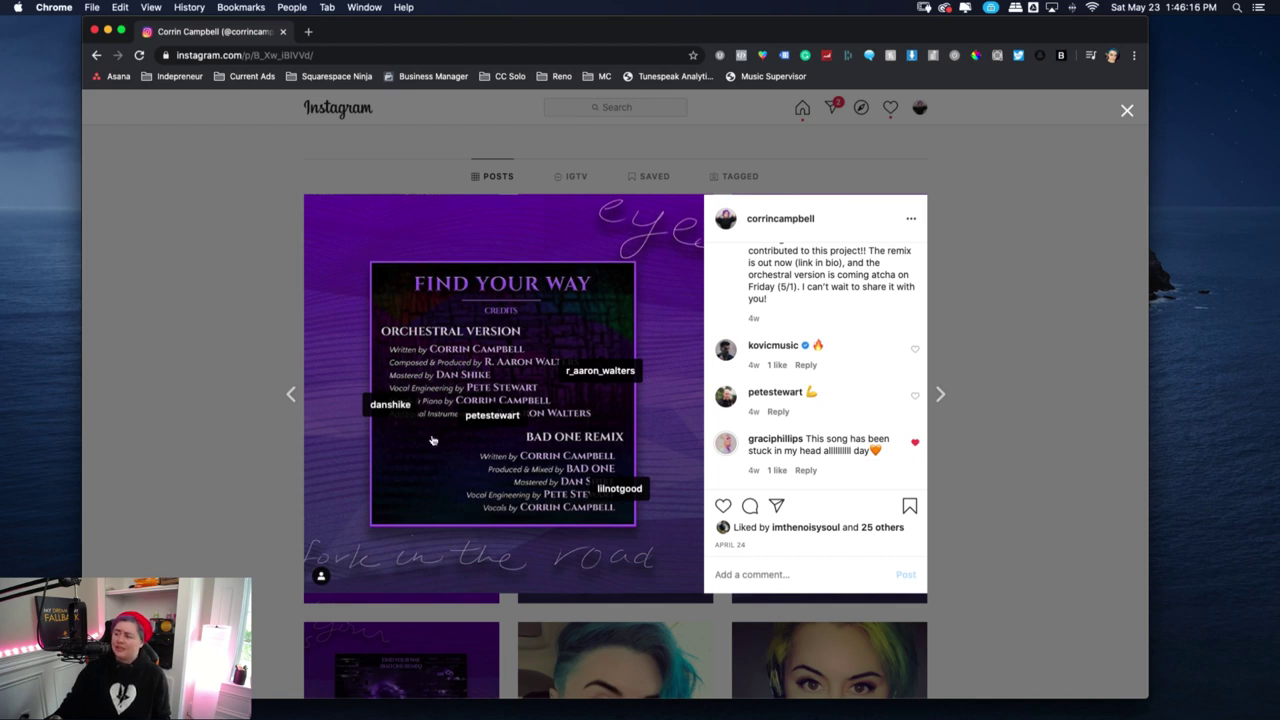
{"action": "left_click", "coordinate": [656, 413]}
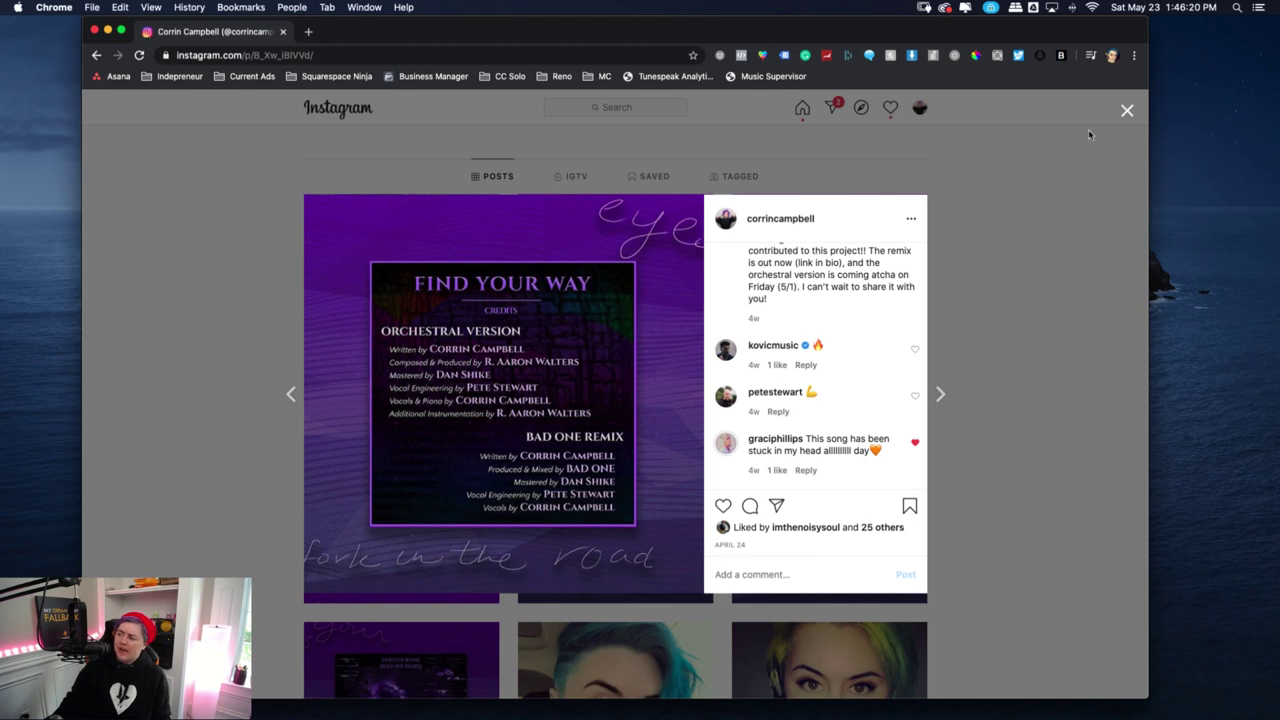
{"action": "left_click", "coordinate": [1126, 111]}
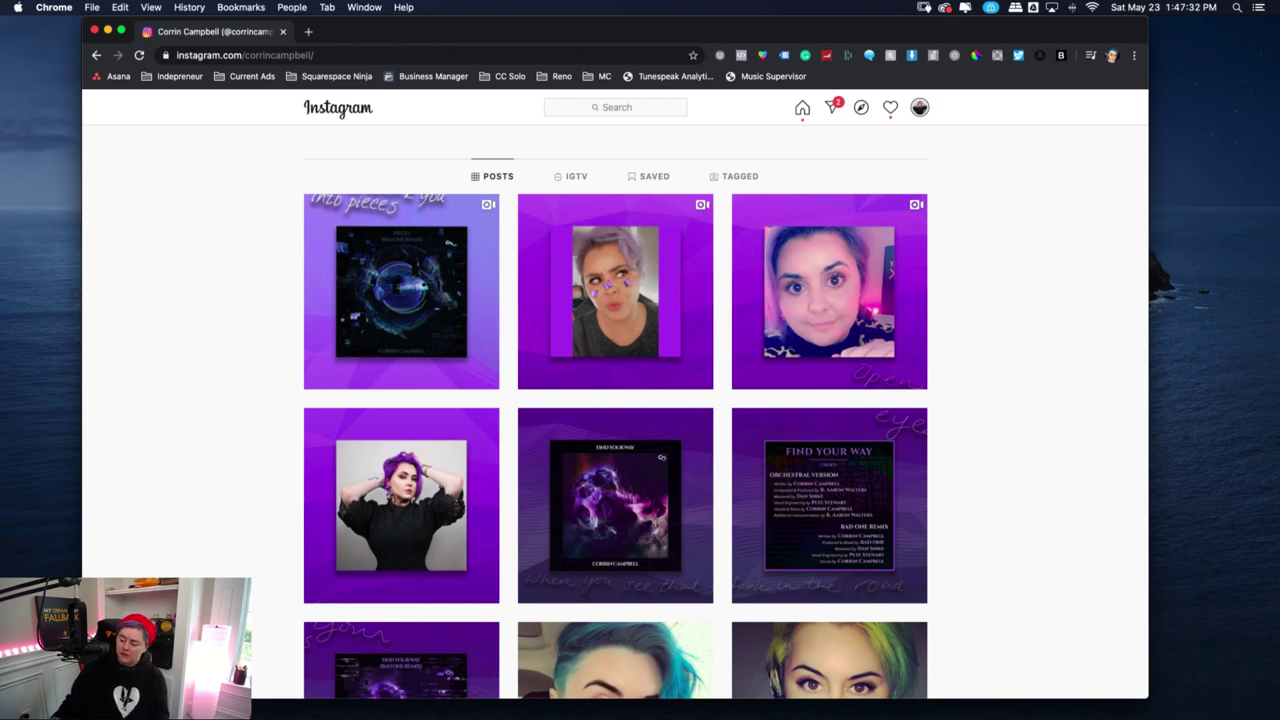
Switch to Photoshop and save the Promo1.psdc document
{"action": "key", "text": "super+Tab"}
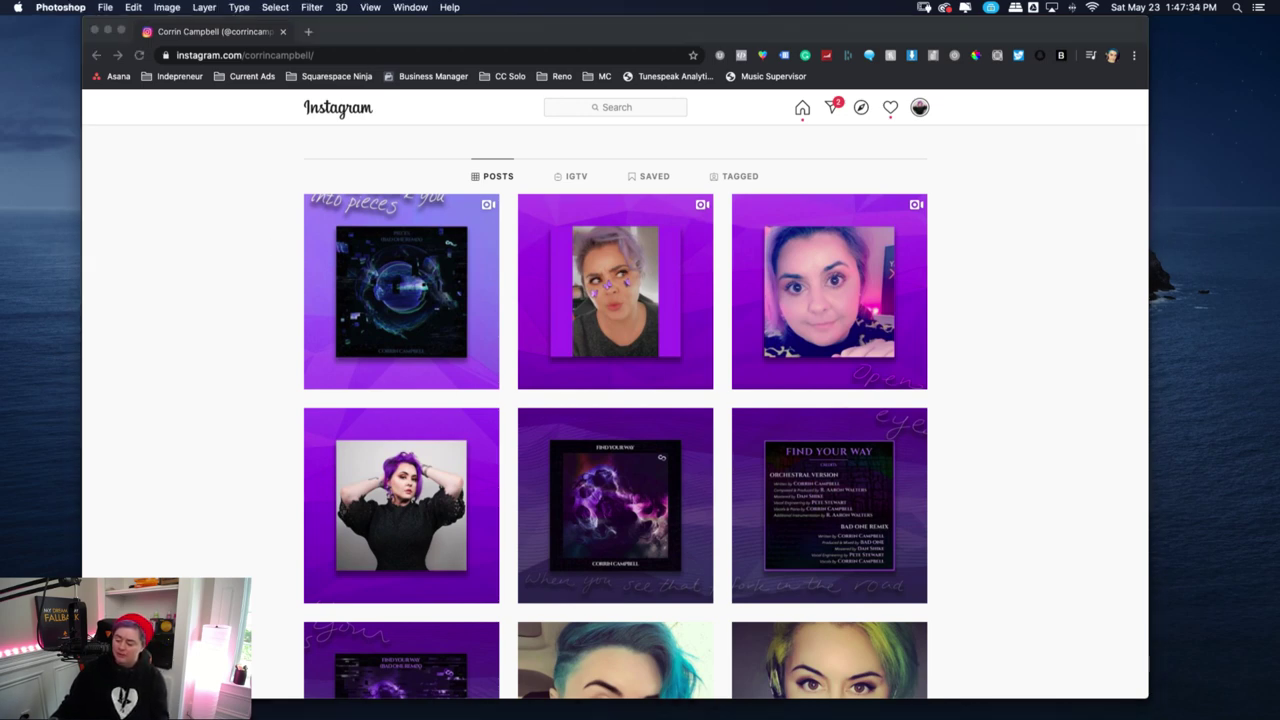
{"action": "key", "text": "super+s"}
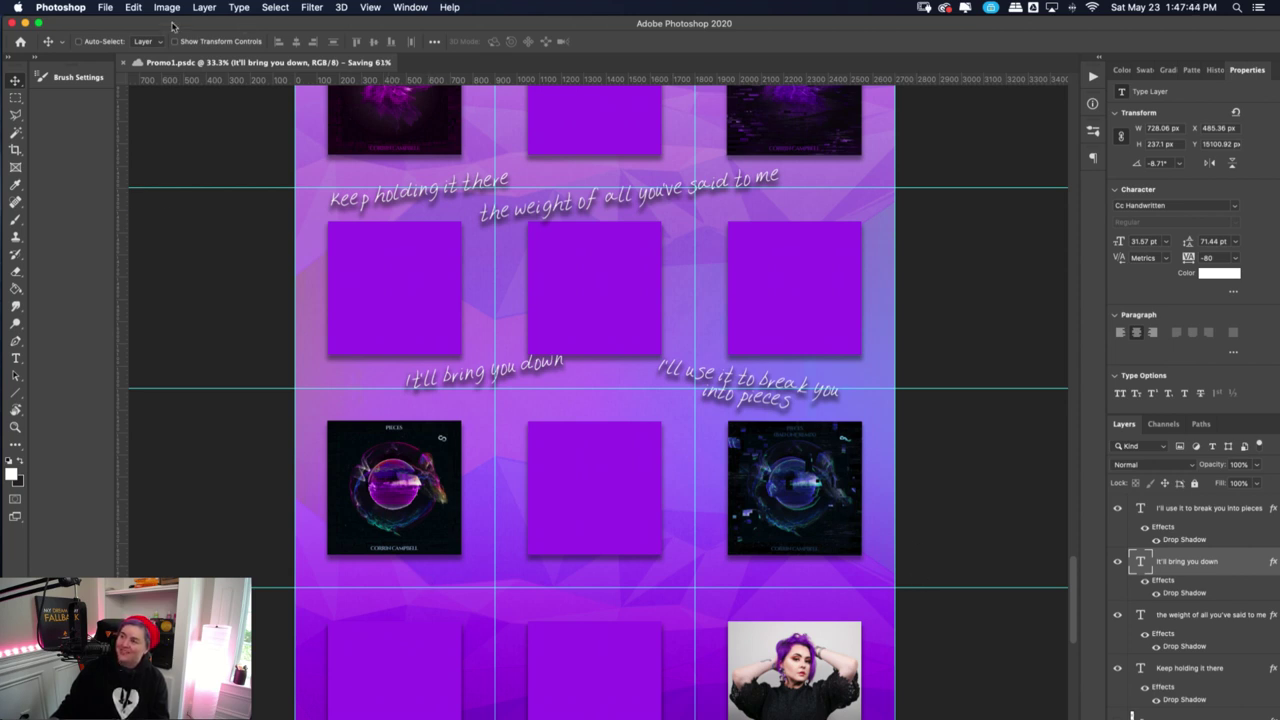
Switch to Premiere Pro and open the recent project 2.PCS.RMX.prproj
{"action": "key", "text": "super+Tab"}
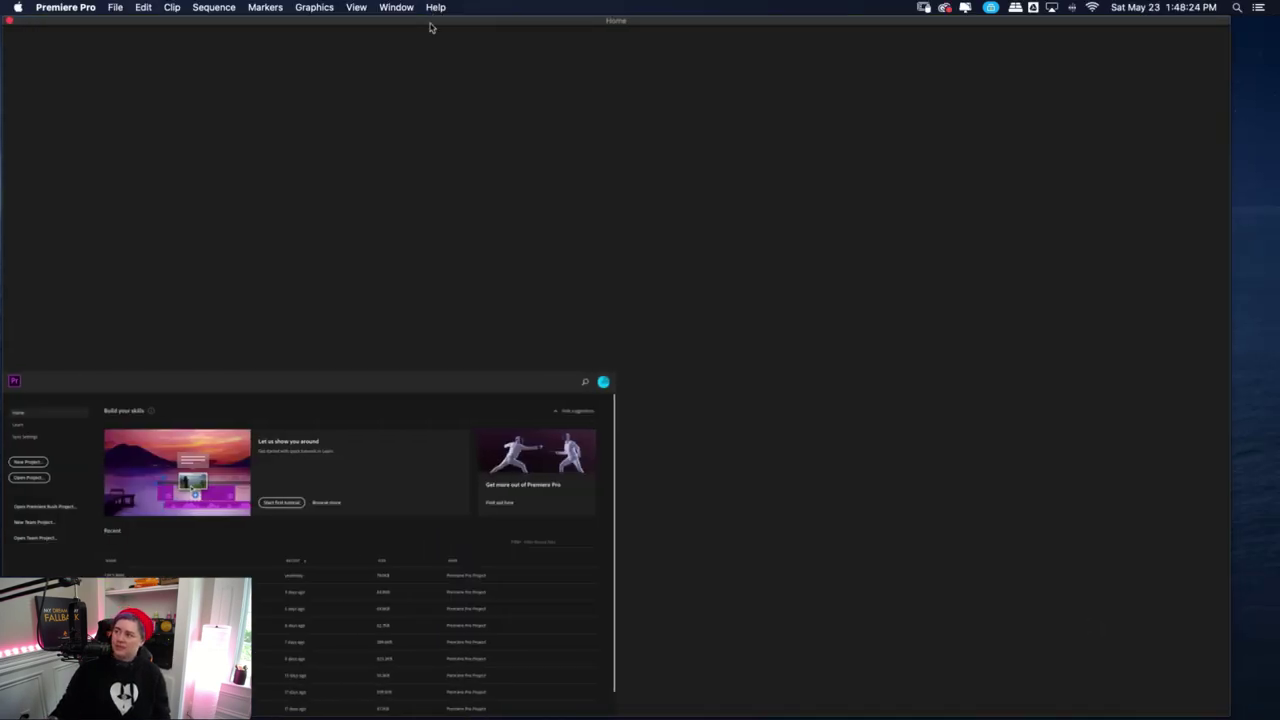
{"action": "left_click_drag", "start_coordinate": [443, 20], "coordinate": [506, 18]}
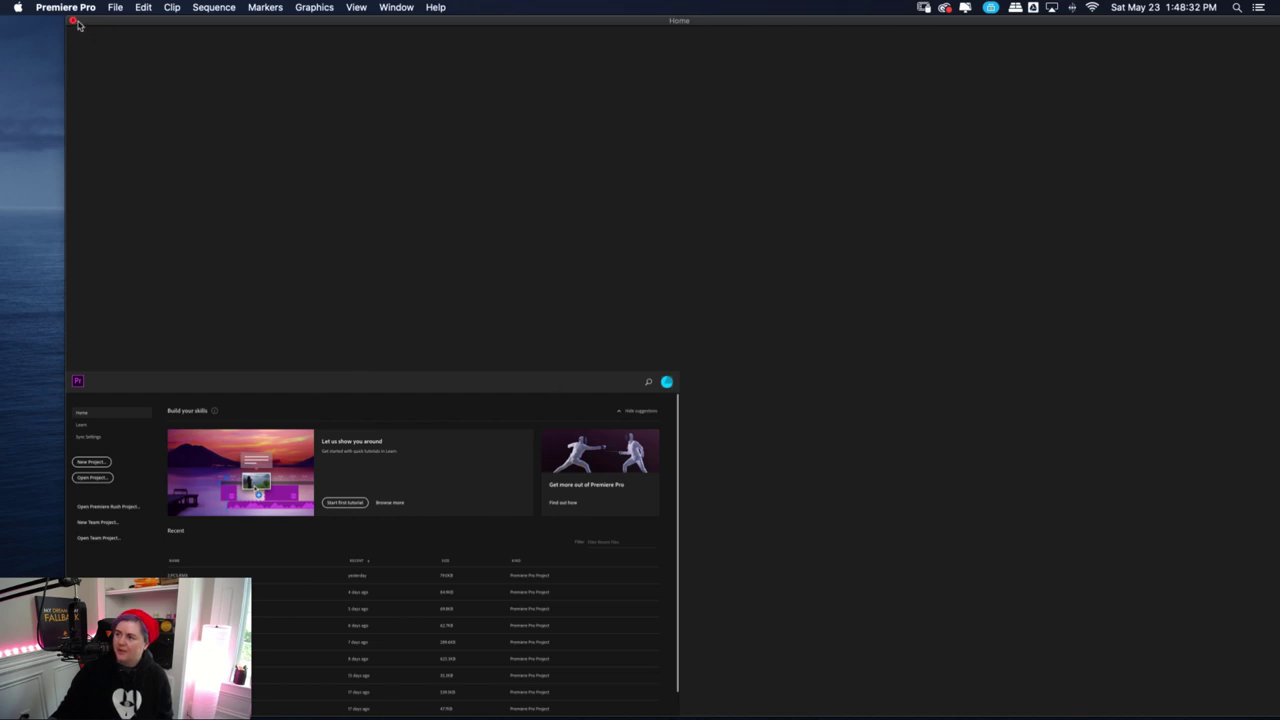
{"action": "left_click", "coordinate": [115, 7]}
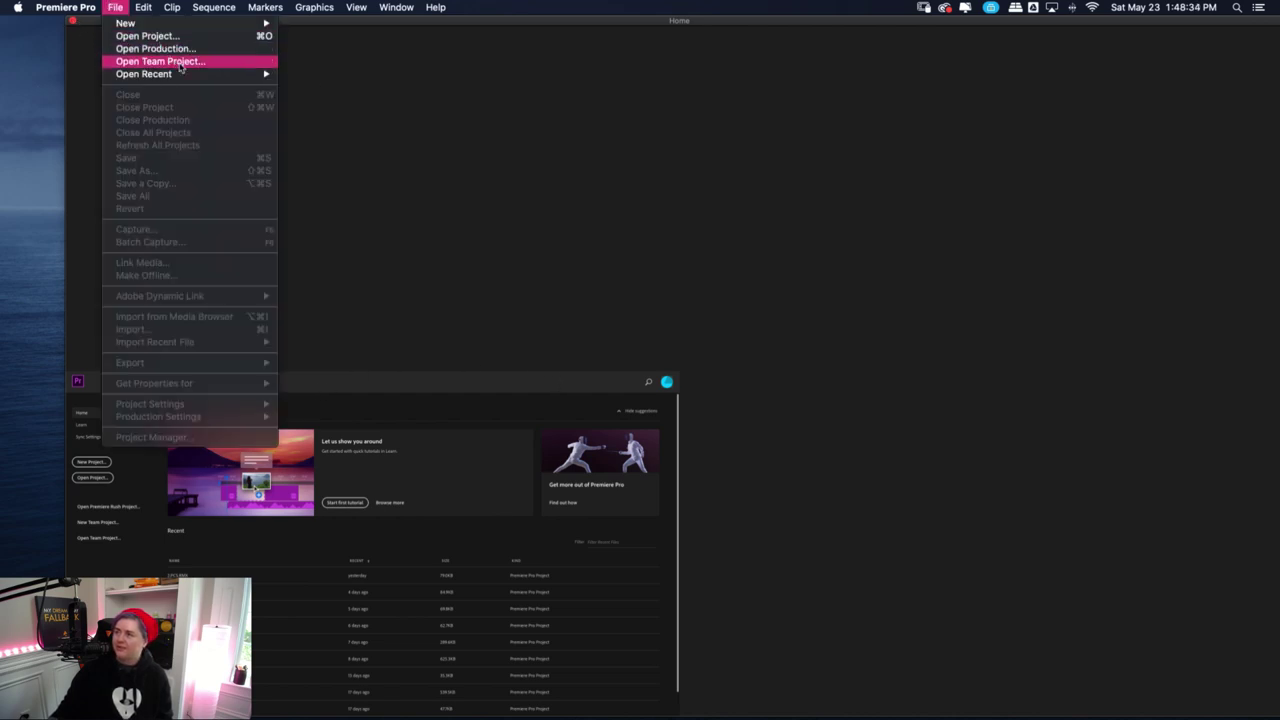
{"action": "mouse_move", "coordinate": [180, 75]}
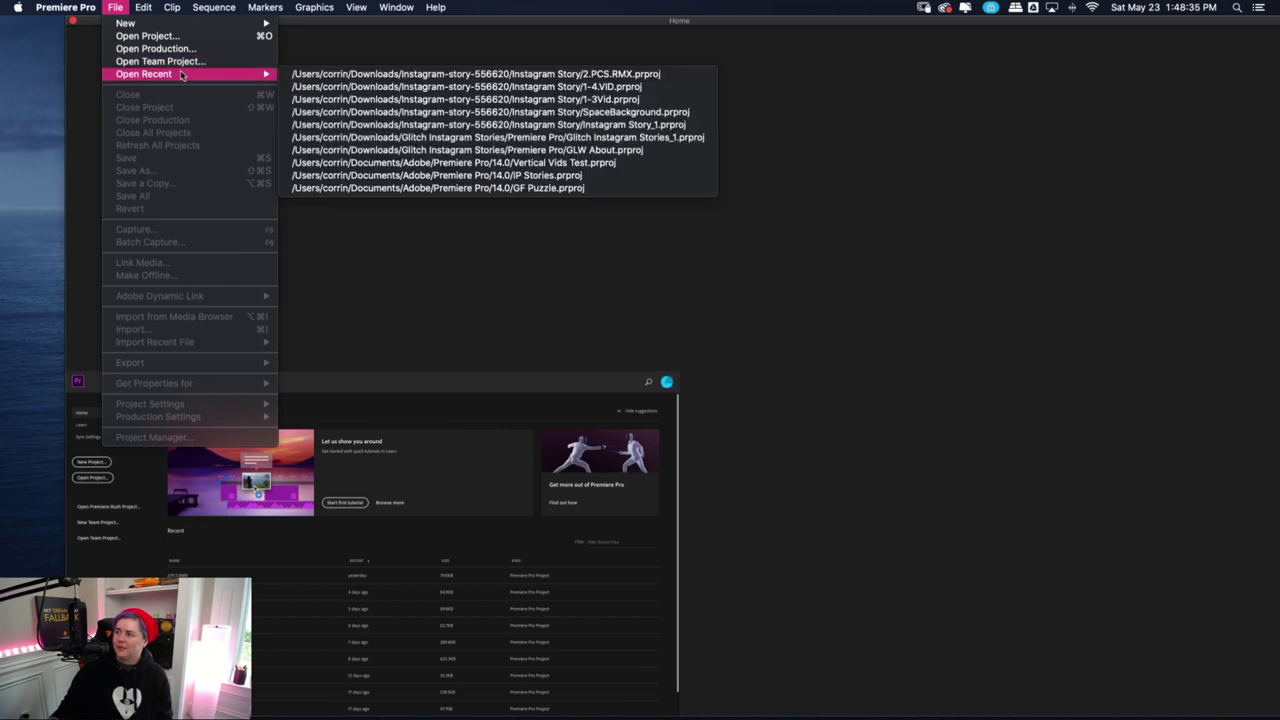
{"action": "left_click", "coordinate": [351, 75]}
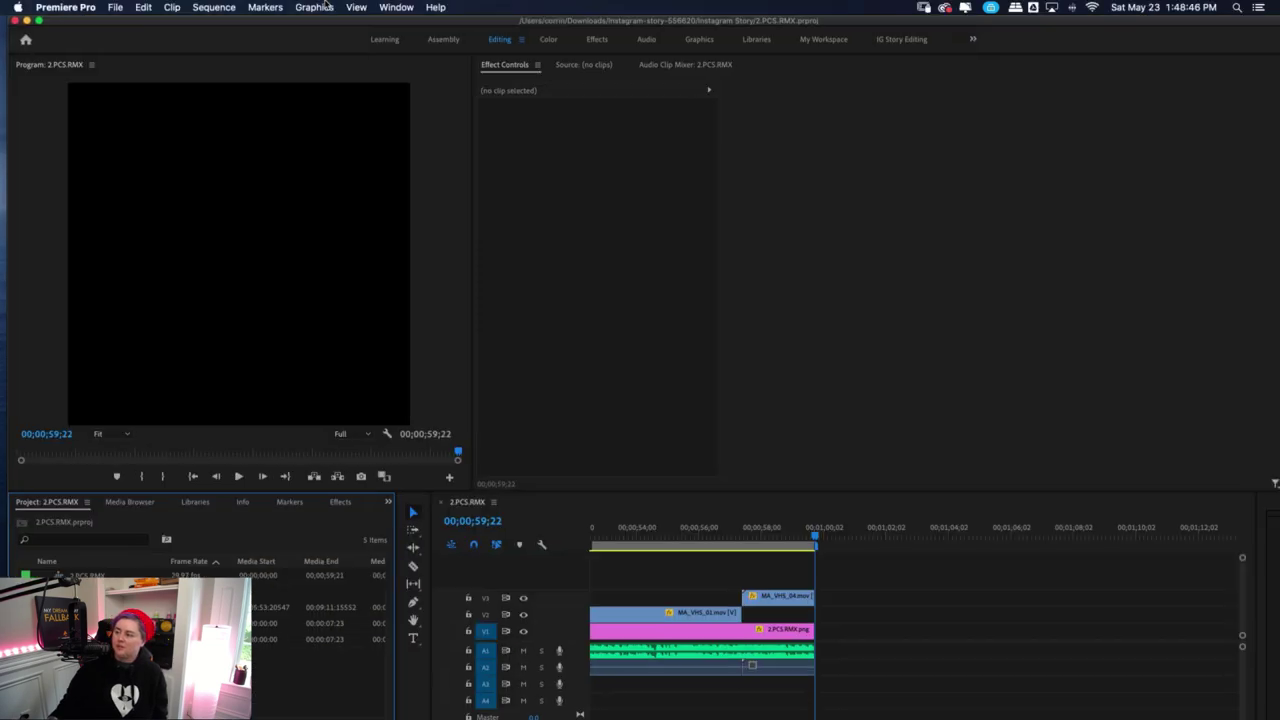
Select the first MA_VHS_04.mov clip on track V3 and scrub through its first two seconds to examine the opacity fade-in
{"action": "scroll", "coordinate": [660, 612], "scroll_direction": "up", "scroll_amount": 15}
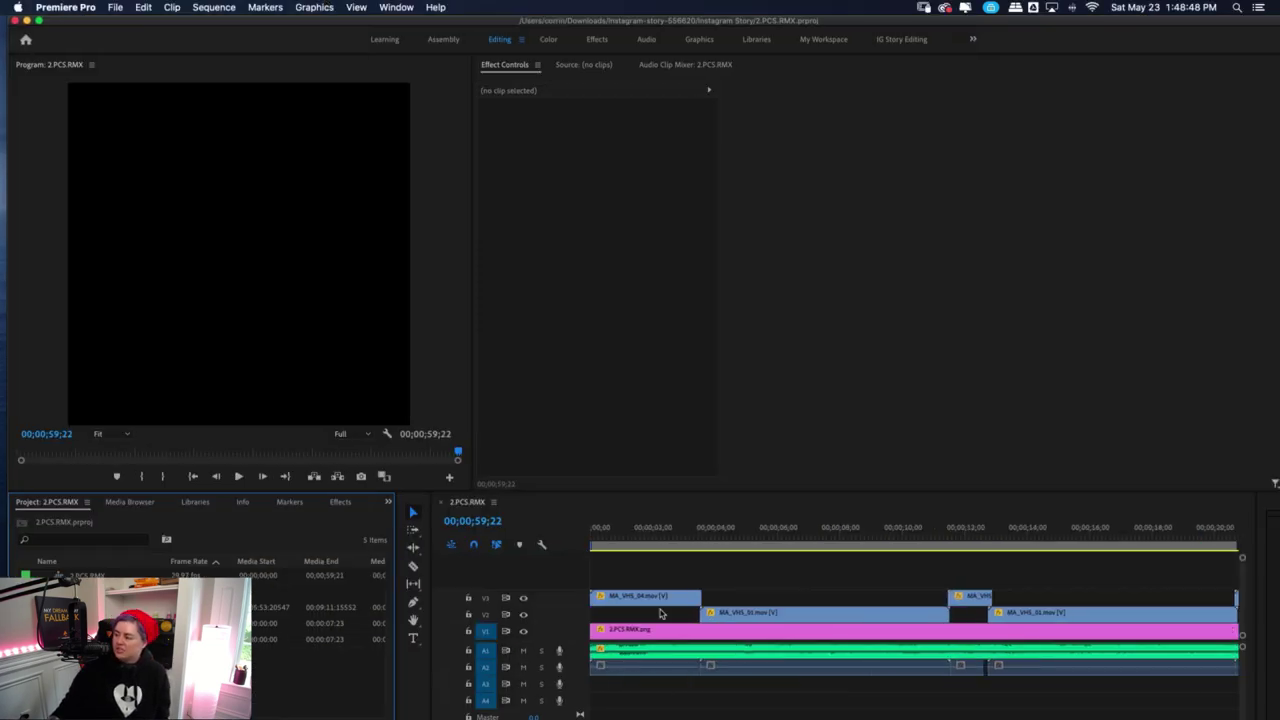
{"action": "left_click", "coordinate": [633, 597]}
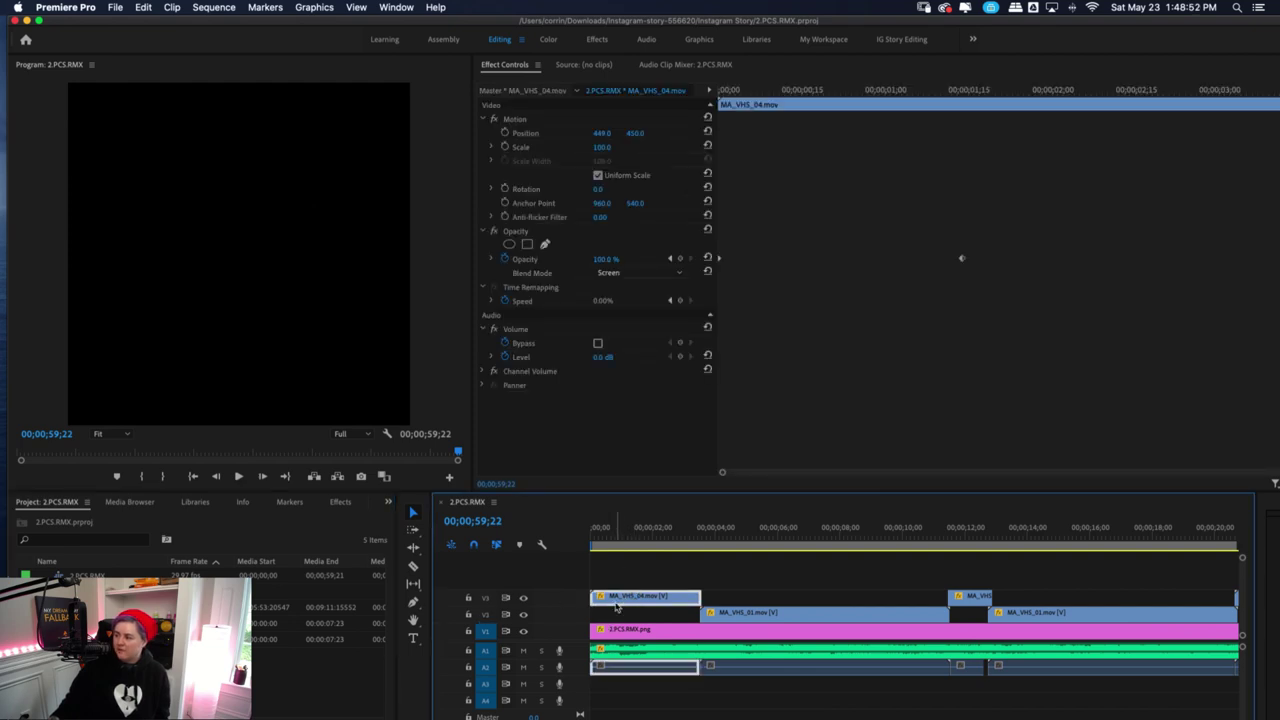
{"action": "left_click", "coordinate": [597, 542]}
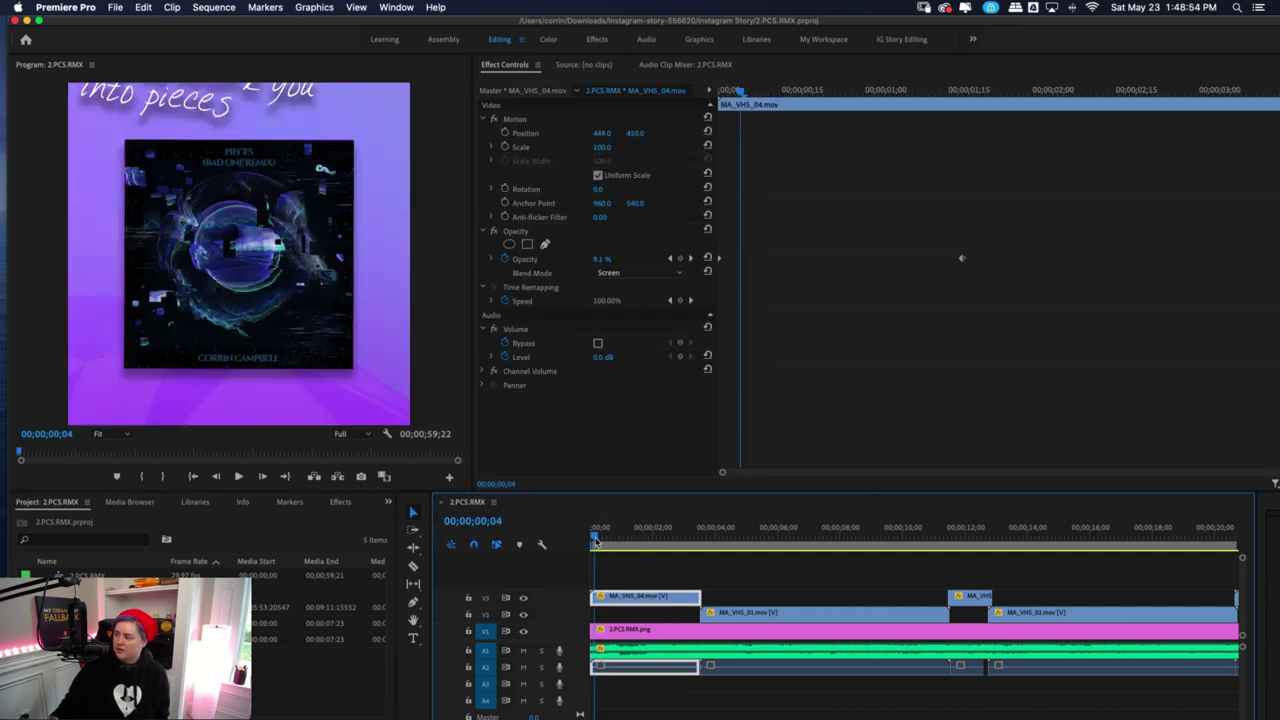
{"action": "mouse_move", "coordinate": [595, 541]}
{"action": "left_mouse_down"}
{"action": "mouse_move", "coordinate": [652, 541]}
{"action": "mouse_move", "coordinate": [616, 541]}
{"action": "left_mouse_up"}
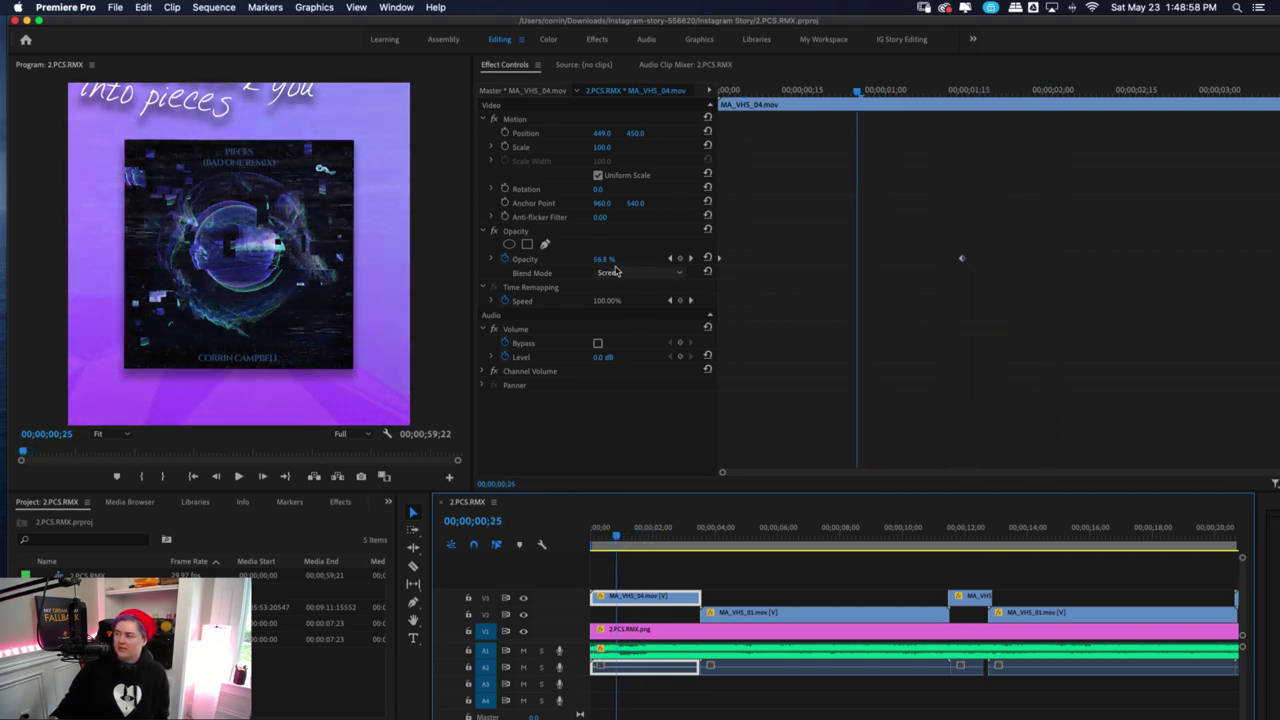
{"action": "left_click", "coordinate": [631, 539]}
{"action": "mouse_move", "coordinate": [631, 539]}
{"action": "left_mouse_down"}
{"action": "mouse_move", "coordinate": [645, 541]}
{"action": "mouse_move", "coordinate": [617, 541]}
{"action": "mouse_move", "coordinate": [651, 541]}
{"action": "left_mouse_up"}
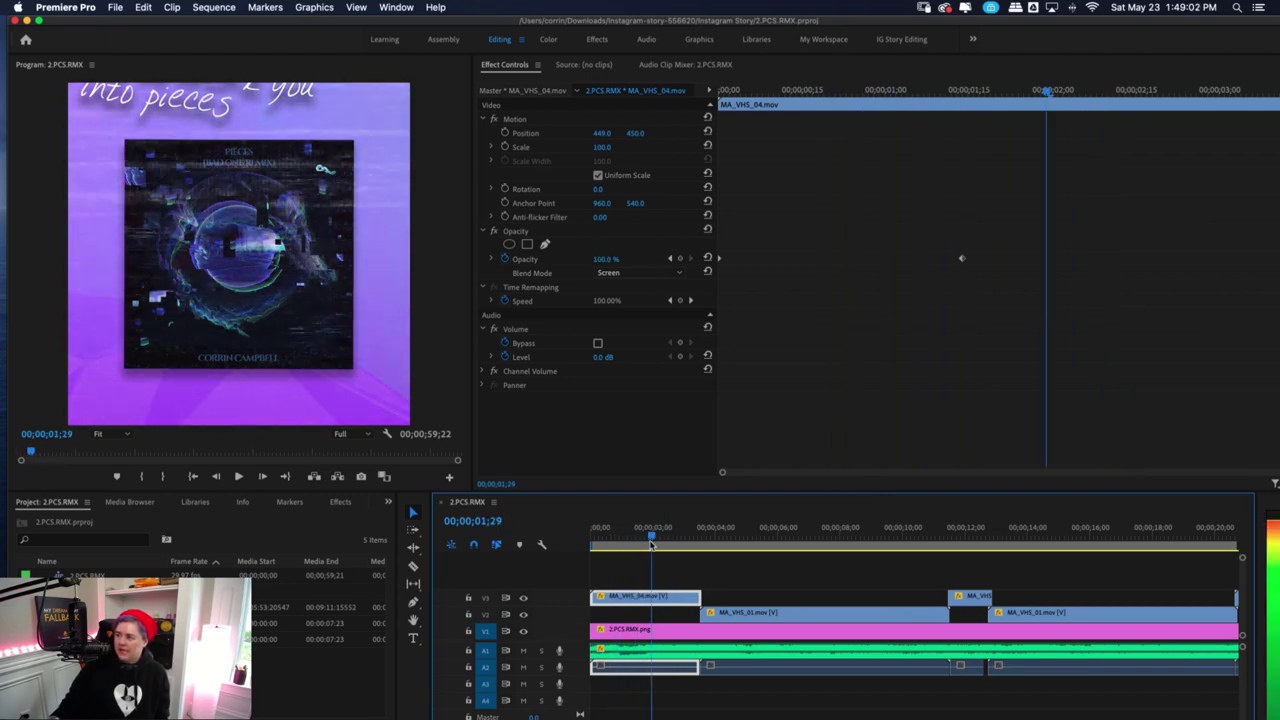
Hide the V1 artwork track to preview the VHS overlay on its own, and show the track again to compare the blended result
{"action": "left_click", "coordinate": [523, 631]}
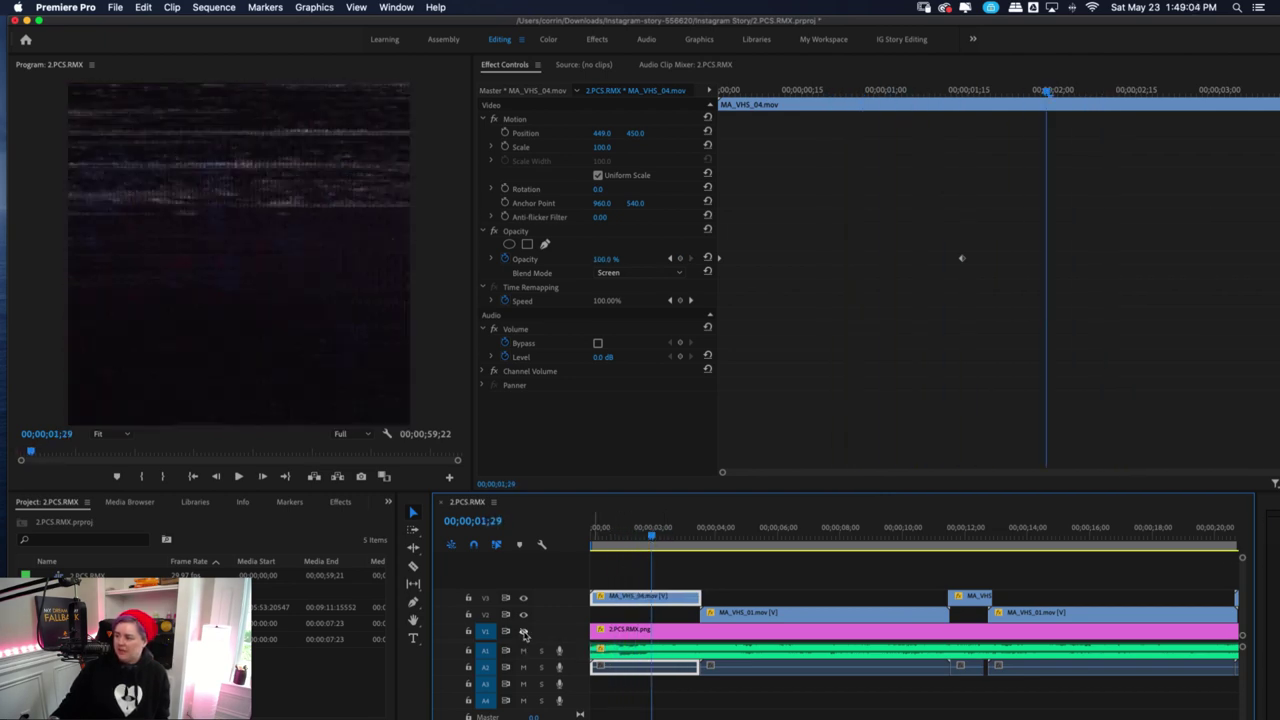
{"action": "mouse_move", "coordinate": [650, 538]}
{"action": "left_mouse_down"}
{"action": "mouse_move", "coordinate": [622, 538]}
{"action": "mouse_move", "coordinate": [819, 539]}
{"action": "mouse_move", "coordinate": [640, 541]}
{"action": "left_mouse_up"}
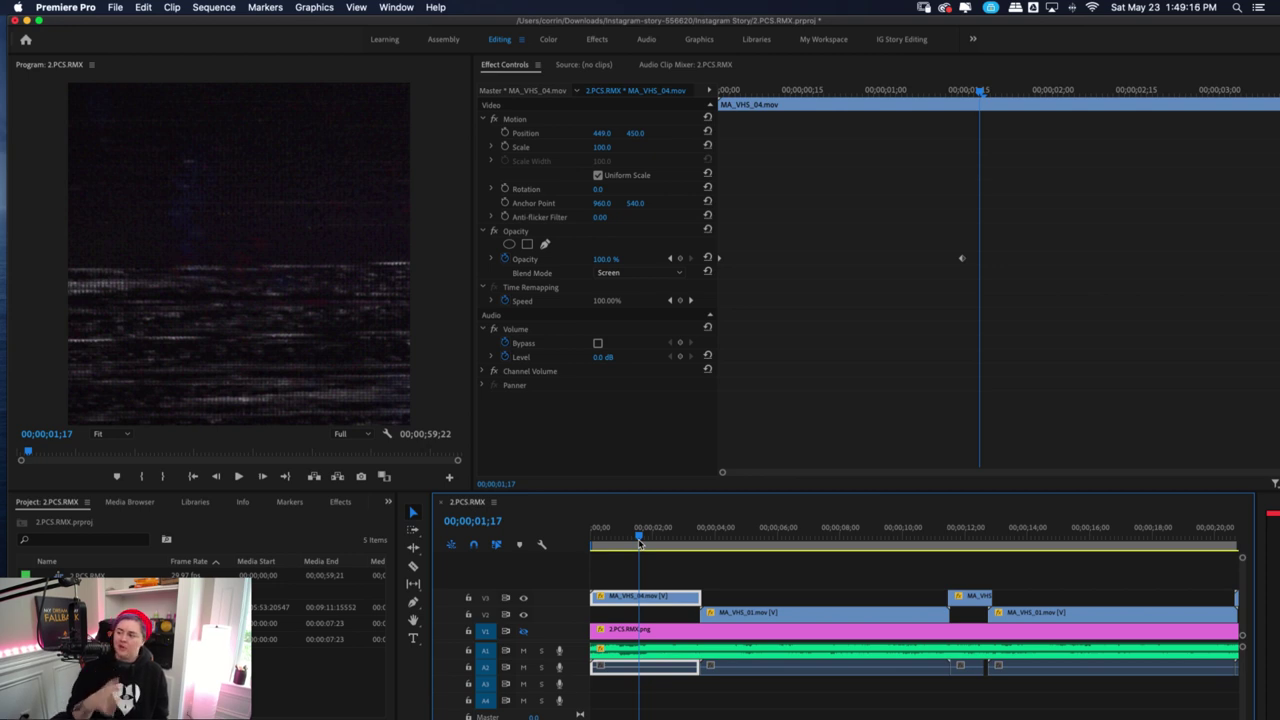
{"action": "left_click", "coordinate": [523, 631]}
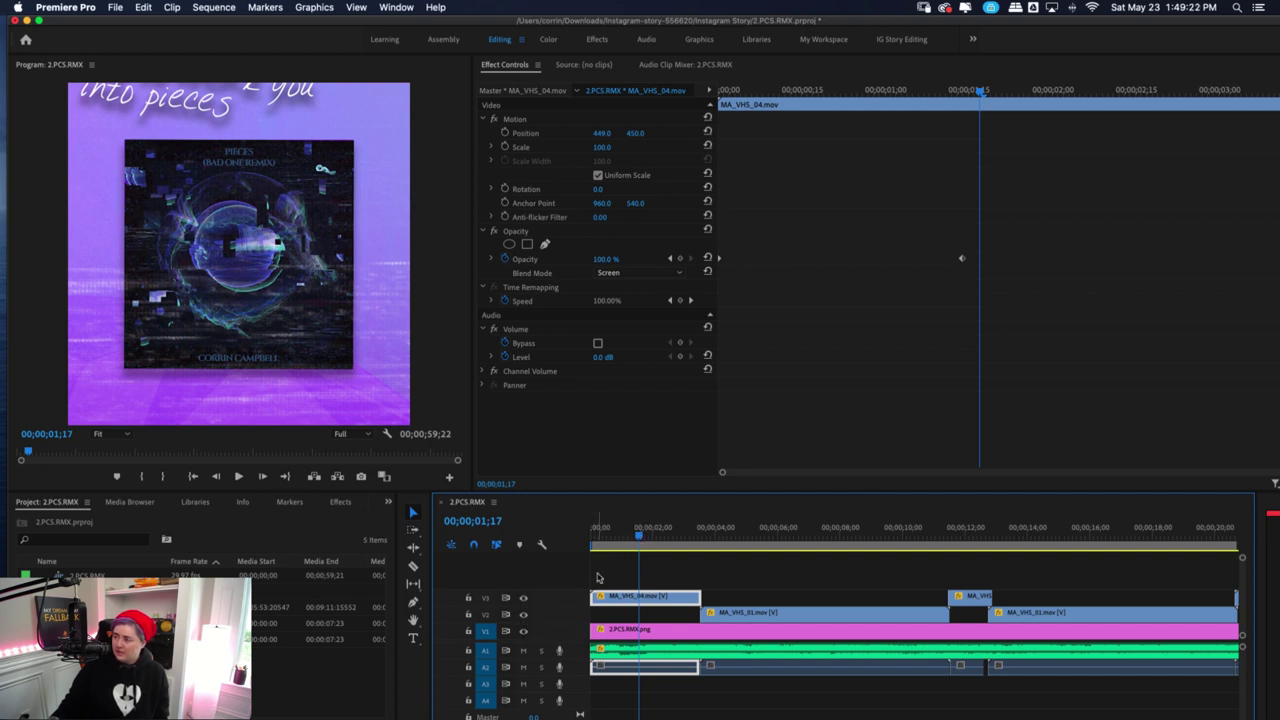
{"action": "mouse_move", "coordinate": [639, 537]}
{"action": "left_mouse_down"}
{"action": "mouse_move", "coordinate": [601, 537]}
{"action": "mouse_move", "coordinate": [716, 537]}
{"action": "mouse_move", "coordinate": [646, 537]}
{"action": "left_mouse_up"}
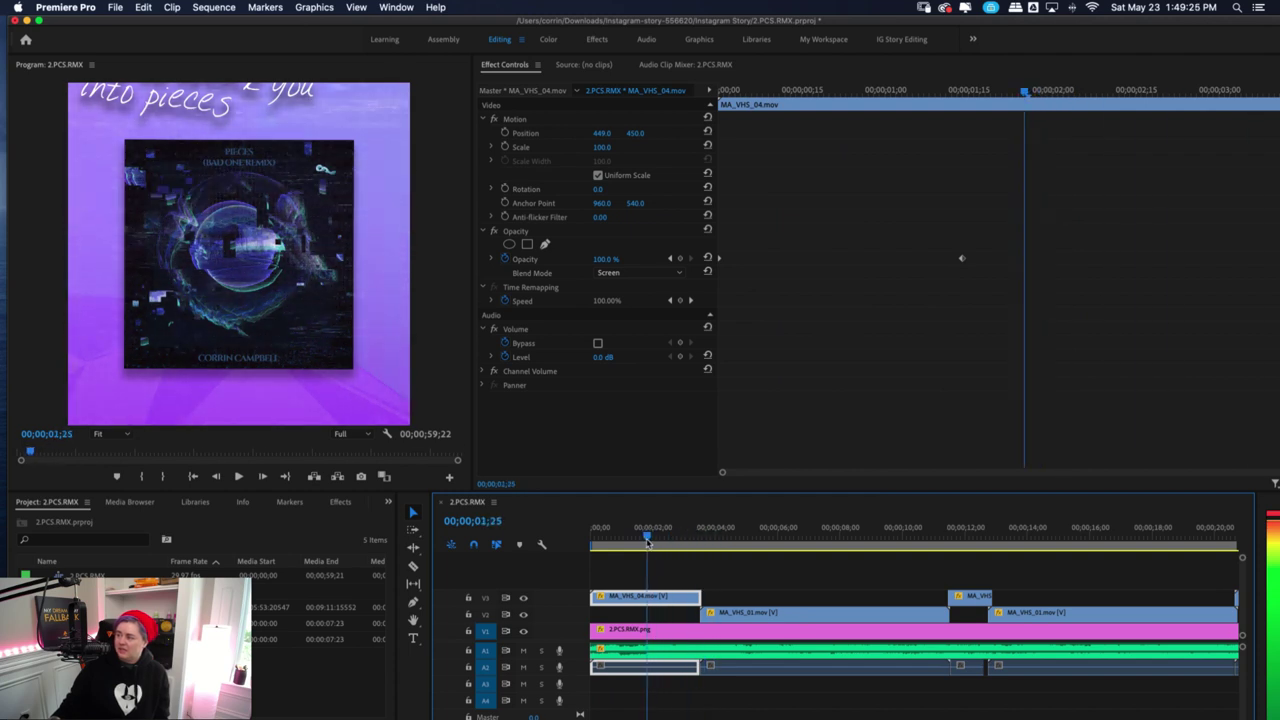
Preview the artwork with overlay tracks V2 and V3 hidden, return to the sequence start, and select the 03 Pieces.wav audio clip
{"action": "left_click", "coordinate": [523, 614]}
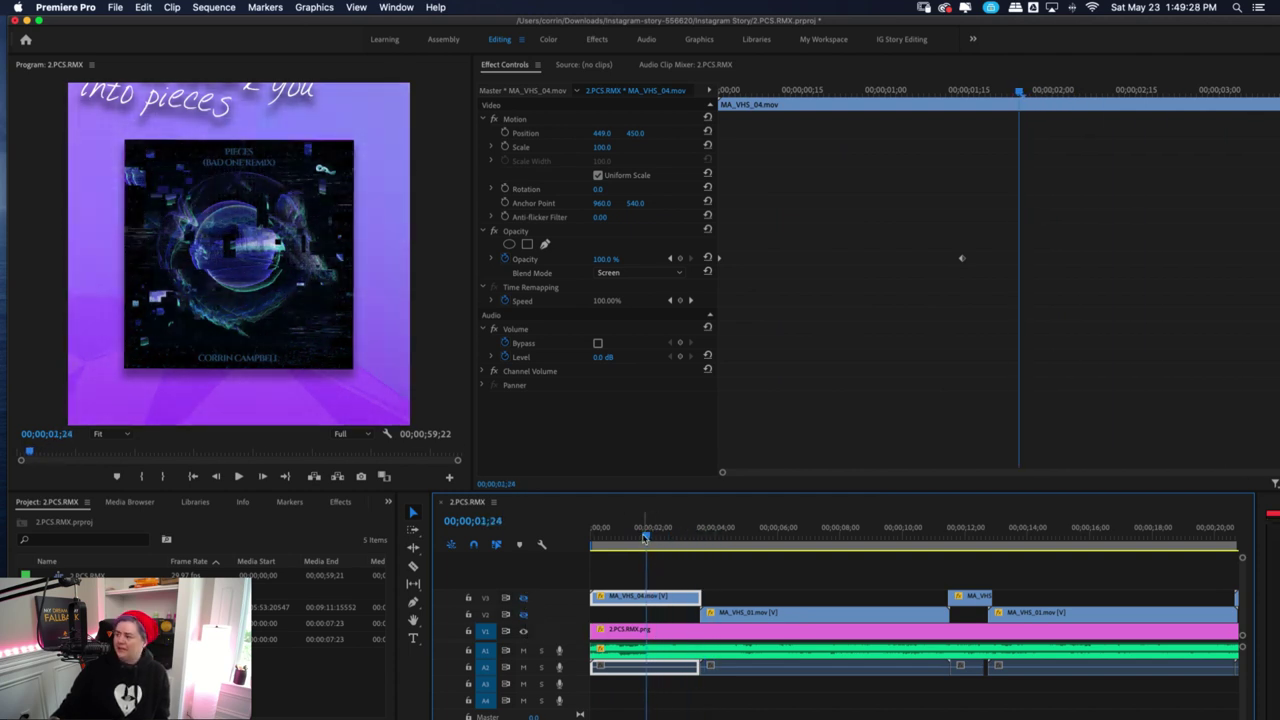
{"action": "left_click_drag", "start_coordinate": [646, 541], "coordinate": [584, 545]}
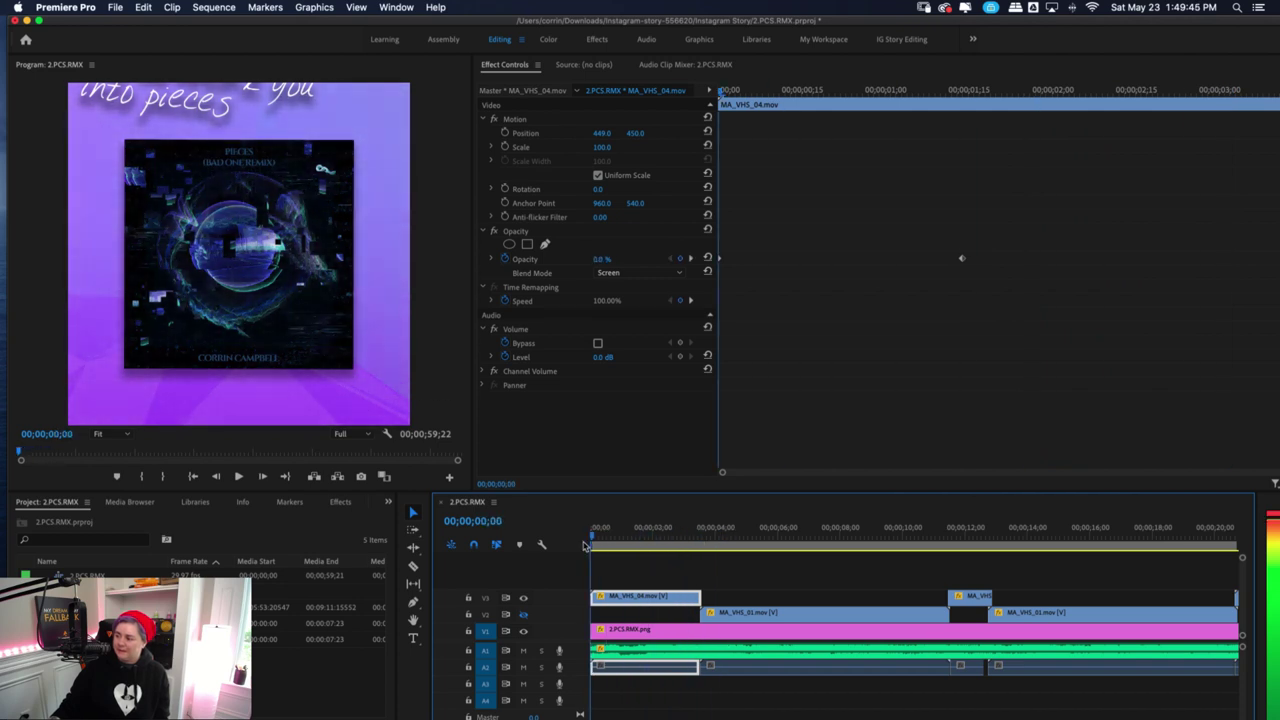
{"action": "left_click", "coordinate": [664, 657]}
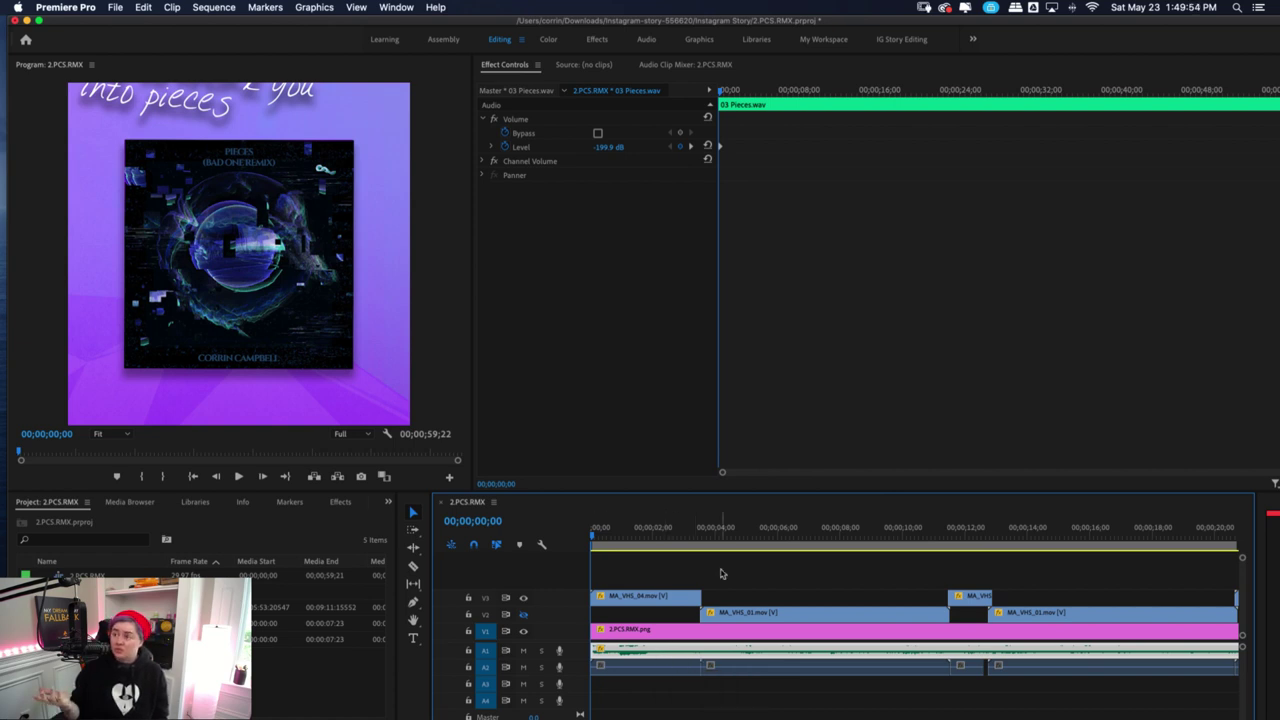
Open the recent project 1-4.VID.prproj and scrub through its sequence from the start to about 45 seconds
{"action": "left_click", "coordinate": [113, 7]}
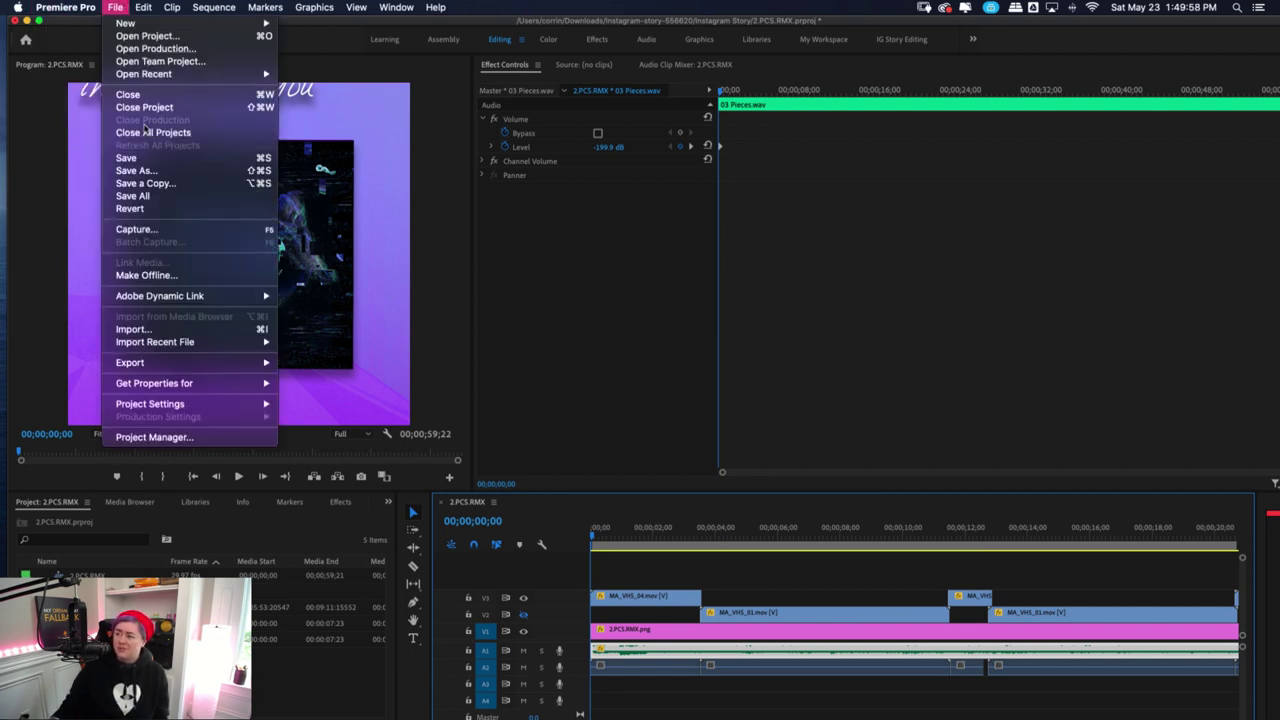
{"action": "mouse_move", "coordinate": [143, 75]}
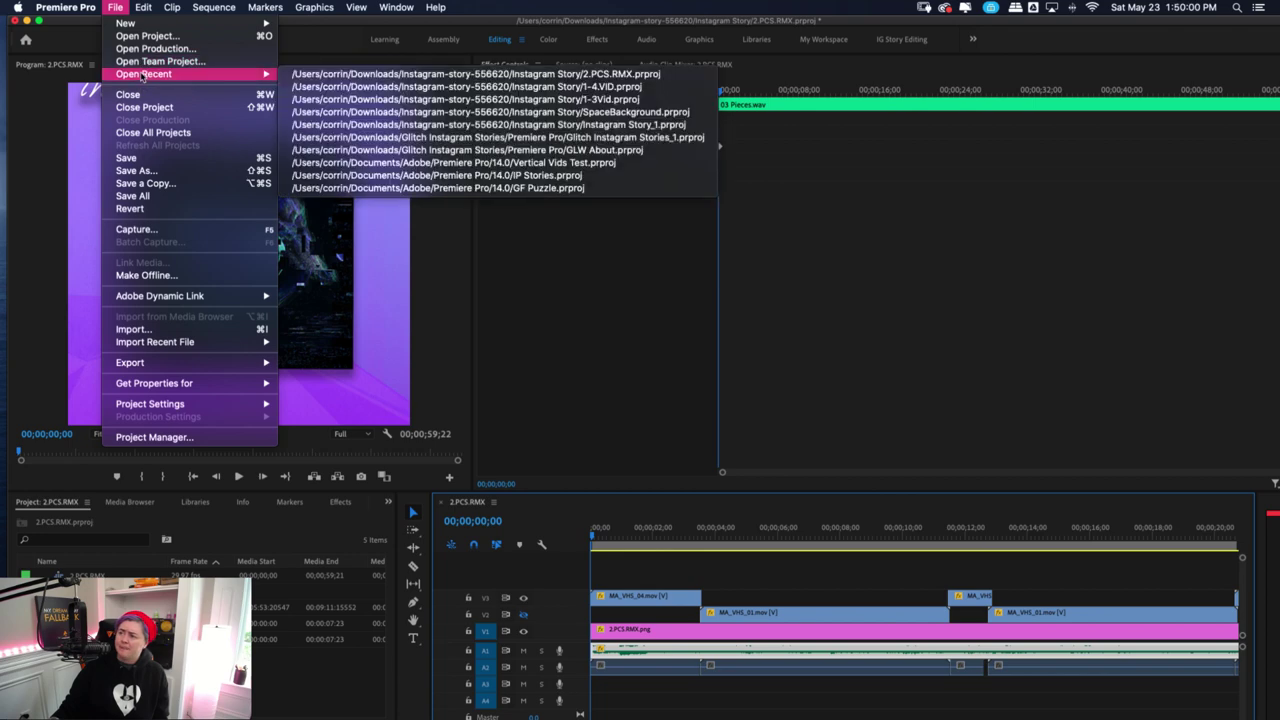
{"action": "left_click", "coordinate": [538, 90]}
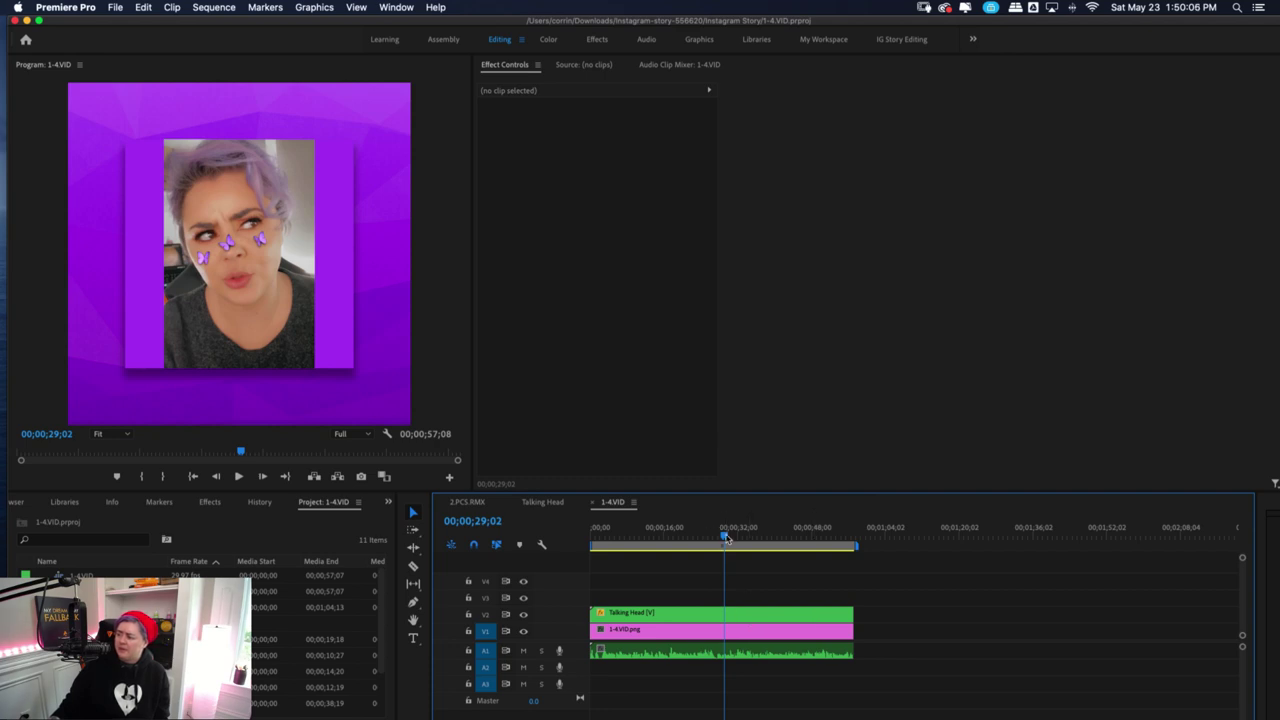
{"action": "left_click_drag", "start_coordinate": [726, 535], "coordinate": [575, 541]}
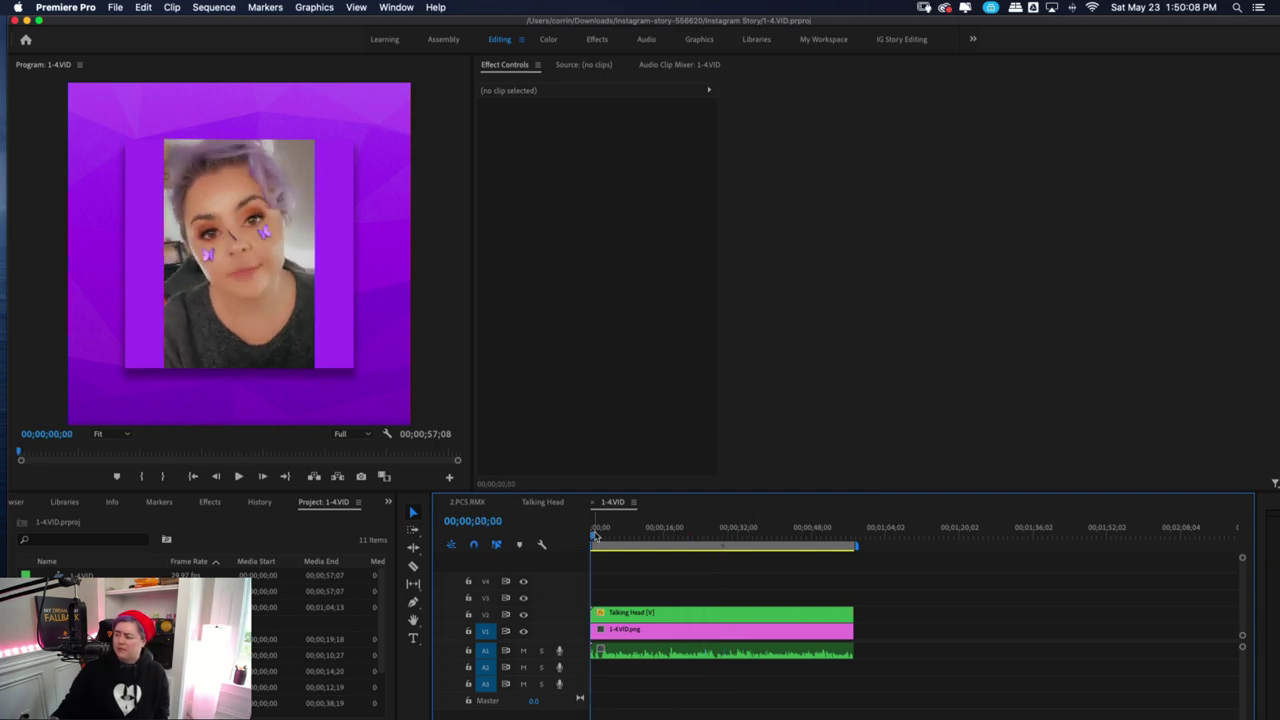
{"action": "left_click_drag", "start_coordinate": [595, 538], "coordinate": [801, 550]}
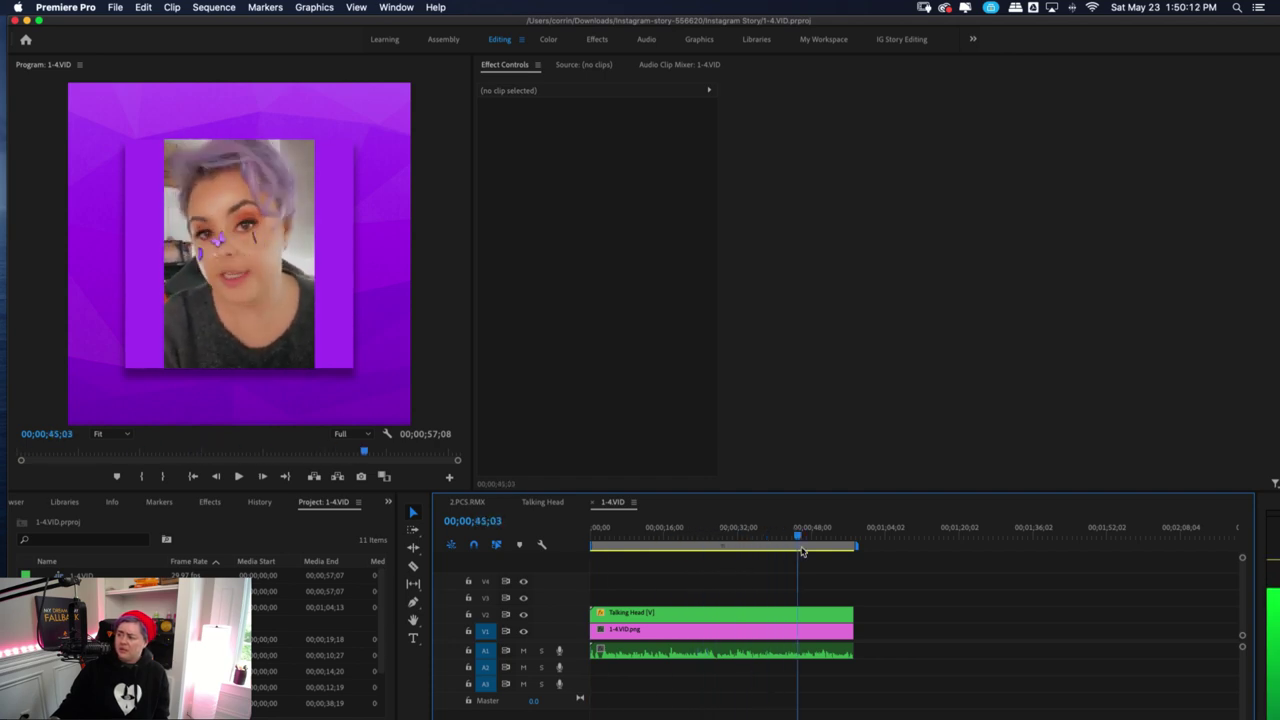
Select the Talking Head clip on track V2, show its opacity mask outline, and scrub to about 50 seconds to examine the framing
{"action": "left_click", "coordinate": [664, 613]}
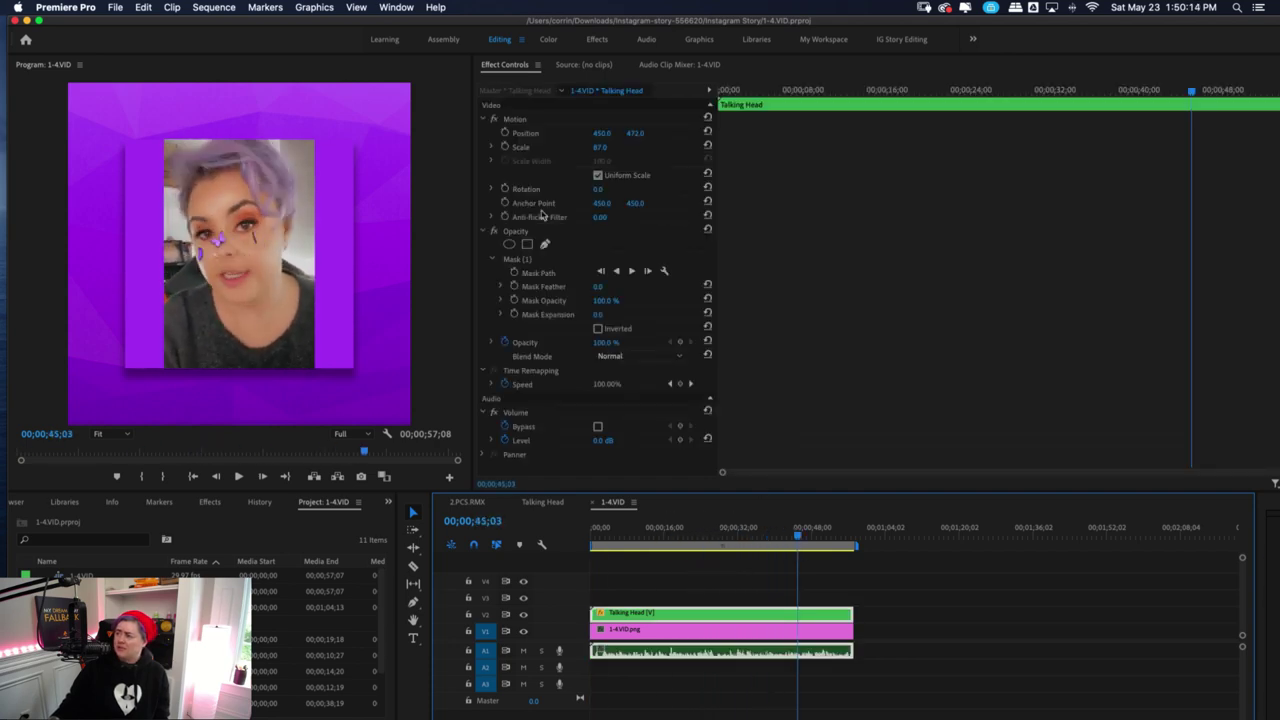
{"action": "left_click", "coordinate": [557, 262]}
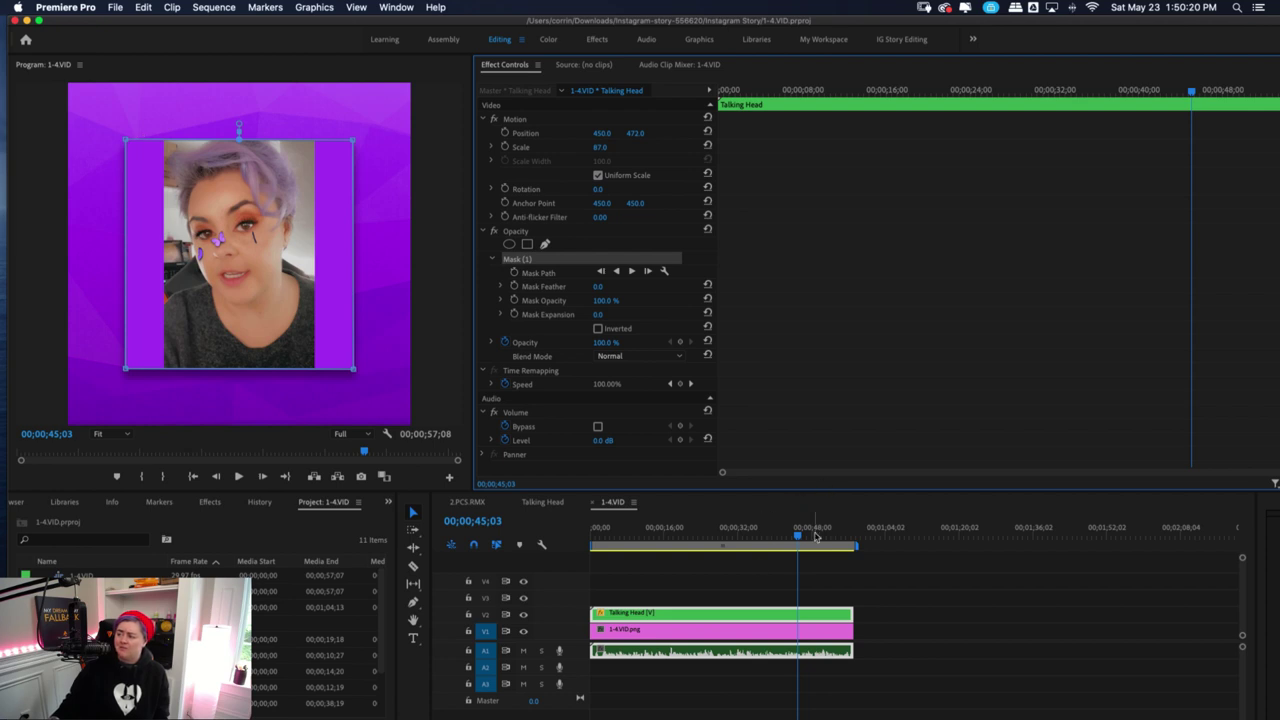
{"action": "left_click_drag", "start_coordinate": [806, 530], "coordinate": [828, 562]}
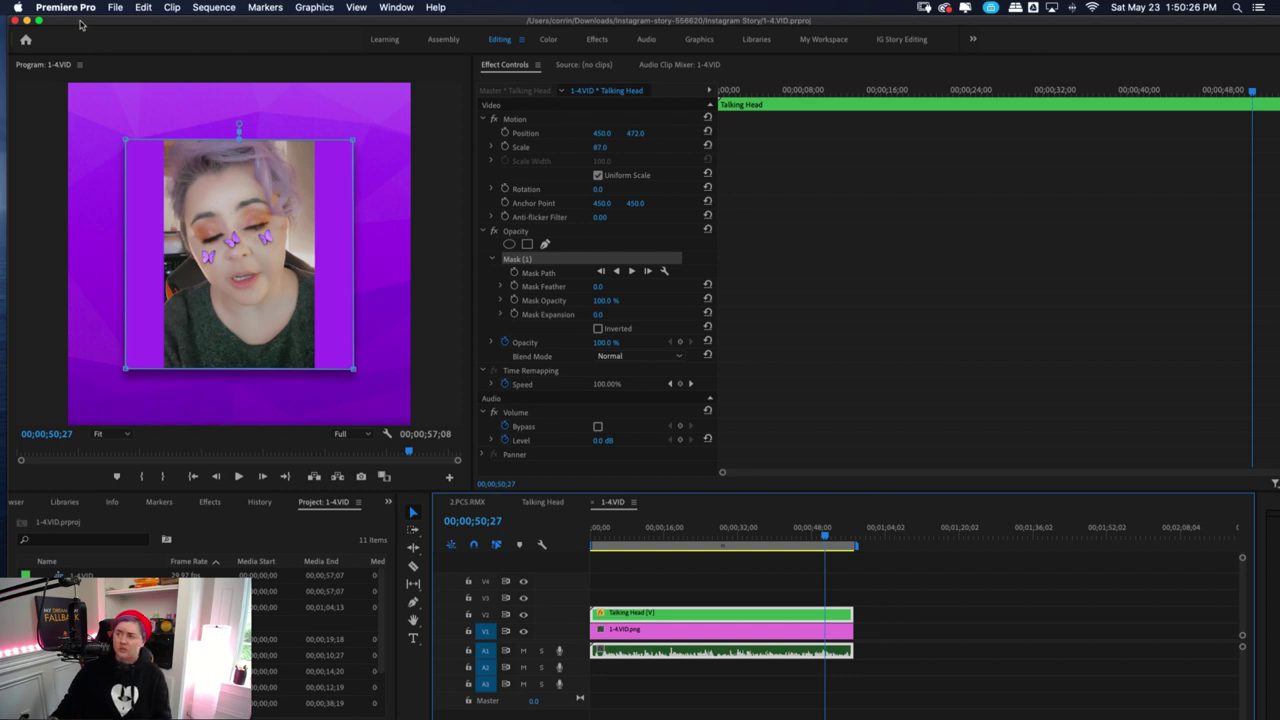
{"action": "key", "text": "cmd+q"}
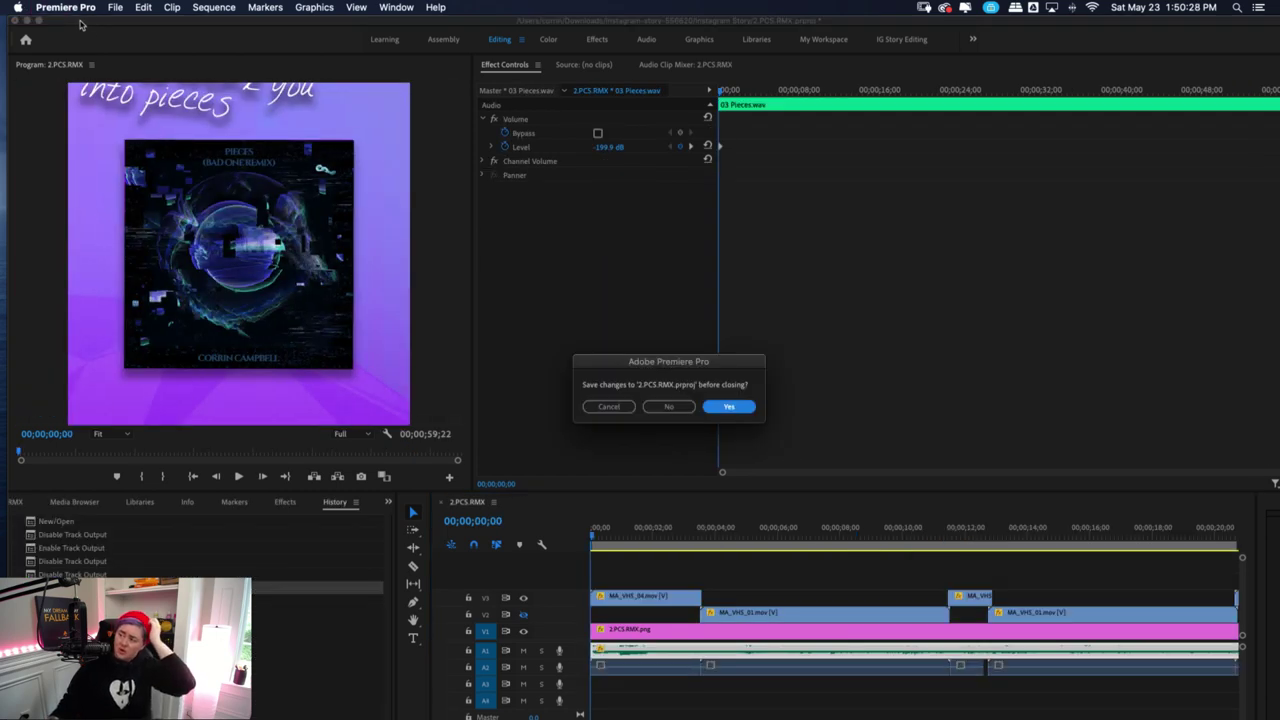
{"action": "left_click", "coordinate": [672, 409]}
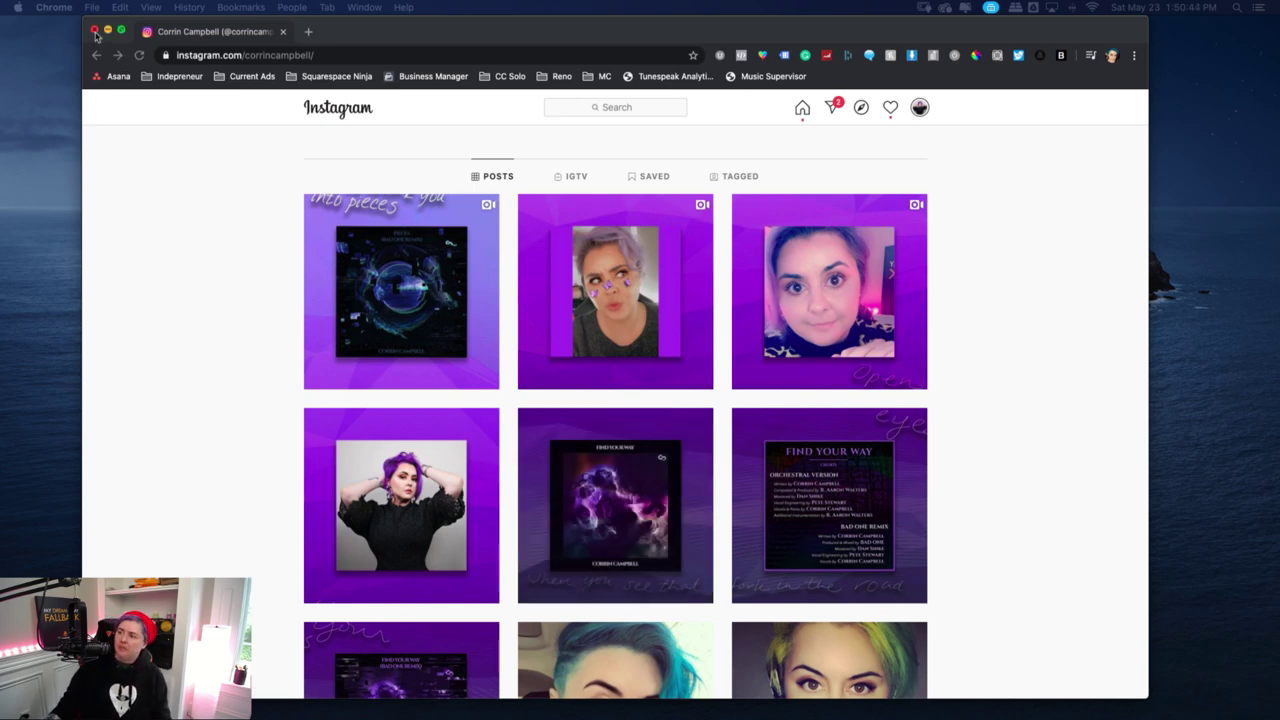
{"action": "left_click", "coordinate": [283, 57]}
{"action": "type", "text": "ww"}
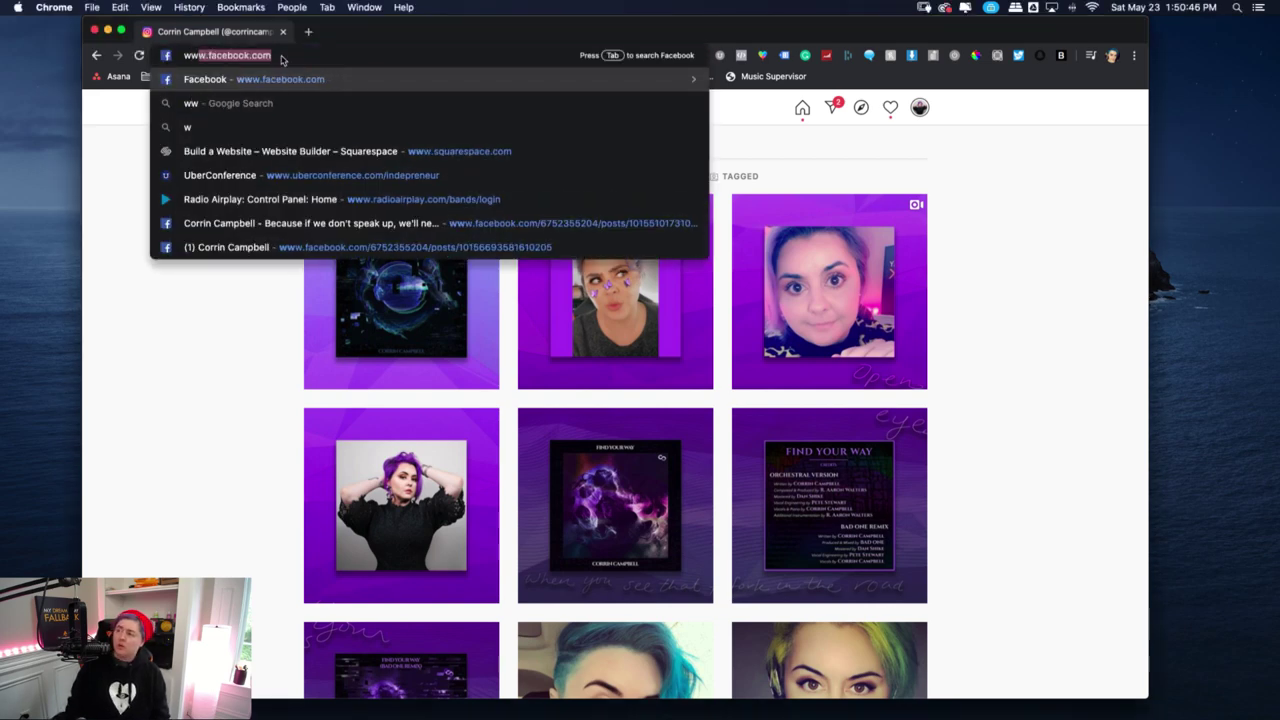
{"action": "type", "text": "w.corrincampbell.com"}
{"action": "key", "text": "Return"}
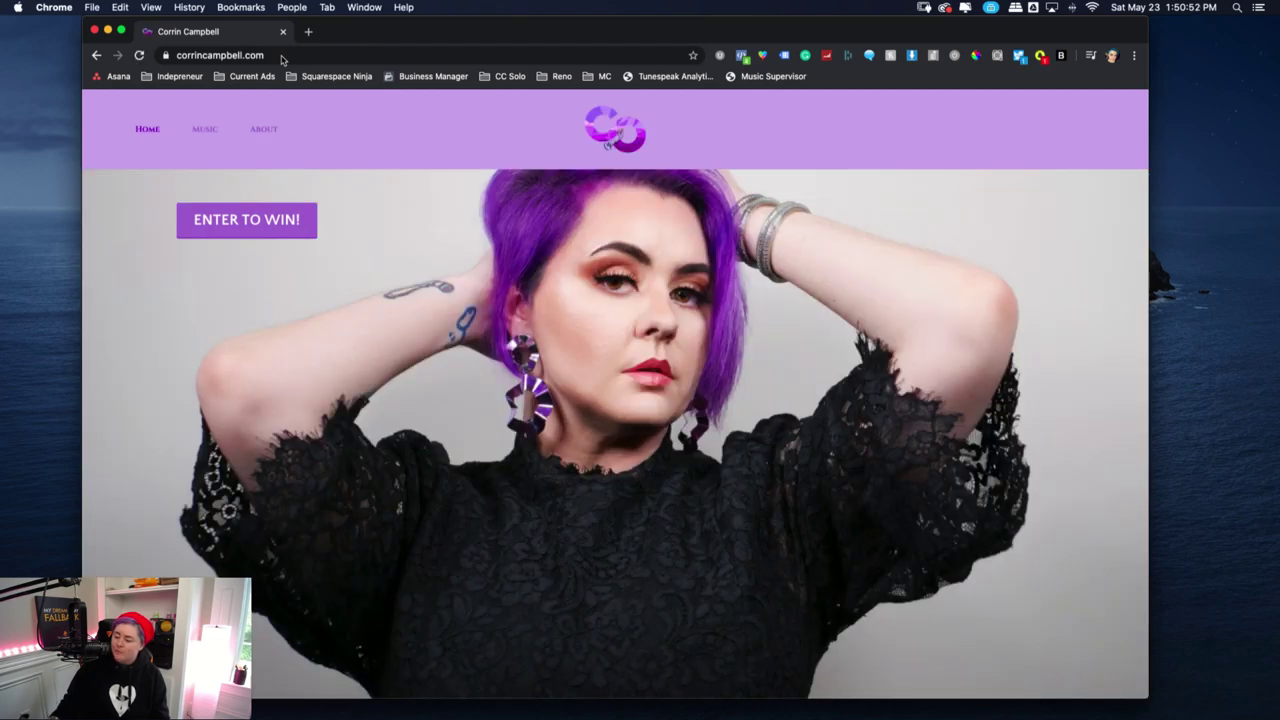
Look through the website's home page from the banner to the Greatest Hits pre-orders section, and return to its contest entry link
{"action": "scroll", "coordinate": [407, 229], "scroll_direction": "down", "scroll_amount": 10}
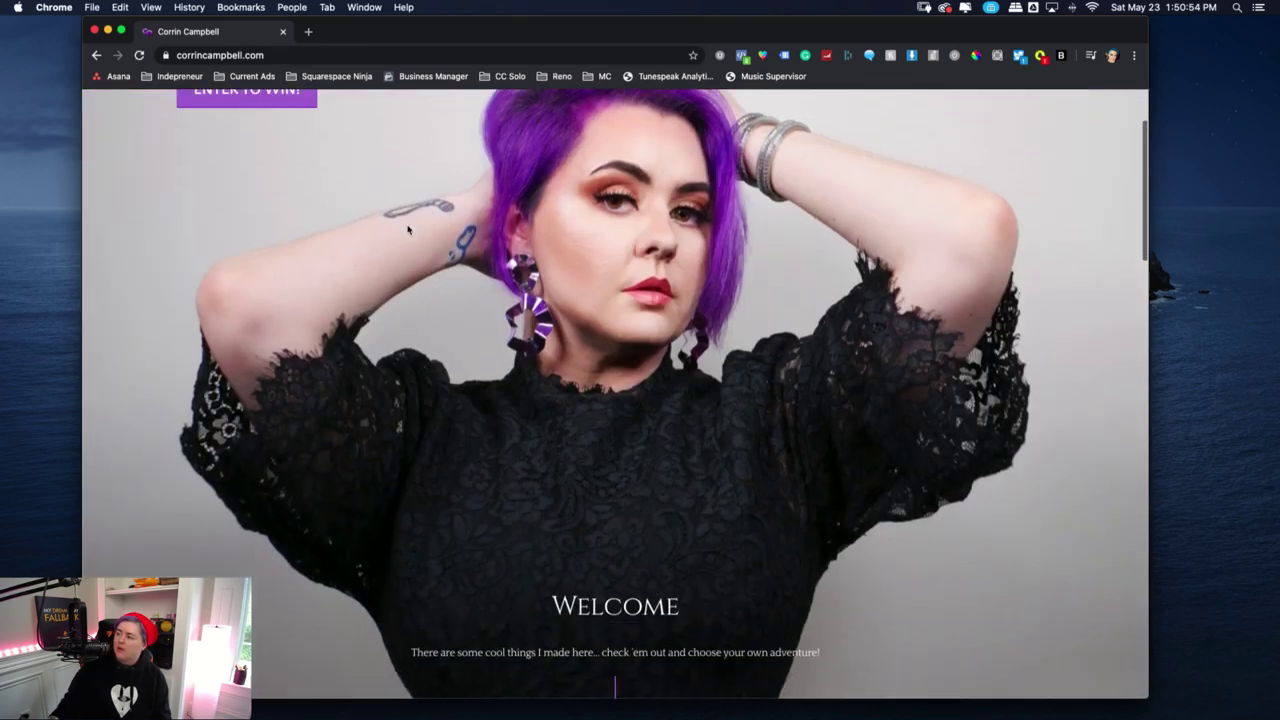
{"action": "scroll", "coordinate": [407, 229], "scroll_direction": "down", "scroll_amount": 10}
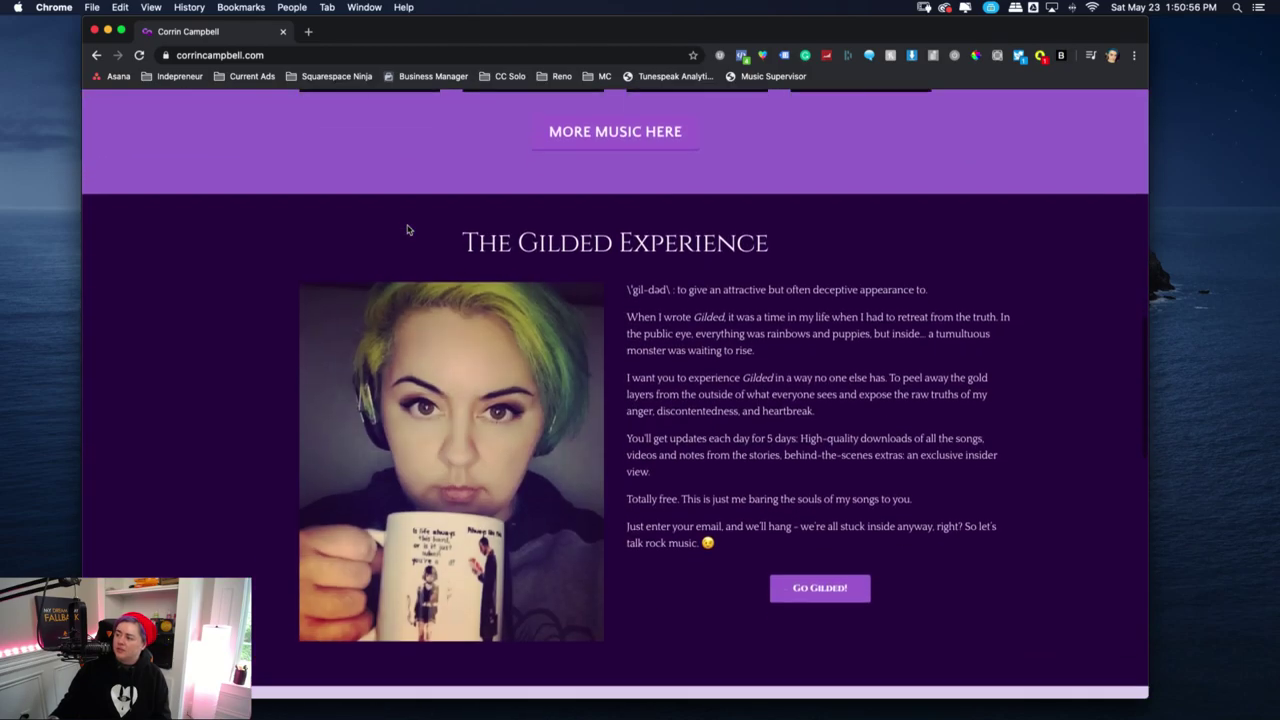
{"action": "scroll", "coordinate": [407, 229], "scroll_direction": "down", "scroll_amount": 8}
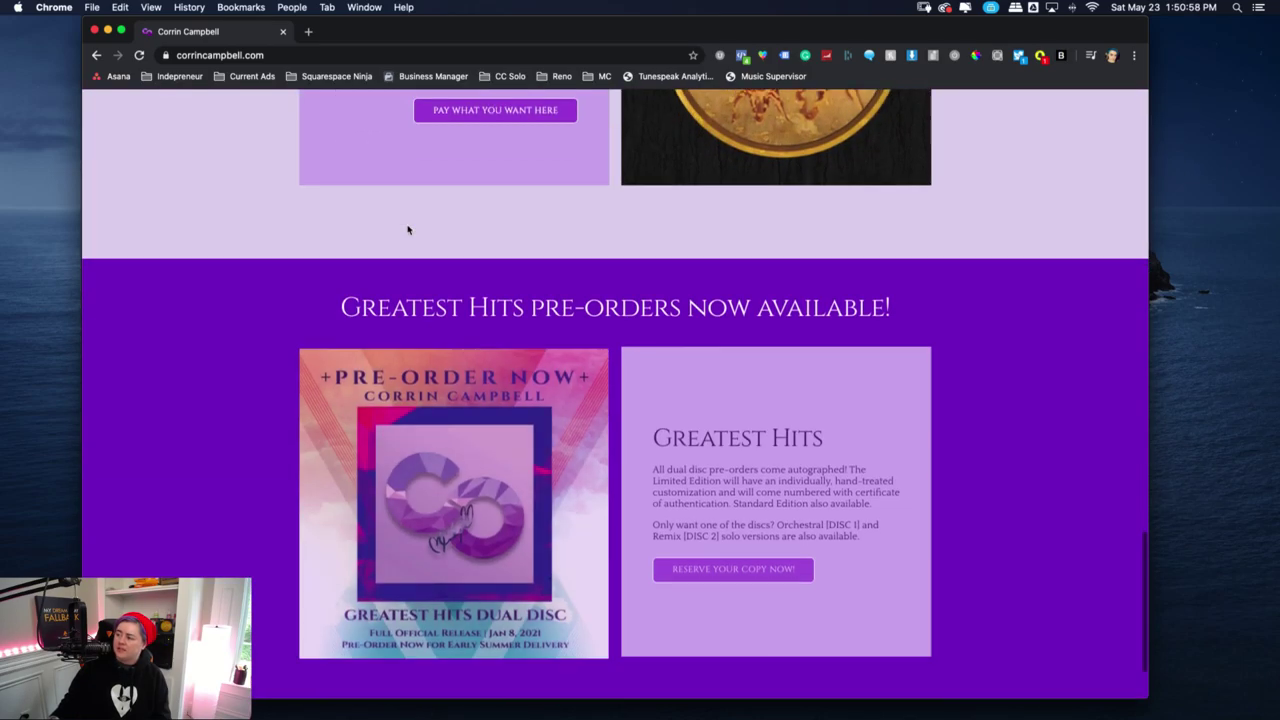
{"action": "scroll", "coordinate": [407, 229], "scroll_direction": "up", "scroll_amount": 12}
{"action": "scroll", "coordinate": [407, 229], "scroll_direction": "up", "scroll_amount": 15}
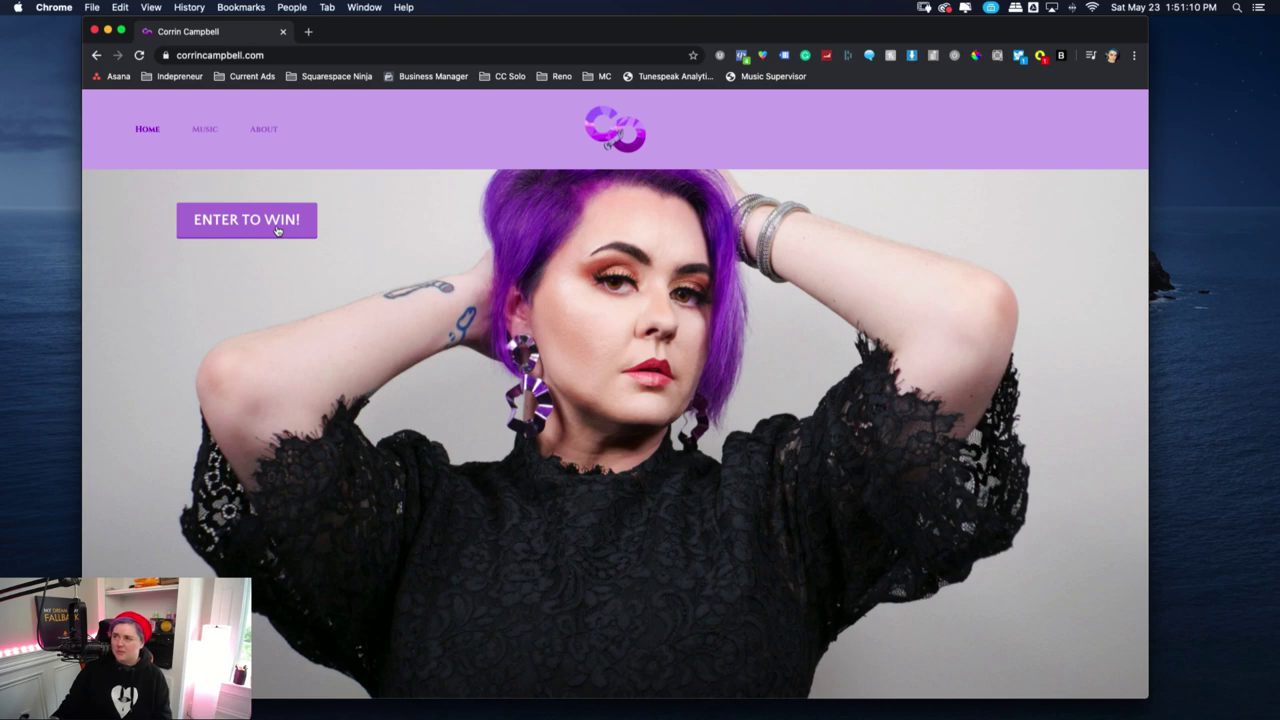
Go to squarespace.com, enter the account dashboard, and open the corrincampbell.com site for editing
{"action": "left_click", "coordinate": [278, 58]}
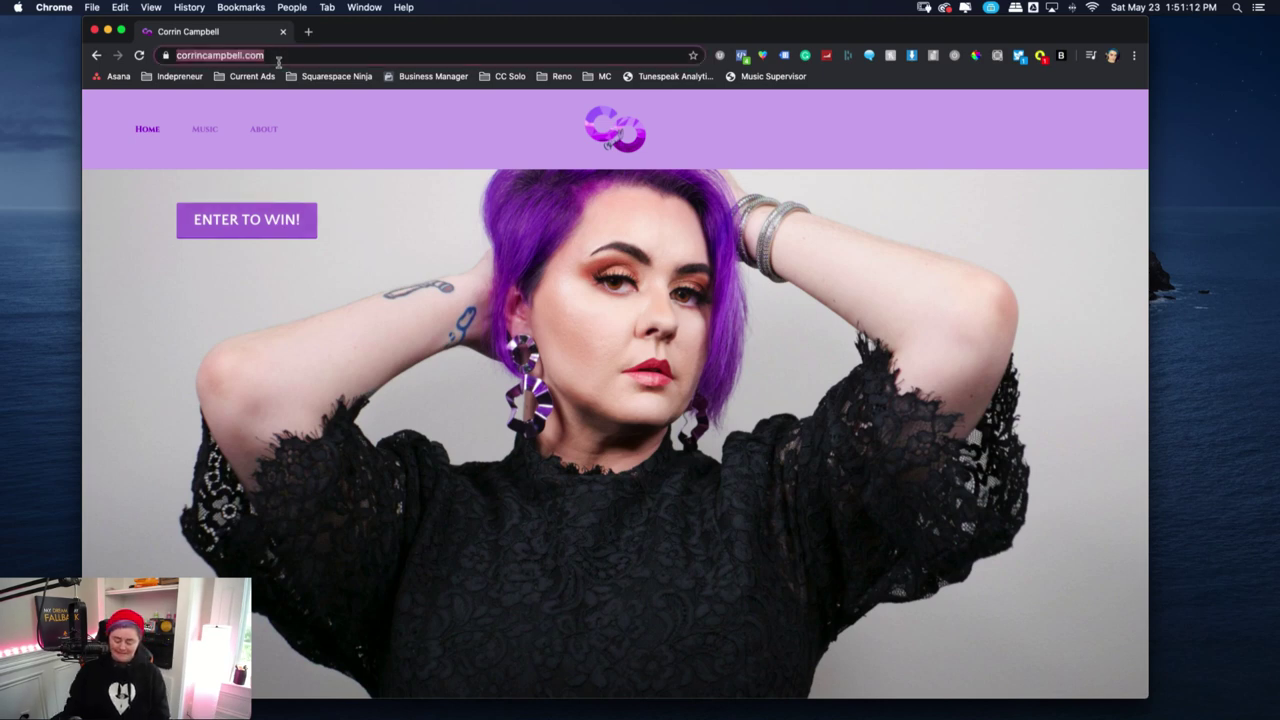
{"action": "type", "text": "squ"}
{"action": "key", "text": "Return"}
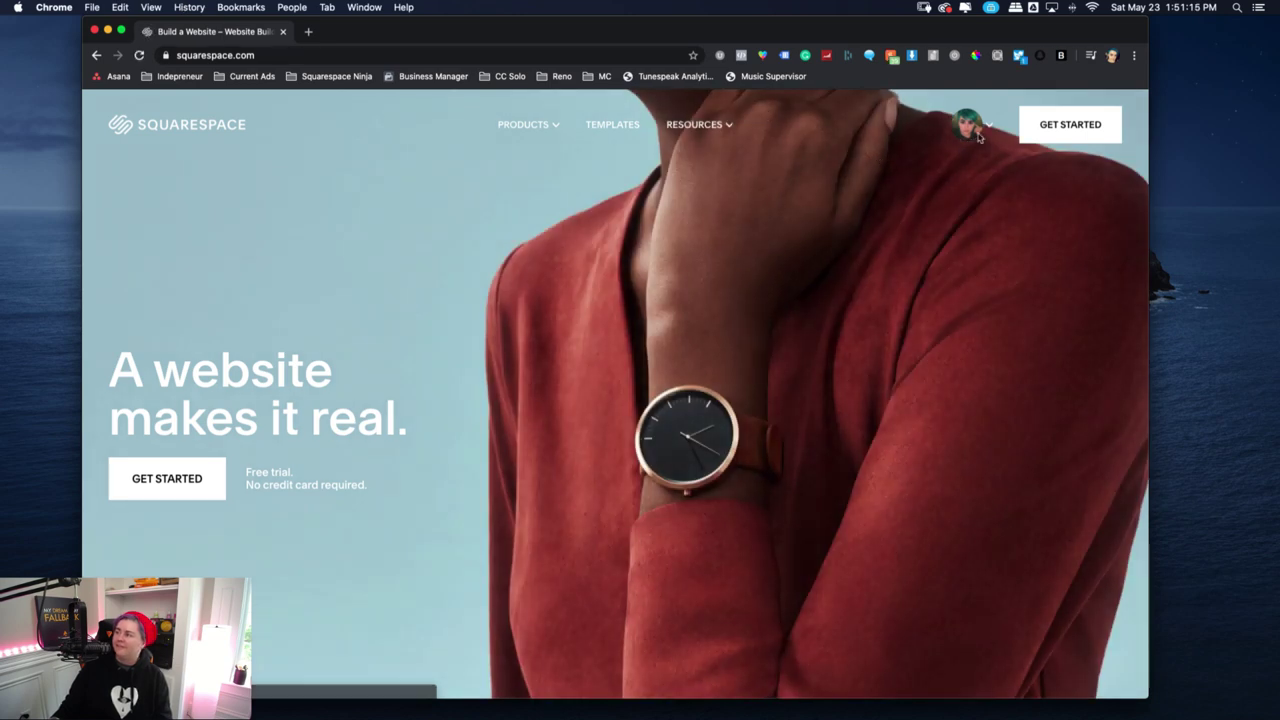
{"action": "mouse_move", "coordinate": [956, 128]}
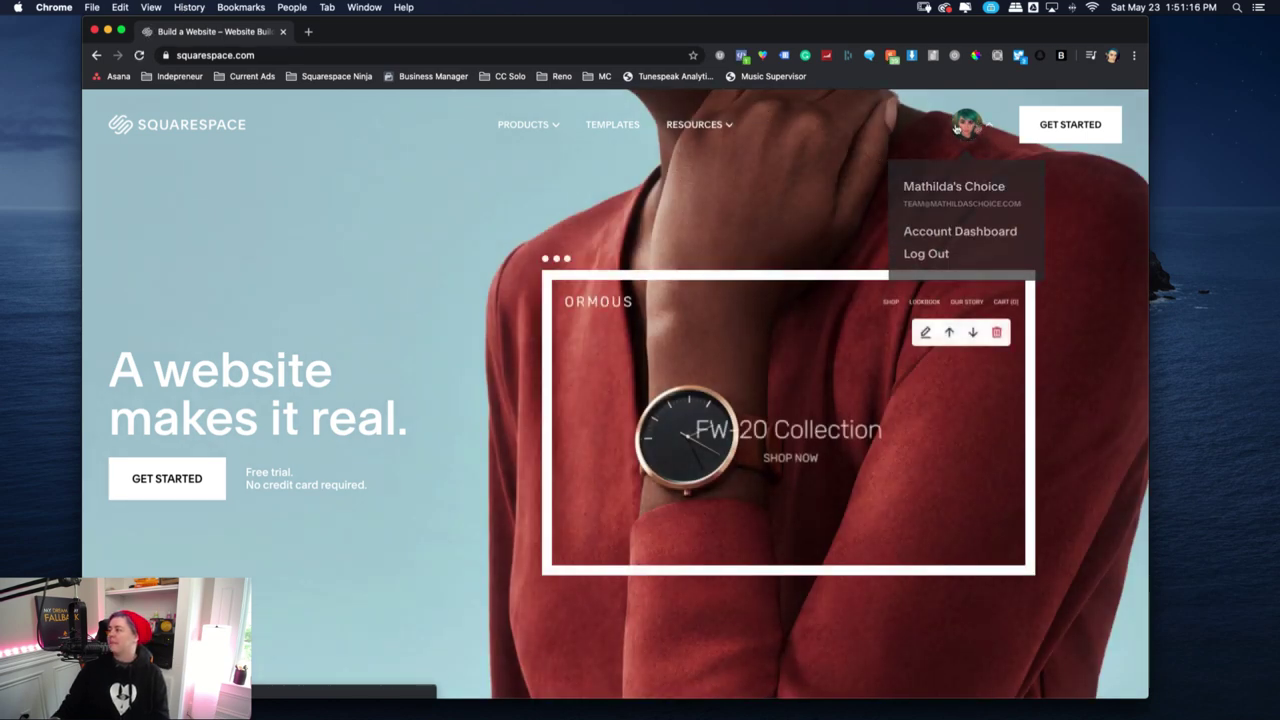
{"action": "left_click", "coordinate": [960, 229]}
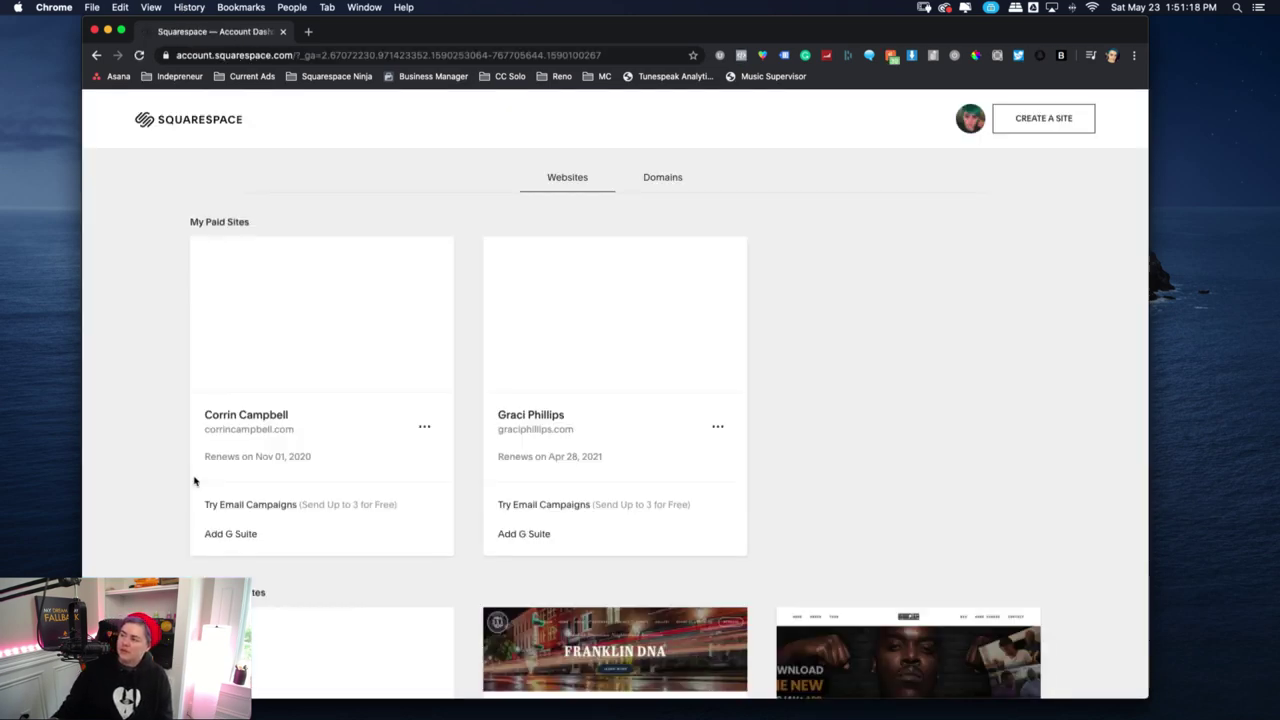
{"action": "mouse_move", "coordinate": [369, 346]}
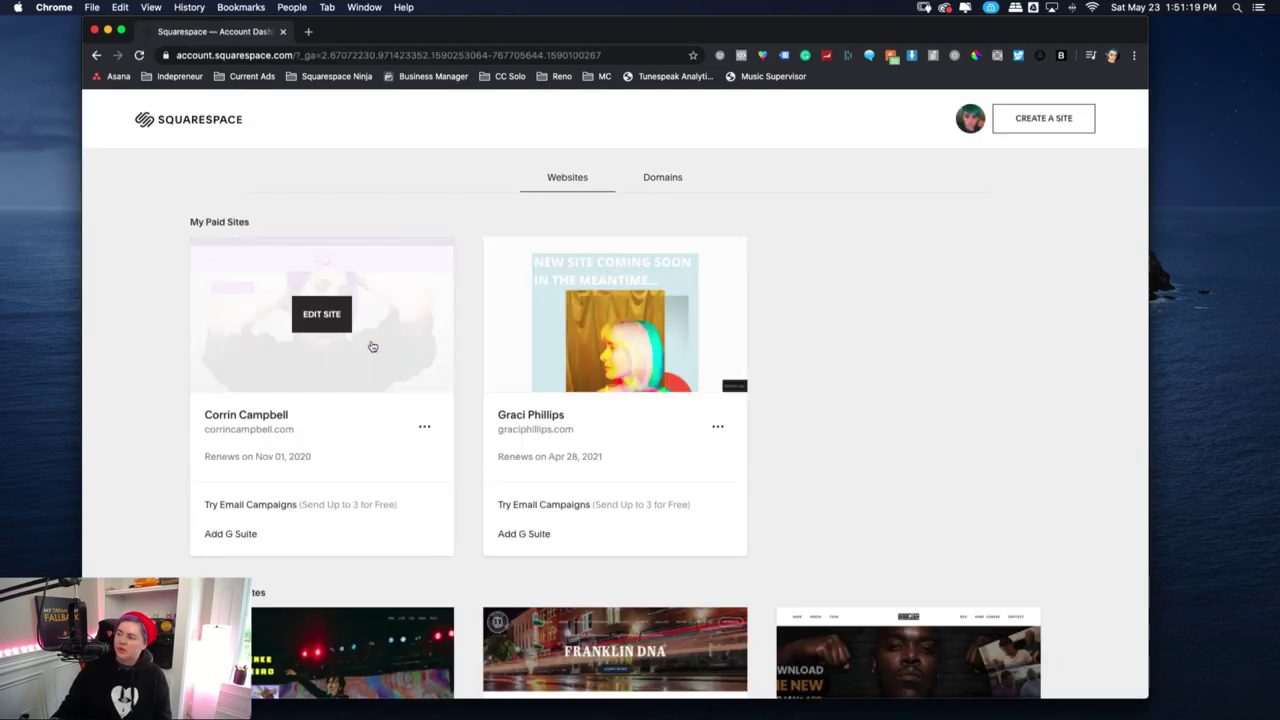
{"action": "left_click", "coordinate": [321, 316]}
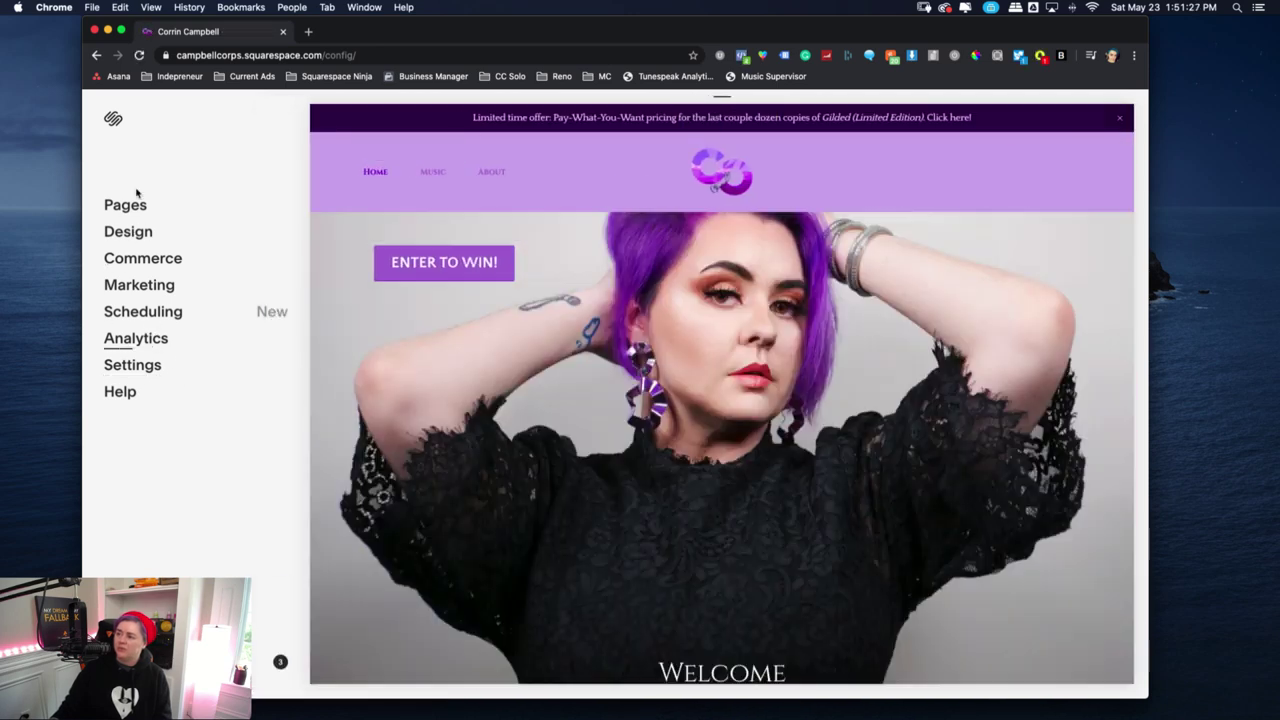
Browse the site's unlinked pages and open the Member Login page under Wide Member Content to view its login form
{"action": "left_click", "coordinate": [126, 206]}
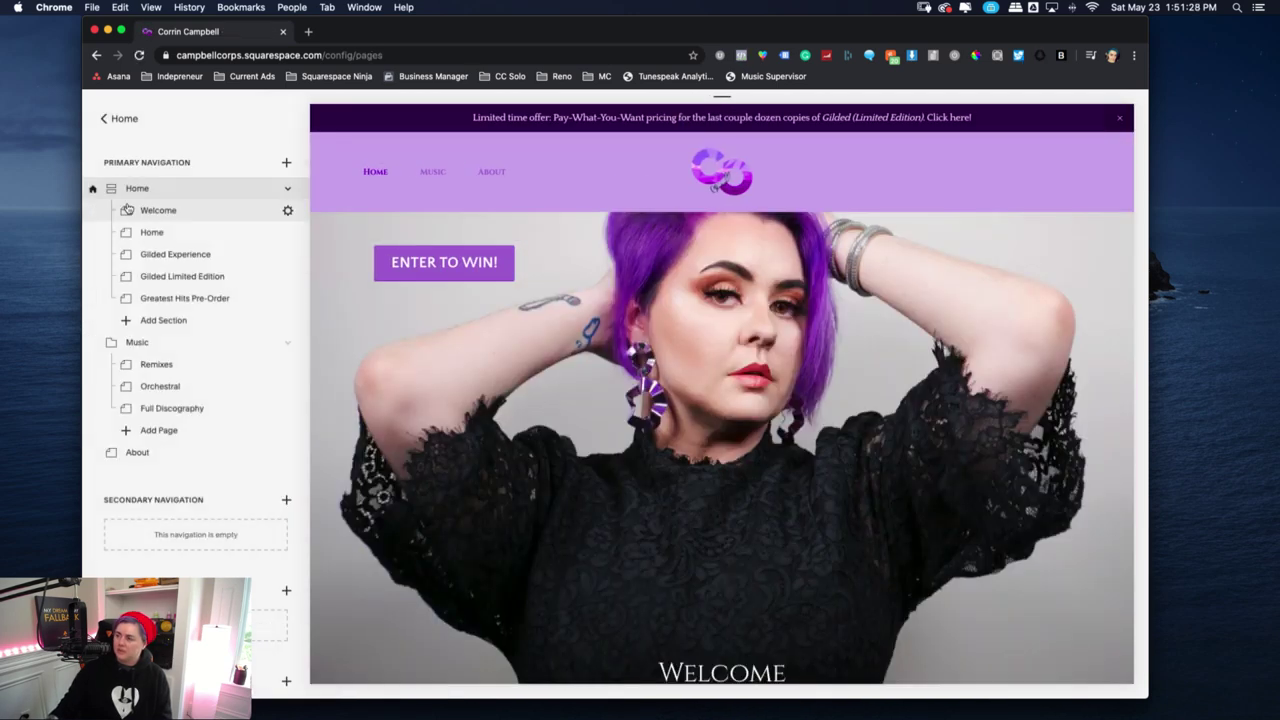
{"action": "scroll", "coordinate": [197, 447], "scroll_direction": "down", "scroll_amount": 10}
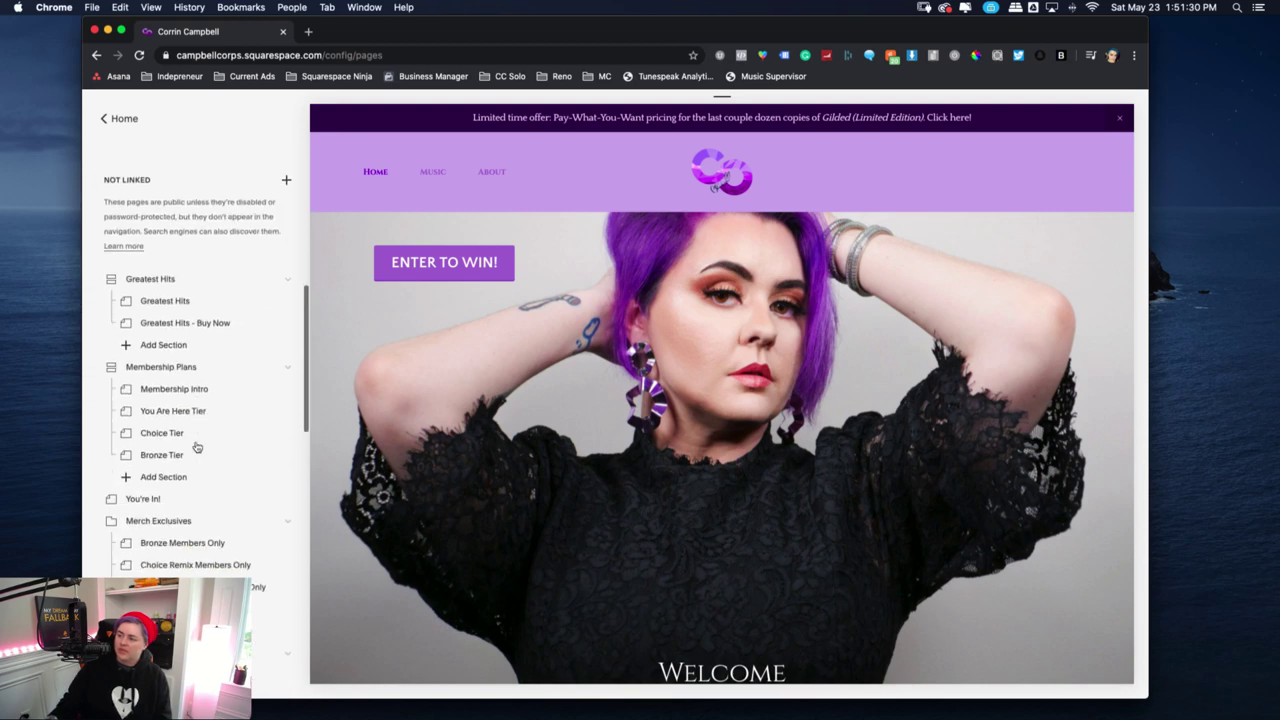
{"action": "scroll", "coordinate": [194, 447], "scroll_direction": "up", "scroll_amount": 5}
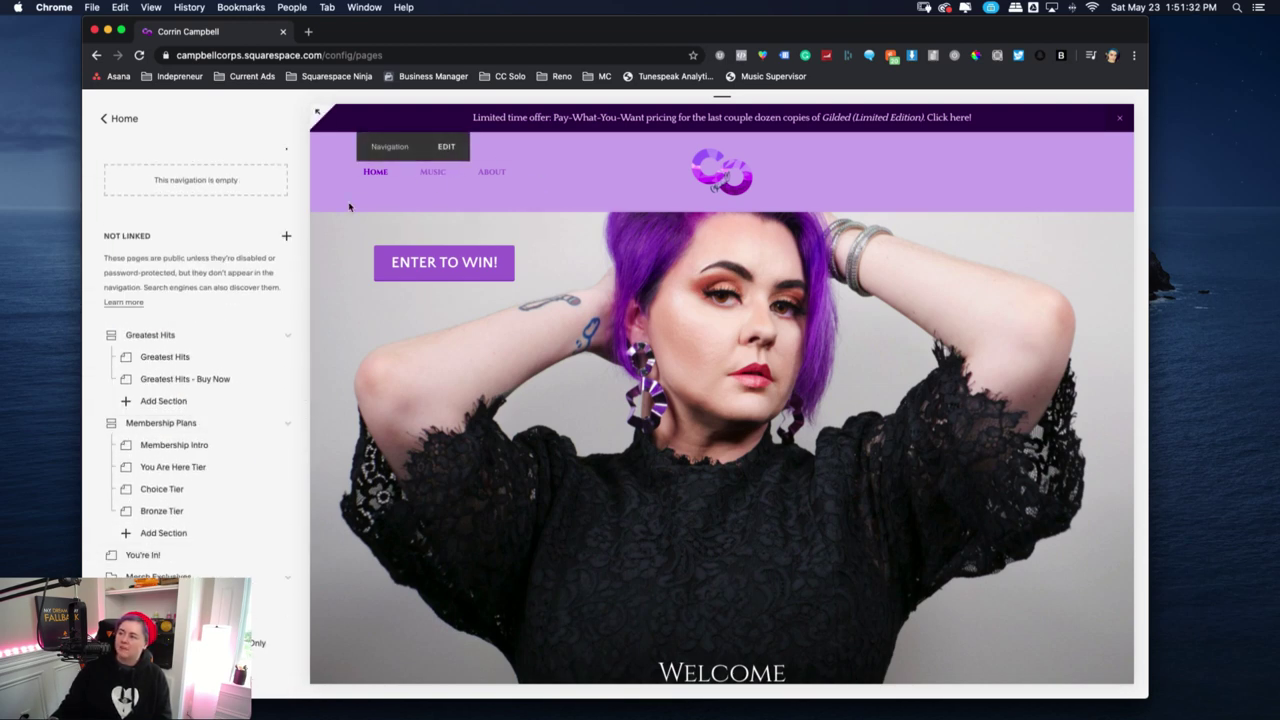
{"action": "scroll", "coordinate": [250, 460], "scroll_direction": "down", "scroll_amount": 2}
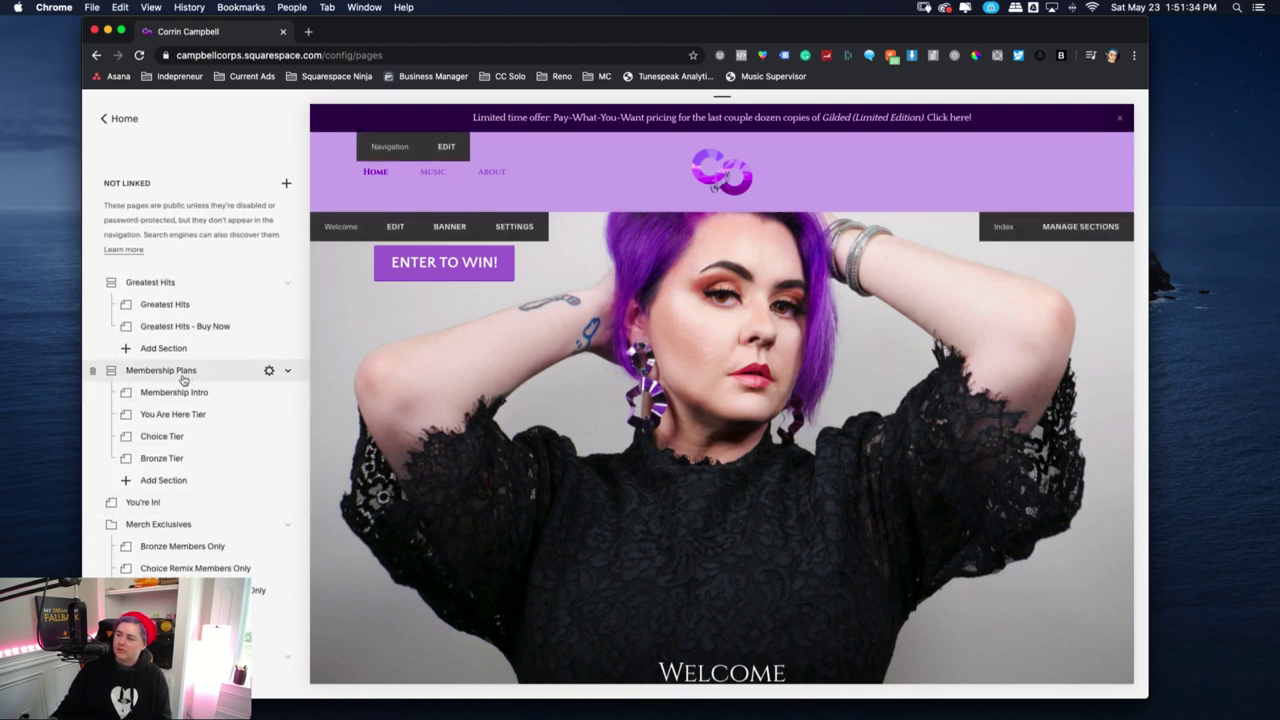
{"action": "scroll", "coordinate": [200, 408], "scroll_direction": "down", "scroll_amount": 3}
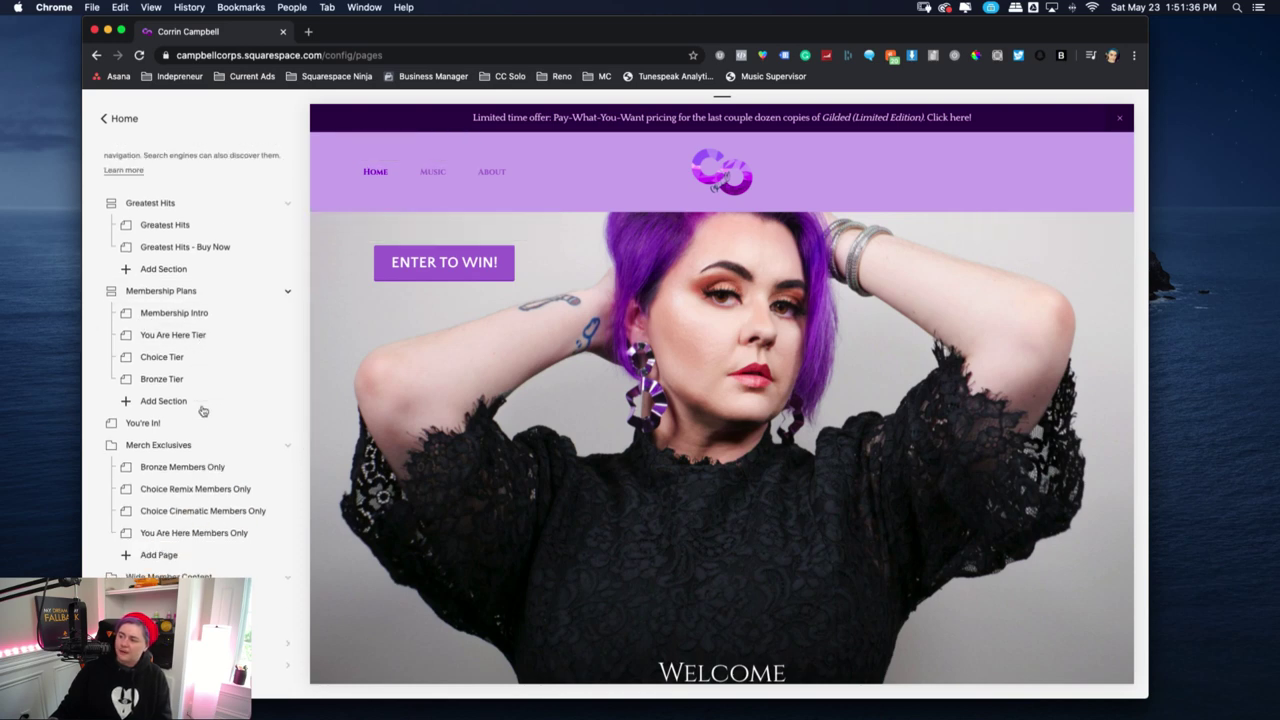
{"action": "scroll", "coordinate": [190, 400], "scroll_direction": "down", "scroll_amount": 5}
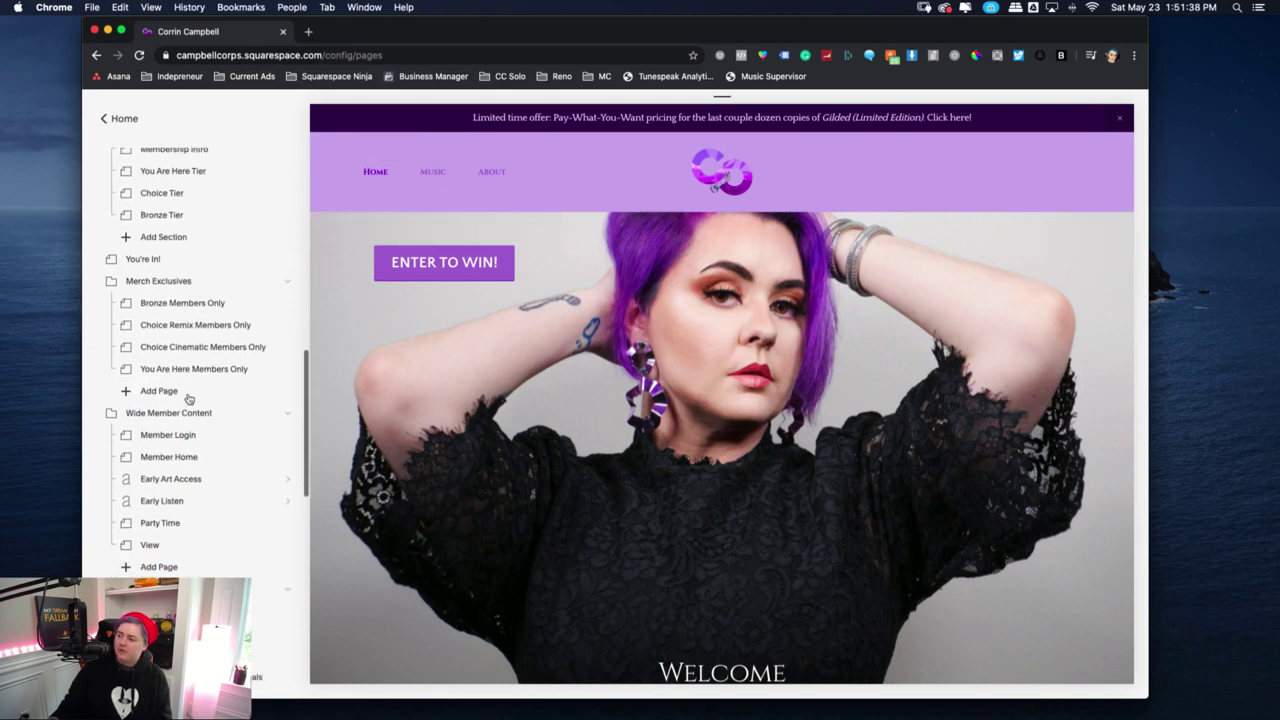
{"action": "left_click", "coordinate": [165, 422]}
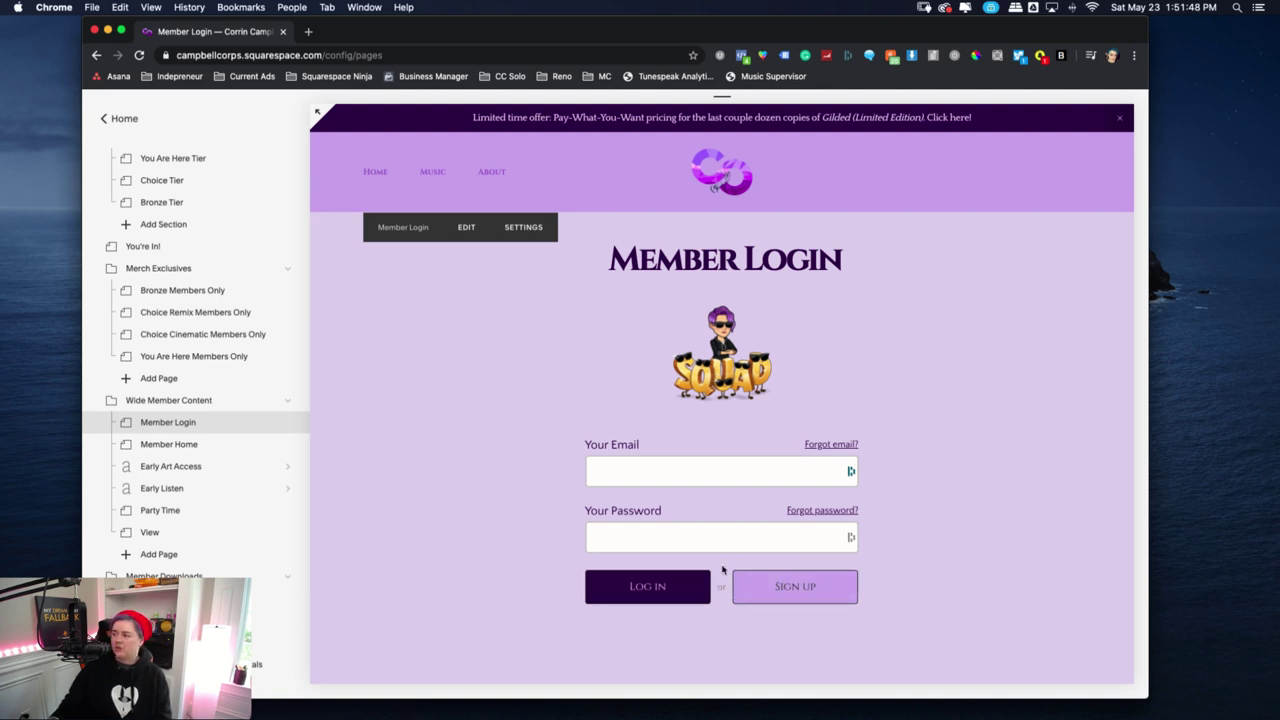
{"action": "scroll", "coordinate": [772, 603], "scroll_direction": "down", "scroll_amount": 3}
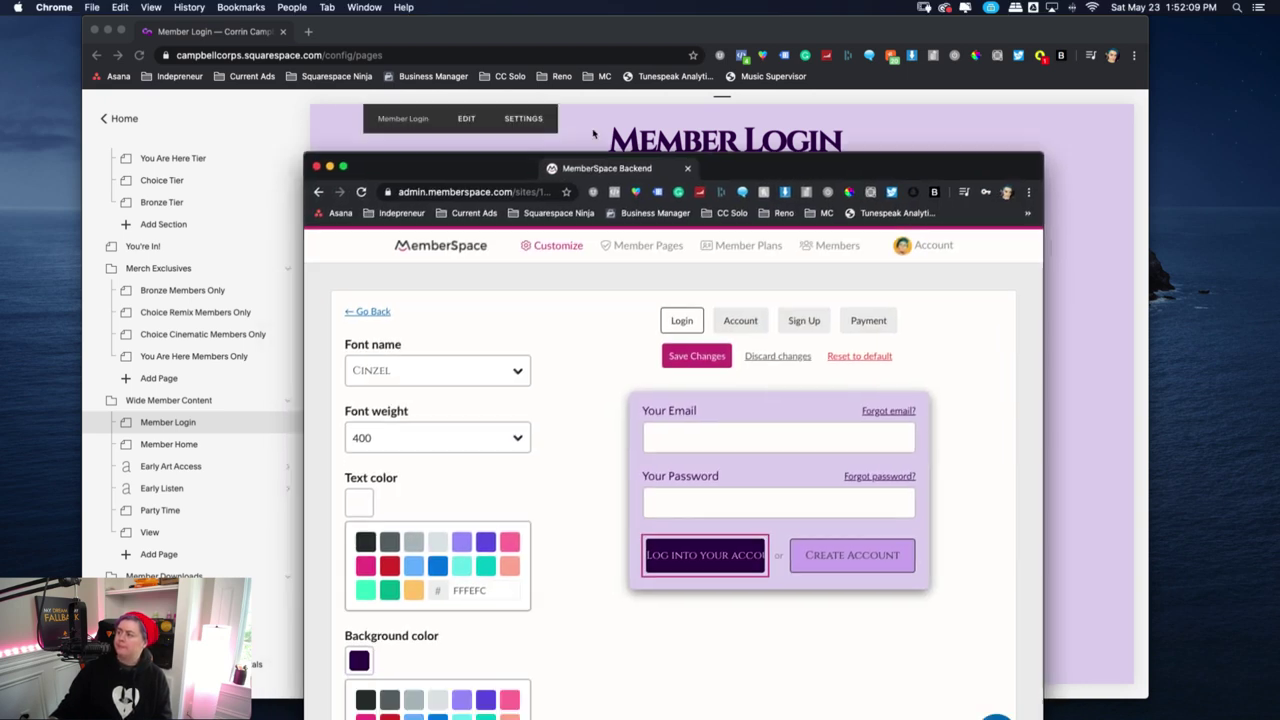
Merge the MemberSpace Backend window into the main browser window and review the login button's design settings down to the custom CSS
{"action": "left_click_drag", "start_coordinate": [450, 66], "coordinate": [370, 31]}
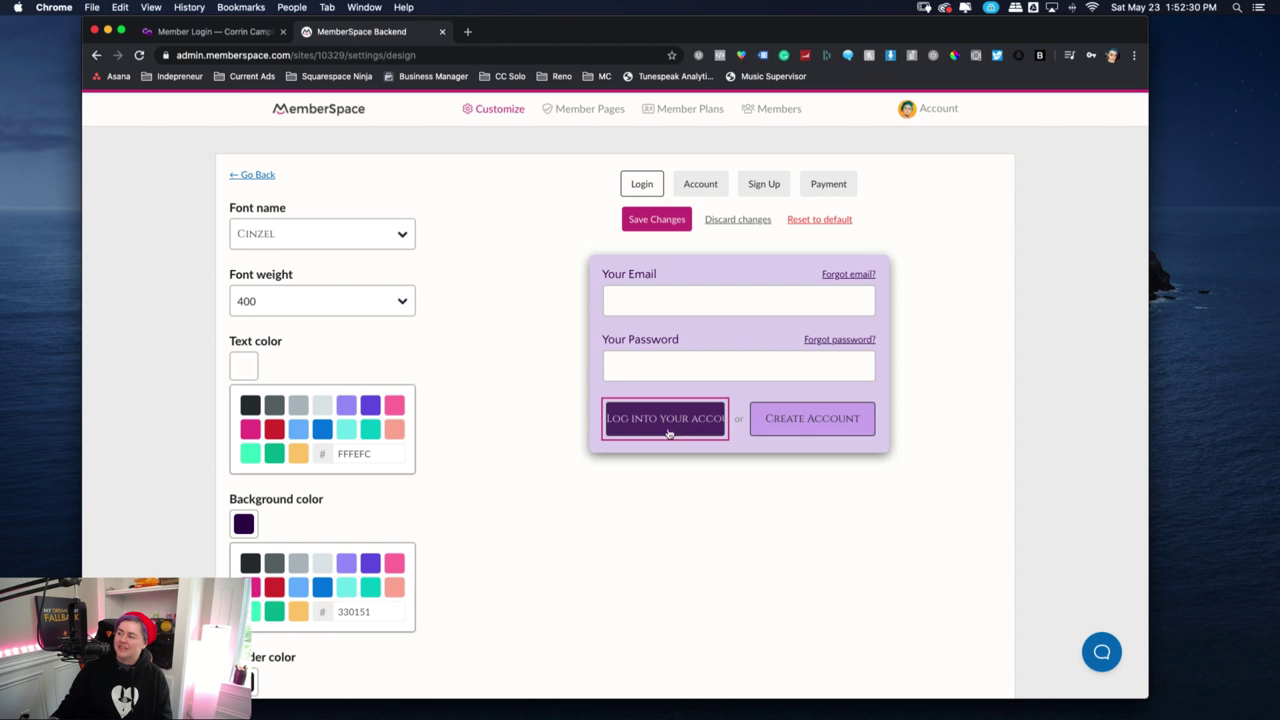
{"action": "scroll", "coordinate": [494, 462], "scroll_direction": "down", "scroll_amount": 8}
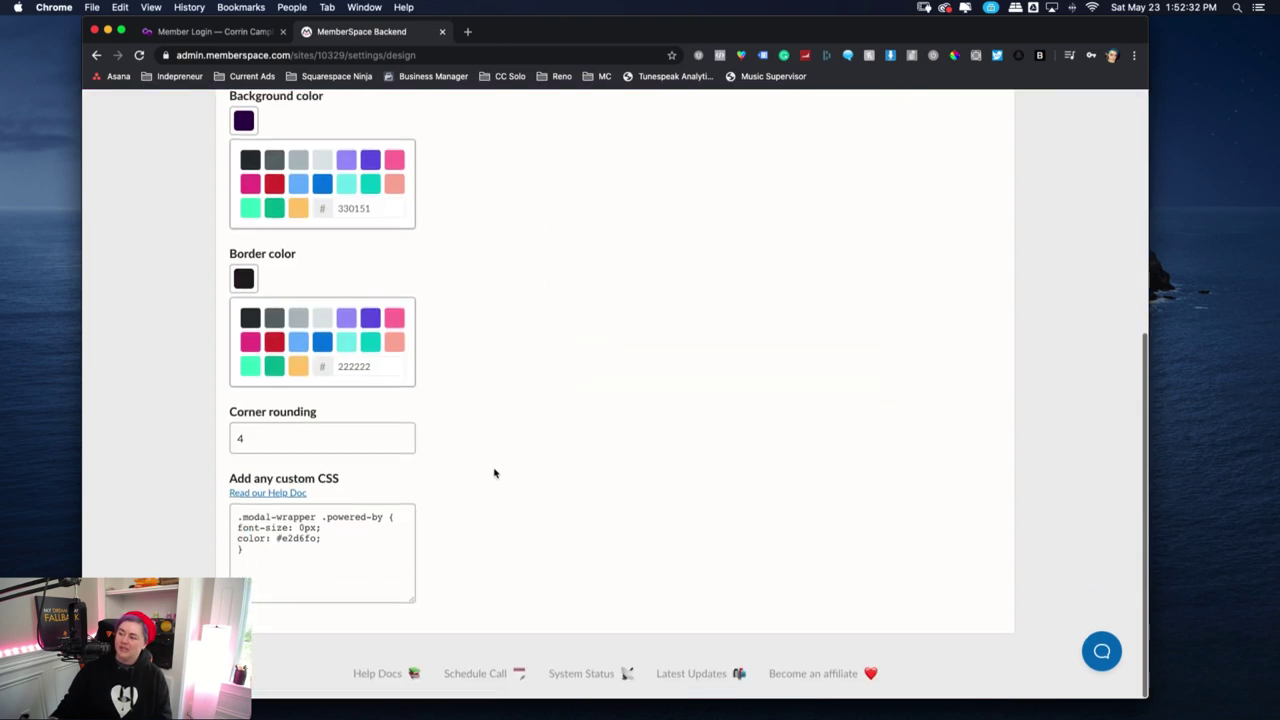
{"action": "scroll", "coordinate": [451, 466], "scroll_direction": "up", "scroll_amount": 8}
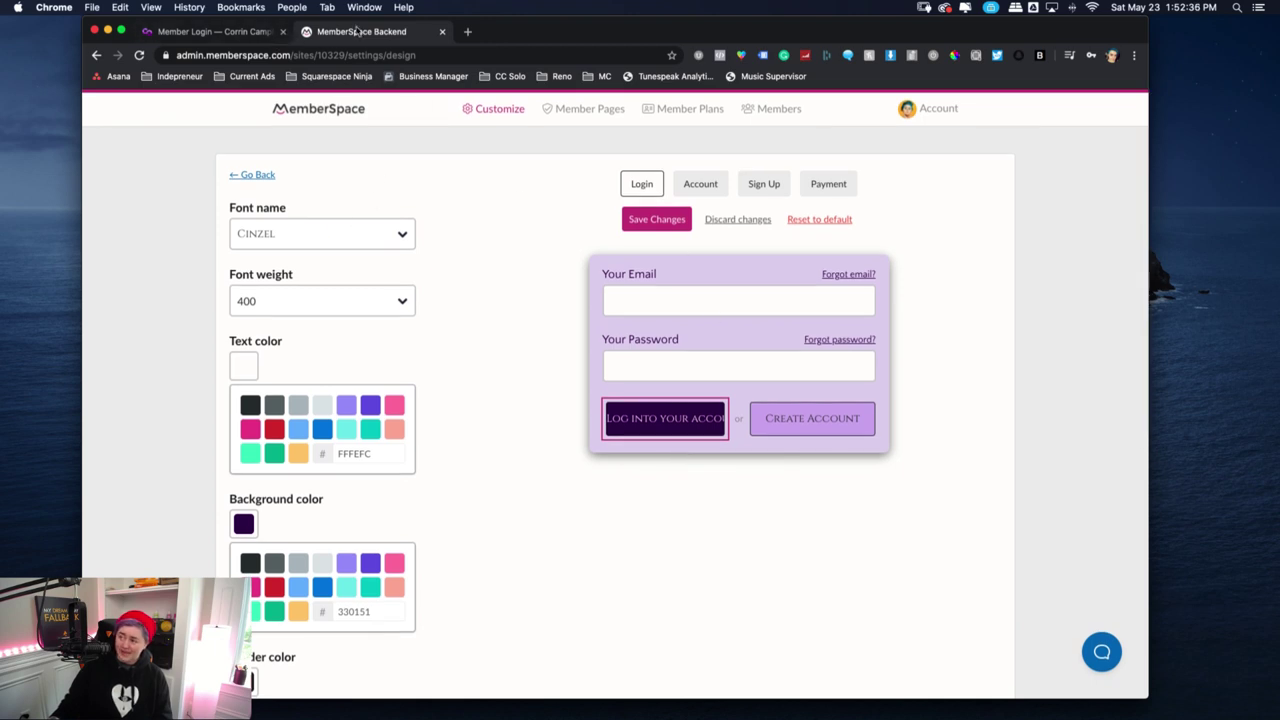
Compare the Squarespace Member Login page with the MemberSpace login design settings, including border color, corner rounding and custom CSS
{"action": "left_click", "coordinate": [228, 33]}
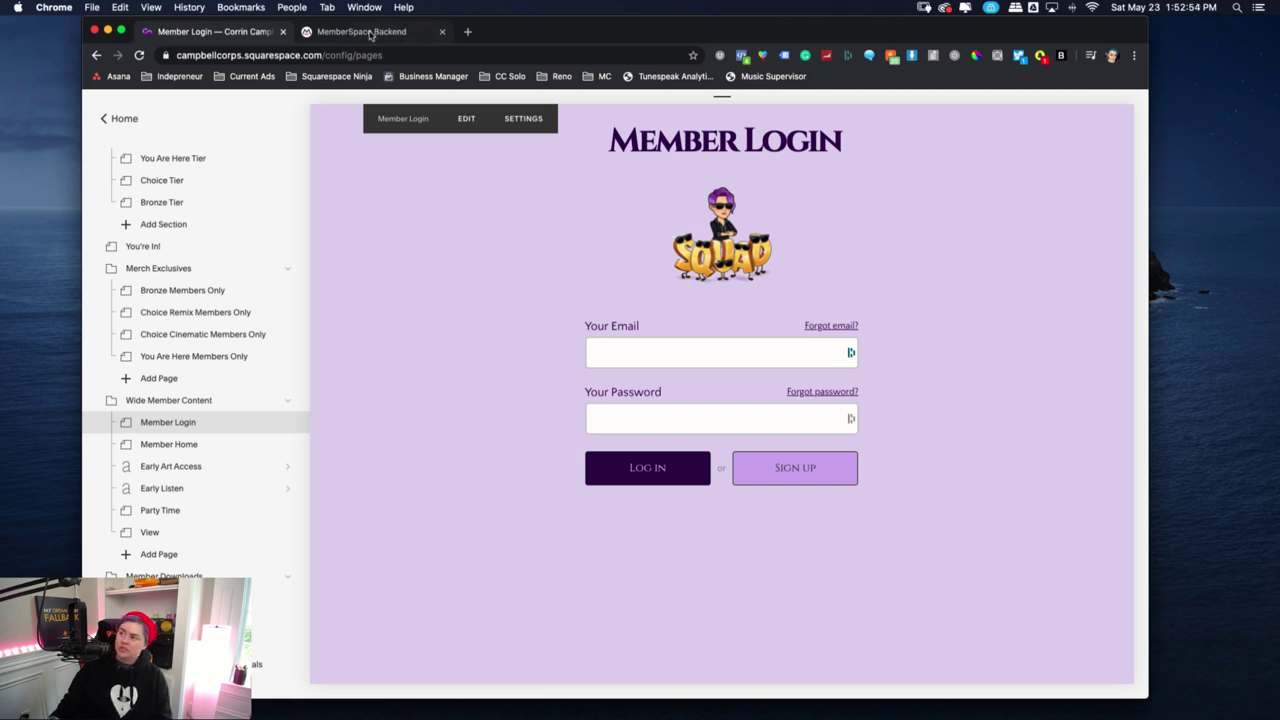
{"action": "left_click", "coordinate": [370, 33]}
{"action": "scroll", "coordinate": [480, 420], "scroll_direction": "down", "scroll_amount": 5}
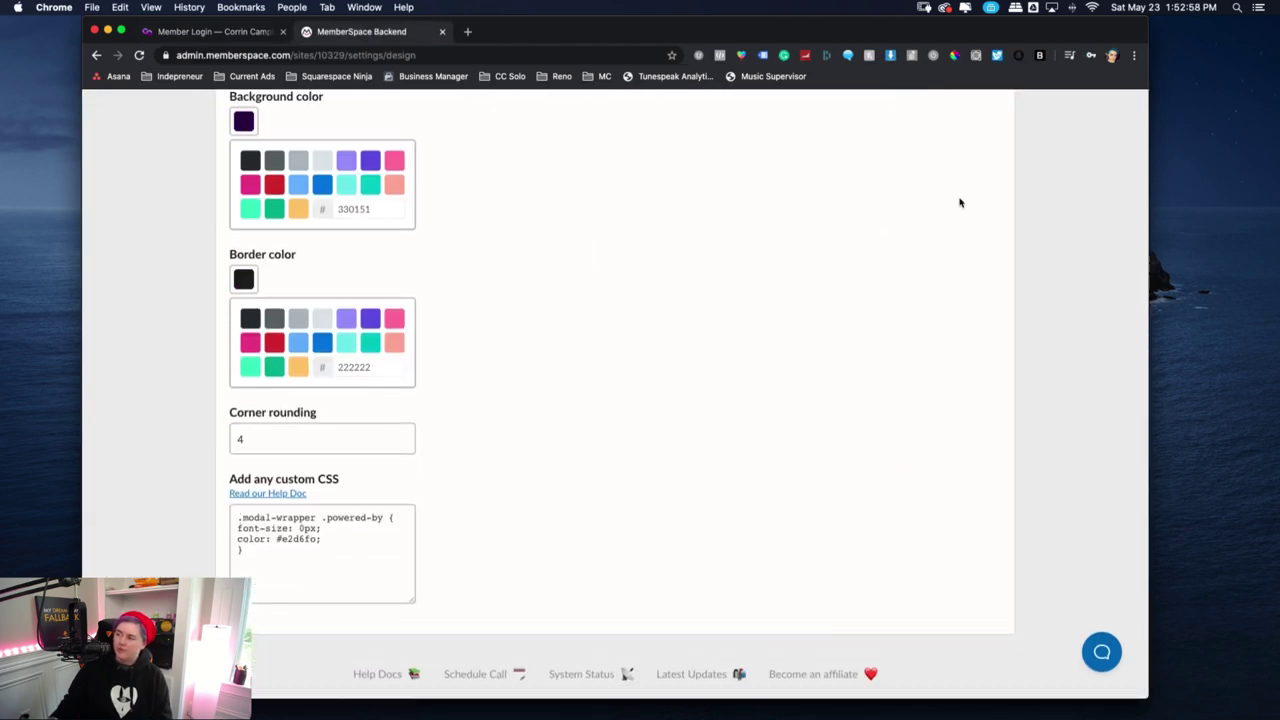
Look up the Member Login page's URL slug in its page settings and open corrincampbell.com/members in a separate browser tab
{"action": "left_click", "coordinate": [468, 32]}
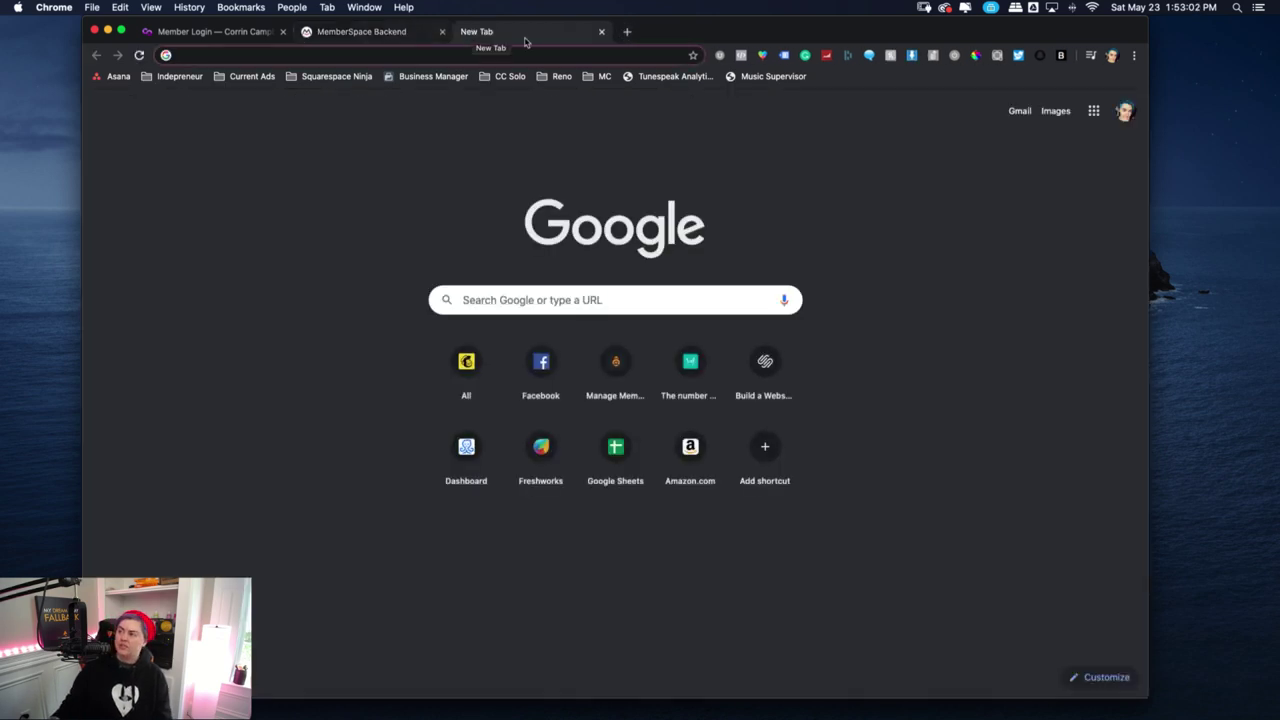
{"action": "left_click", "coordinate": [214, 33]}
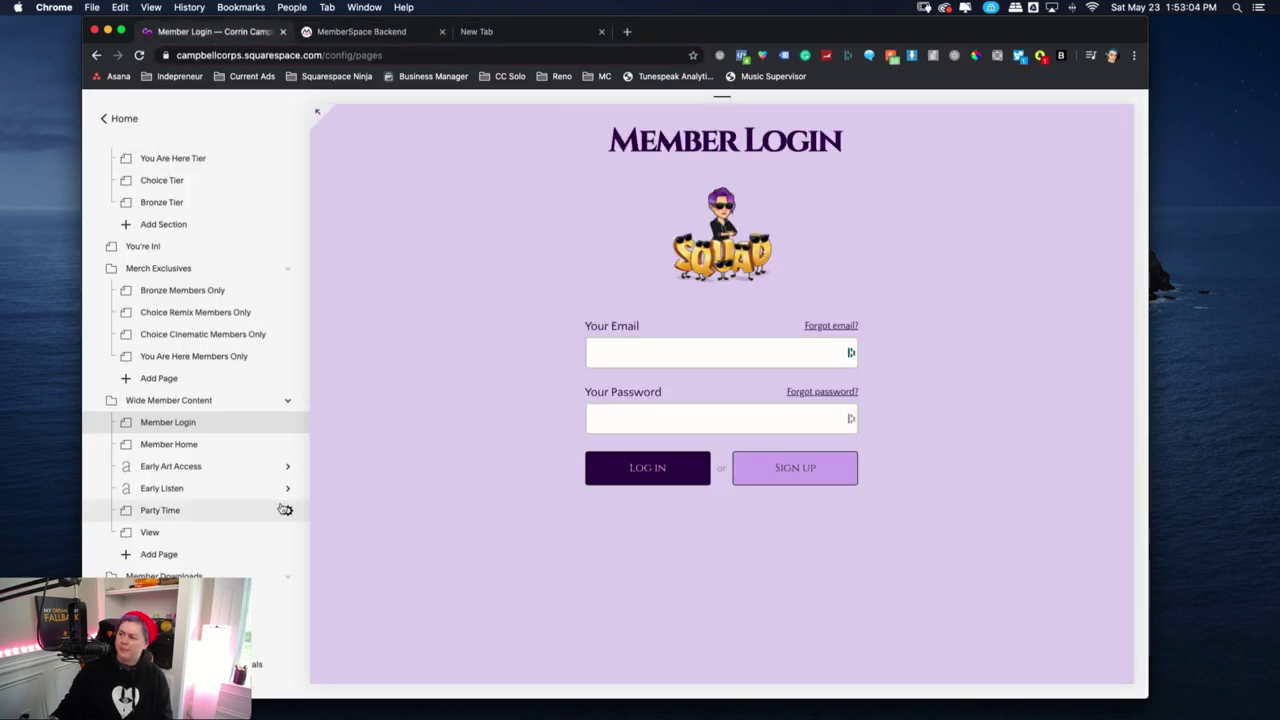
{"action": "left_click", "coordinate": [286, 422]}
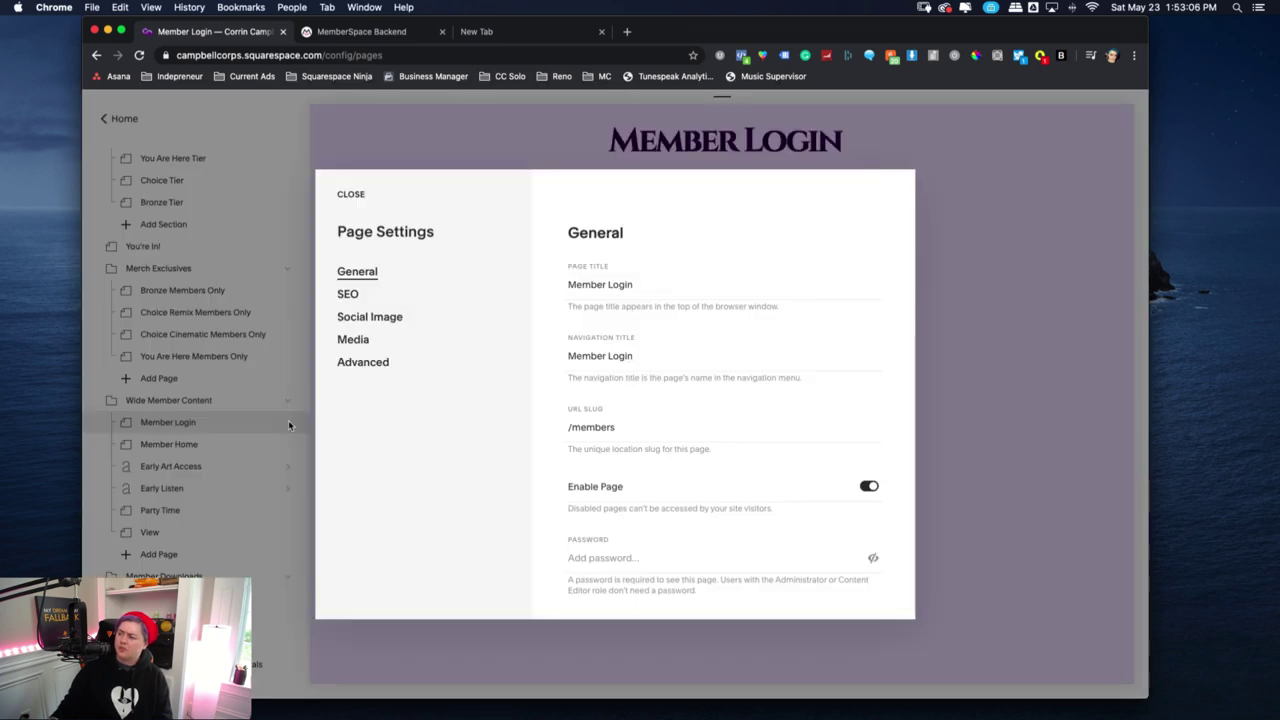
{"action": "left_click", "coordinate": [458, 33]}
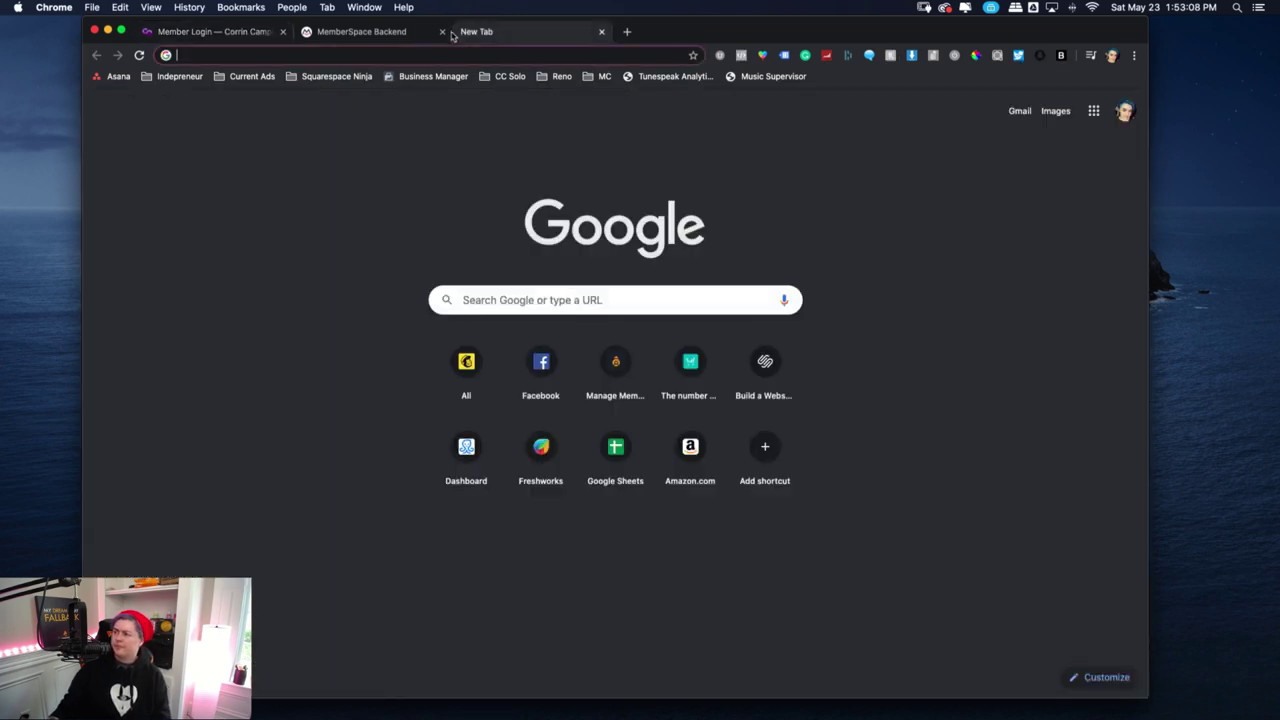
{"action": "type", "text": "corrincampbell.com/"}
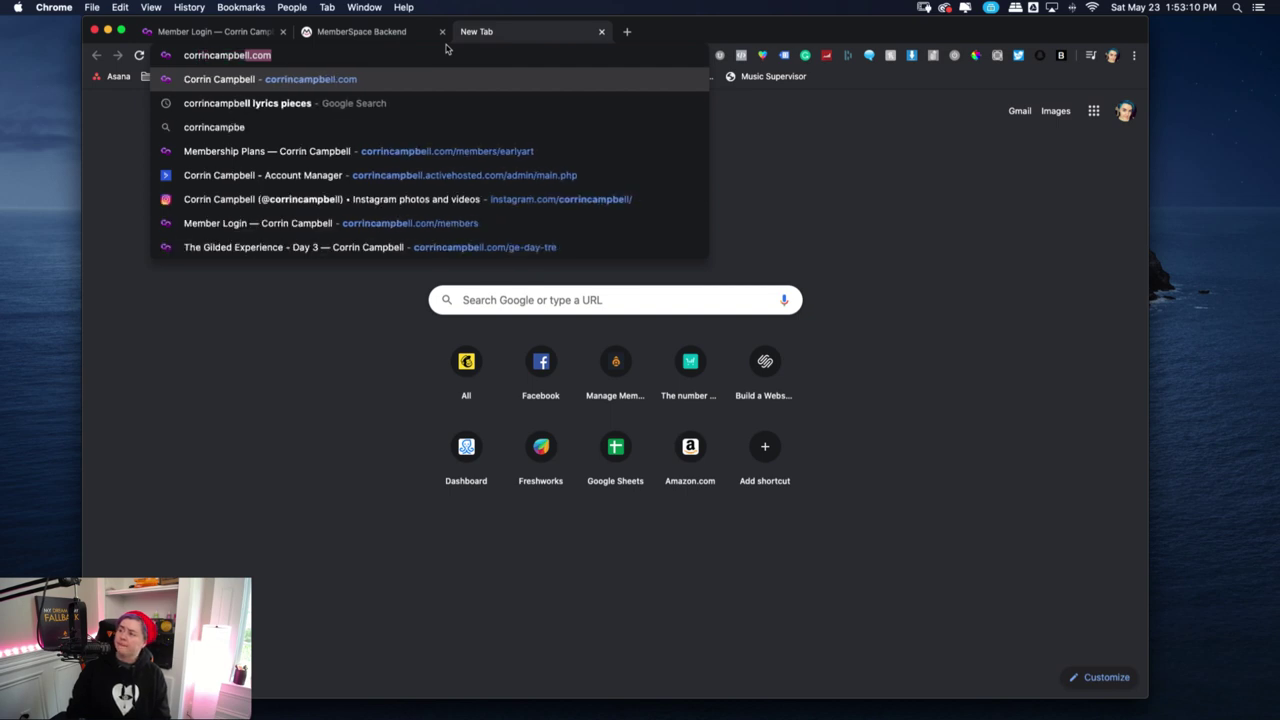
{"action": "type", "text": "members"}
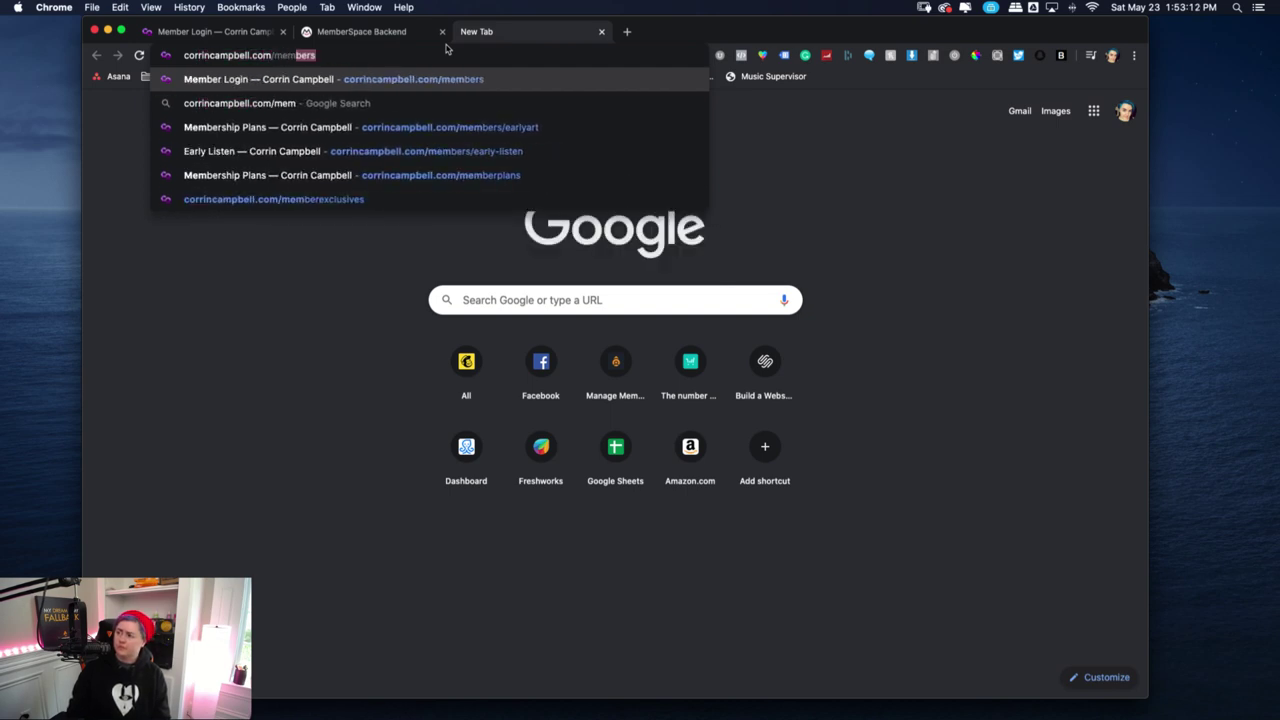
{"action": "key", "text": "Return"}
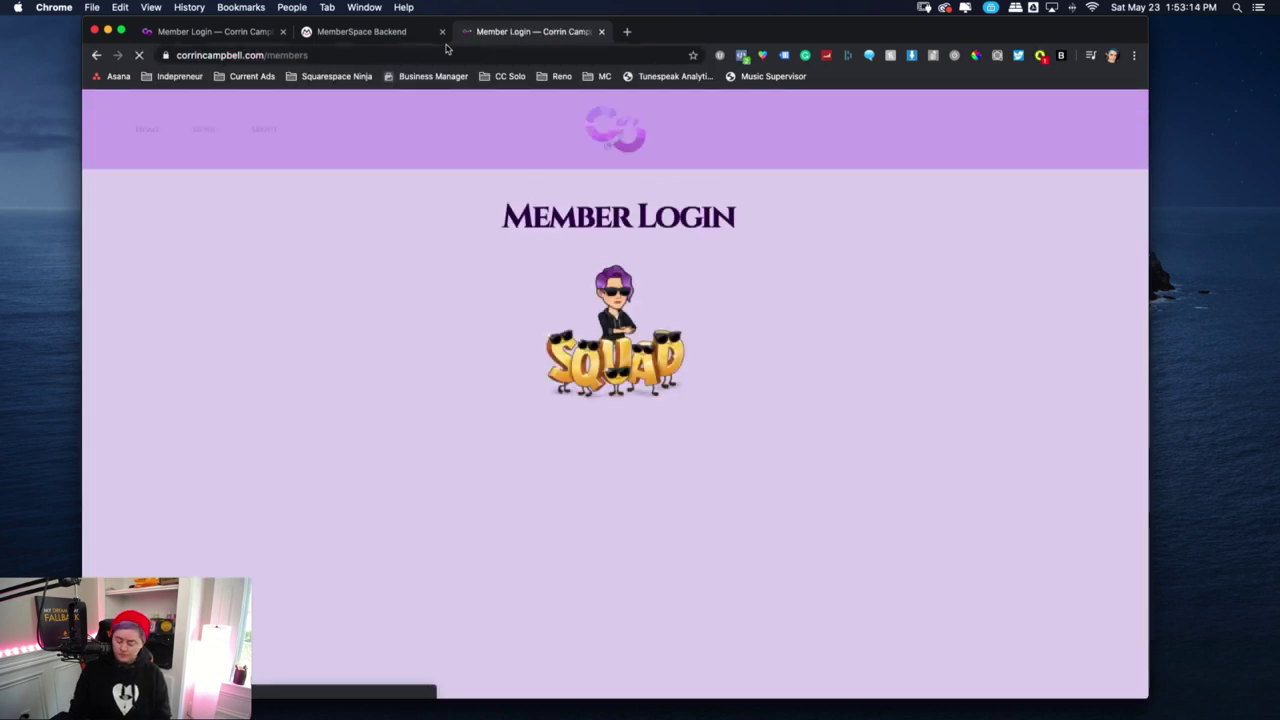
Inspect the live login form's HTML, drilling through modal-wrapper and its container to the powered-by div and its CSS rules
{"action": "key", "text": "super+alt+i"}
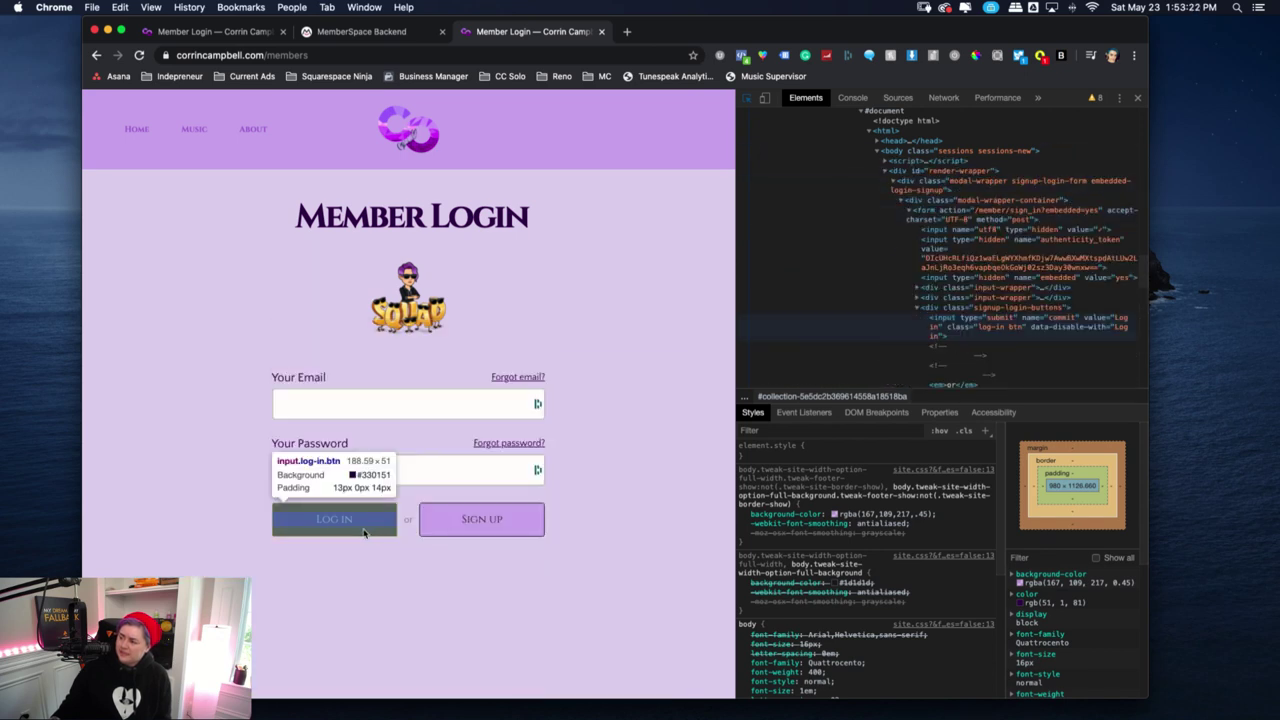
{"action": "left_click", "coordinate": [313, 547]}
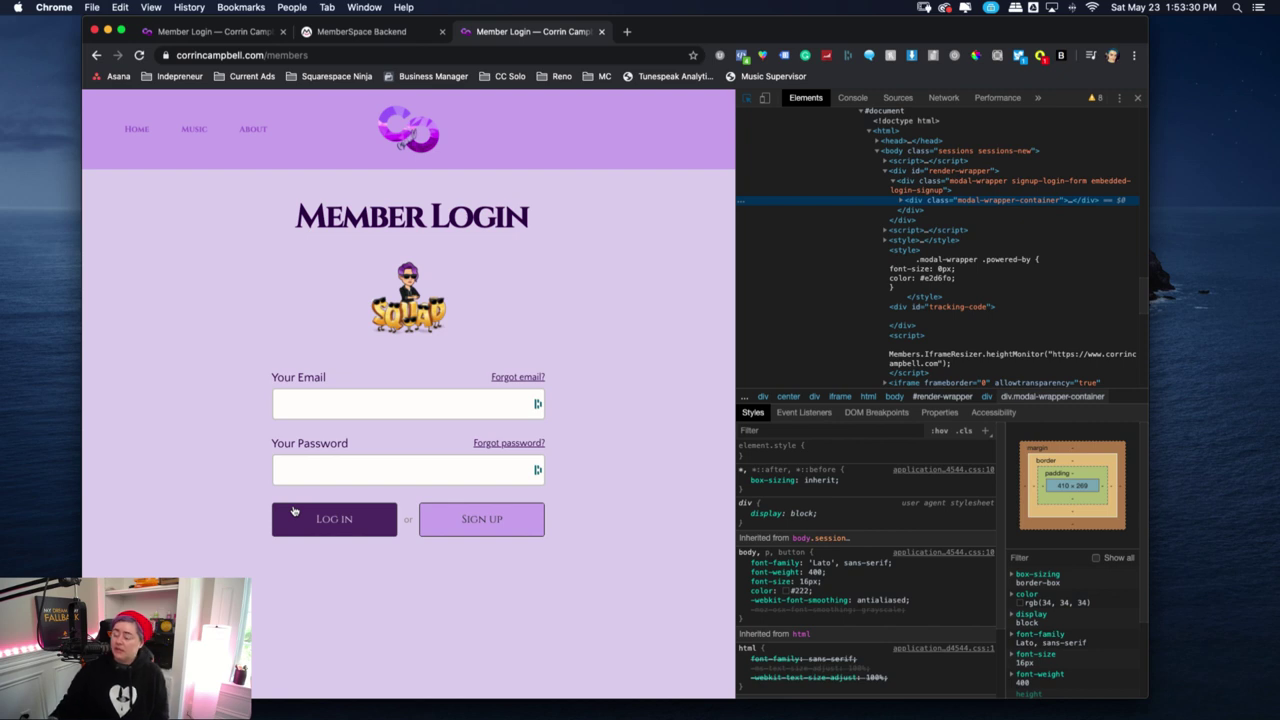
{"action": "key", "text": "super+shift+c"}
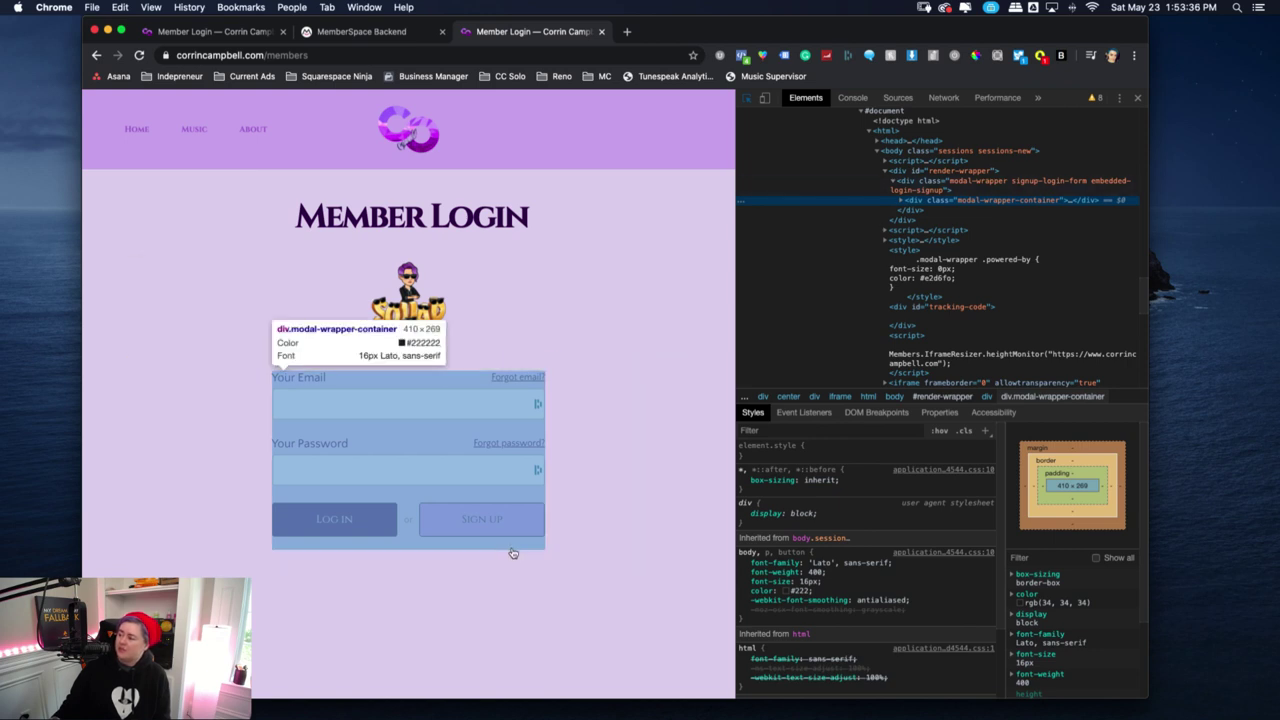
{"action": "left_click", "coordinate": [419, 559]}
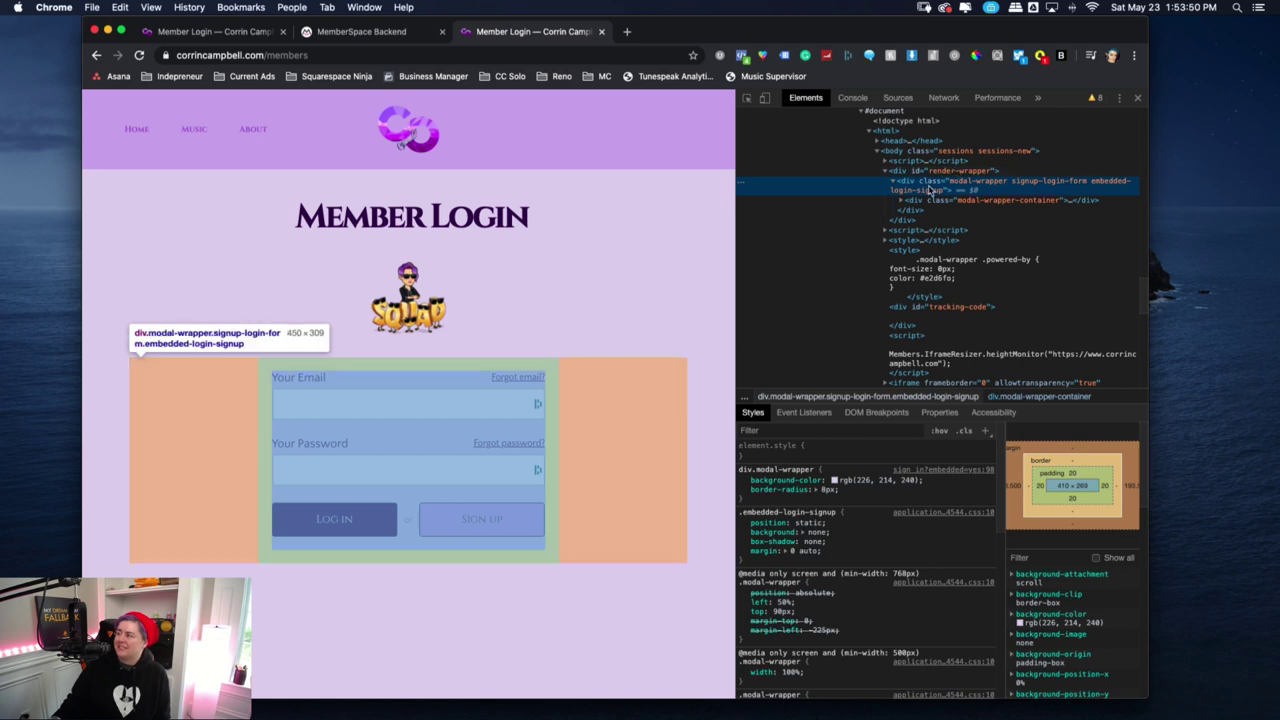
{"action": "left_click", "coordinate": [900, 201]}
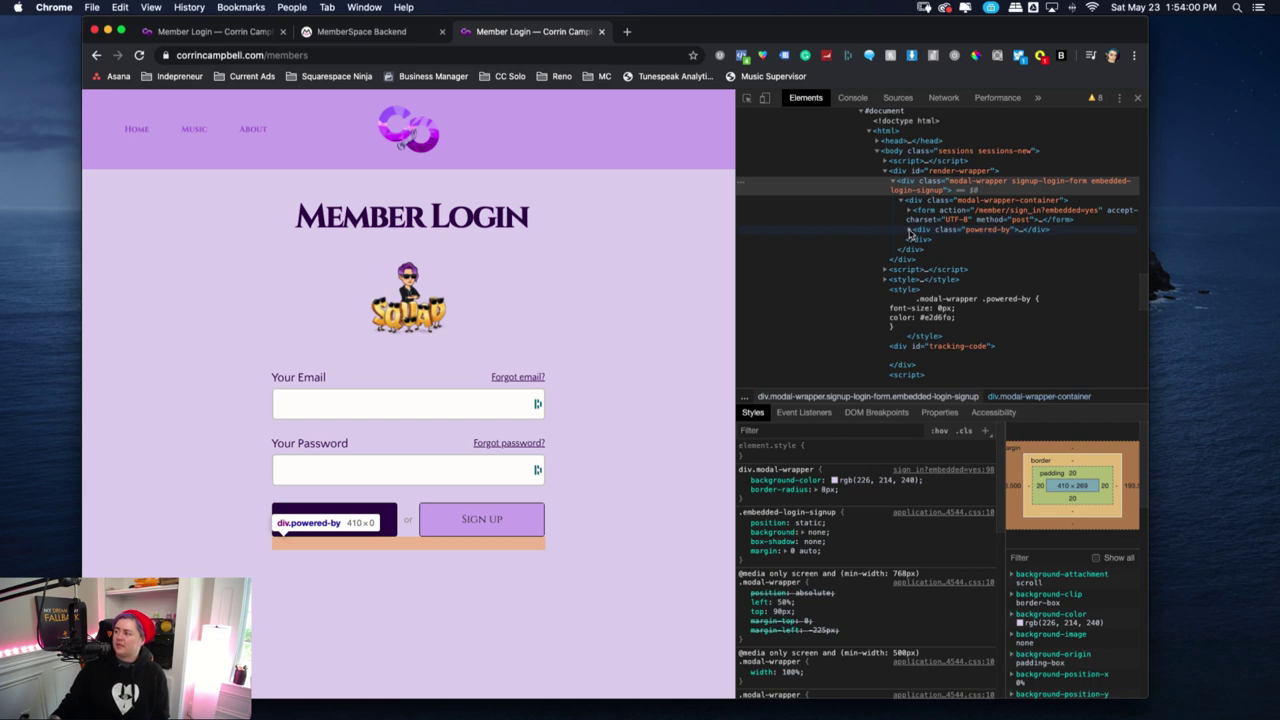
{"action": "left_click", "coordinate": [909, 231]}
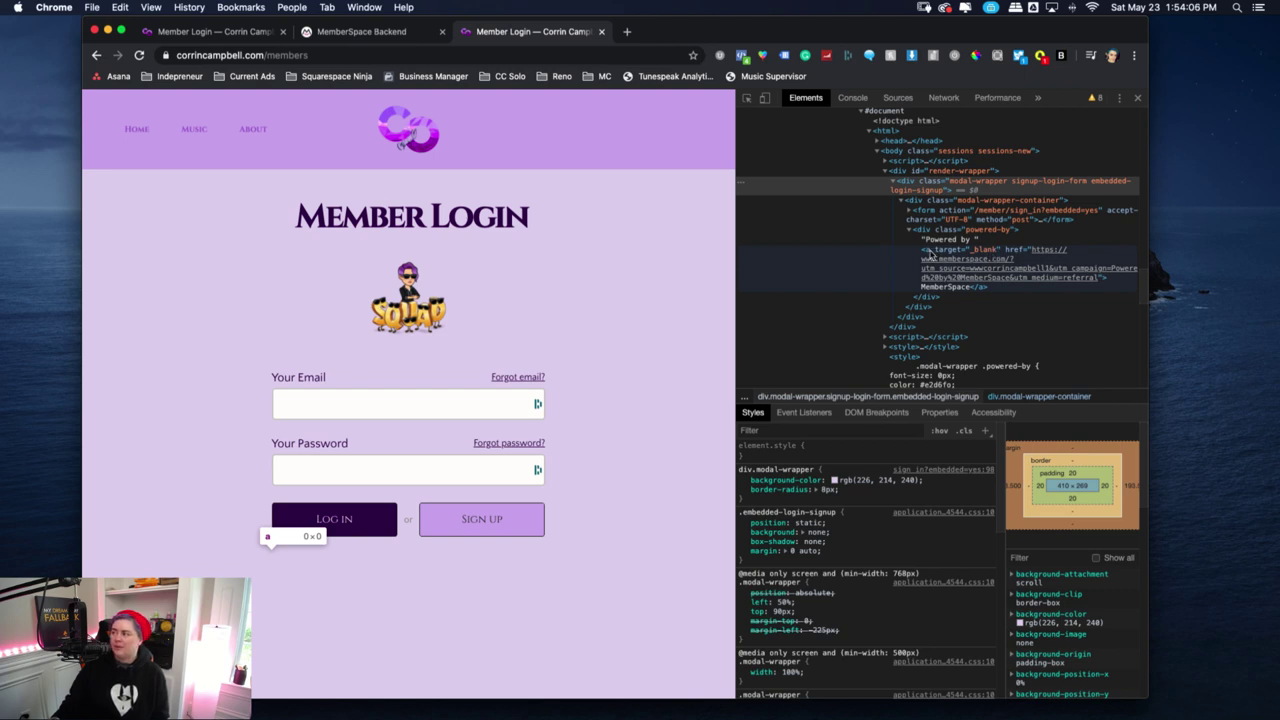
{"action": "left_click", "coordinate": [965, 232]}
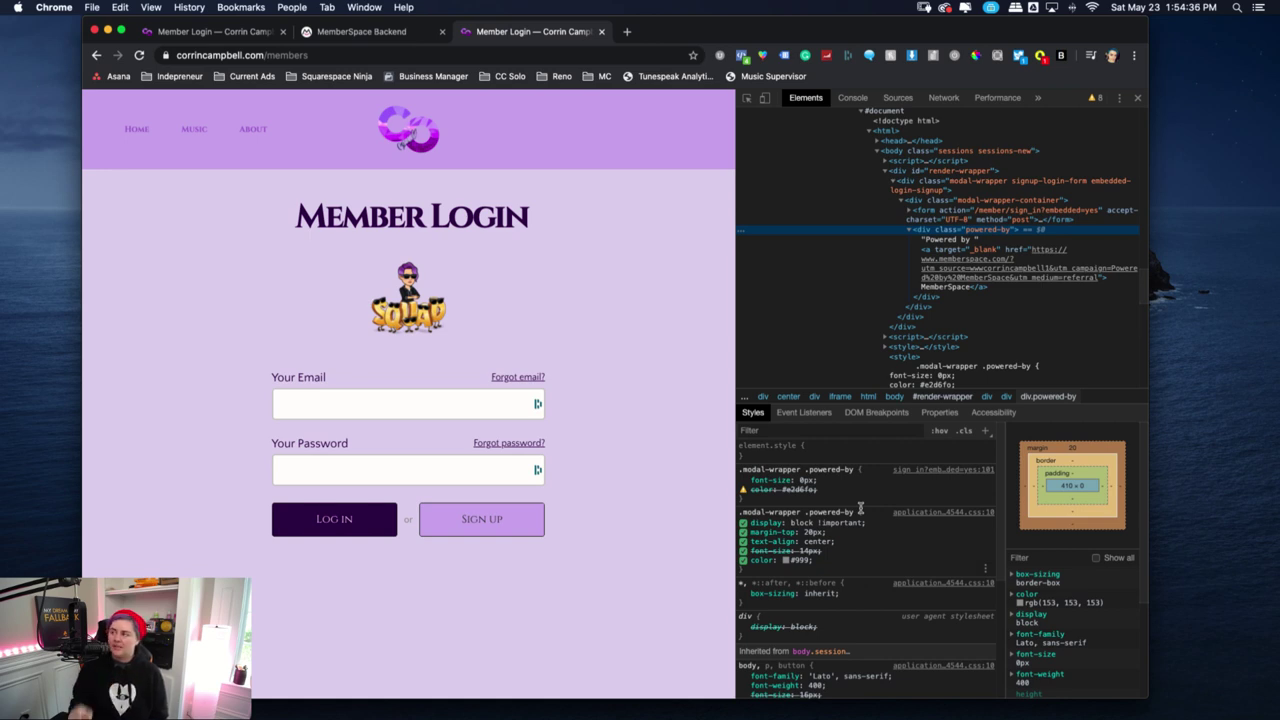
Review the powered-by custom CSS rule's font size and color in the MemberSpace design settings, alongside the login form preview
{"action": "left_click", "coordinate": [358, 32]}
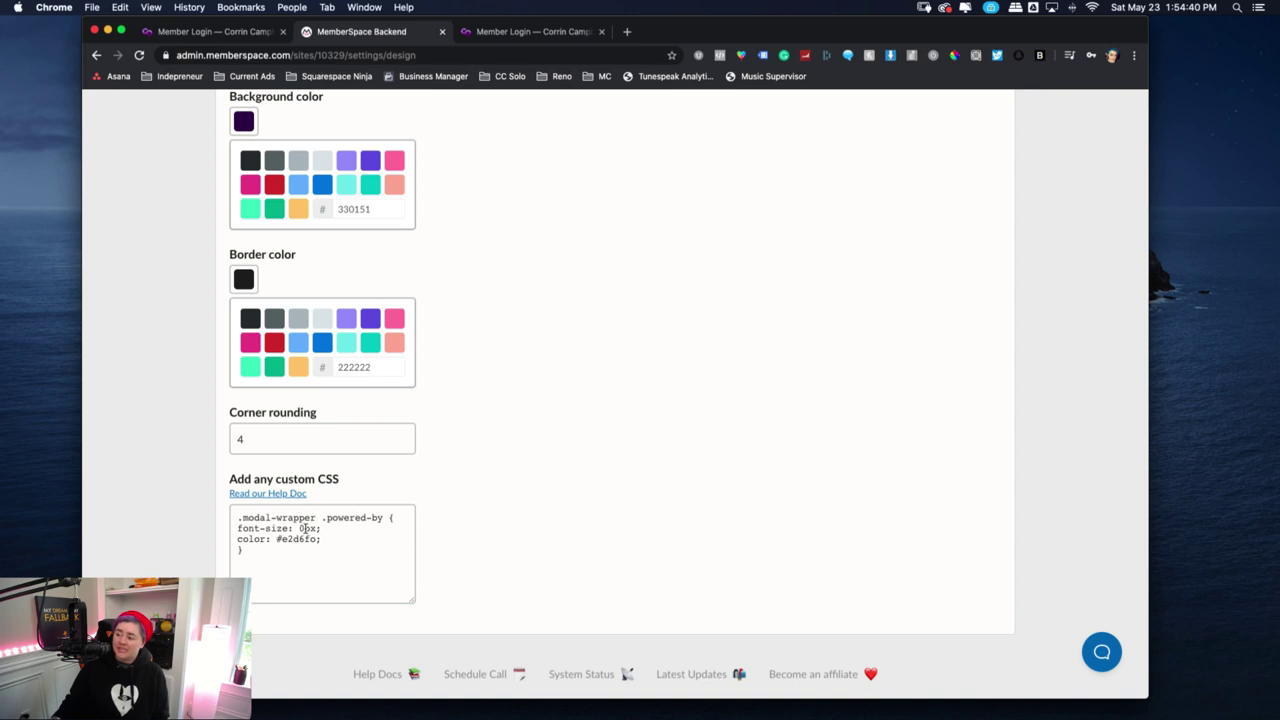
{"action": "left_click", "coordinate": [314, 540]}
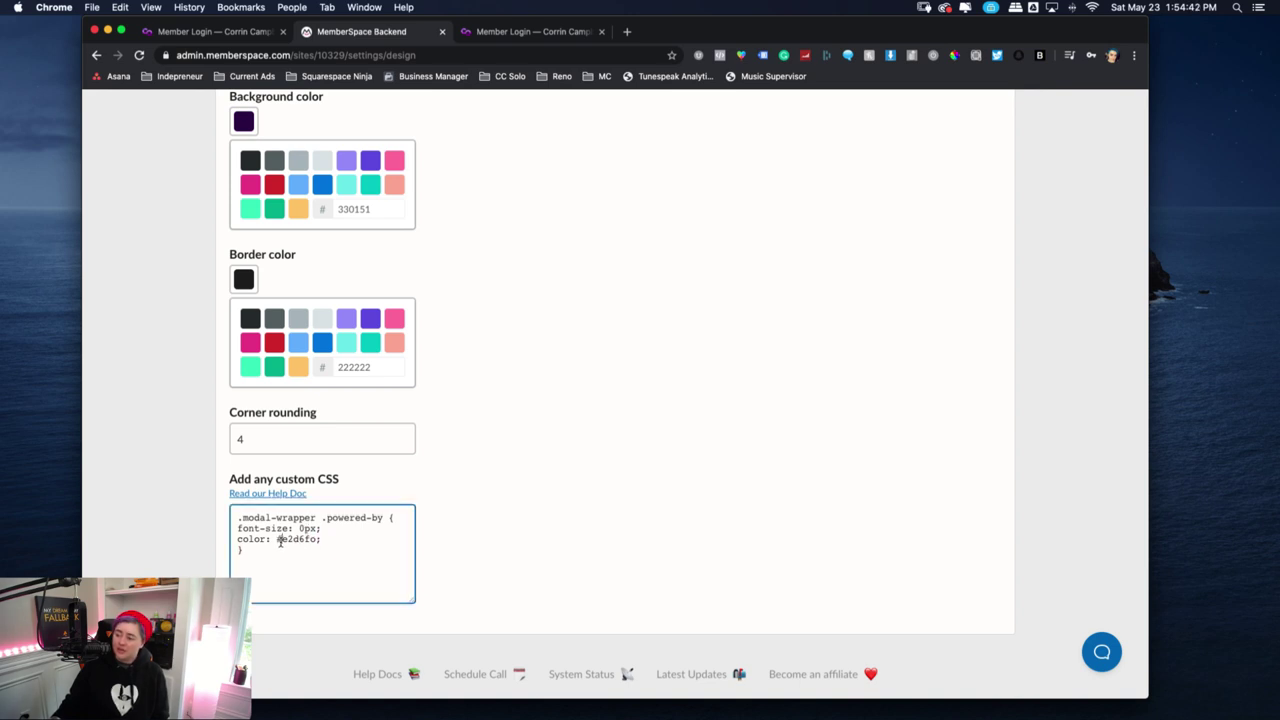
{"action": "left_click_drag", "start_coordinate": [318, 528], "coordinate": [298, 527]}
{"action": "left_click", "coordinate": [583, 346]}
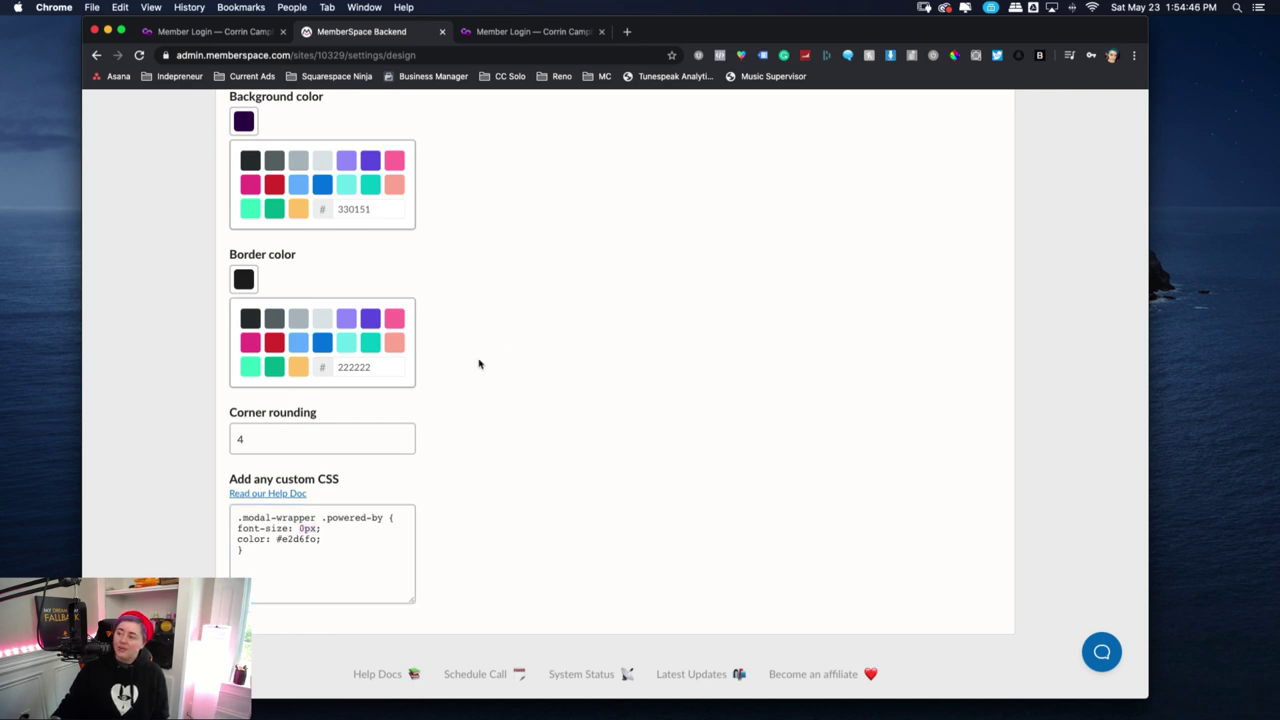
{"action": "scroll", "coordinate": [479, 364], "scroll_direction": "up", "scroll_amount": 5}
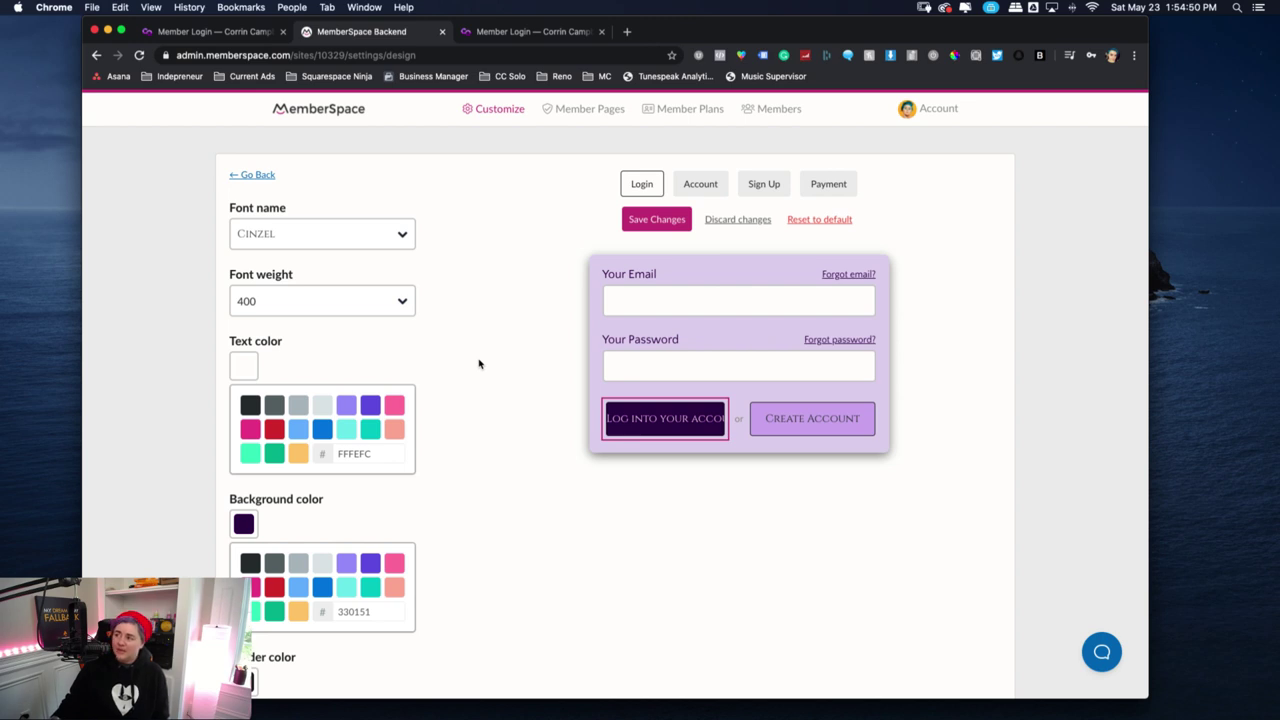
{"action": "scroll", "coordinate": [490, 538], "scroll_direction": "down", "scroll_amount": 5}
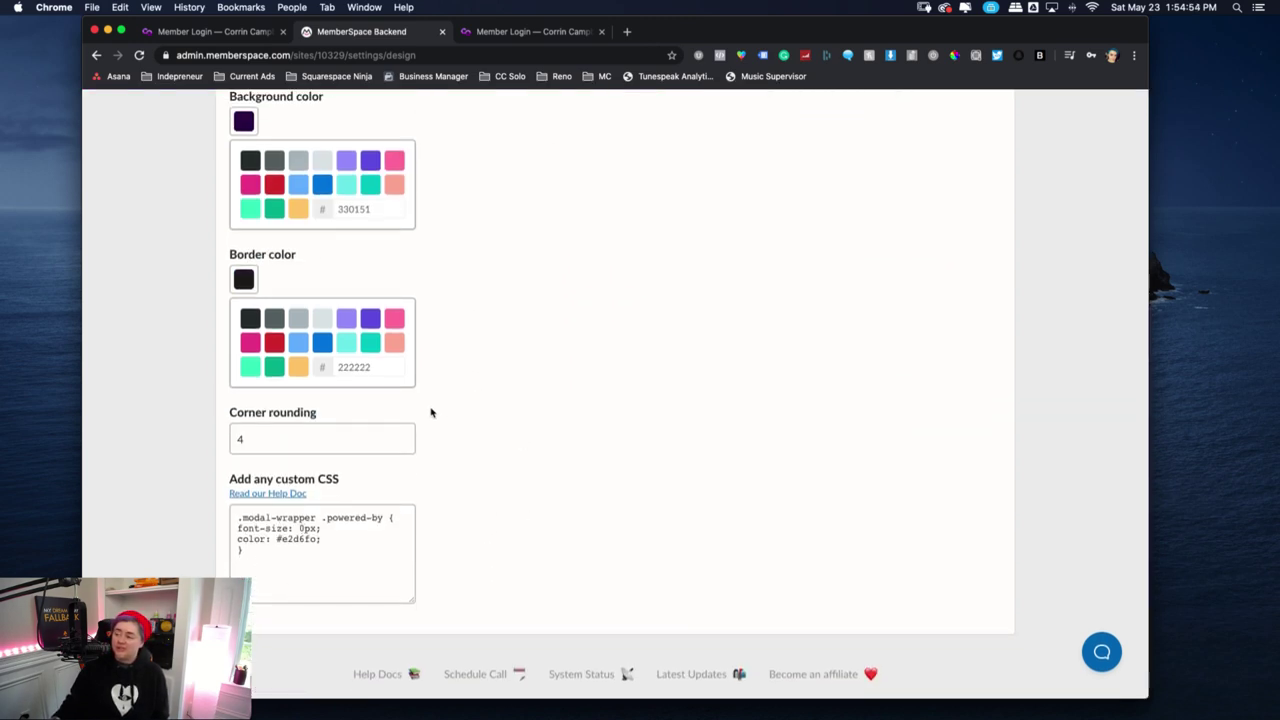
{"action": "scroll", "coordinate": [431, 410], "scroll_direction": "up", "scroll_amount": 5}
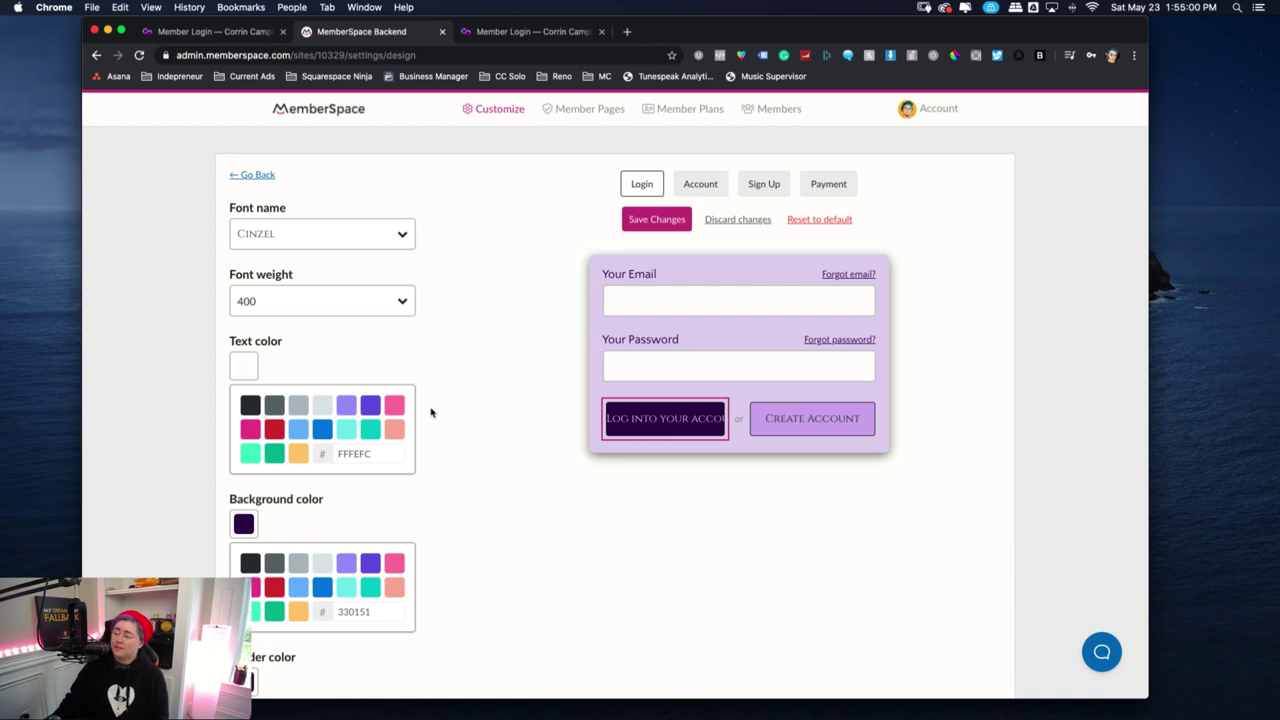
Close the MemberSpace Backend and live Member Login tabs, and dismiss the Member Login page settings in Squarespace
{"action": "left_click", "coordinate": [441, 32]}
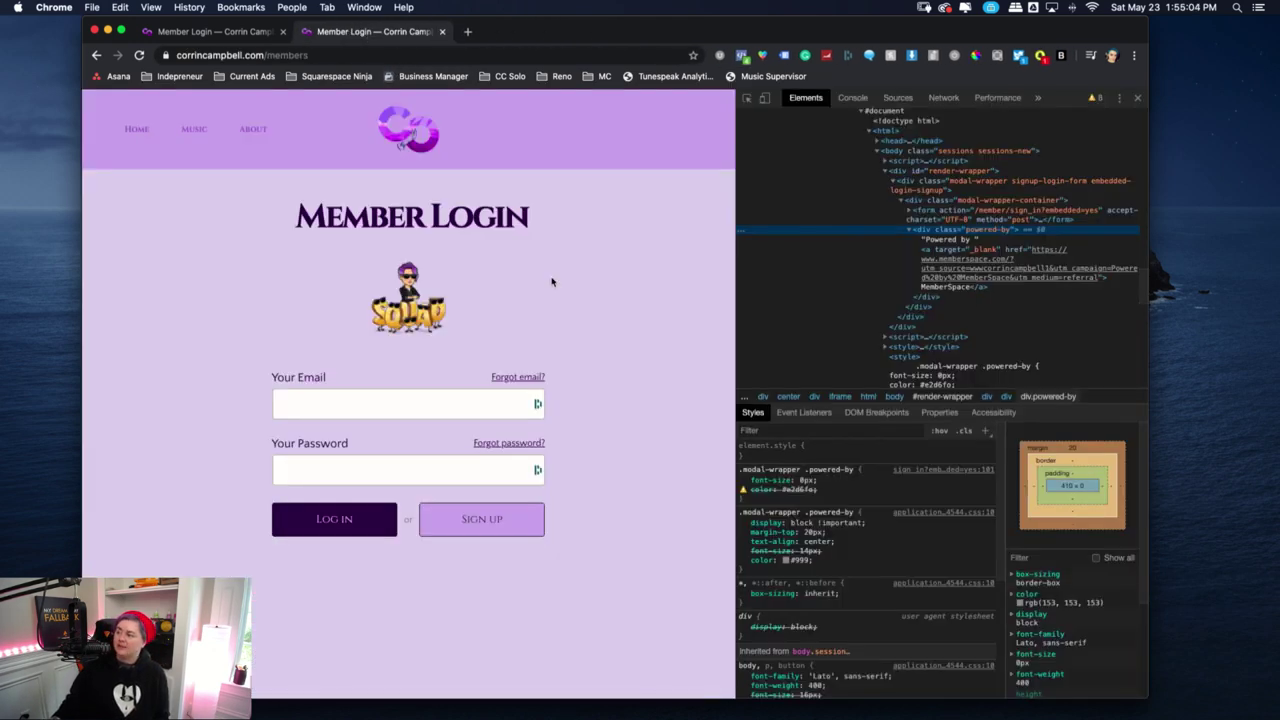
{"action": "left_click", "coordinate": [441, 32]}
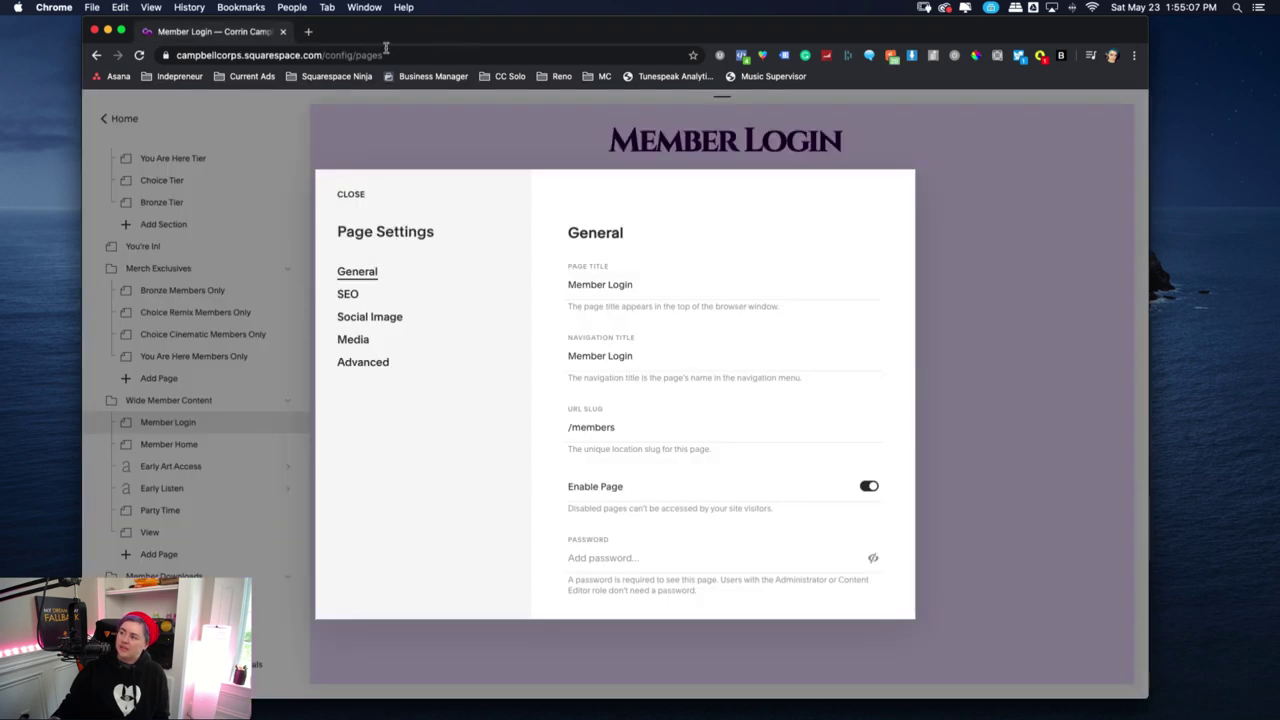
{"action": "left_click", "coordinate": [351, 195]}
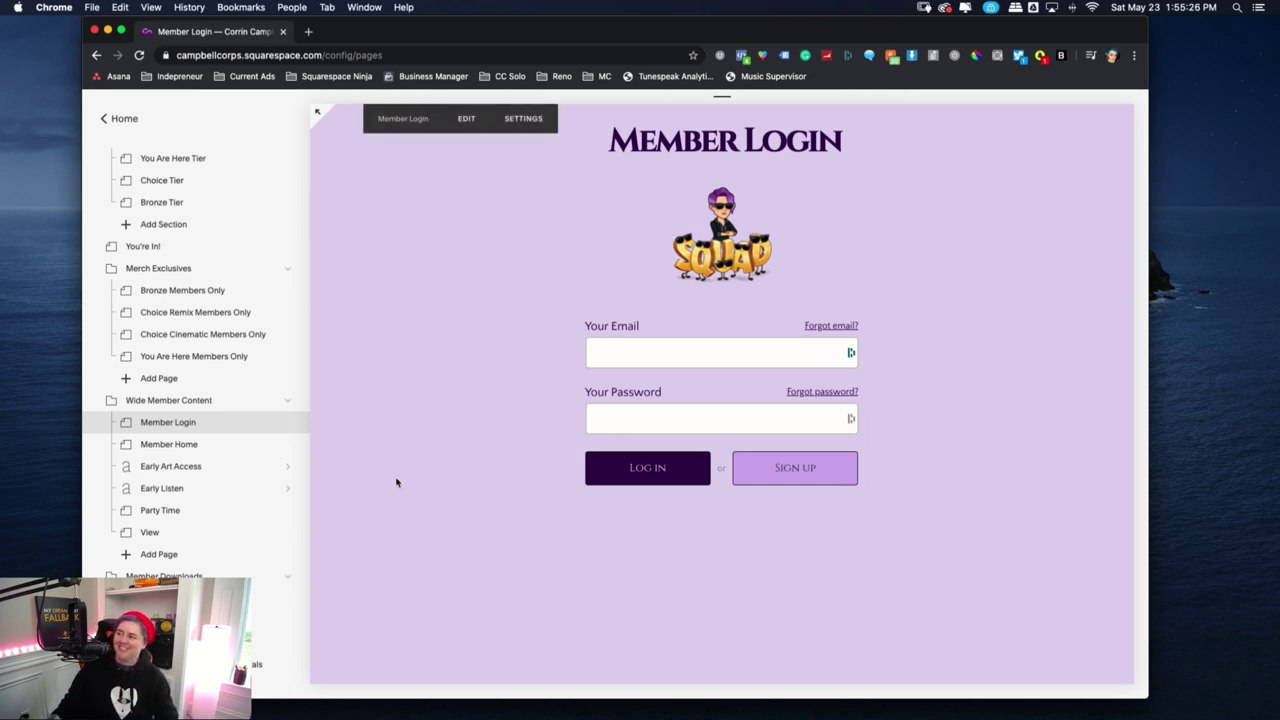
Find the Campbell Corps Points cover page in the site's page list and open it for viewing
{"action": "scroll", "coordinate": [204, 563], "scroll_direction": "down", "scroll_amount": 10}
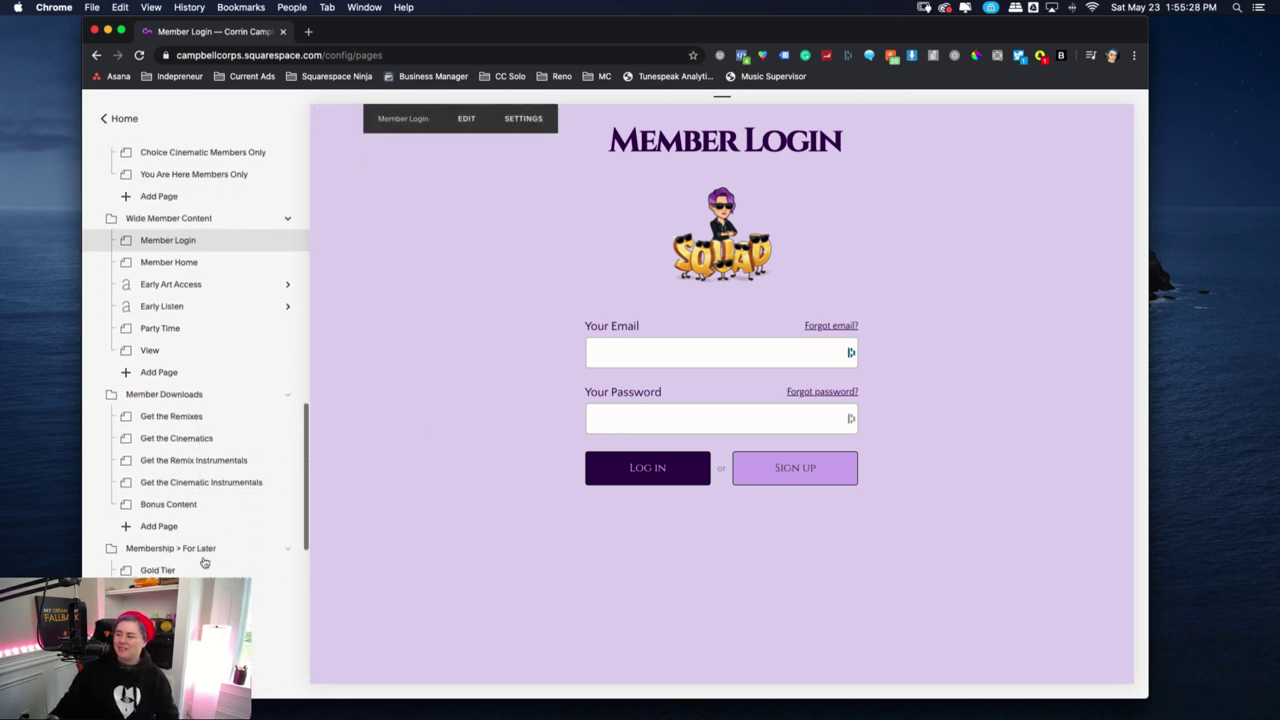
{"action": "scroll", "coordinate": [204, 563], "scroll_direction": "down", "scroll_amount": 5}
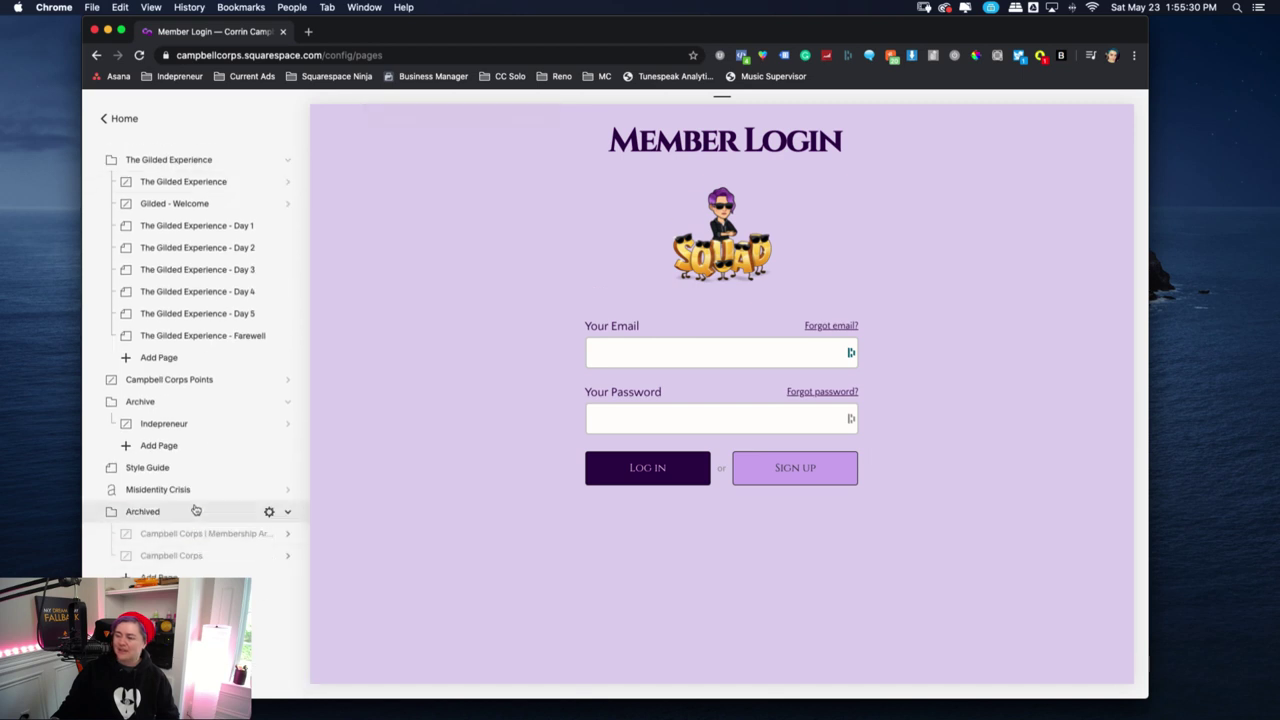
{"action": "left_click", "coordinate": [199, 389]}
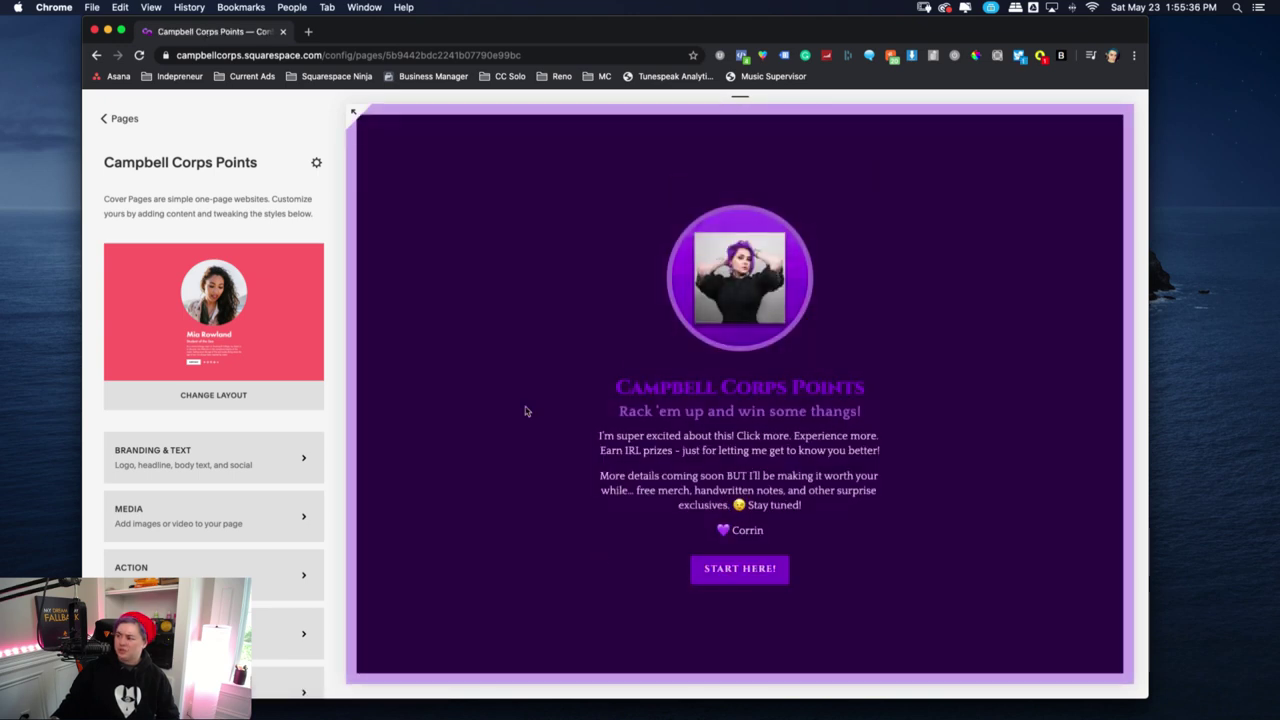
{"action": "mouse_move", "coordinate": [680, 260]}
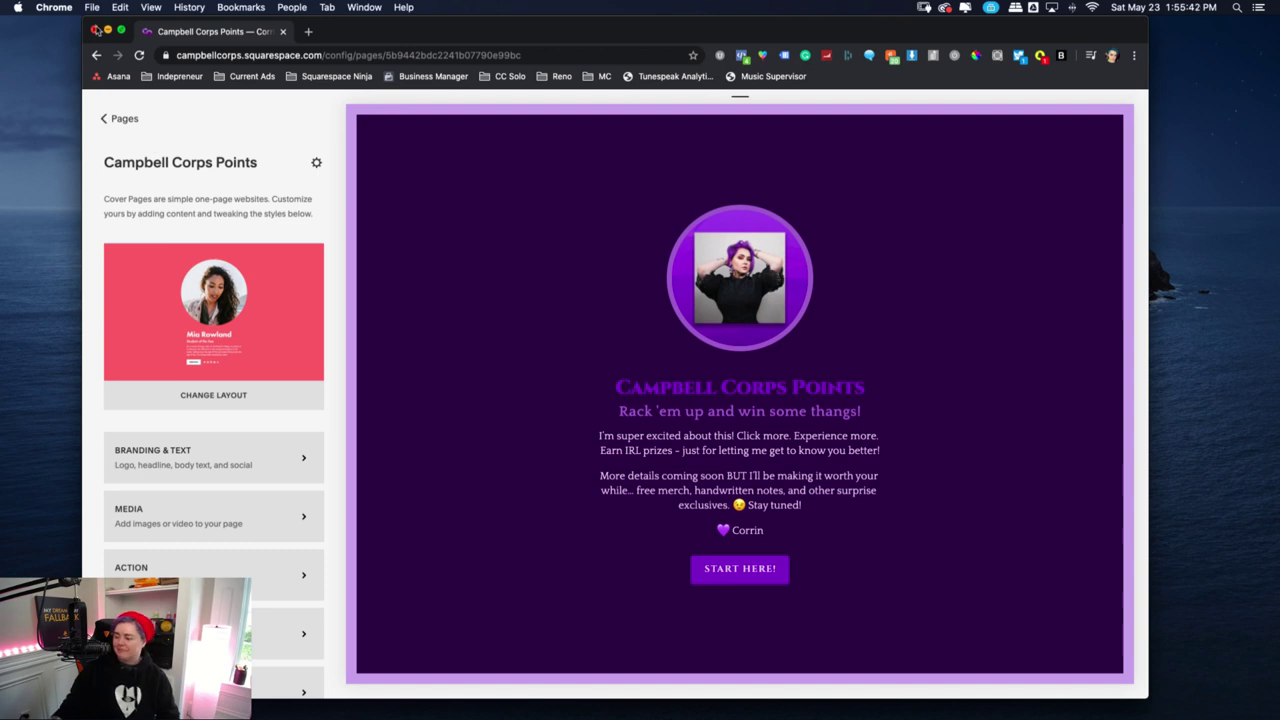
Switch to ManyChat and open the flow attached to the CC Points item of the automation's Main Menu
{"action": "left_click", "coordinate": [270, 54]}
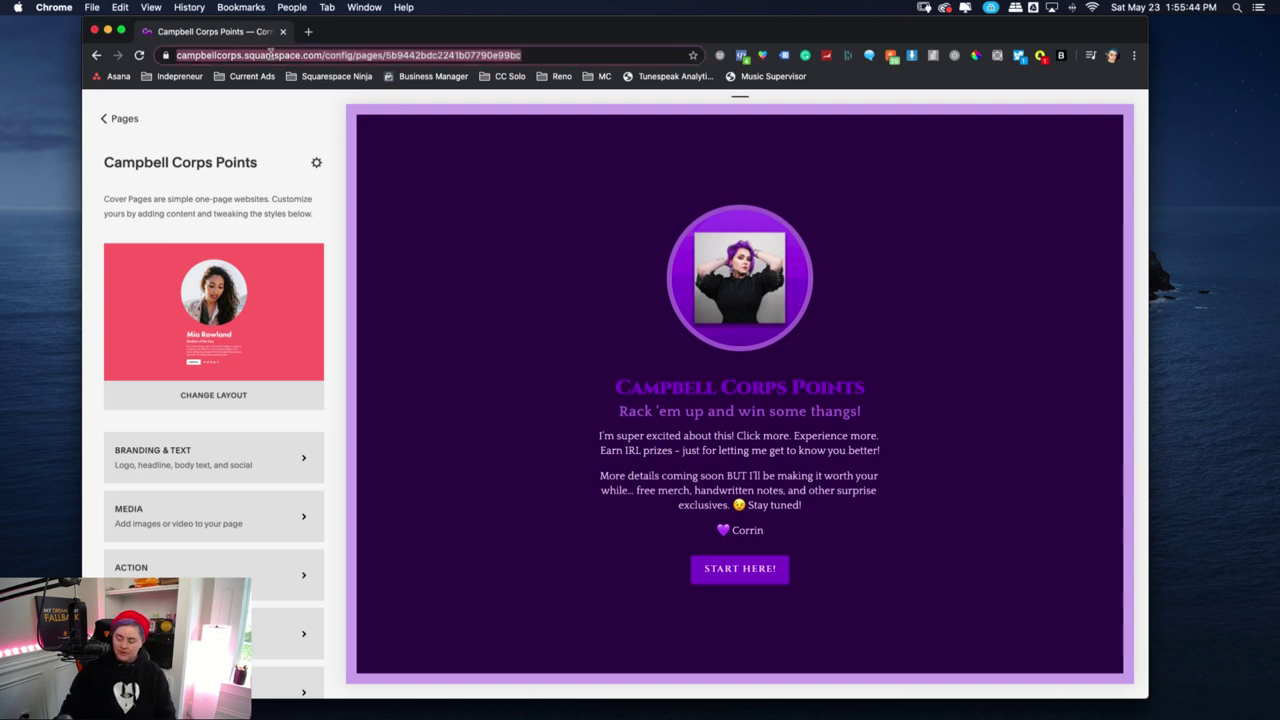
{"action": "type", "text": "manychat"}
{"action": "key", "text": "Return"}
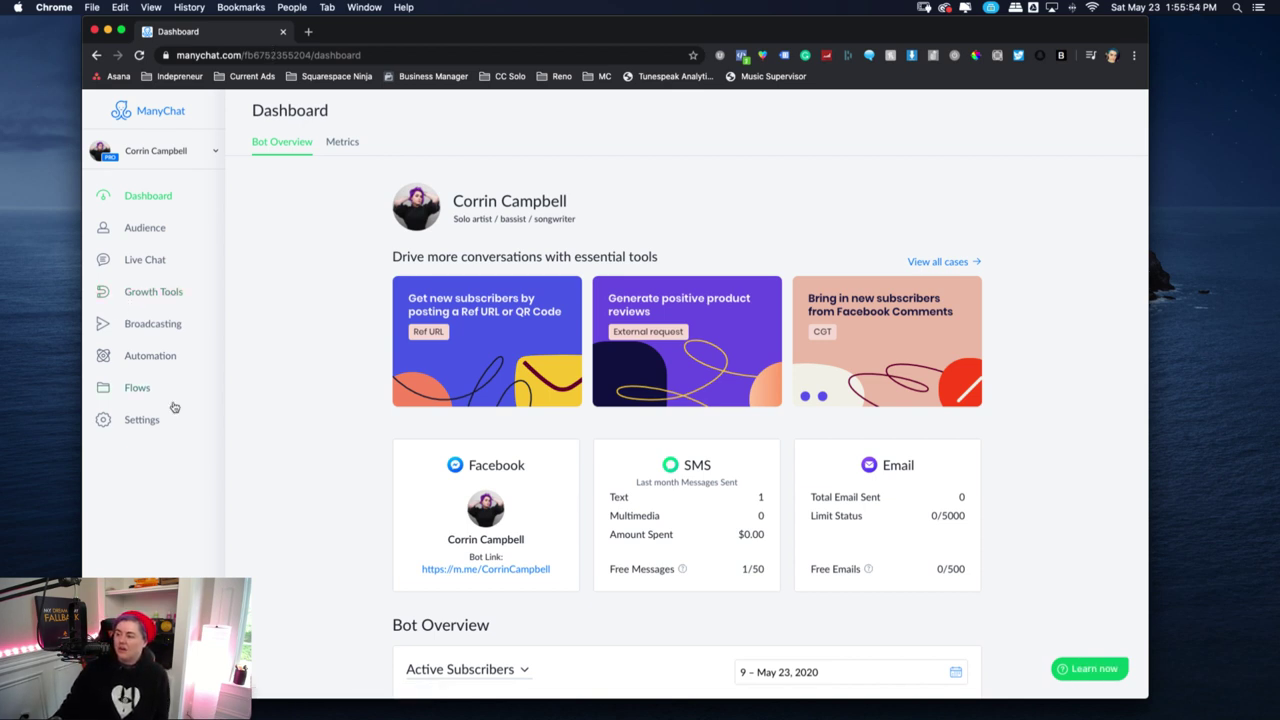
{"action": "left_click", "coordinate": [138, 389]}
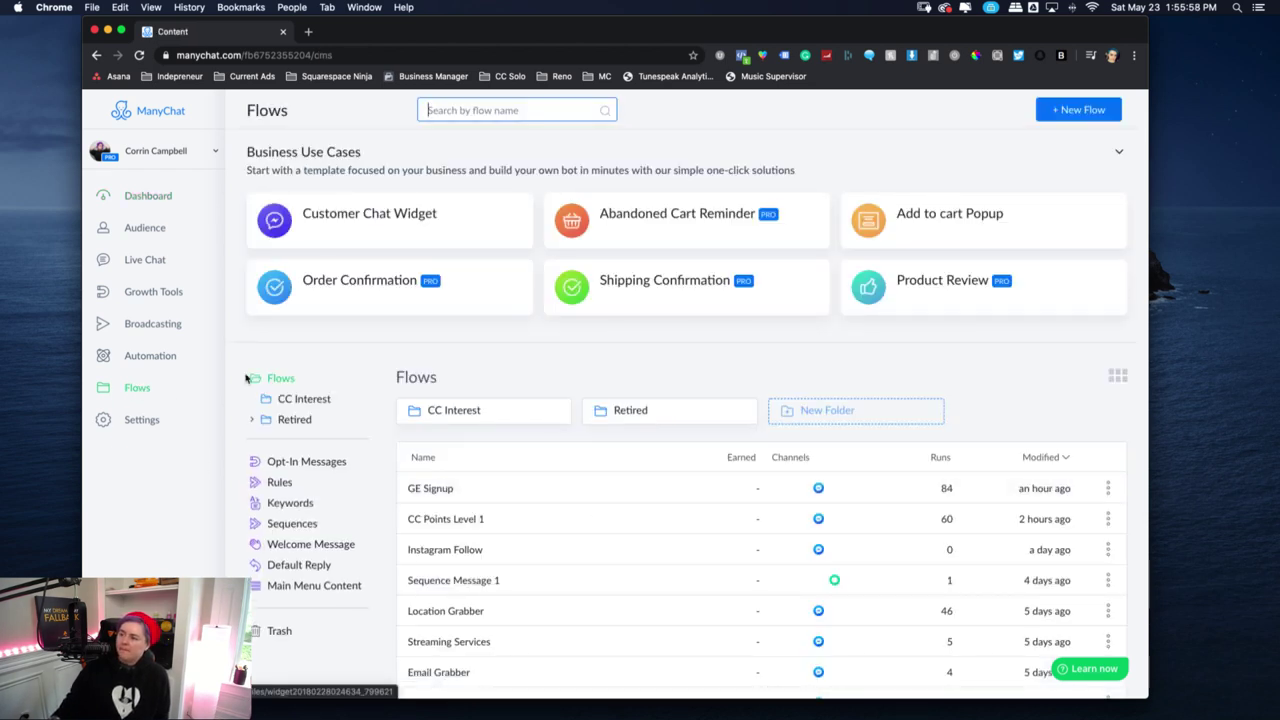
{"action": "left_click", "coordinate": [128, 357]}
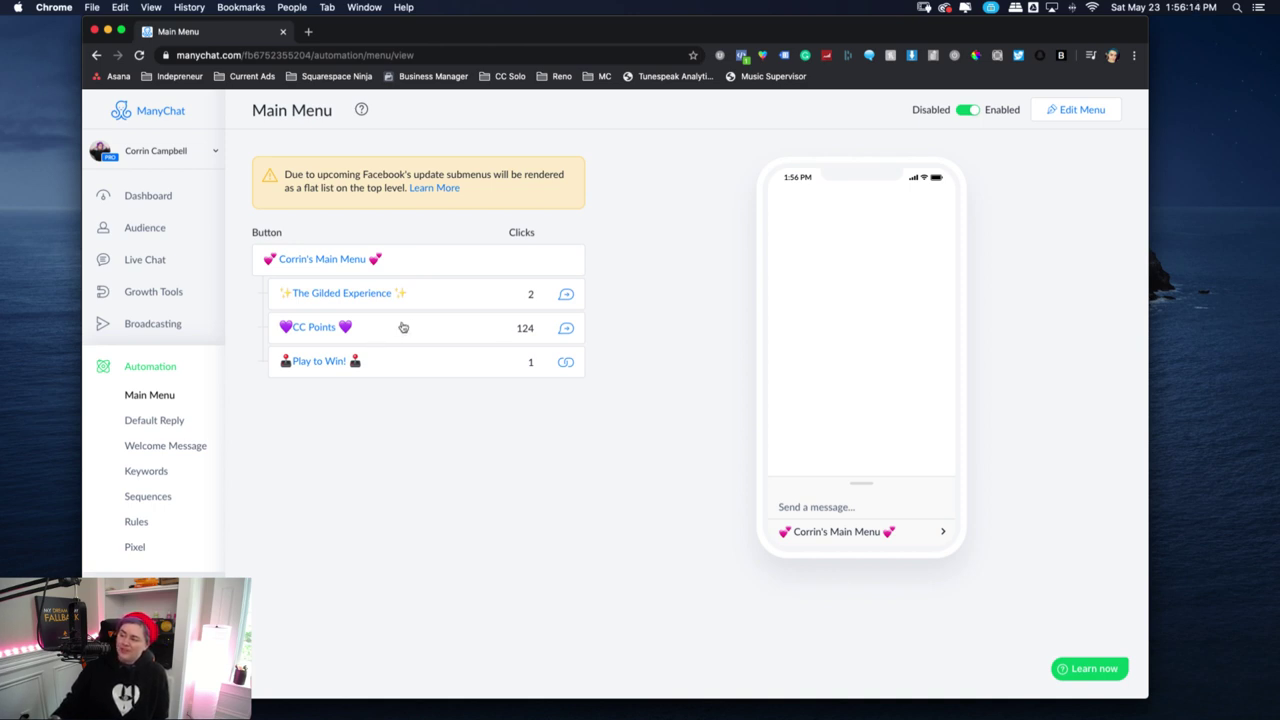
{"action": "left_click", "coordinate": [566, 328]}
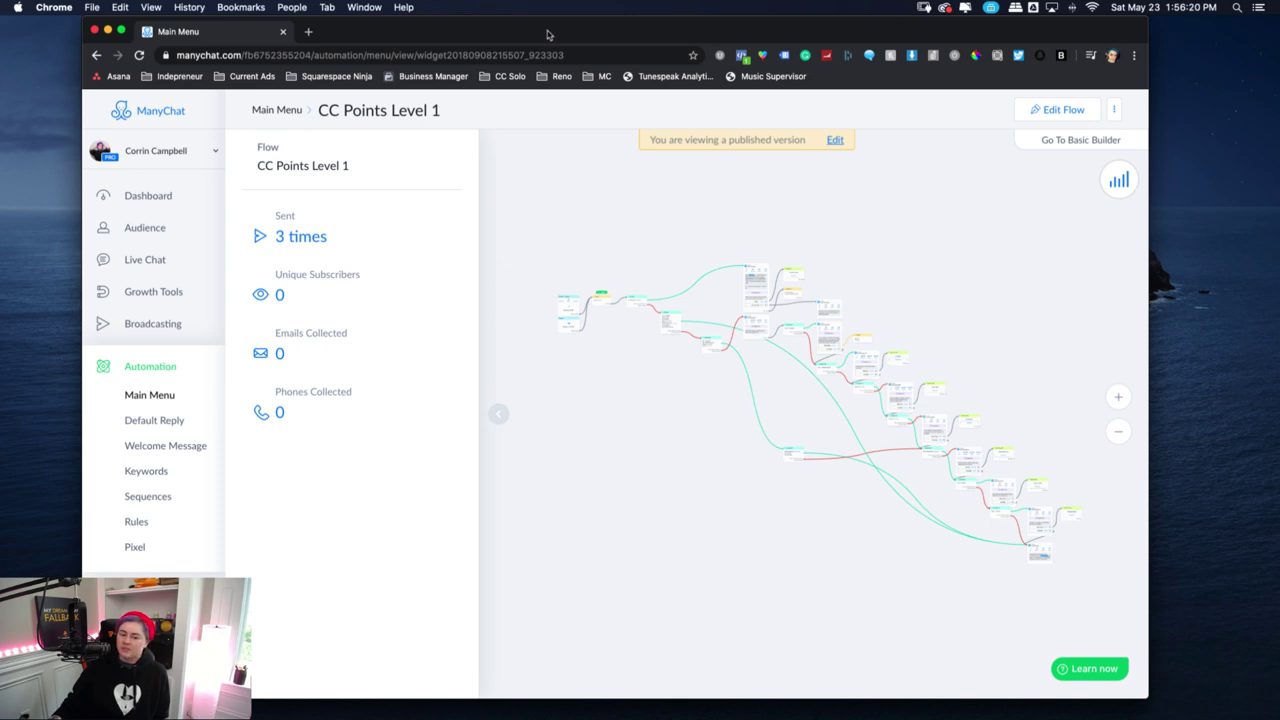
Move and widen the browser window, and open the CC Points Level 1 flow for editing
{"action": "left_click_drag", "start_coordinate": [541, 34], "coordinate": [674, 14]}
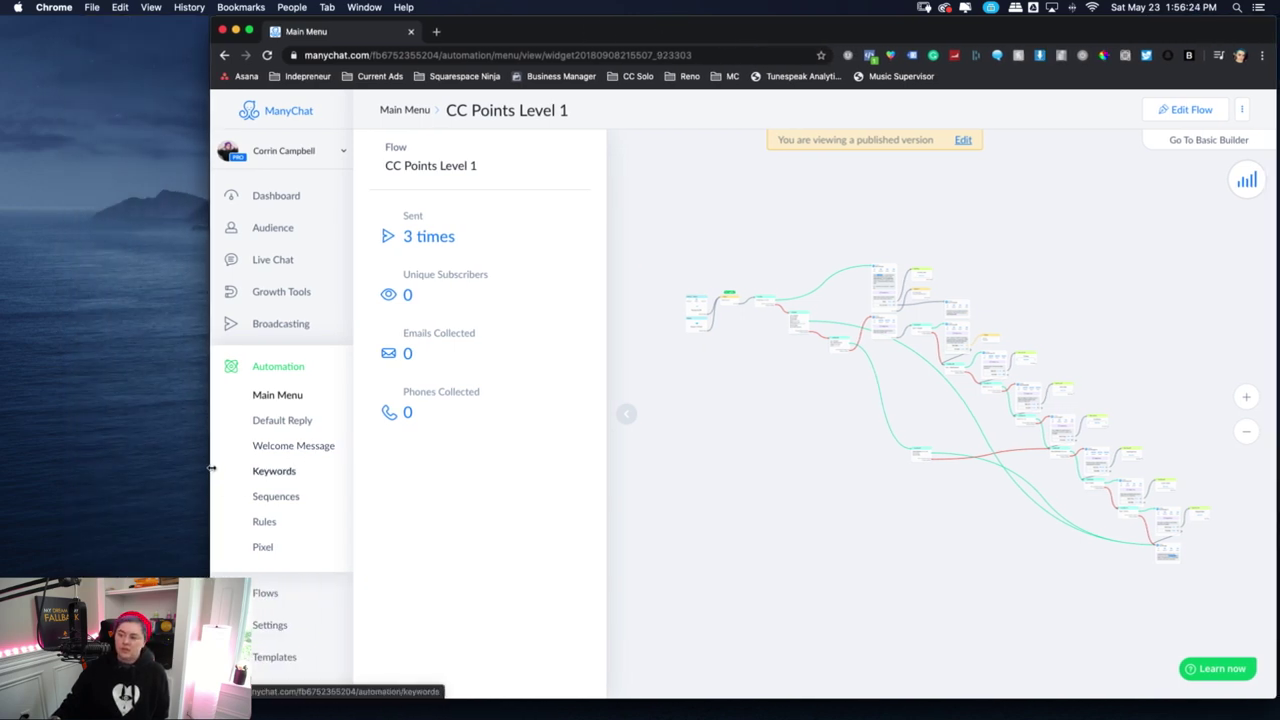
{"action": "left_click_drag", "start_coordinate": [211, 467], "coordinate": [111, 458]}
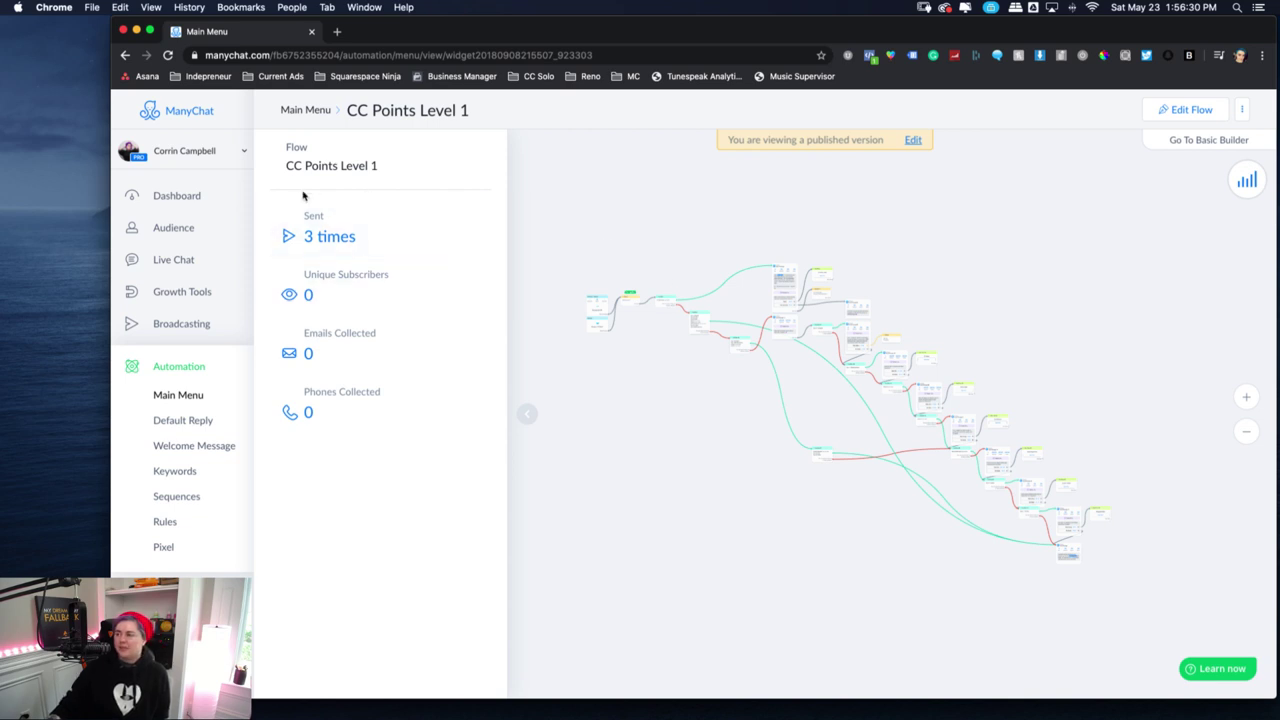
{"action": "left_click", "coordinate": [1246, 397]}
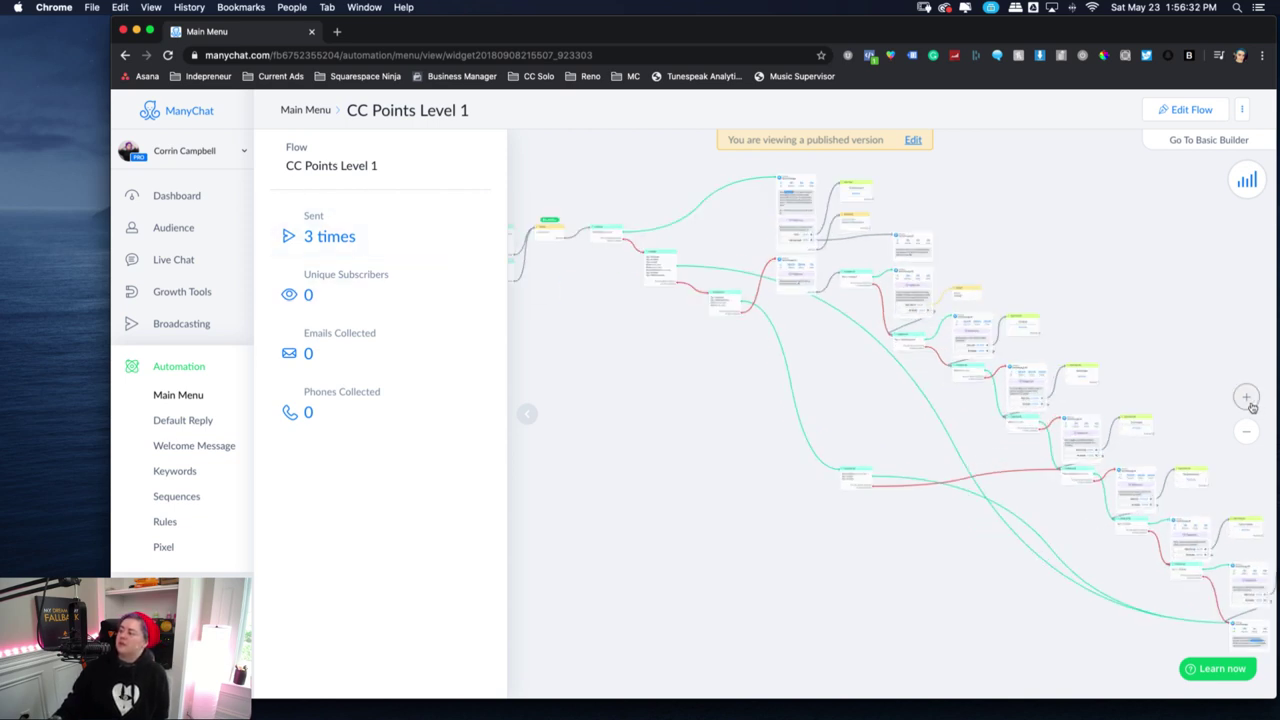
{"action": "left_click", "coordinate": [1246, 397]}
{"action": "left_click", "coordinate": [1246, 397]}
{"action": "left_click", "coordinate": [1182, 112]}
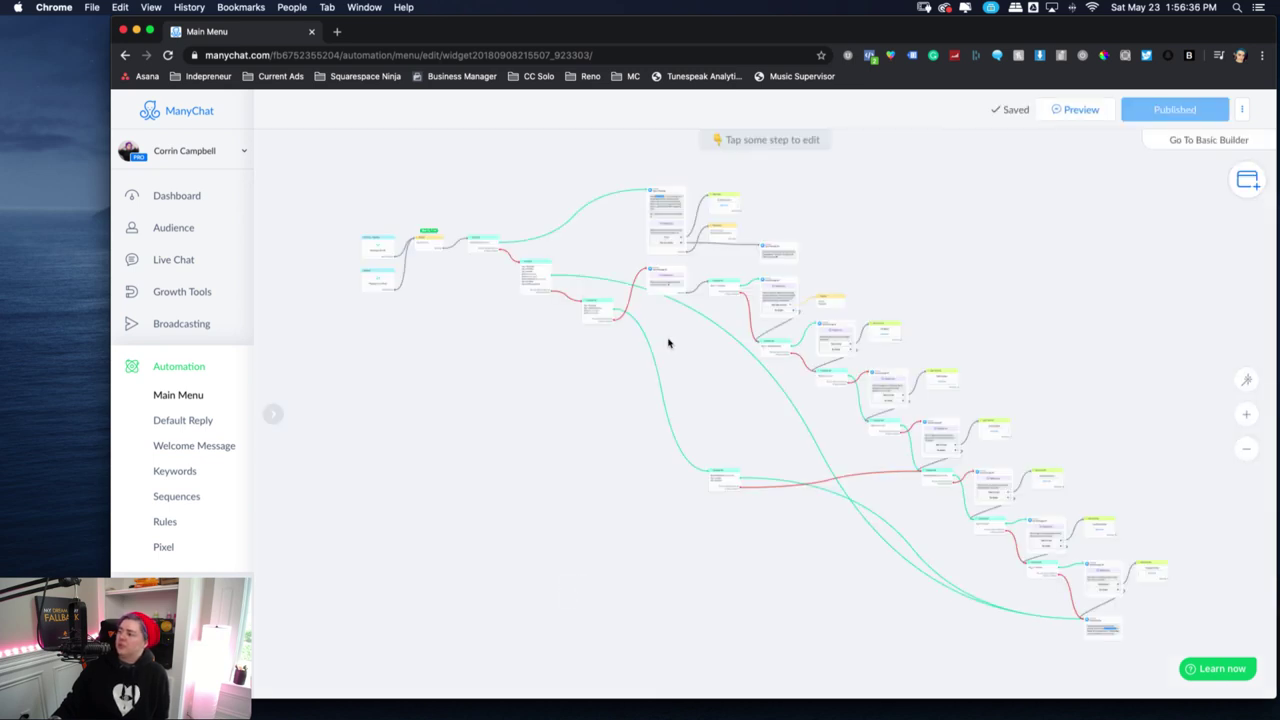
Examine the flow's CC Points website and keyword triggers and the starting action they lead into
{"action": "scroll", "coordinate": [566, 443], "scroll_direction": "up", "scroll_amount": 5}
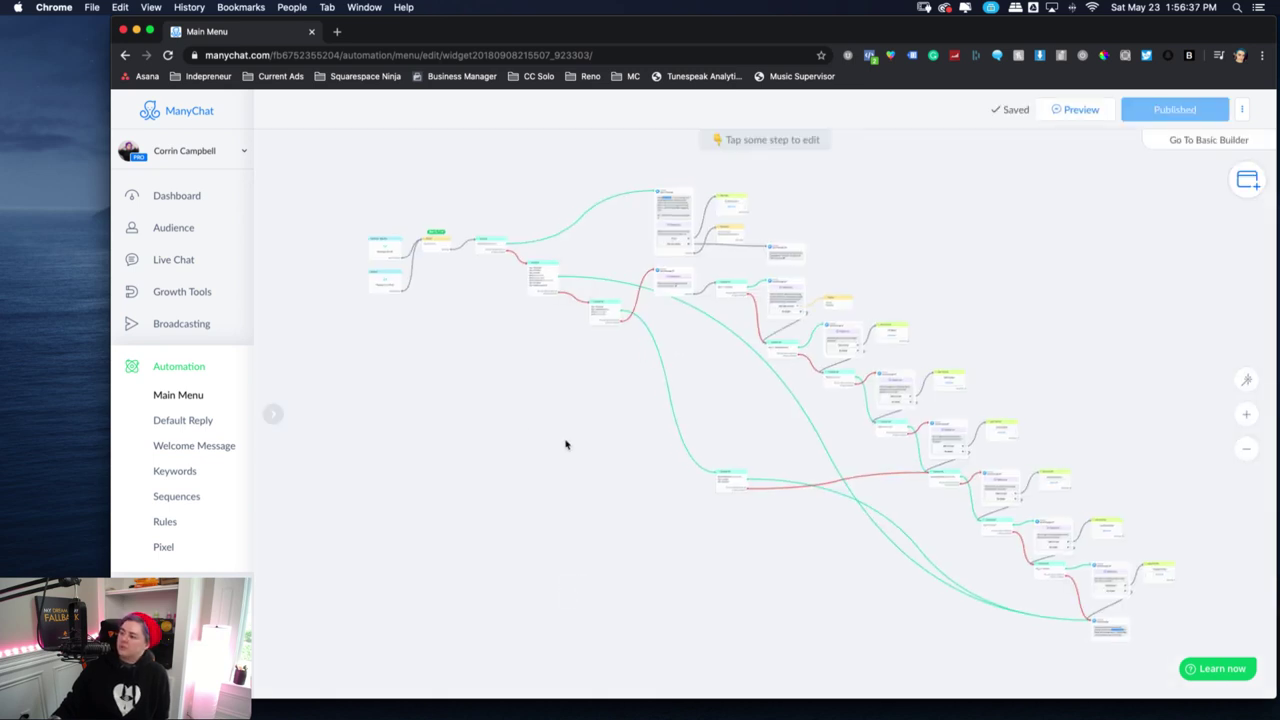
{"action": "left_click", "coordinate": [1246, 416]}
{"action": "left_click", "coordinate": [1246, 416]}
{"action": "scroll", "coordinate": [632, 420], "scroll_direction": "left", "scroll_amount": 10}
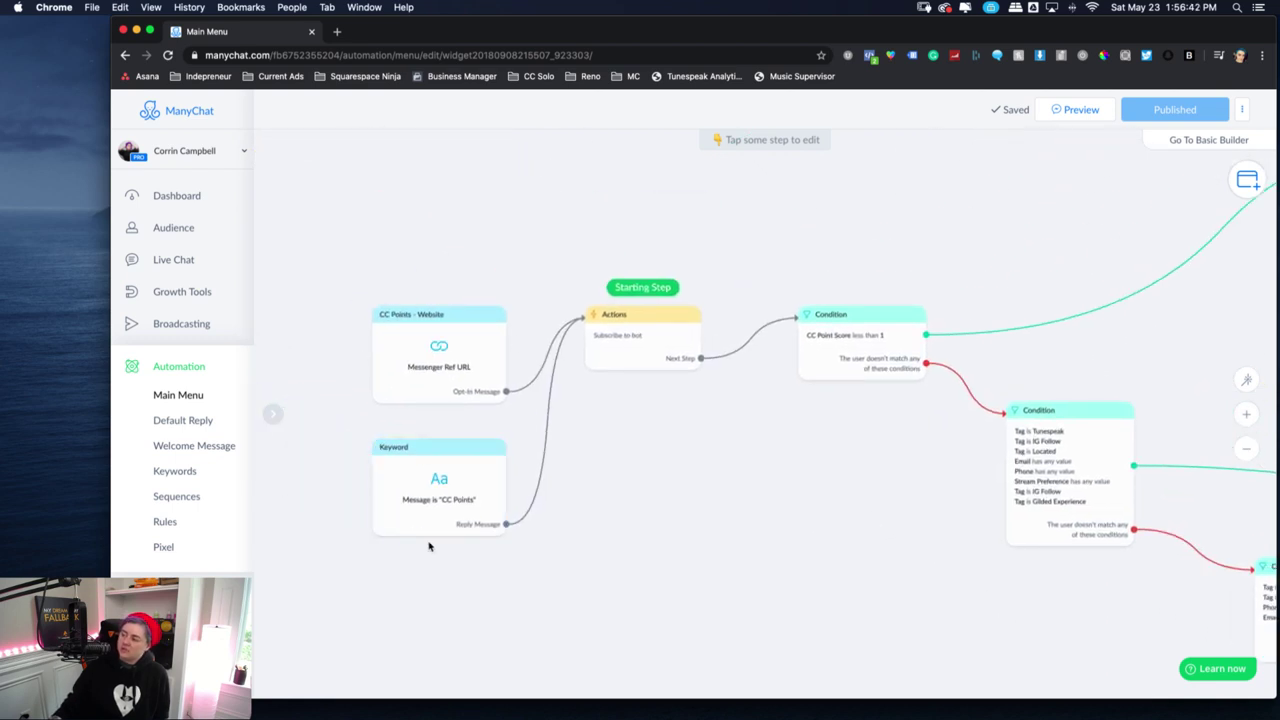
{"action": "mouse_move", "coordinate": [420, 490]}
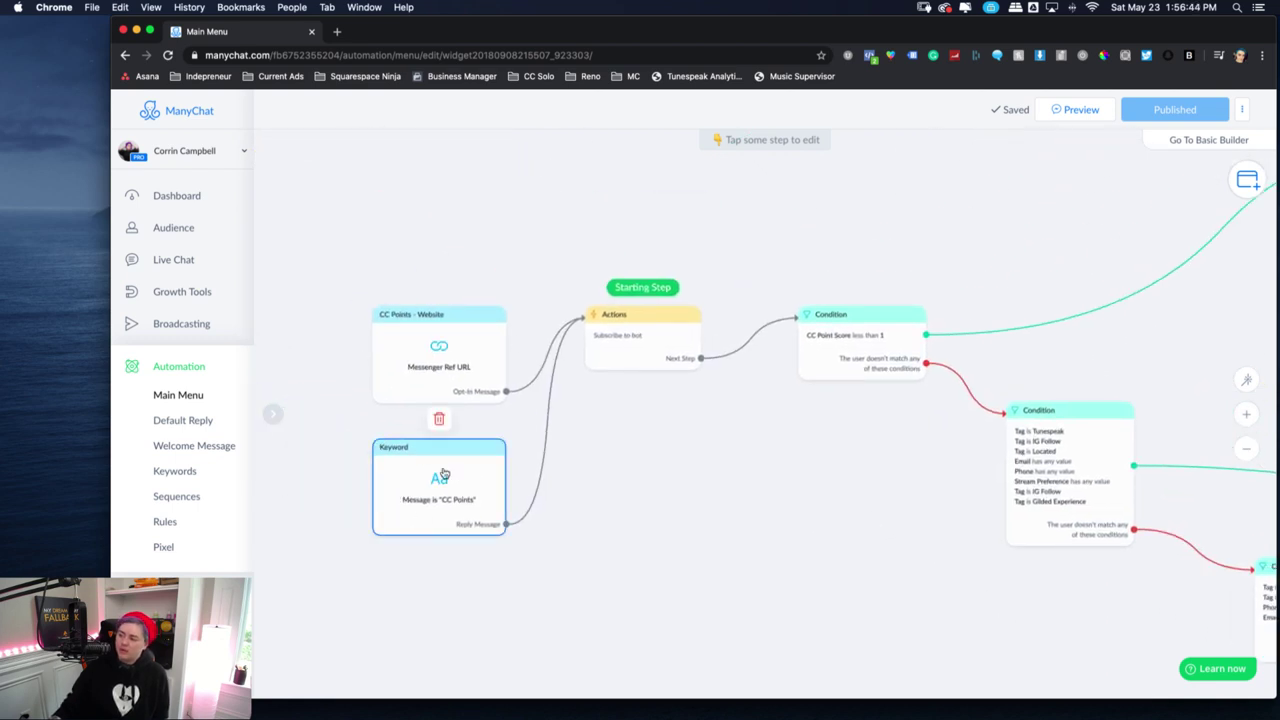
{"action": "mouse_move", "coordinate": [392, 362]}
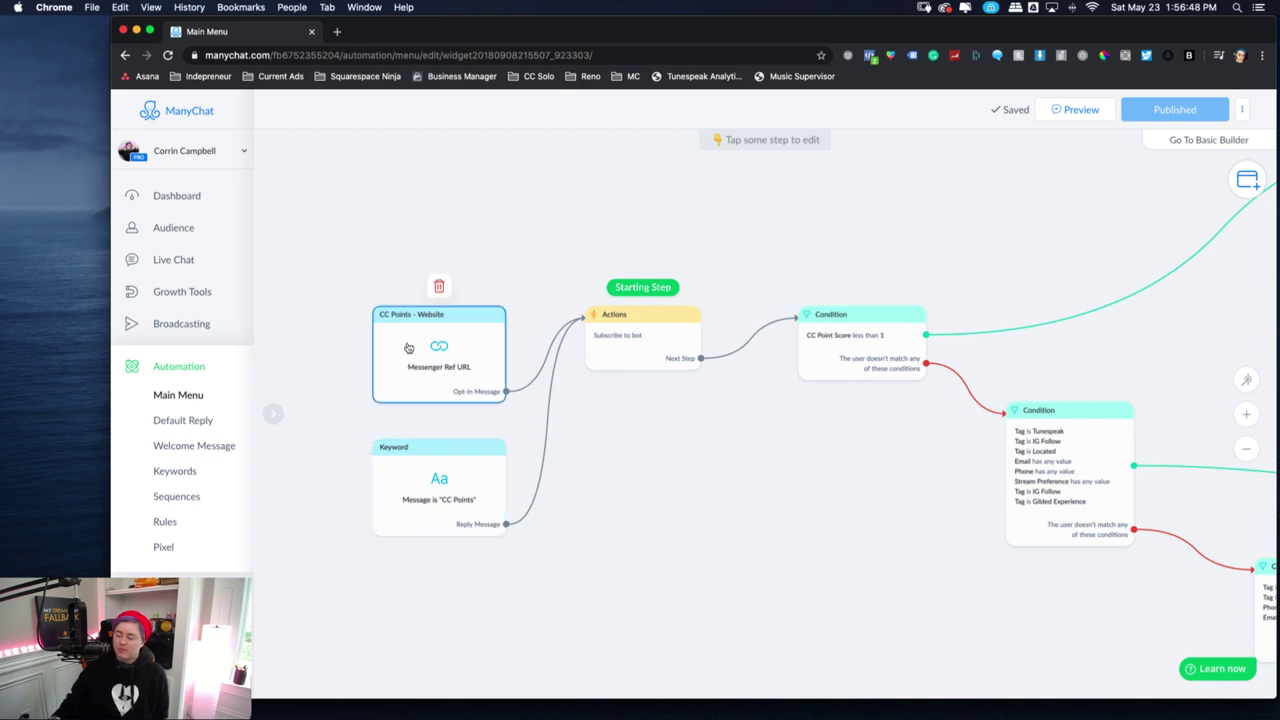
{"action": "mouse_move", "coordinate": [437, 510]}
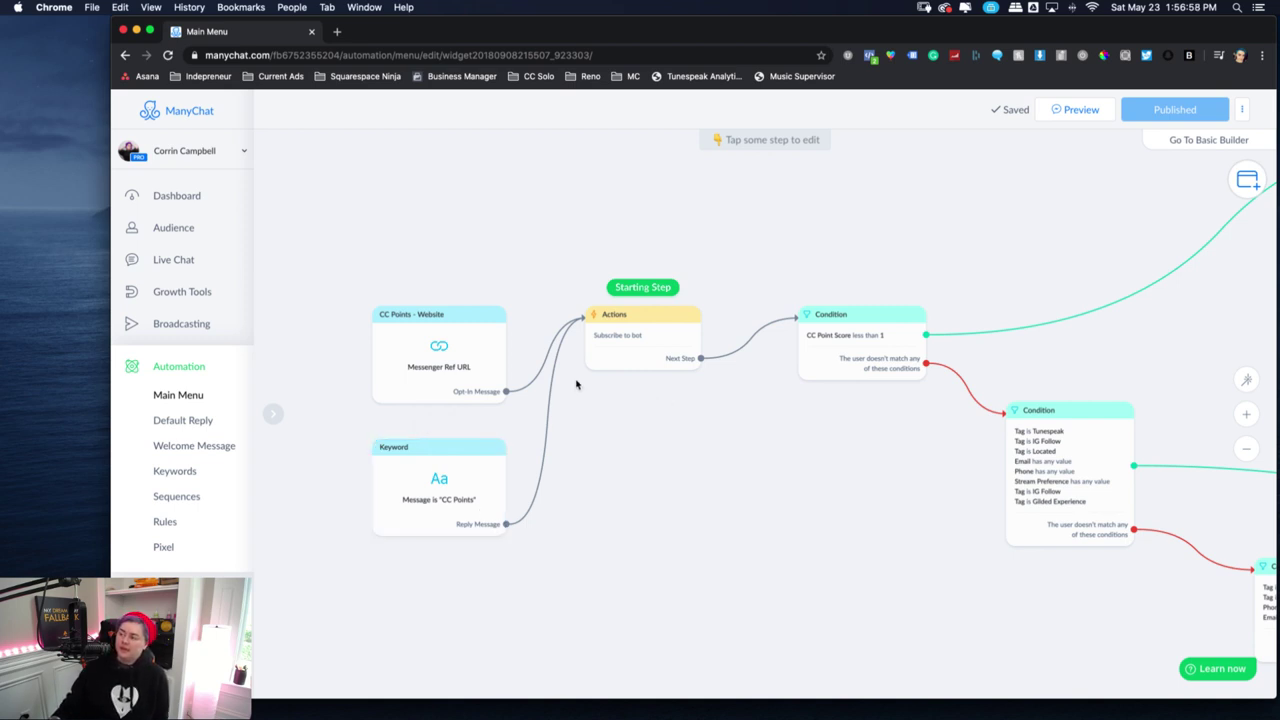
{"action": "mouse_move", "coordinate": [659, 328]}
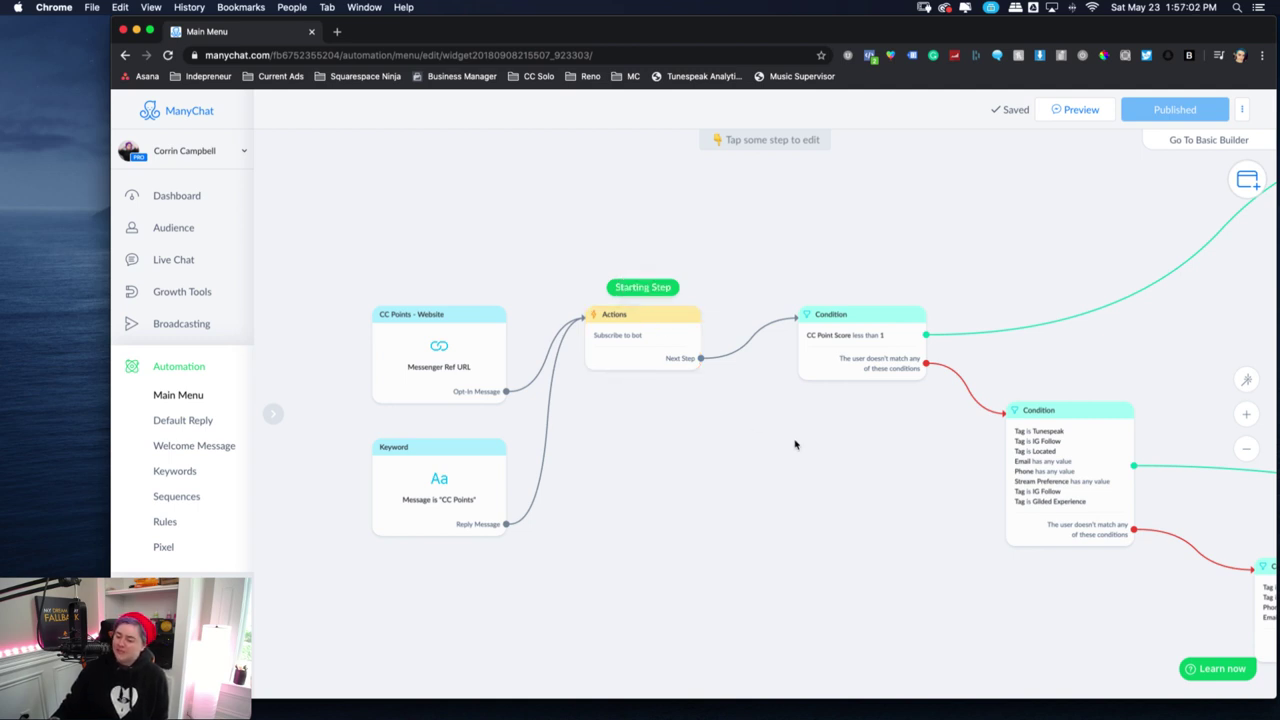
Follow the flow from the CC Point Score condition through the Opt-In Message branches and Condition #3 to its overall layout
{"action": "left_click_drag", "start_coordinate": [894, 460], "coordinate": [671, 470]}
{"action": "left_click_drag", "start_coordinate": [616, 488], "coordinate": [449, 471]}
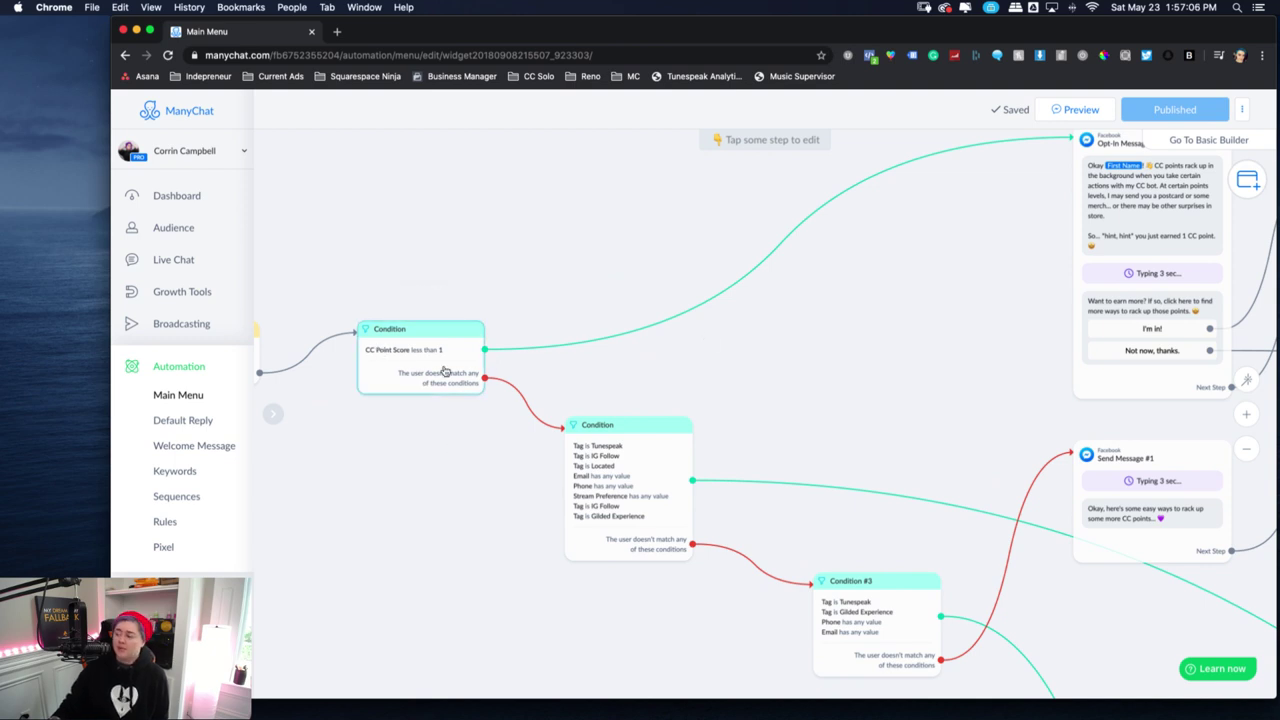
{"action": "scroll", "coordinate": [443, 371], "scroll_direction": "right", "scroll_amount": 8}
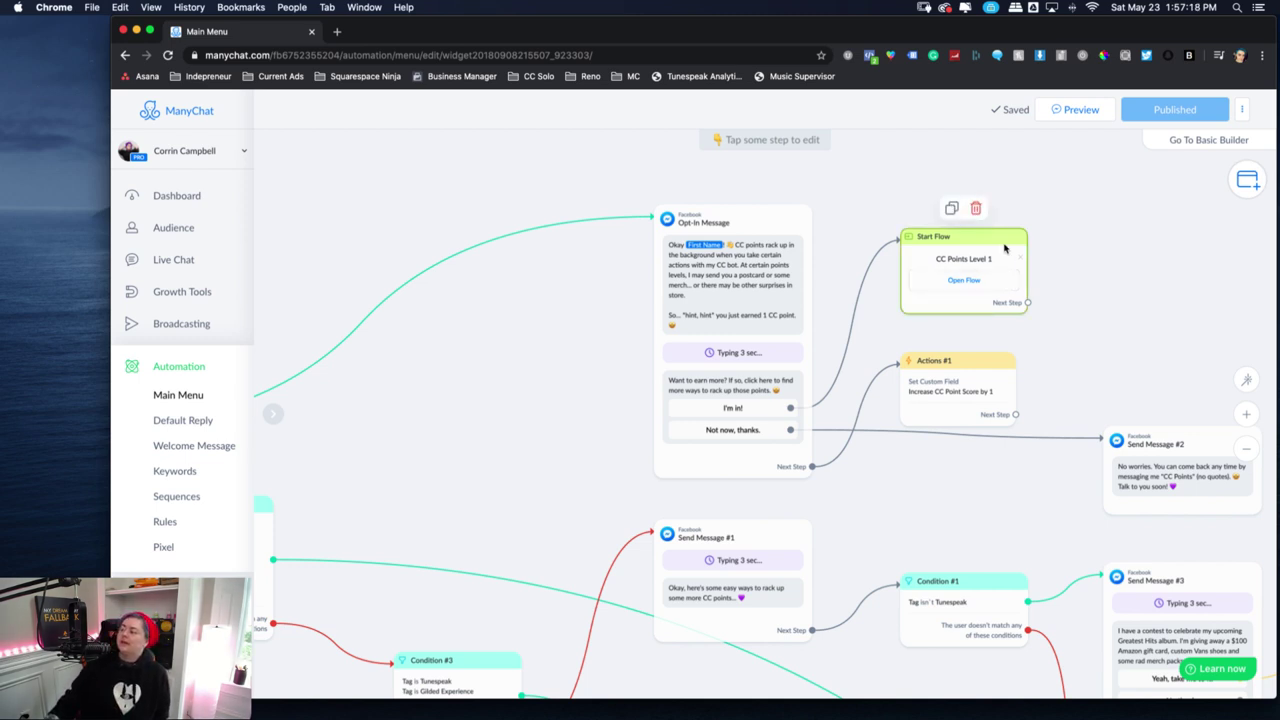
{"action": "left_click_drag", "start_coordinate": [1087, 368], "coordinate": [1076, 261]}
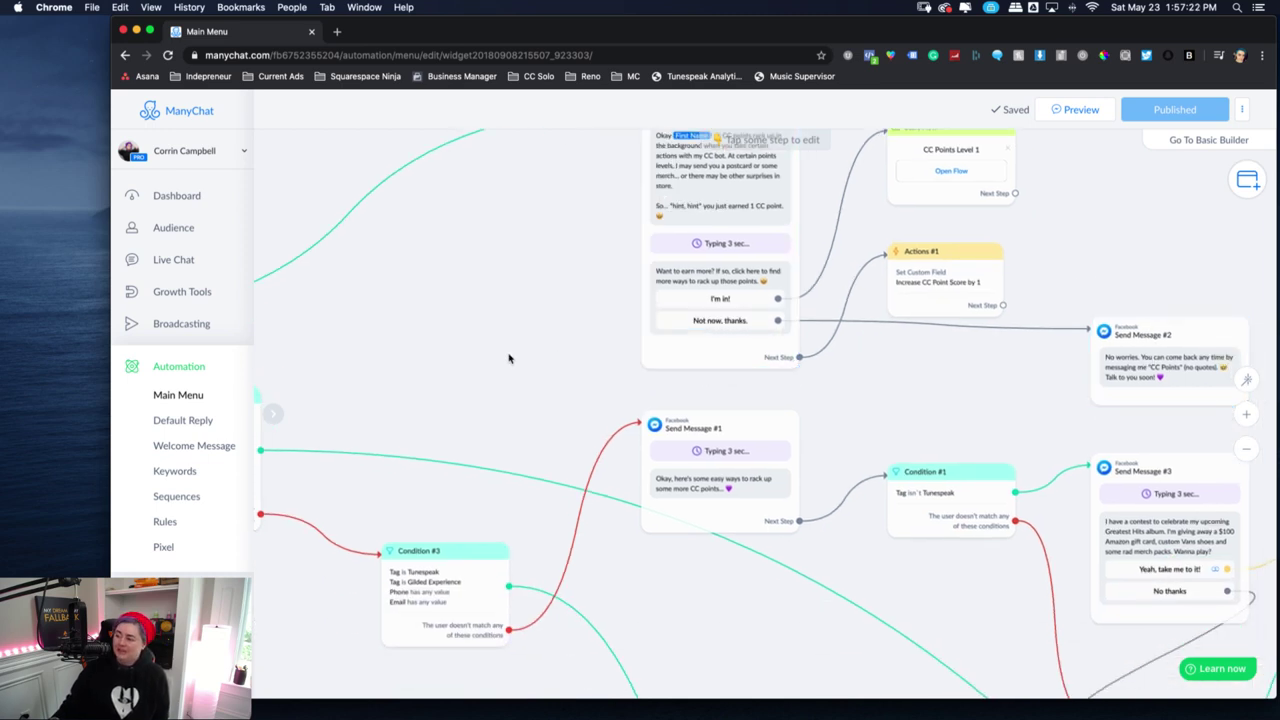
{"action": "scroll", "coordinate": [591, 331], "scroll_direction": "left", "scroll_amount": 5}
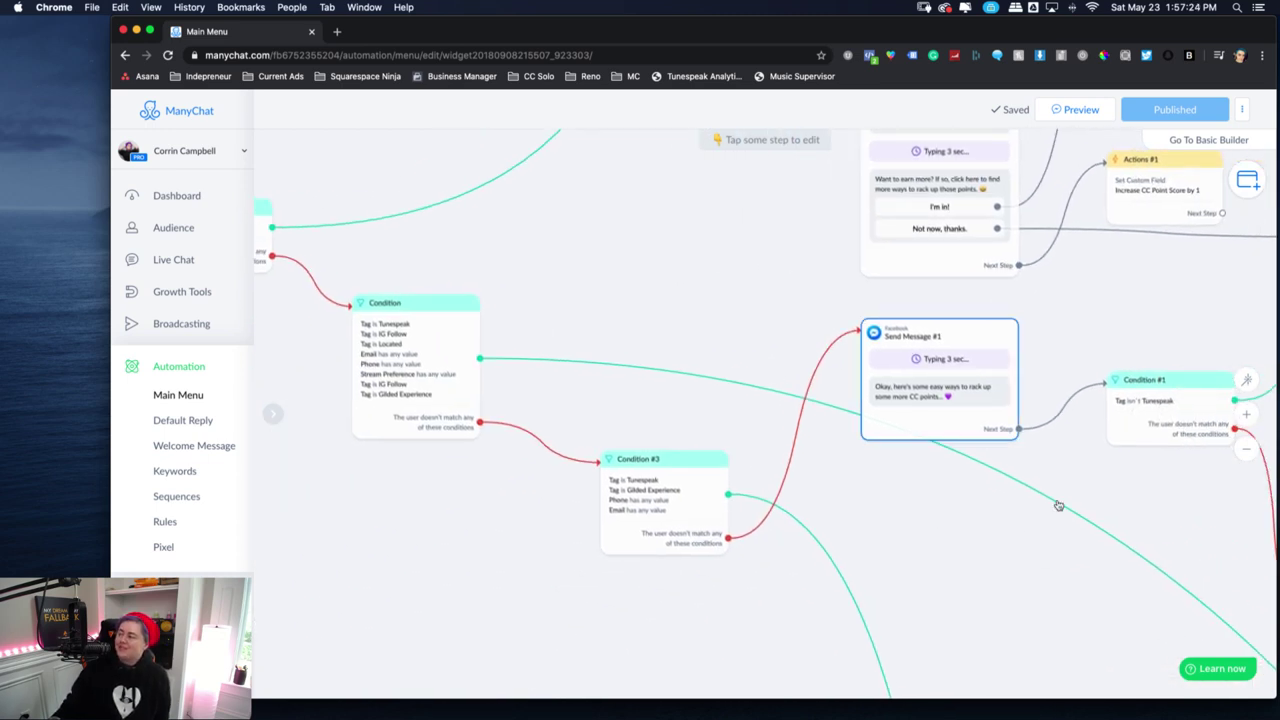
{"action": "left_click", "coordinate": [1246, 449]}
{"action": "left_click", "coordinate": [1246, 449]}
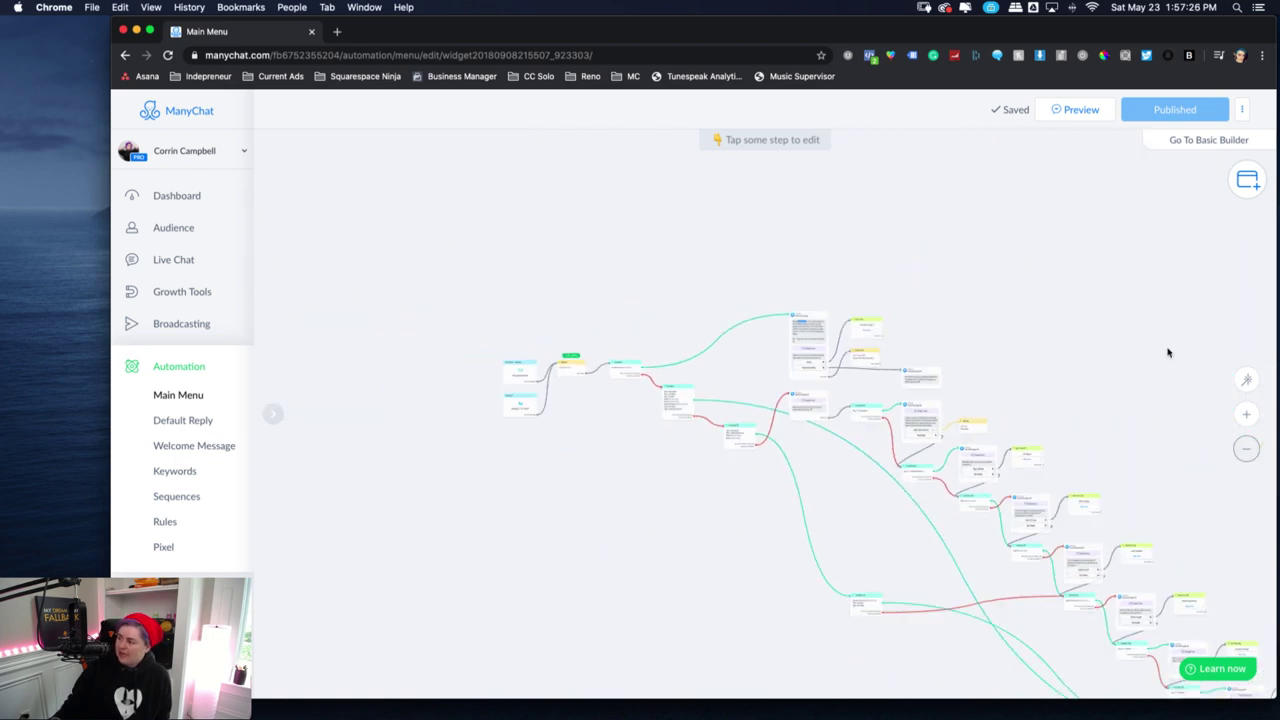
{"action": "scroll", "coordinate": [928, 263], "scroll_direction": "down", "scroll_amount": 2}
{"action": "scroll", "coordinate": [794, 263], "scroll_direction": "right", "scroll_amount": 2}
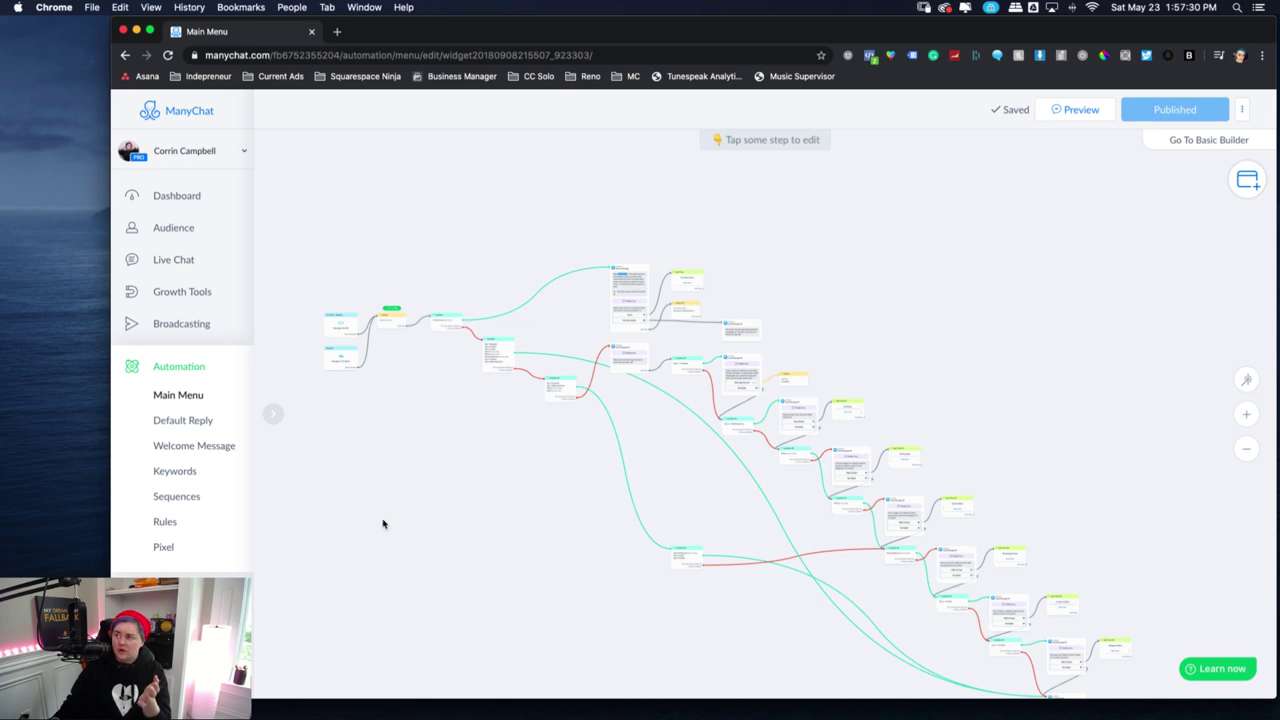
Search the web for "manychat lead score" in a new tab and open the article How to Set Up Lead Scoring in ManyChat
{"action": "left_click", "coordinate": [337, 31]}
{"action": "type", "text": "ma"}
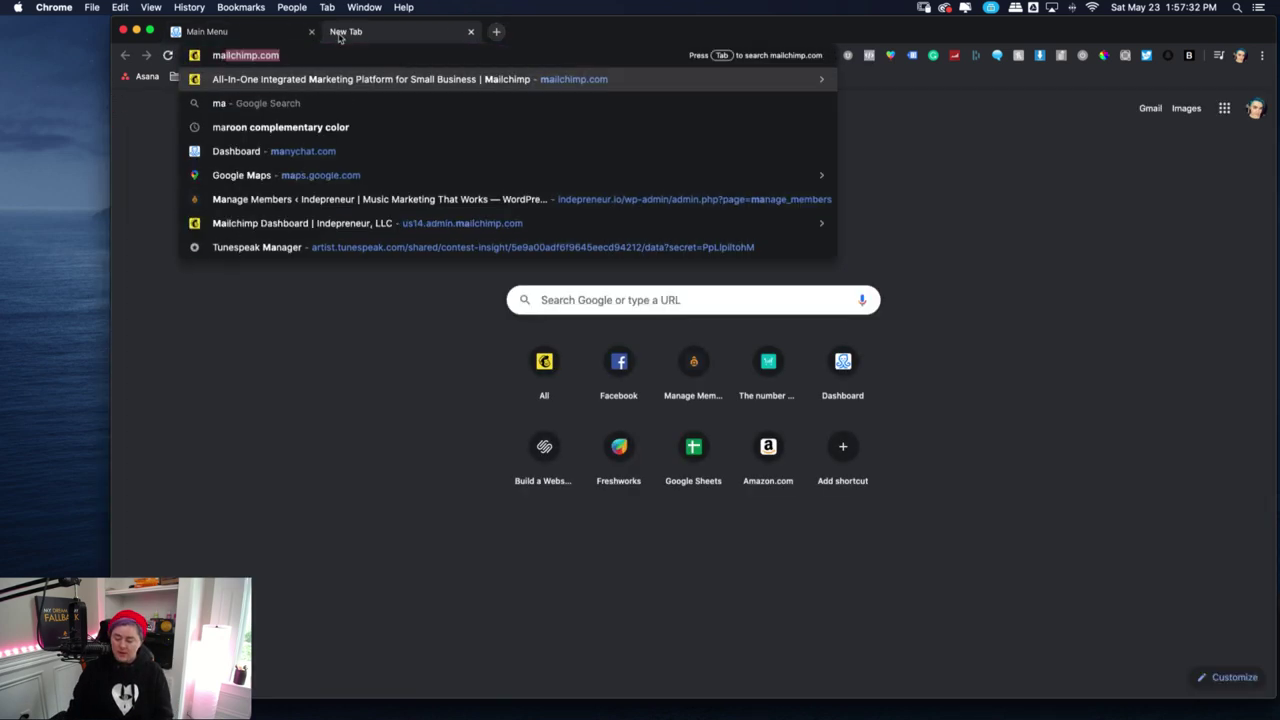
{"action": "type", "text": "nychat lead "}
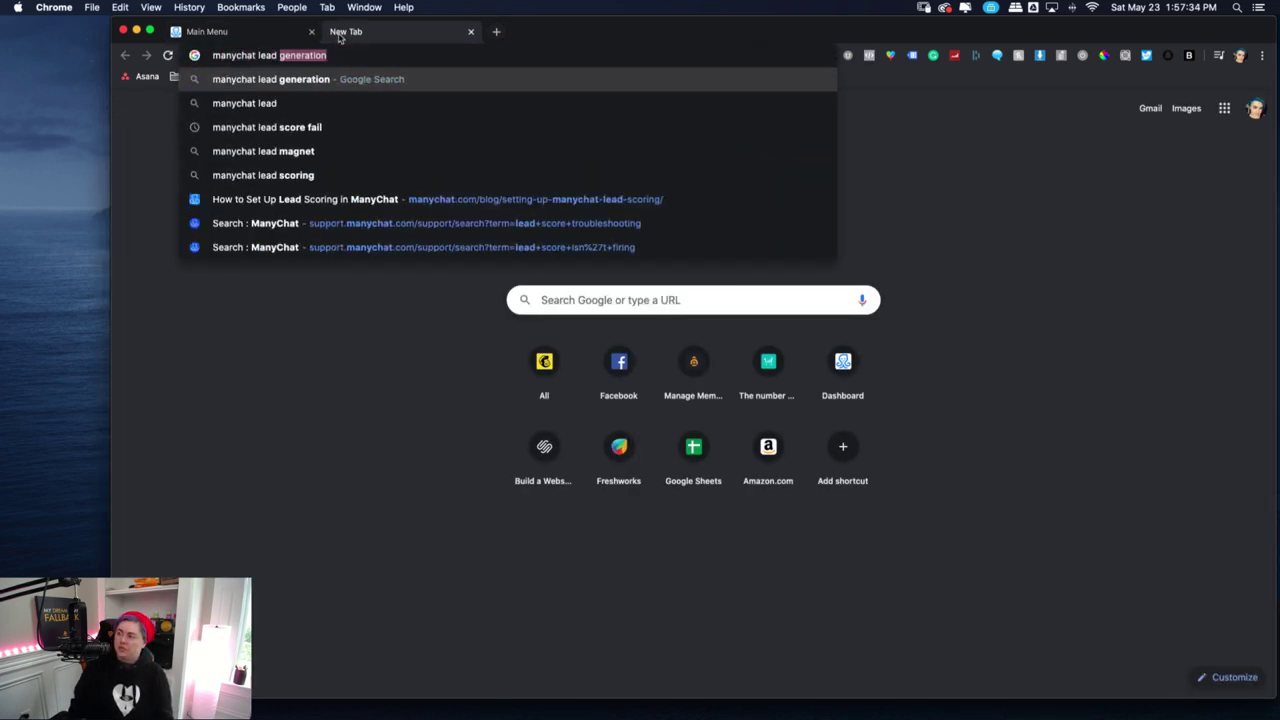
{"action": "type", "text": "score"}
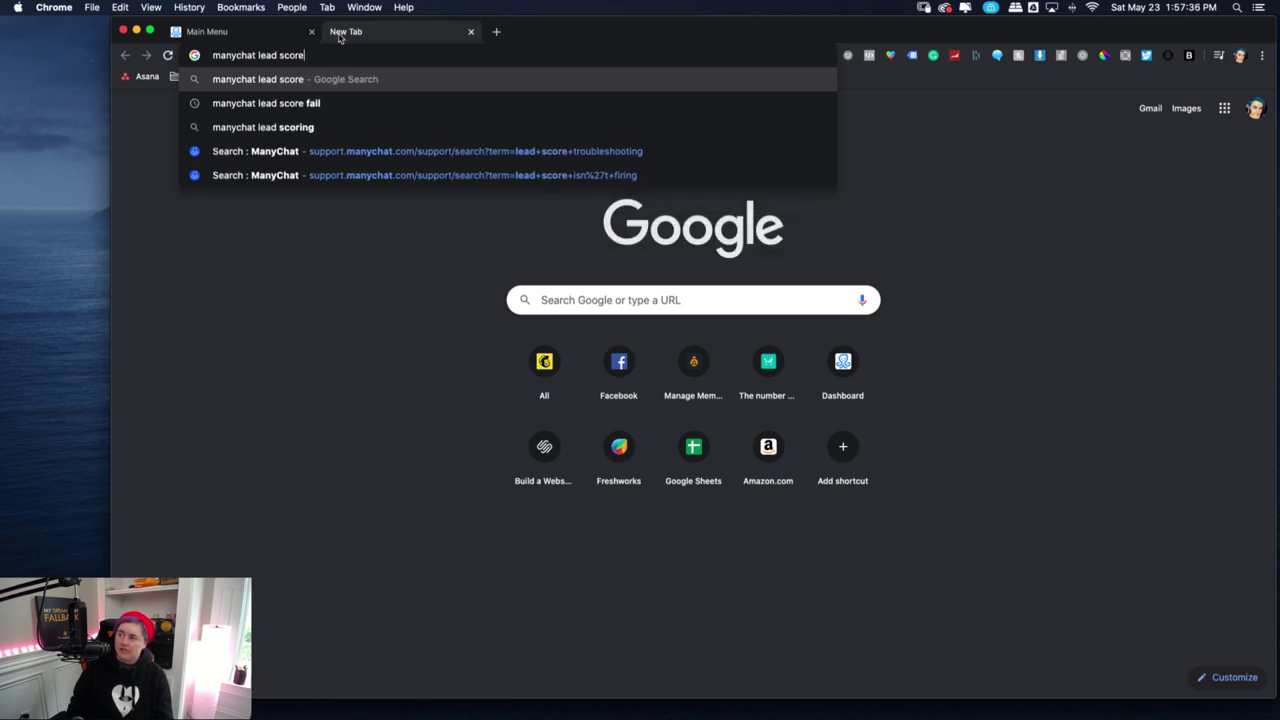
{"action": "key", "text": "Return"}
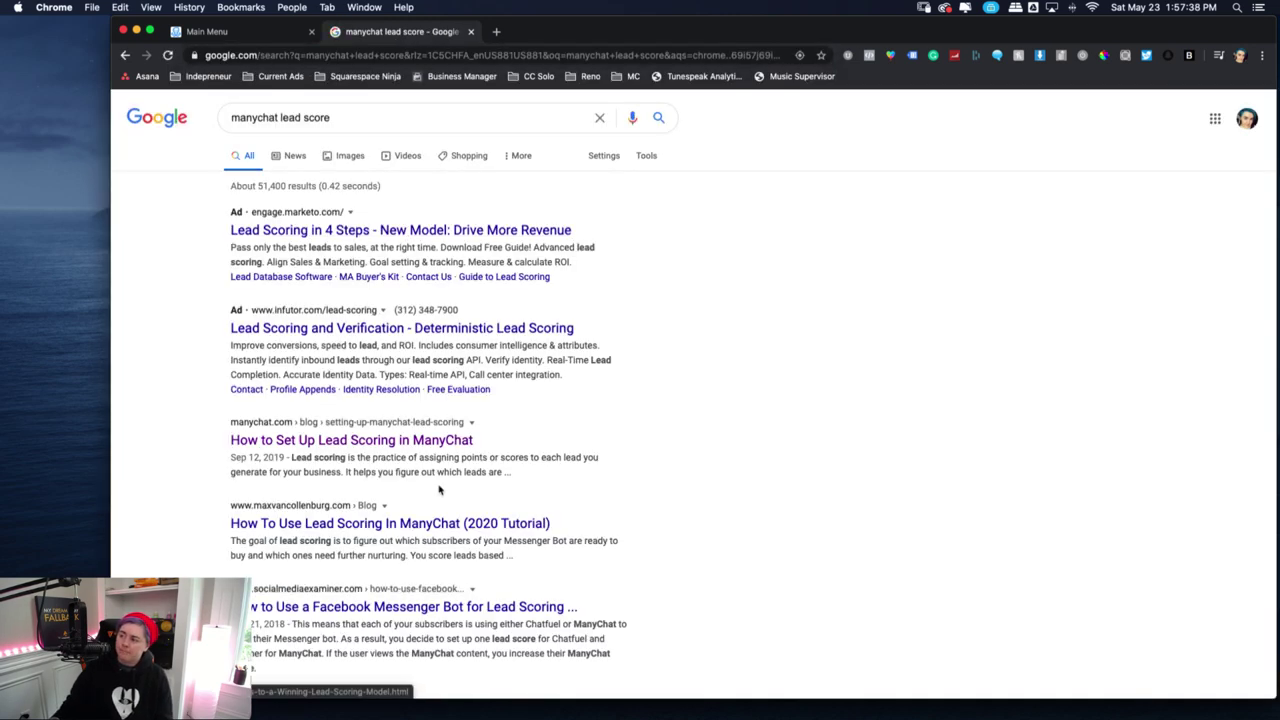
{"action": "left_click", "coordinate": [274, 442]}
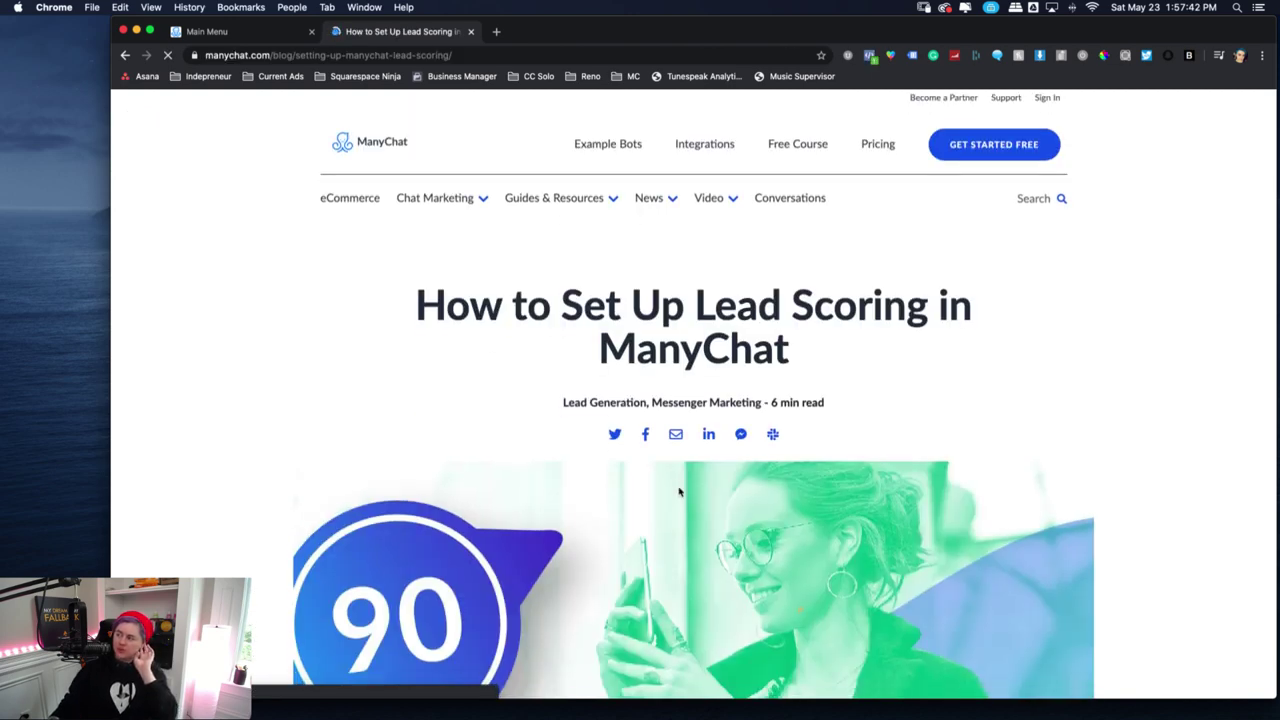
Read the article's section on which actions affect lead score, and close its tab
{"action": "scroll", "coordinate": [680, 490], "scroll_direction": "down", "scroll_amount": 5}
{"action": "scroll", "coordinate": [679, 487], "scroll_direction": "down", "scroll_amount": 10}
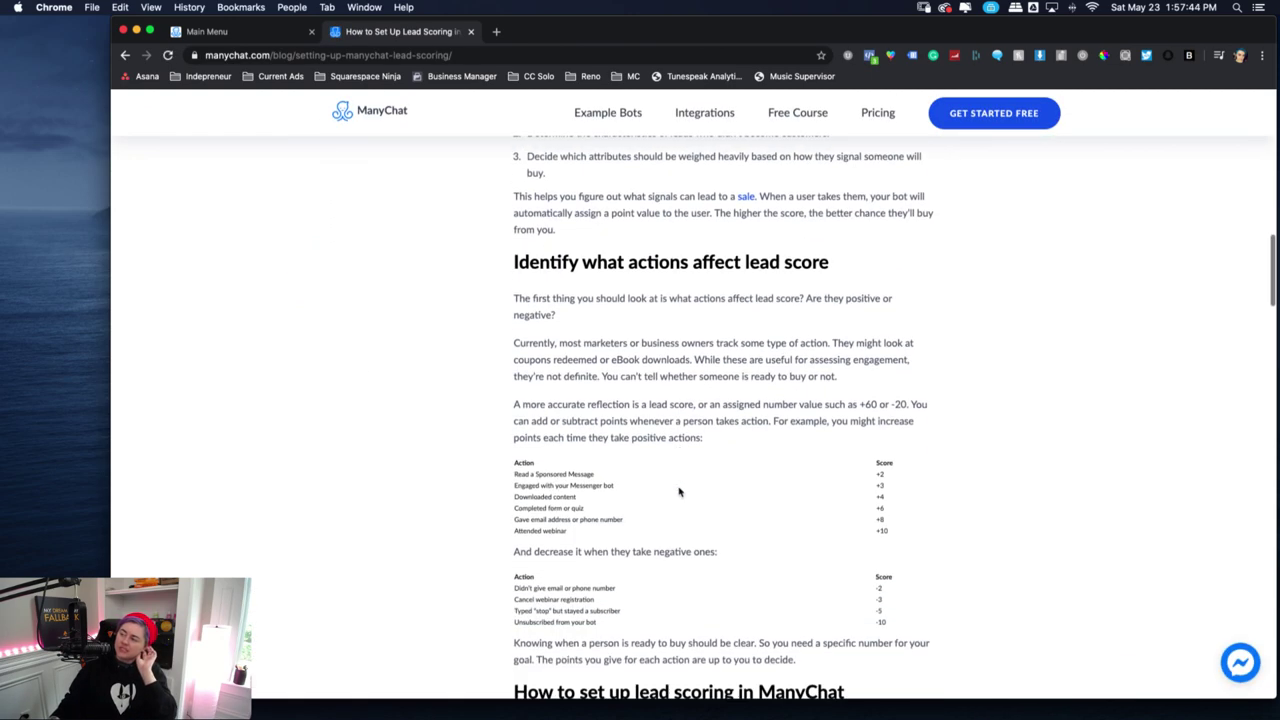
{"action": "scroll", "coordinate": [679, 490], "scroll_direction": "down", "scroll_amount": 2}
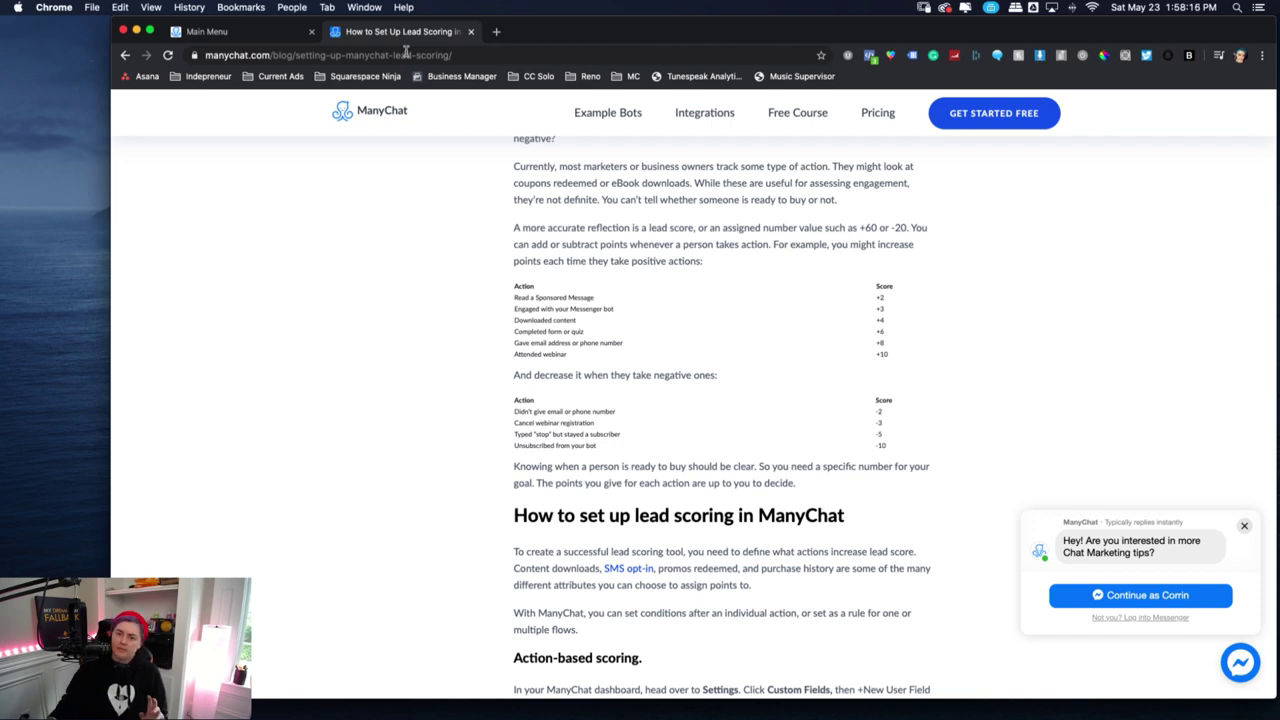
{"action": "left_click", "coordinate": [470, 31]}
Open the condition that checks all tags, email, phone and Stream Preference, and examine its criteria and its branch to Condition #3
{"action": "mouse_move", "coordinate": [613, 427]}
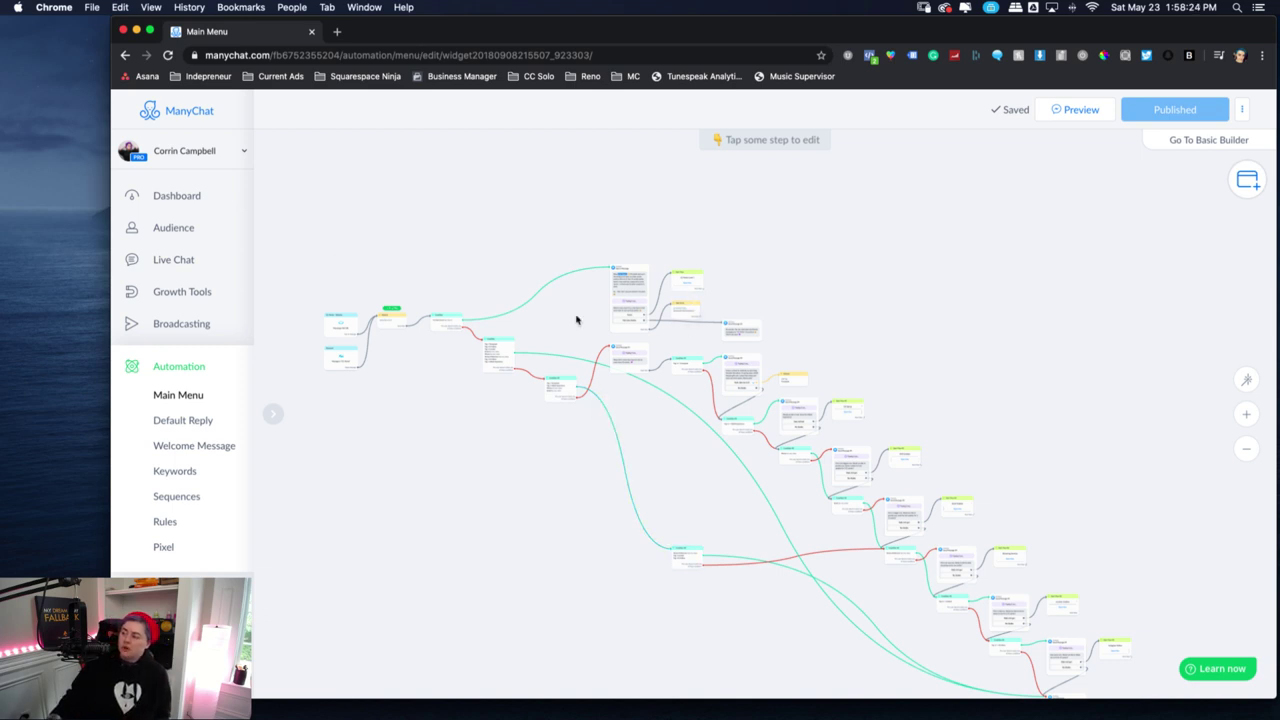
{"action": "mouse_move", "coordinate": [394, 326]}
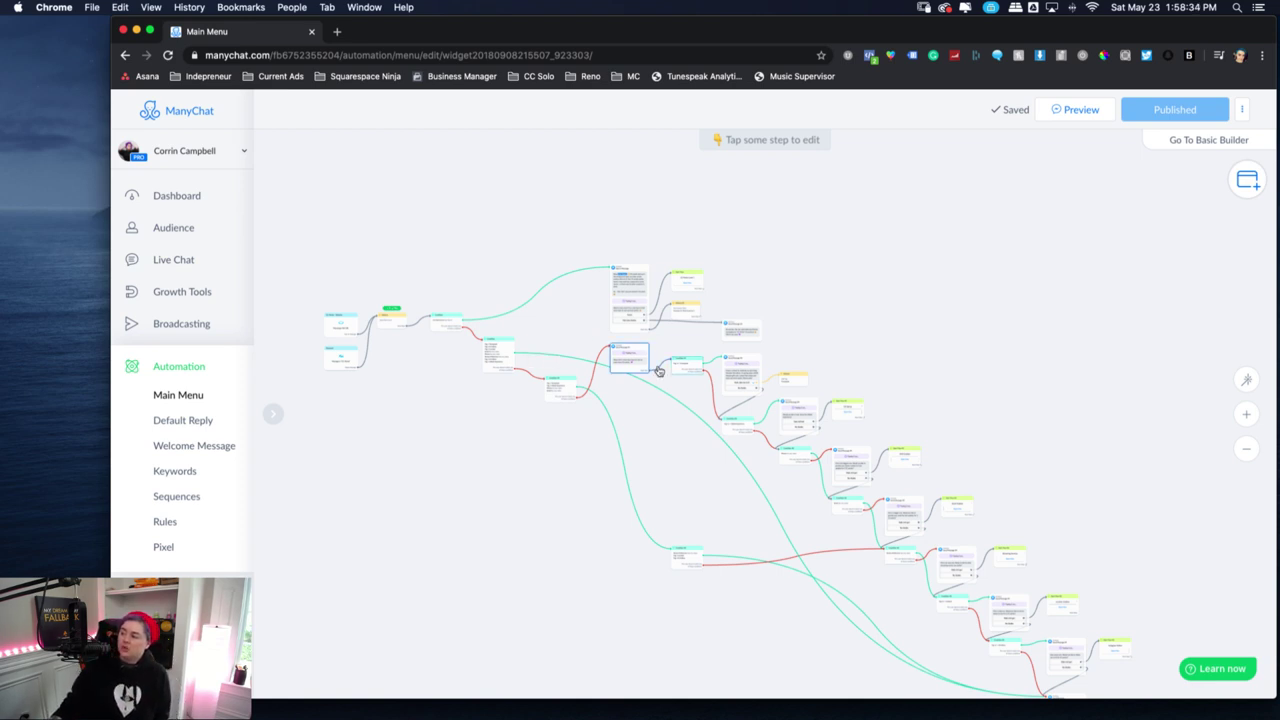
{"action": "left_click", "coordinate": [490, 357]}
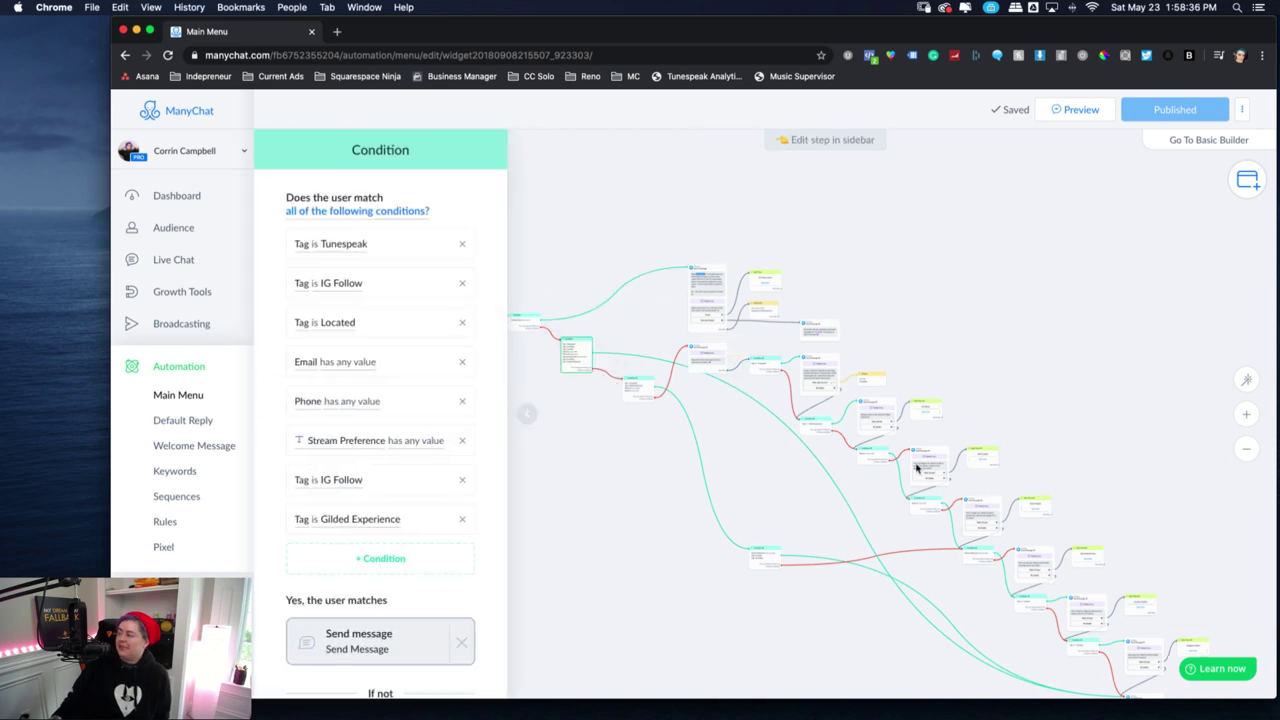
{"action": "left_click", "coordinate": [1243, 416]}
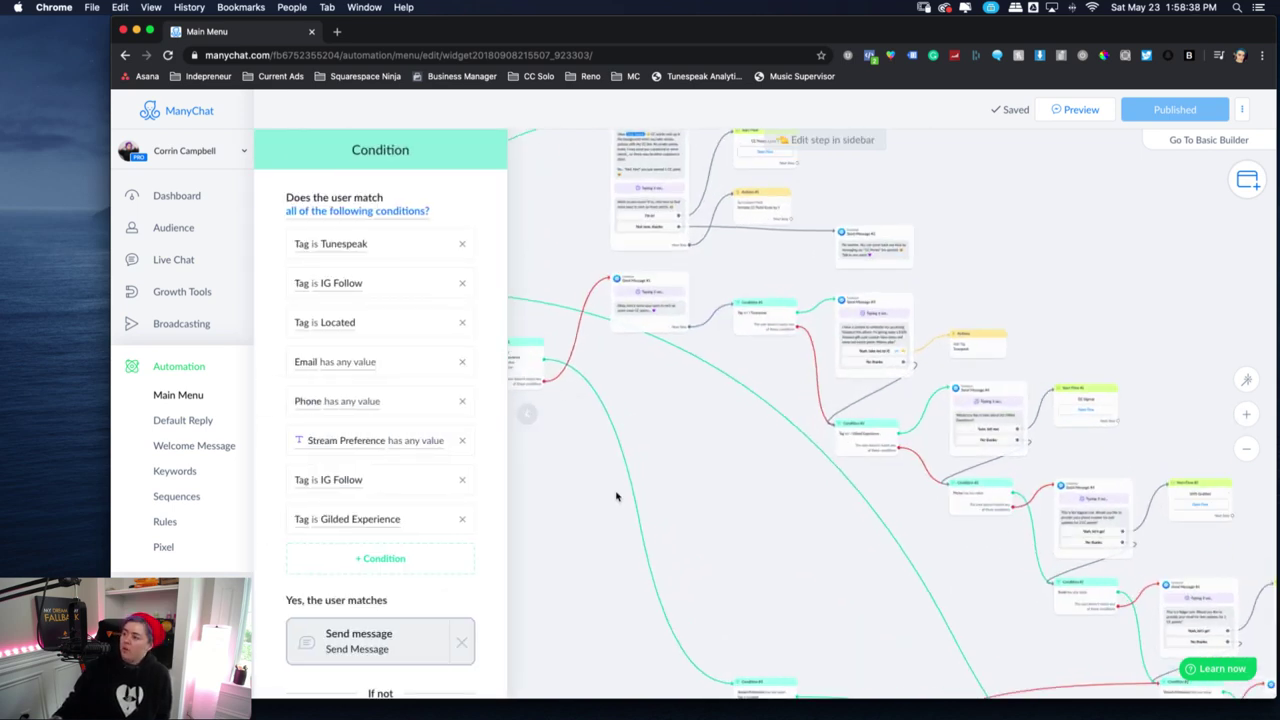
{"action": "scroll", "coordinate": [706, 500], "scroll_direction": "left", "scroll_amount": 5}
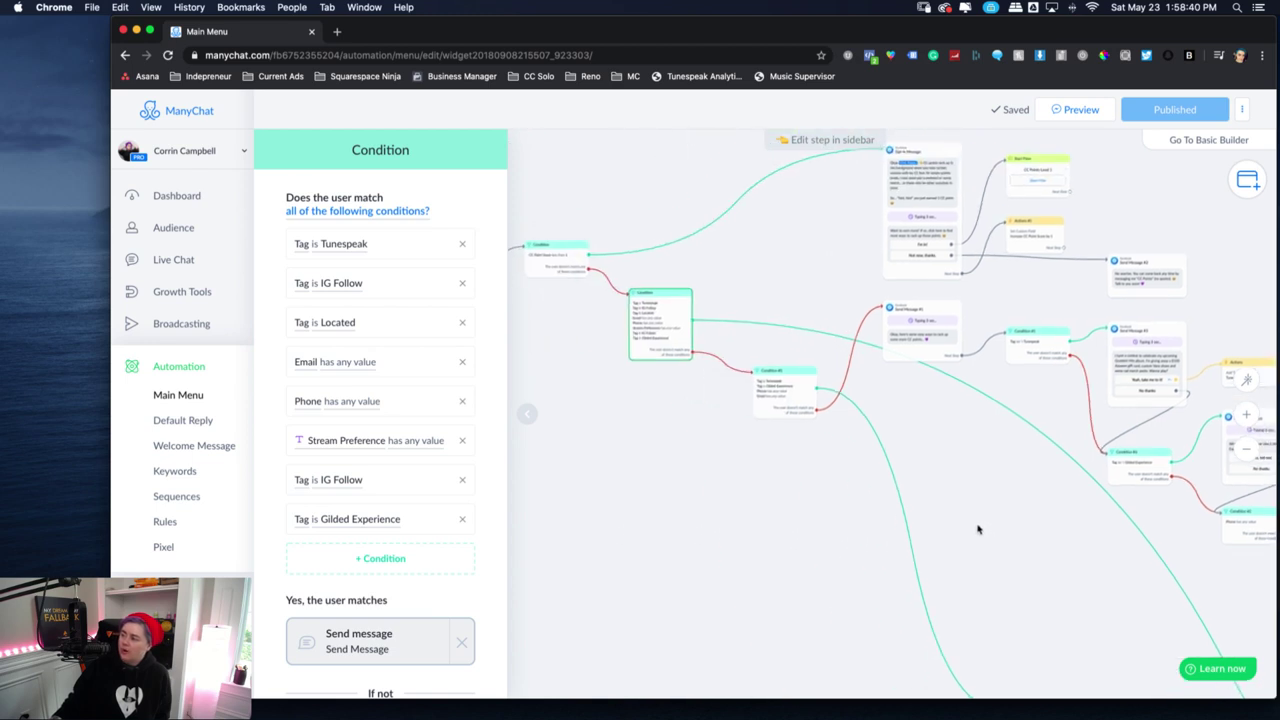
{"action": "scroll", "coordinate": [705, 593], "scroll_direction": "up", "scroll_amount": 3}
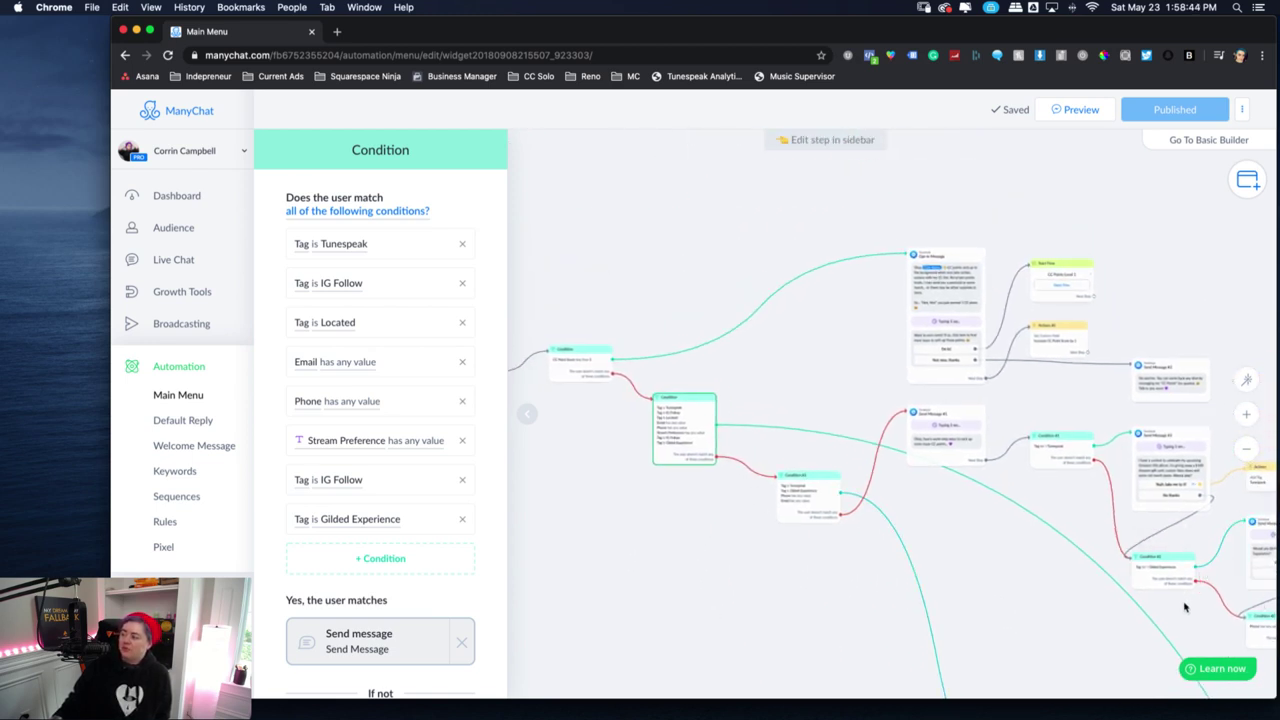
{"action": "mouse_move", "coordinate": [833, 492]}
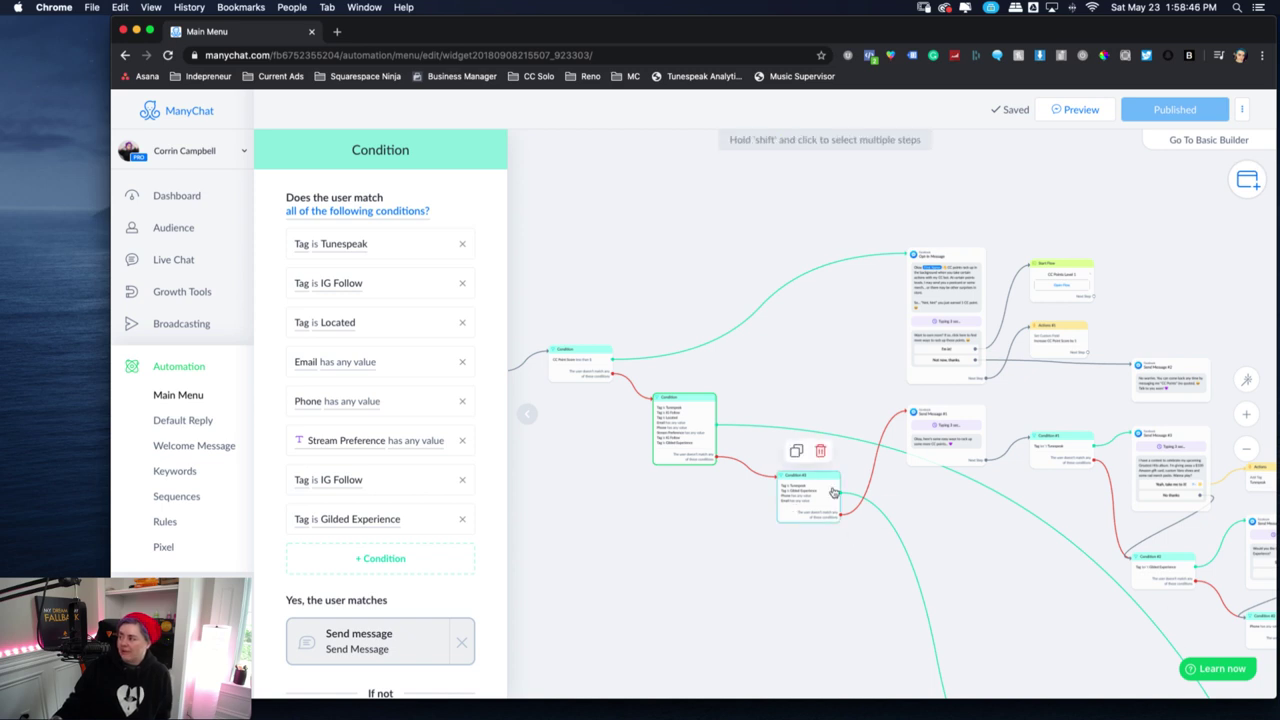
{"action": "left_click", "coordinate": [1246, 413]}
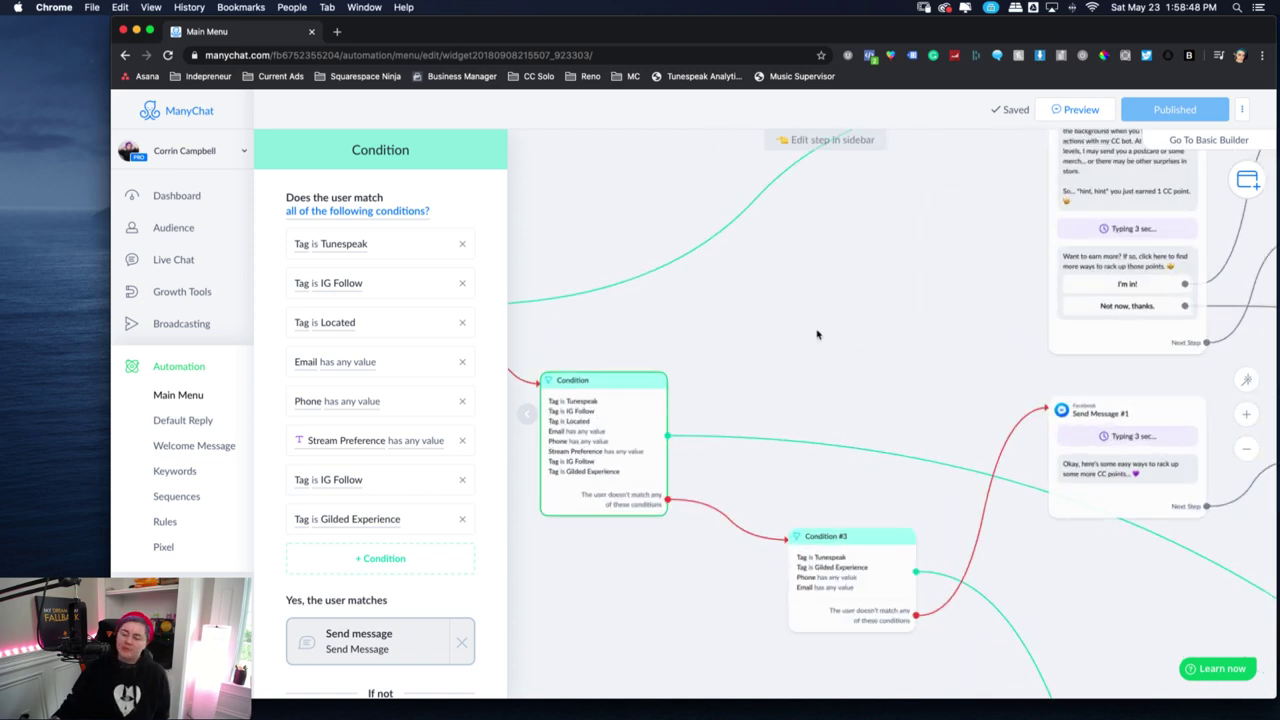
{"action": "scroll", "coordinate": [900, 334], "scroll_direction": "left", "scroll_amount": 3}
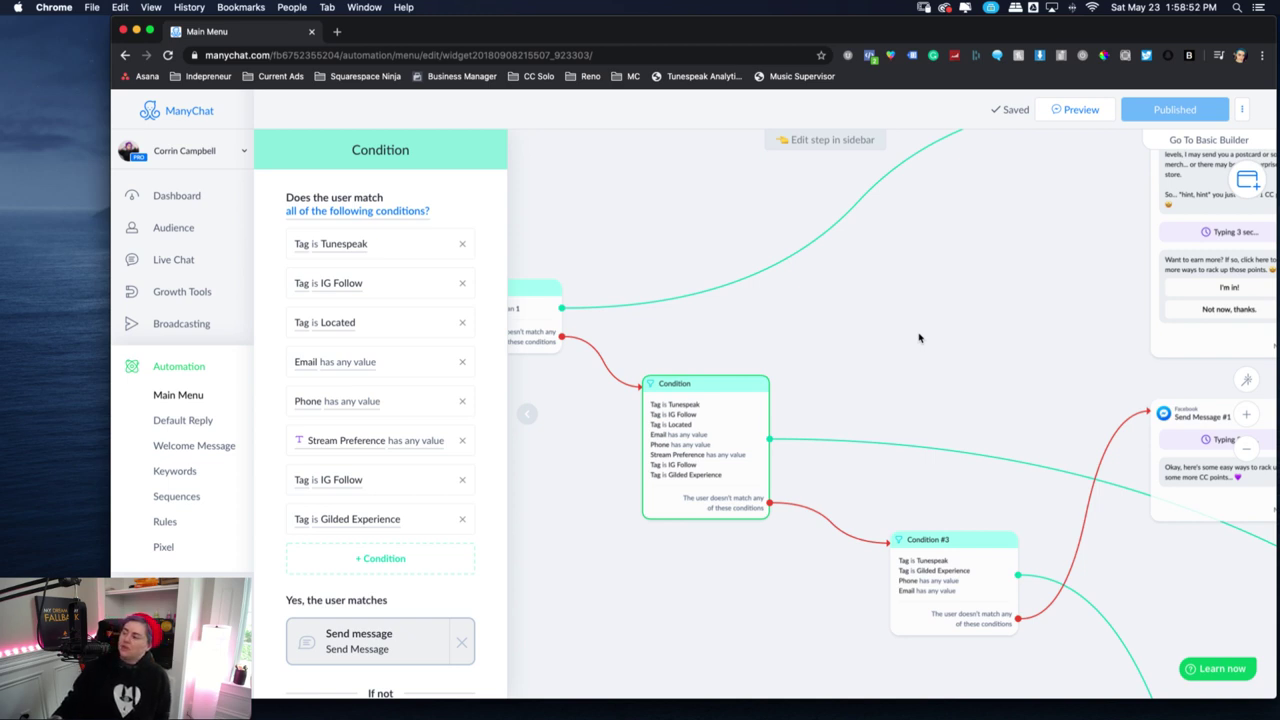
{"action": "mouse_move", "coordinate": [681, 401]}
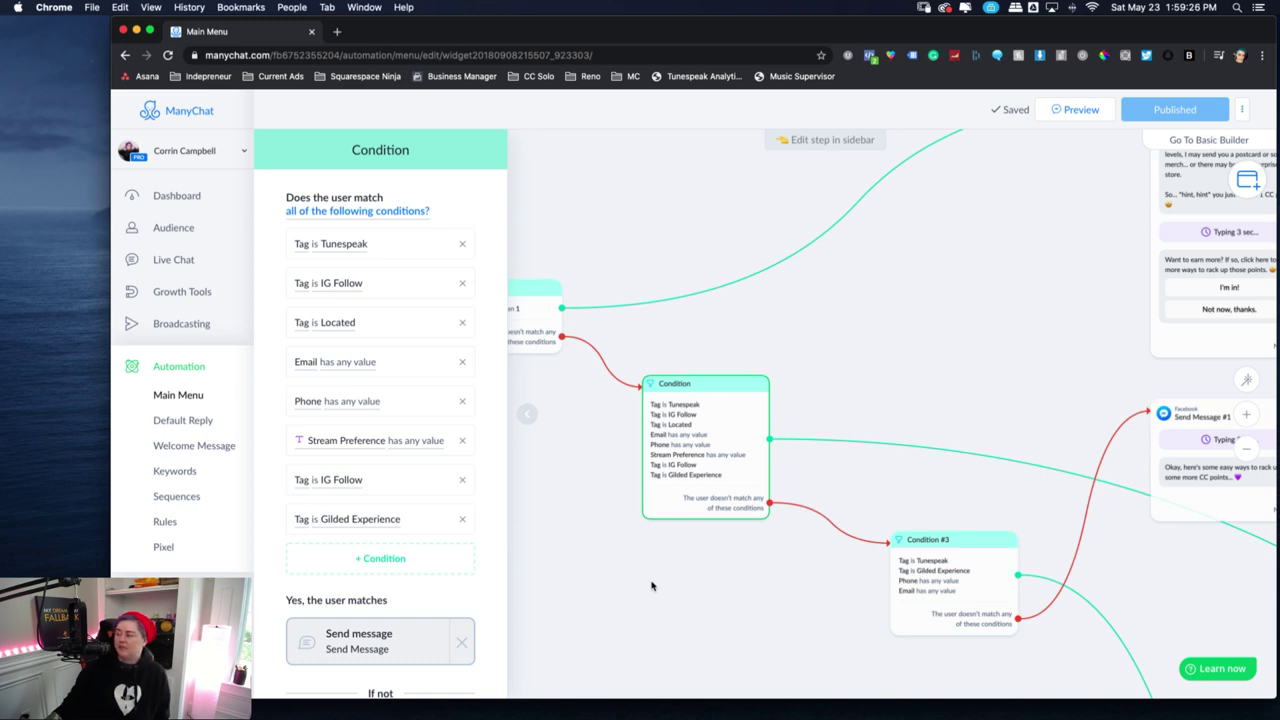
Follow the branch from Condition #3 through Send Message #1 to Condition #1 and survey the remaining chain of conditions and messages
{"action": "scroll", "coordinate": [1050, 500], "scroll_direction": "right", "scroll_amount": 5}
{"action": "scroll", "coordinate": [1050, 500], "scroll_direction": "down", "scroll_amount": 3}
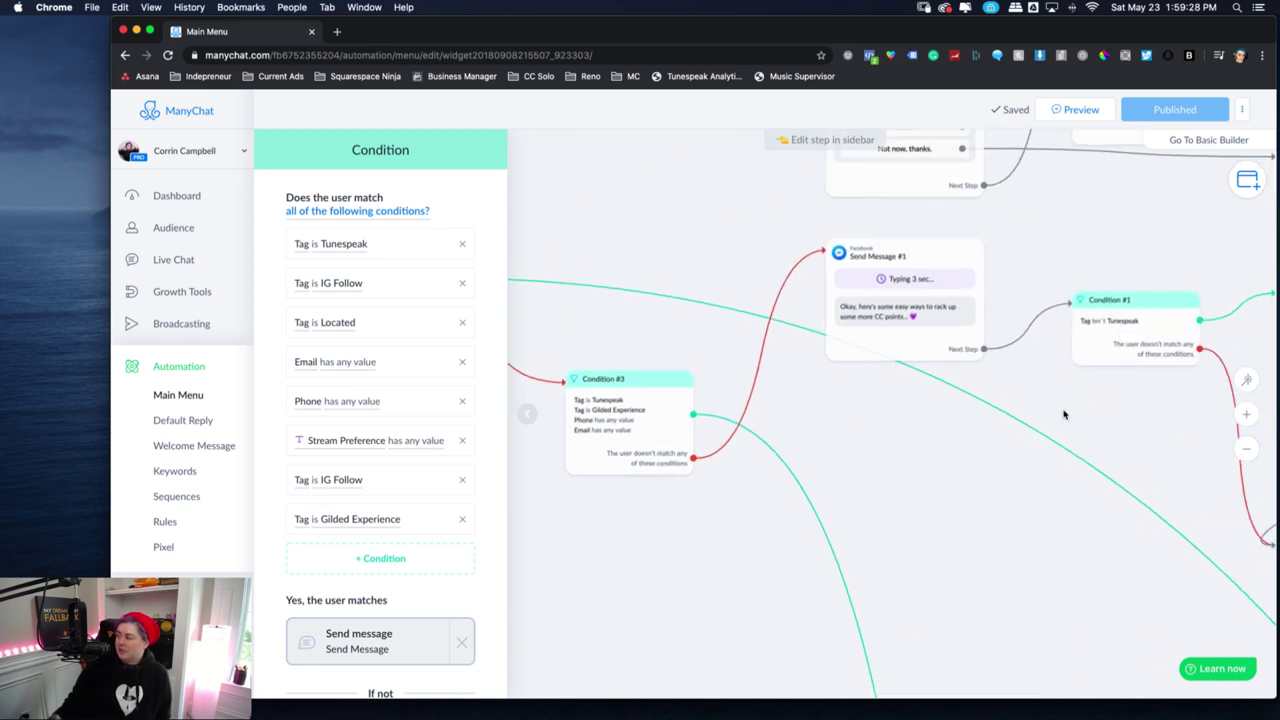
{"action": "left_click", "coordinate": [1246, 449]}
{"action": "left_click", "coordinate": [1246, 449]}
{"action": "left_click", "coordinate": [1247, 450]}
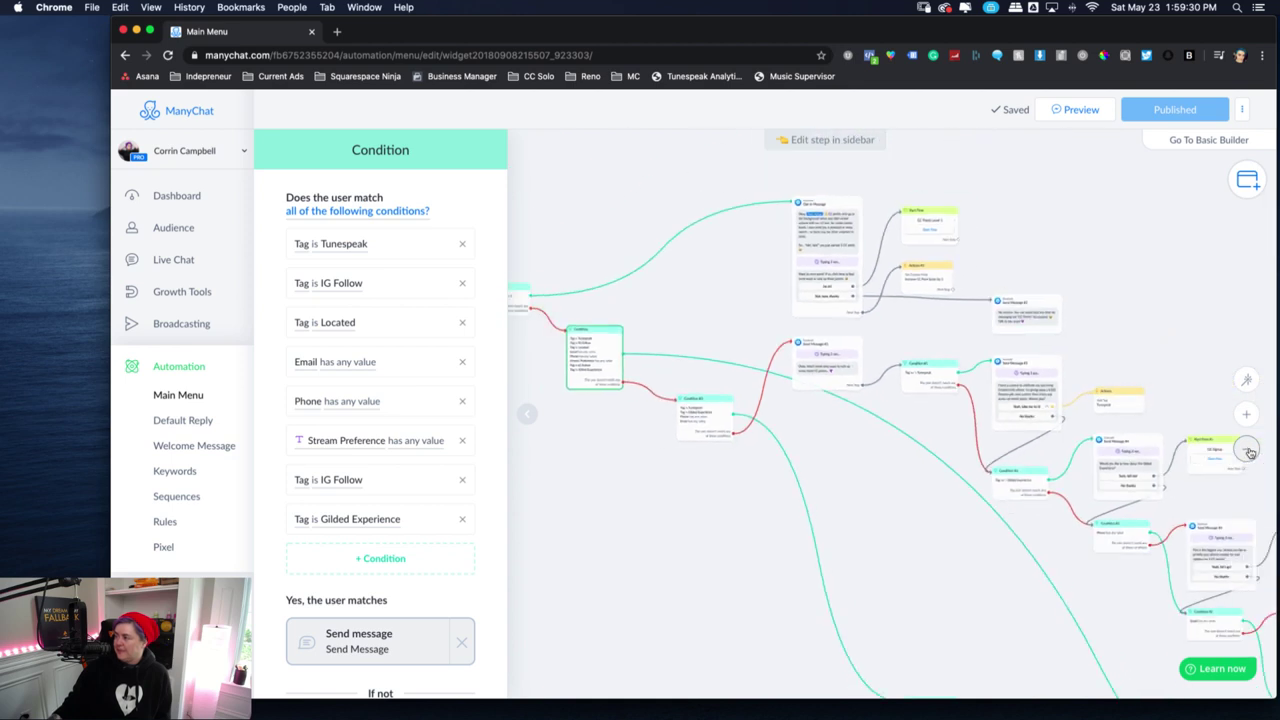
{"action": "left_click", "coordinate": [1247, 450]}
{"action": "scroll", "coordinate": [851, 260], "scroll_direction": "down", "scroll_amount": 2}
{"action": "scroll", "coordinate": [934, 371], "scroll_direction": "up", "scroll_amount": 2}
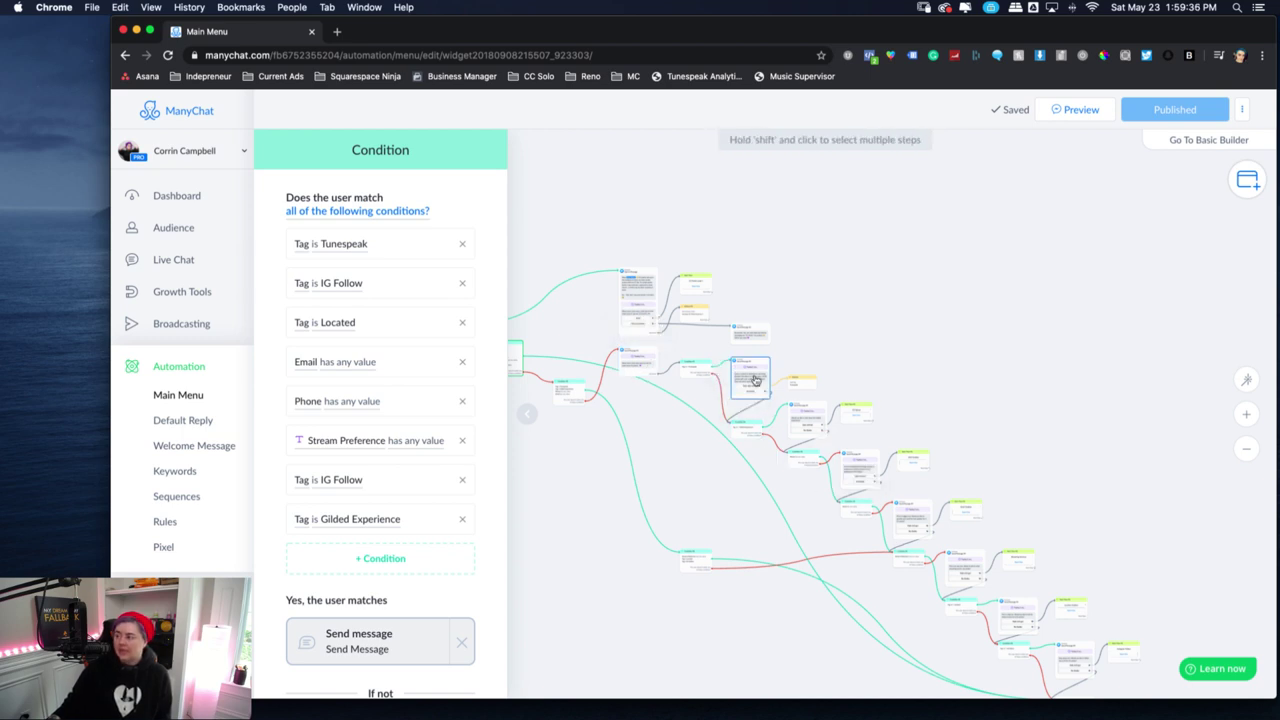
Examine the contest offer in Send Message #3, its action adding the Tunespeak tag, and the Condition #1 check that leads to it
{"action": "left_click", "coordinate": [1247, 414]}
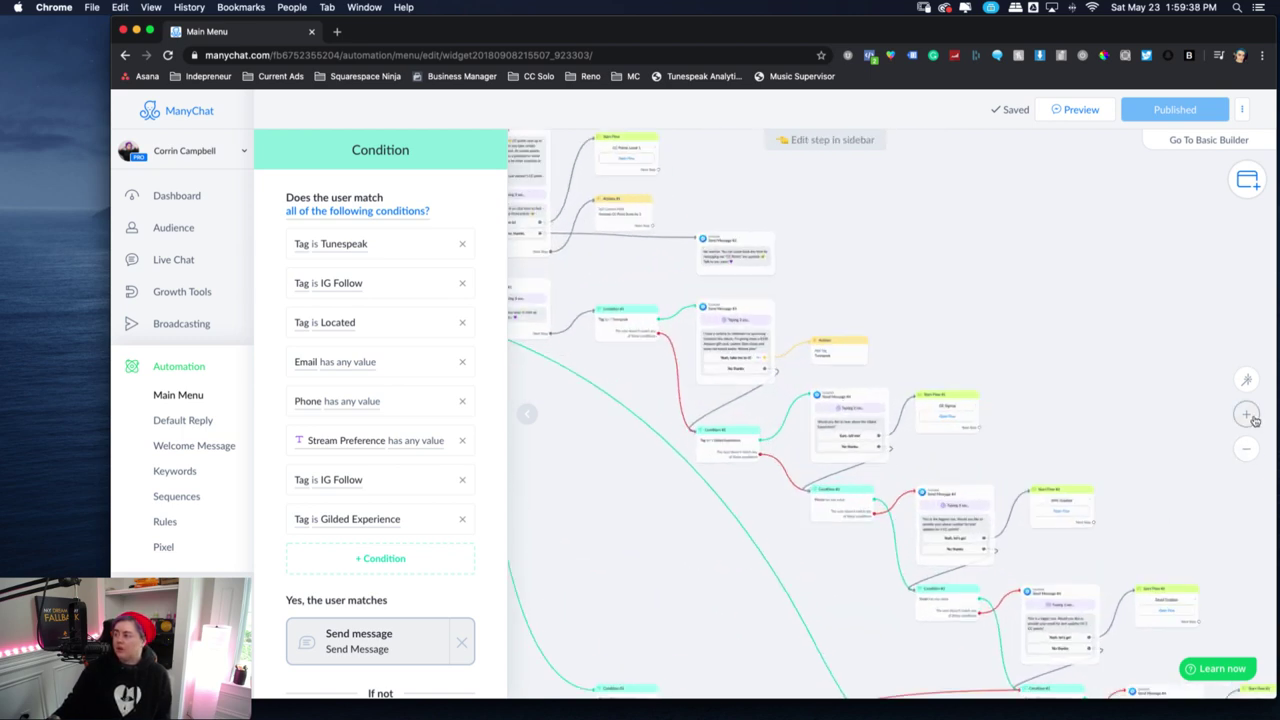
{"action": "left_click", "coordinate": [1247, 414]}
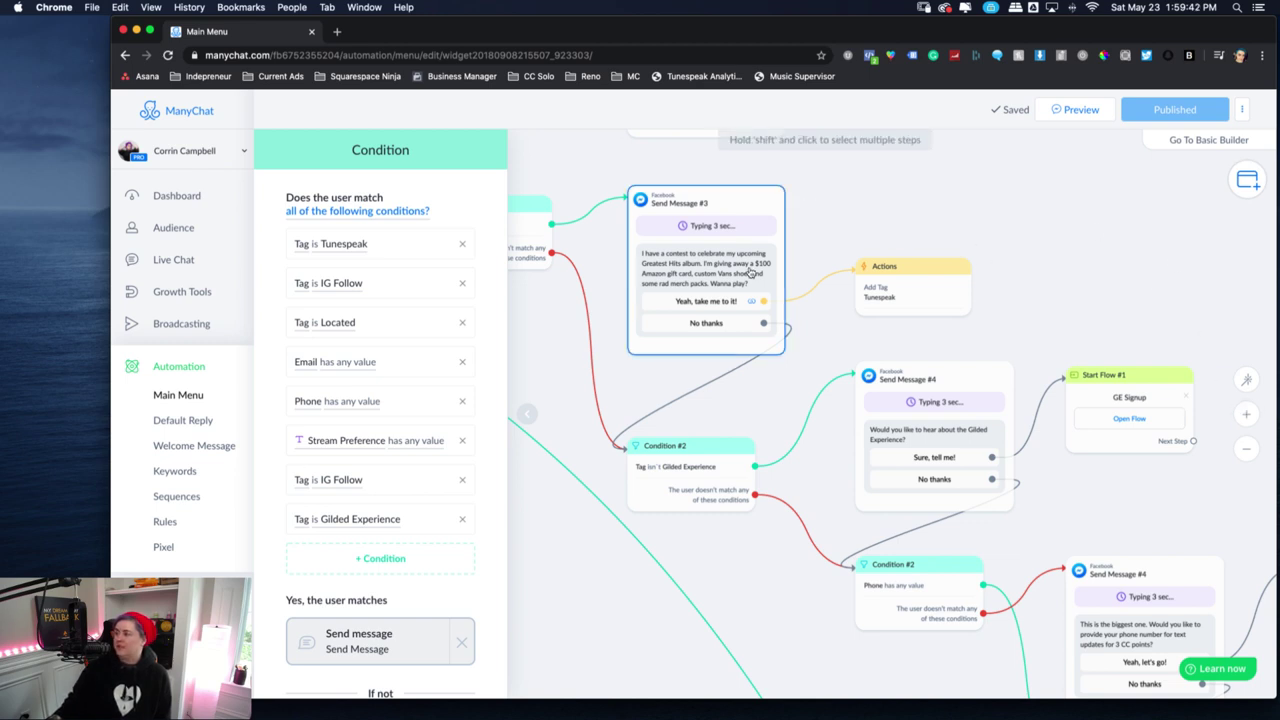
{"action": "mouse_move", "coordinate": [750, 272]}
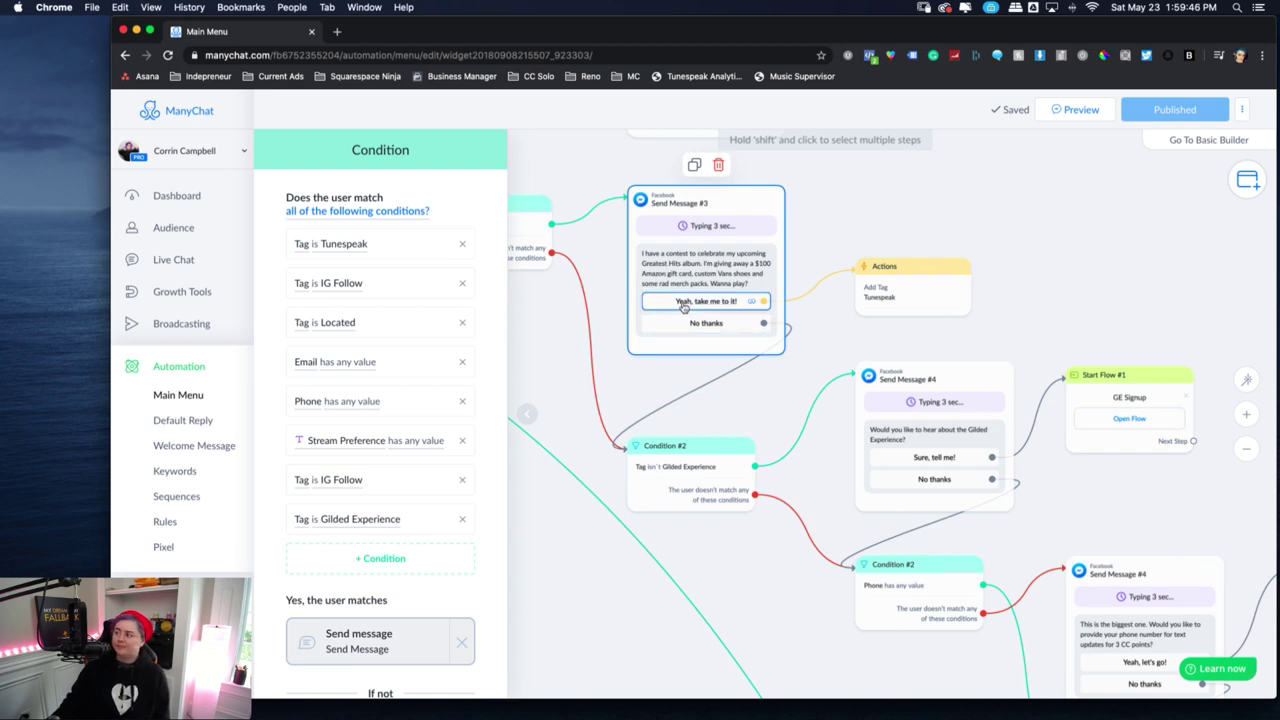
{"action": "mouse_move", "coordinate": [918, 292]}
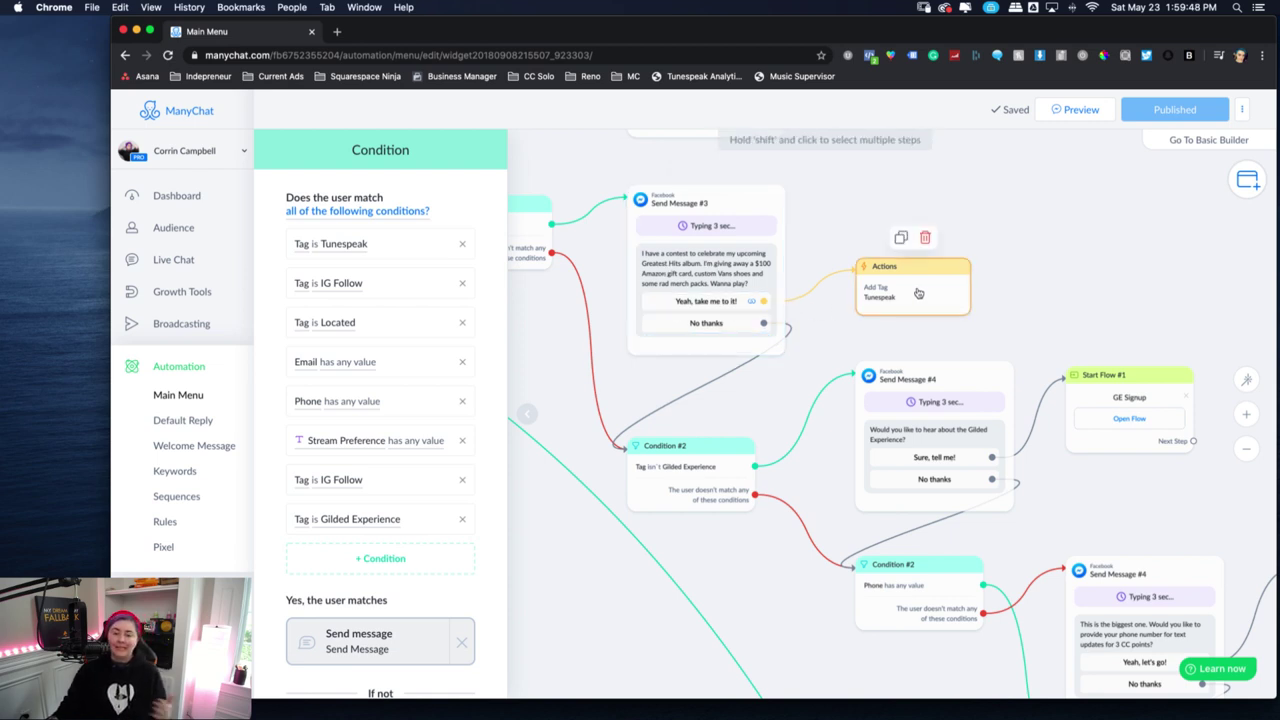
{"action": "scroll", "coordinate": [1008, 211], "scroll_direction": "left", "scroll_amount": 3}
{"action": "scroll", "coordinate": [1008, 211], "scroll_direction": "up", "scroll_amount": 1}
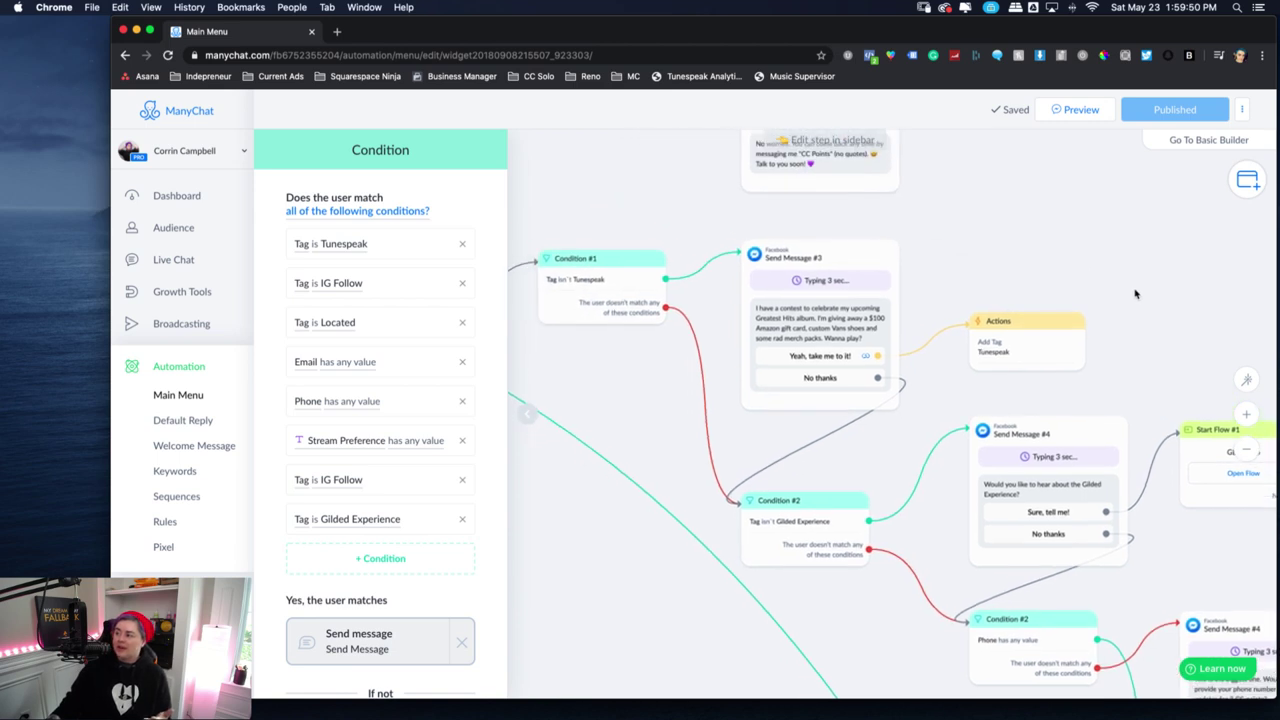
{"action": "mouse_move", "coordinate": [582, 284]}
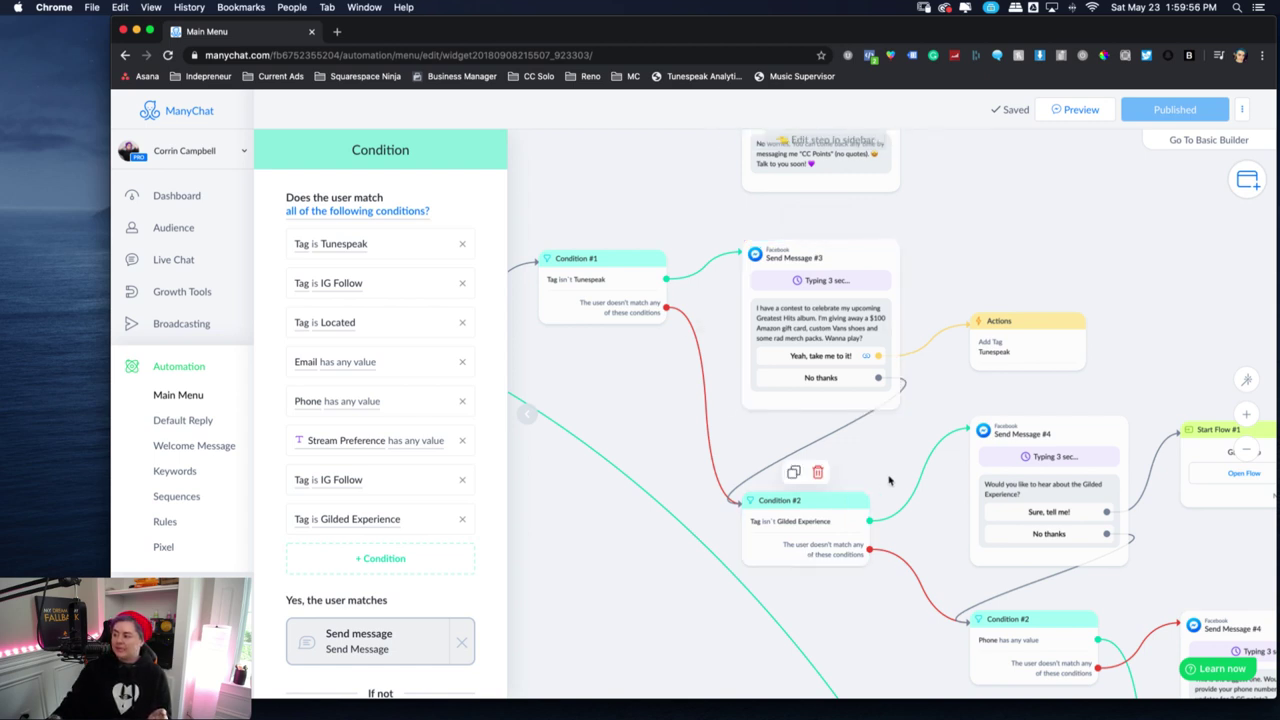
Follow the Gilded Experience condition to its Send Message #4 and the GE Signup flow
{"action": "scroll", "coordinate": [1157, 333], "scroll_direction": "right", "scroll_amount": 1}
{"action": "scroll", "coordinate": [1157, 333], "scroll_direction": "down", "scroll_amount": 1}
{"action": "scroll", "coordinate": [1157, 333], "scroll_direction": "down", "scroll_amount": 2}
{"action": "scroll", "coordinate": [1157, 333], "scroll_direction": "right", "scroll_amount": 2}
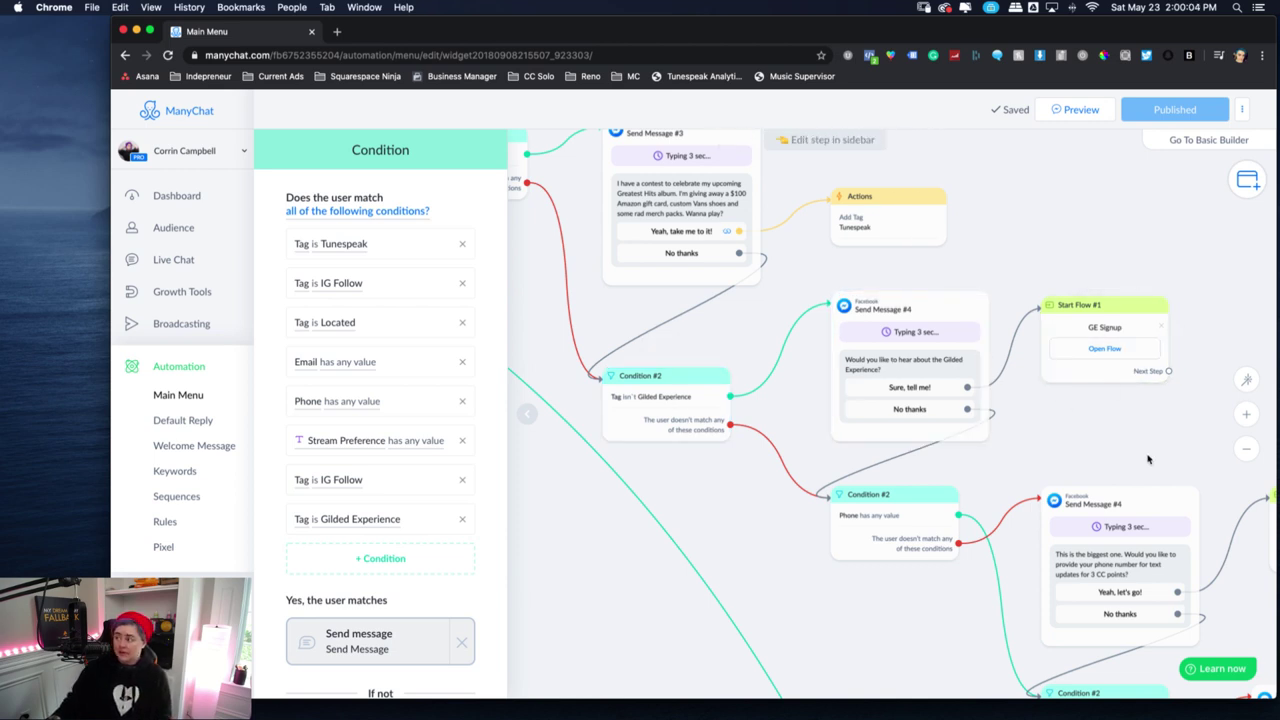
Follow the phone condition to the message requesting a phone number for 3 CC points, and open the linked SMS Grabber flow
{"action": "left_click_drag", "start_coordinate": [1159, 446], "coordinate": [1021, 346]}
{"action": "scroll", "coordinate": [1021, 346], "scroll_direction": "up", "scroll_amount": 1}
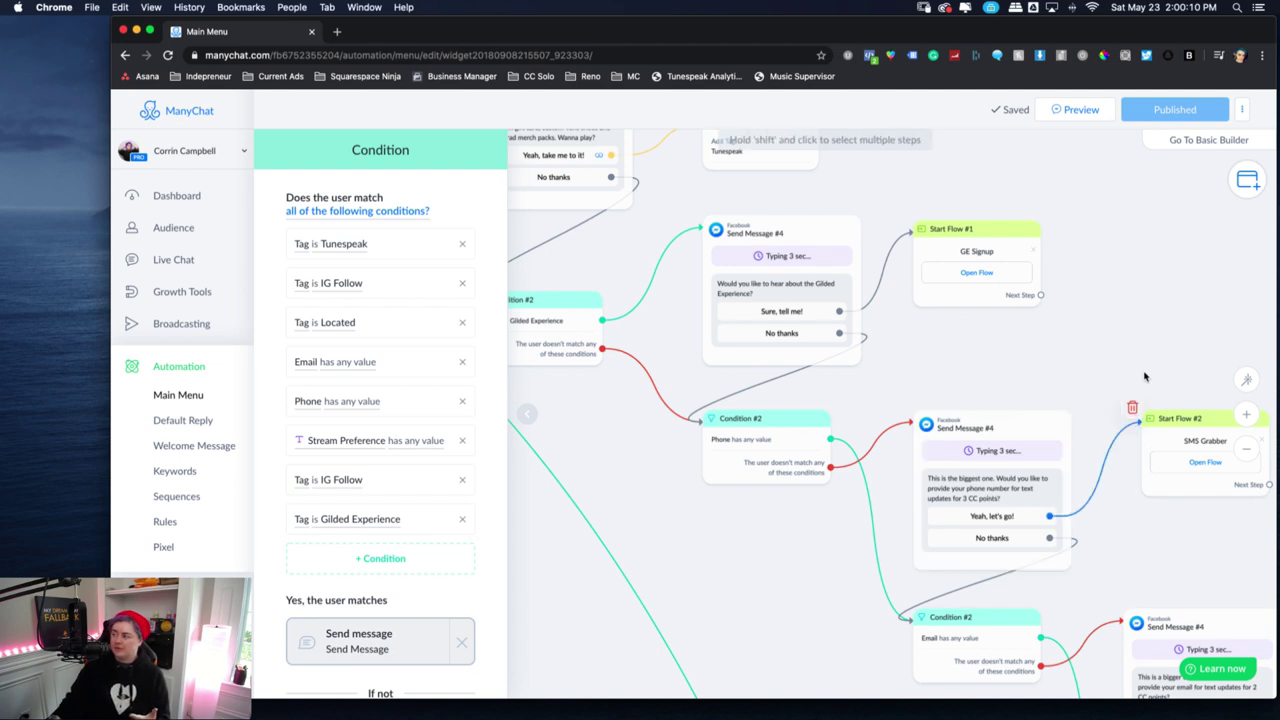
{"action": "scroll", "coordinate": [983, 251], "scroll_direction": "right", "scroll_amount": 5}
{"action": "scroll", "coordinate": [983, 251], "scroll_direction": "down", "scroll_amount": 2}
{"action": "left_click", "coordinate": [1008, 376]}
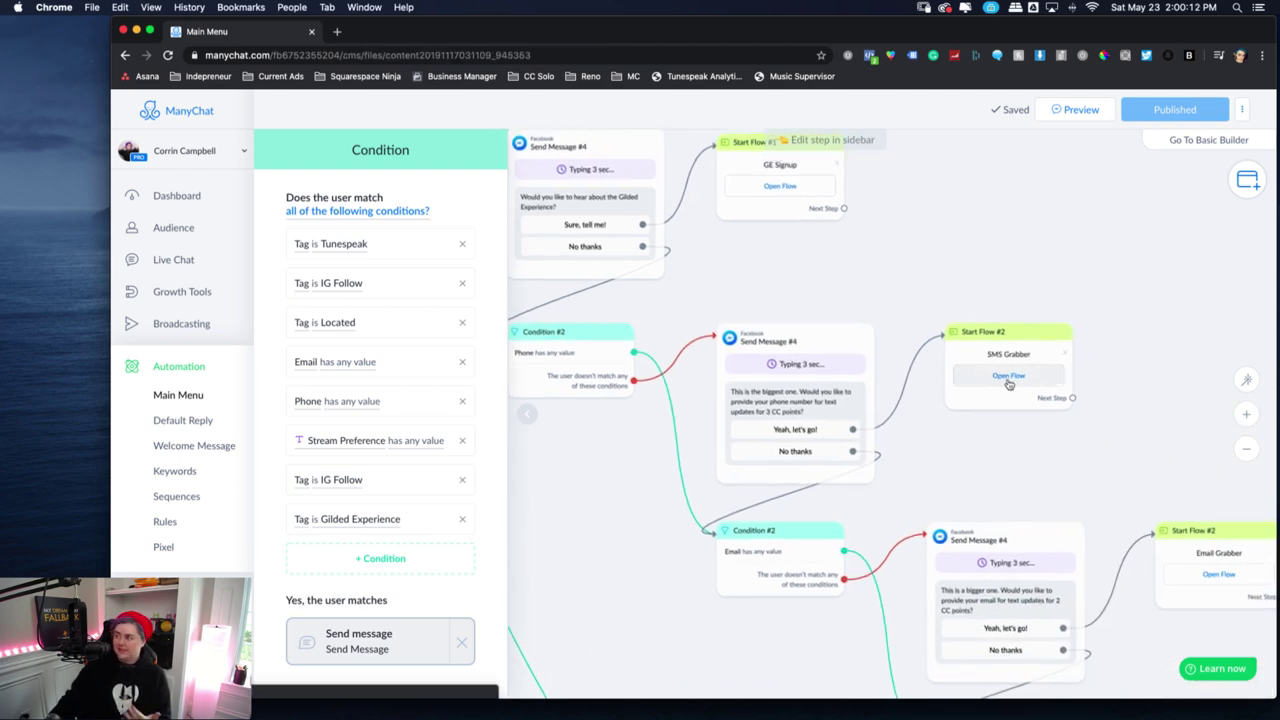
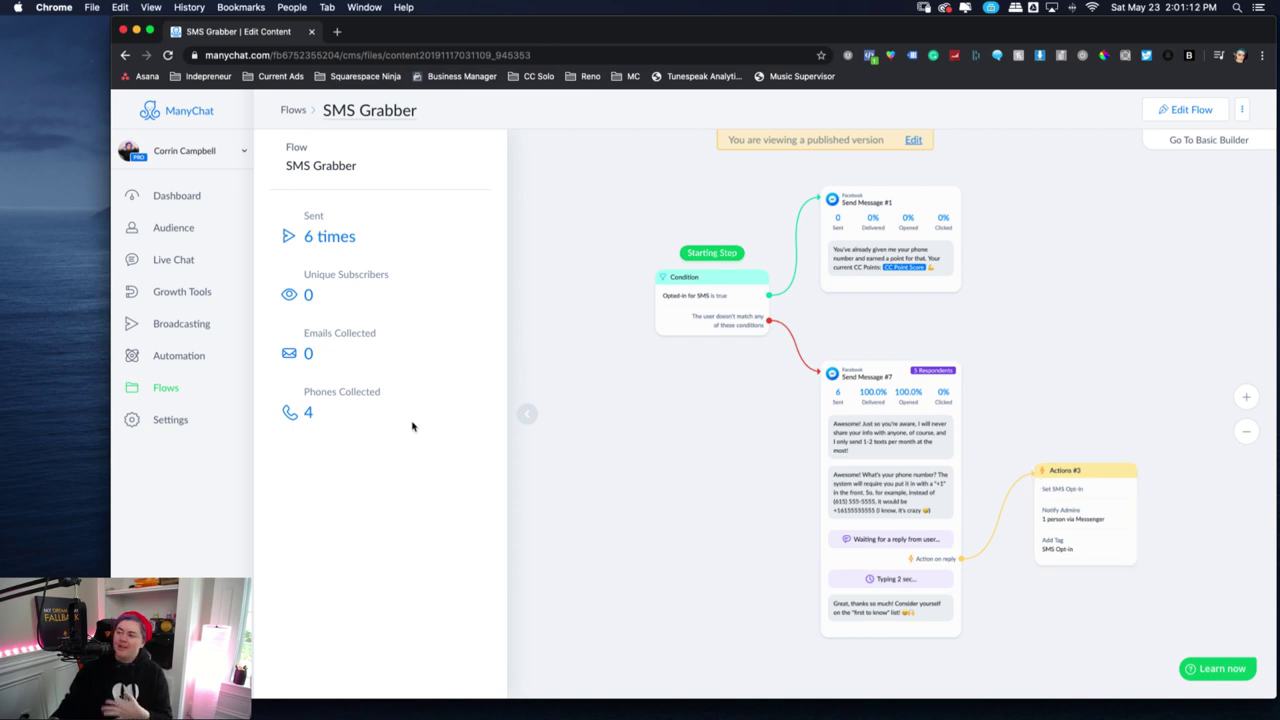
Open the SMS Points automation rule and examine its SMS Opt-in tag trigger and its CC Point Score action
{"action": "left_click", "coordinate": [182, 356]}
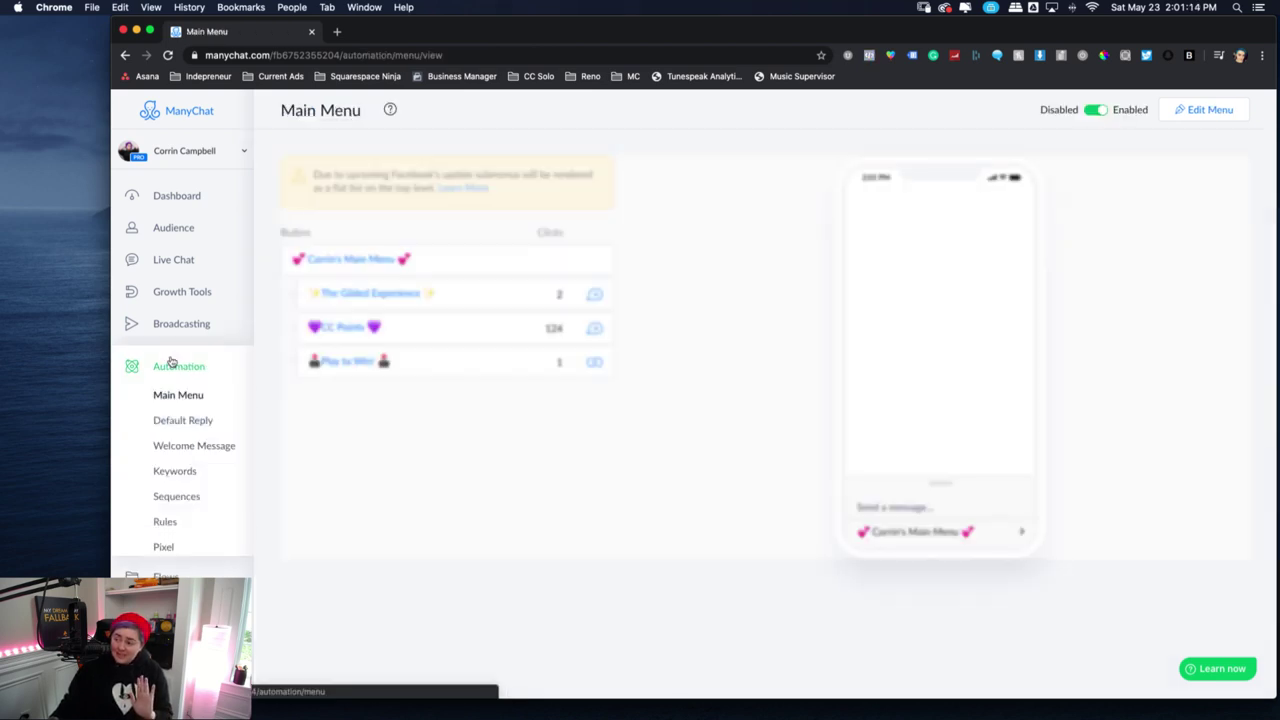
{"action": "left_click", "coordinate": [166, 522]}
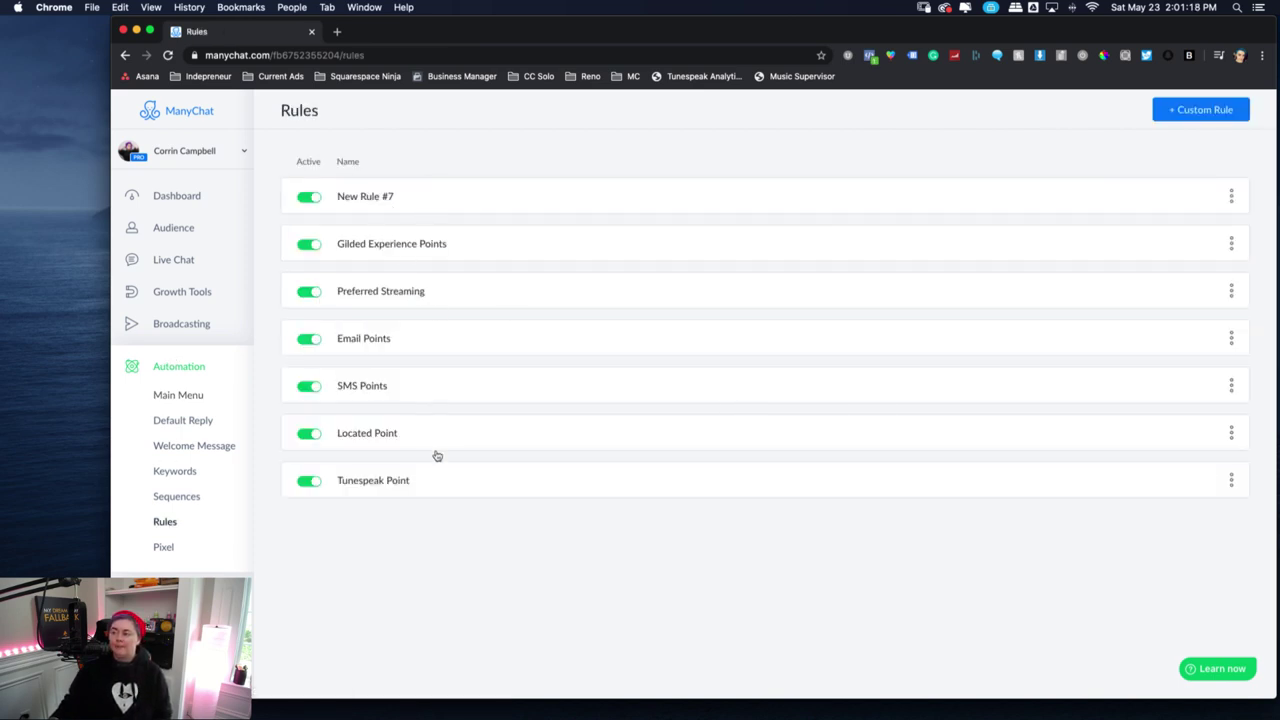
{"action": "left_click", "coordinate": [401, 396]}
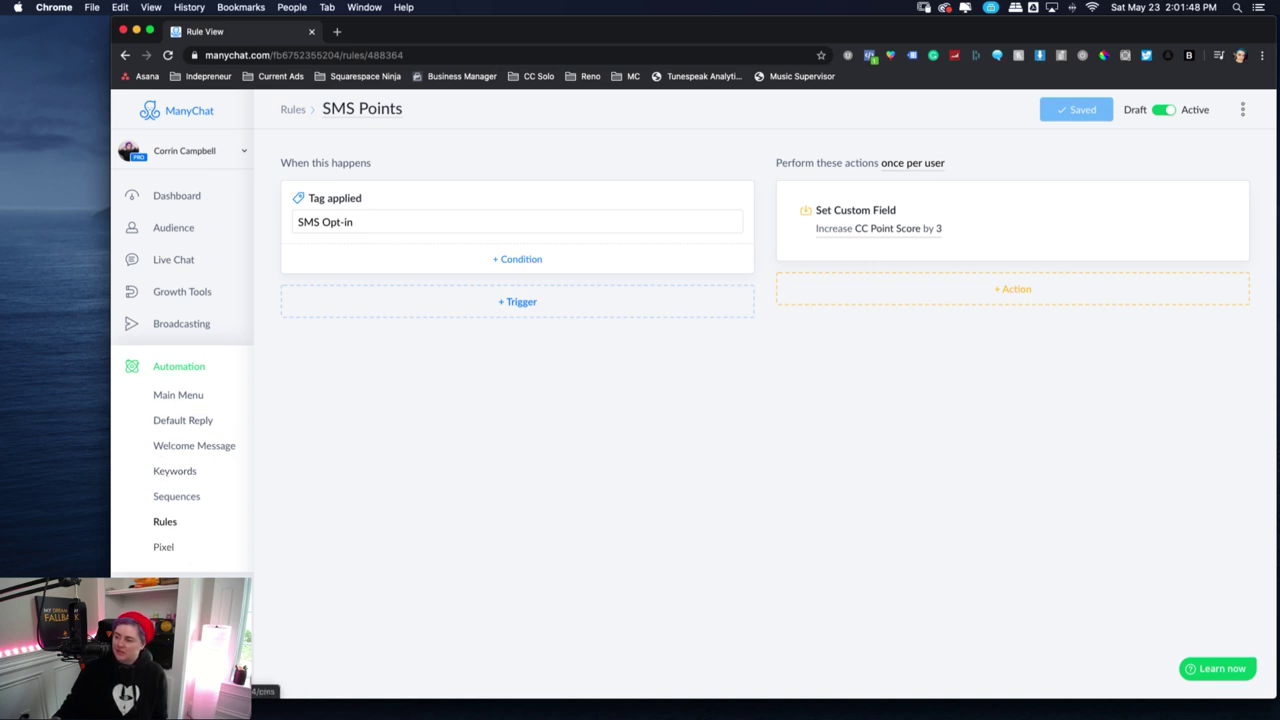
Open the CC Points Level 1 flow from the list of flows and view its overall layout
{"action": "left_click", "coordinate": [165, 585]}
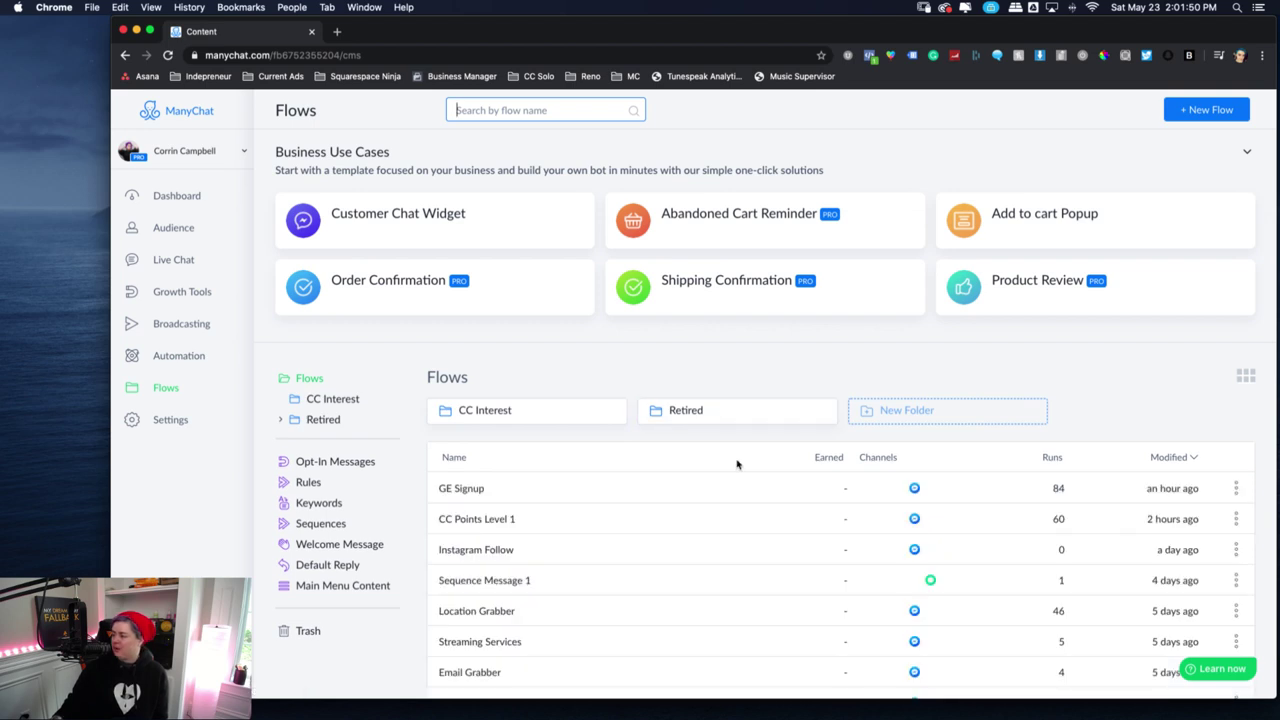
{"action": "left_click", "coordinate": [534, 522]}
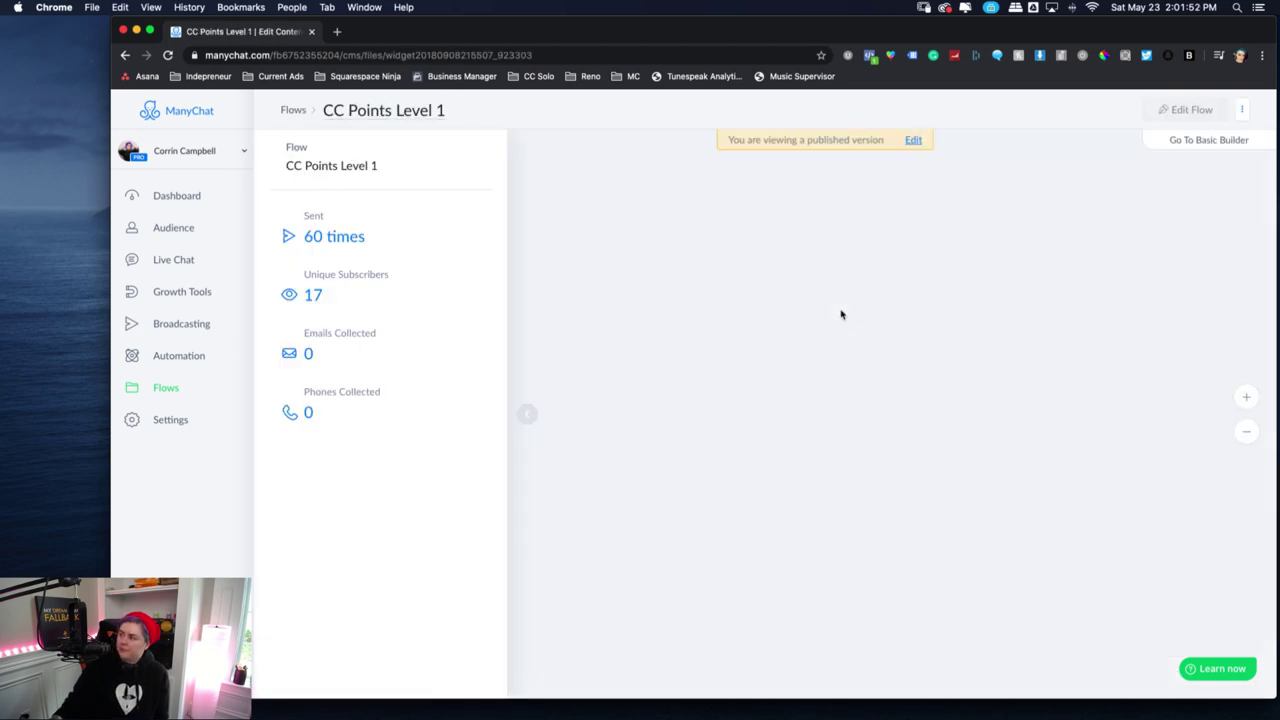
{"action": "scroll", "coordinate": [1094, 317], "scroll_direction": "right", "scroll_amount": 3}
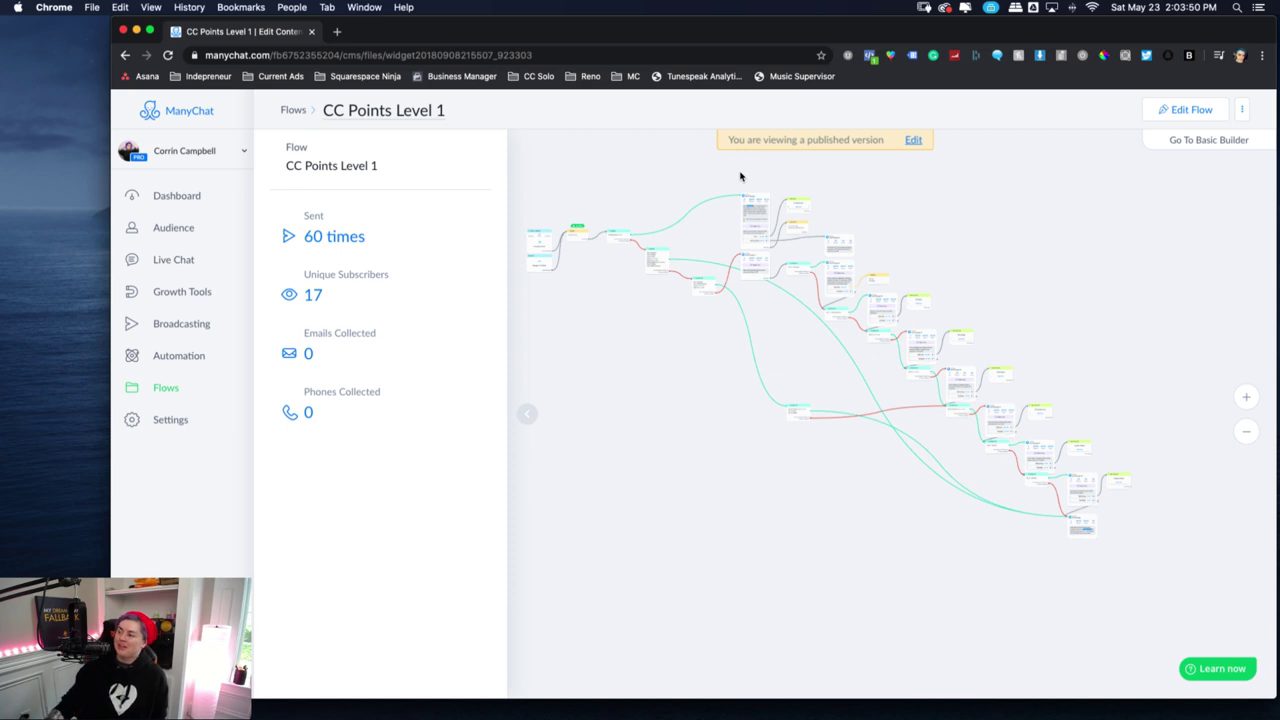
Trace the phone number branch to the SMS Grabber step, open that flow to review it, and close the browser window
{"action": "left_click", "coordinate": [1247, 397]}
{"action": "left_click", "coordinate": [1247, 397]}
{"action": "left_click_drag", "start_coordinate": [943, 283], "coordinate": [590, 496]}
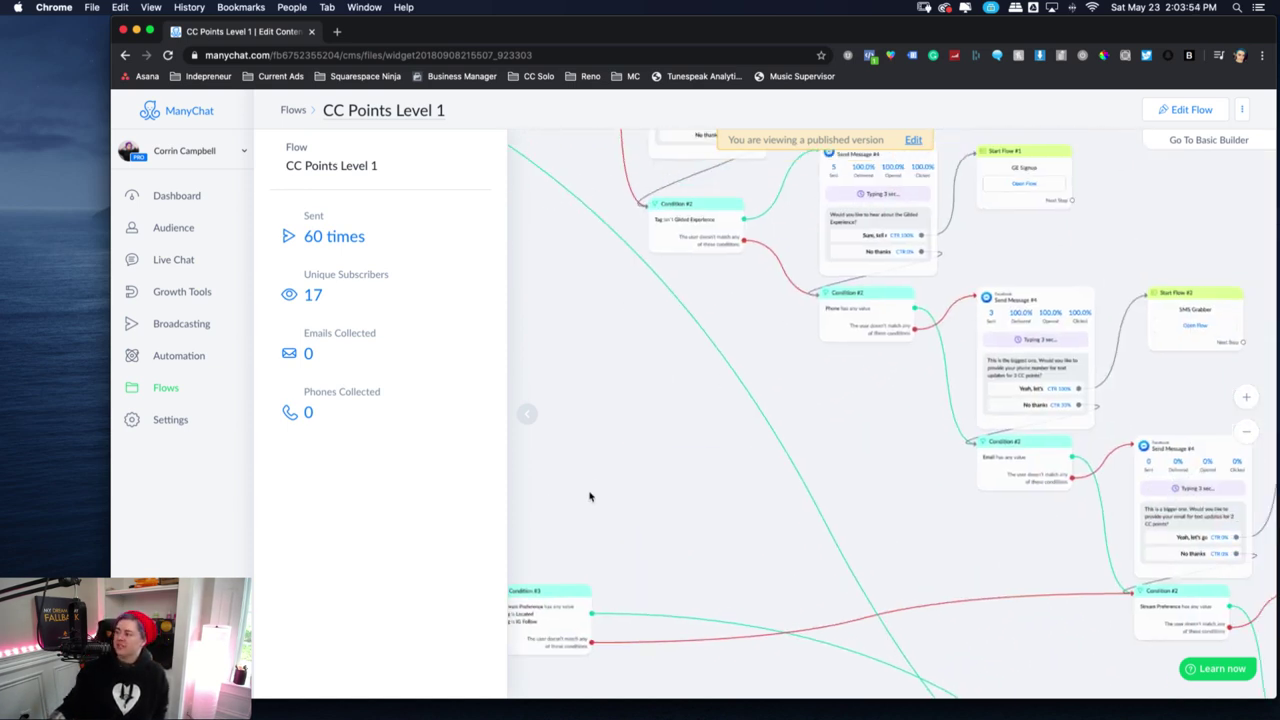
{"action": "left_click_drag", "start_coordinate": [1224, 246], "coordinate": [837, 337]}
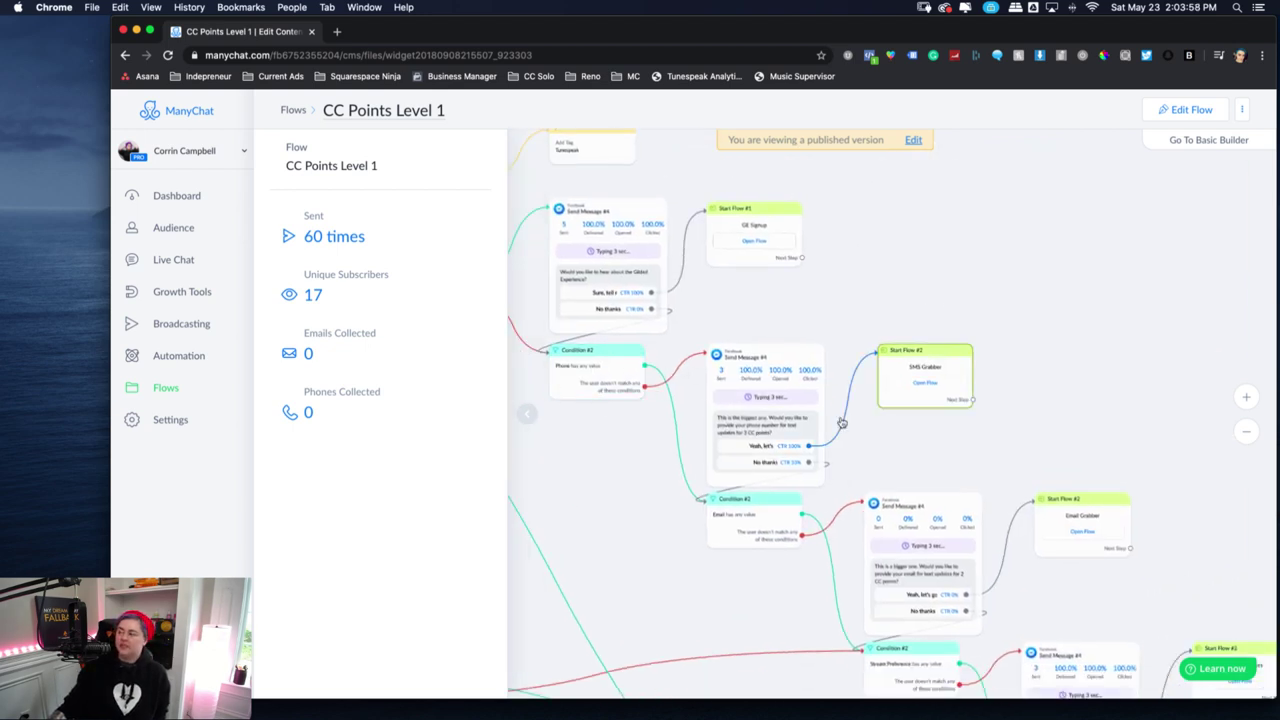
{"action": "left_click", "coordinate": [918, 383]}
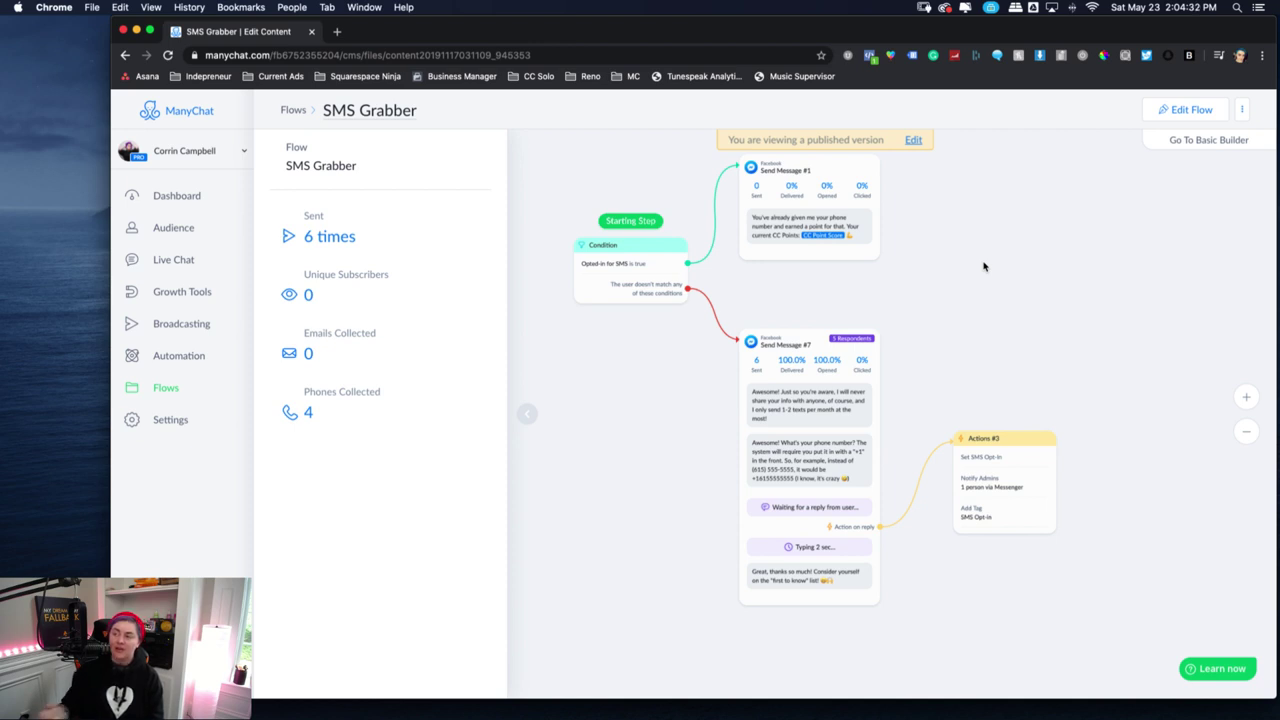
{"action": "left_click", "coordinate": [123, 31]}
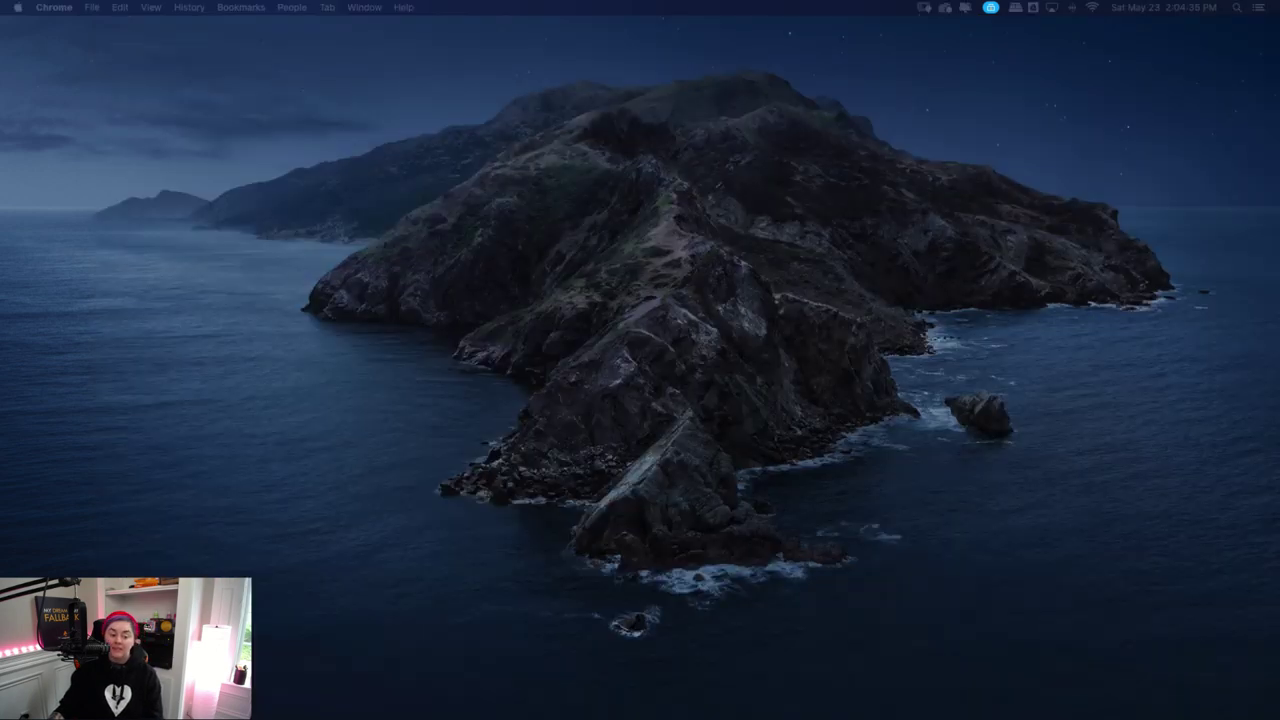